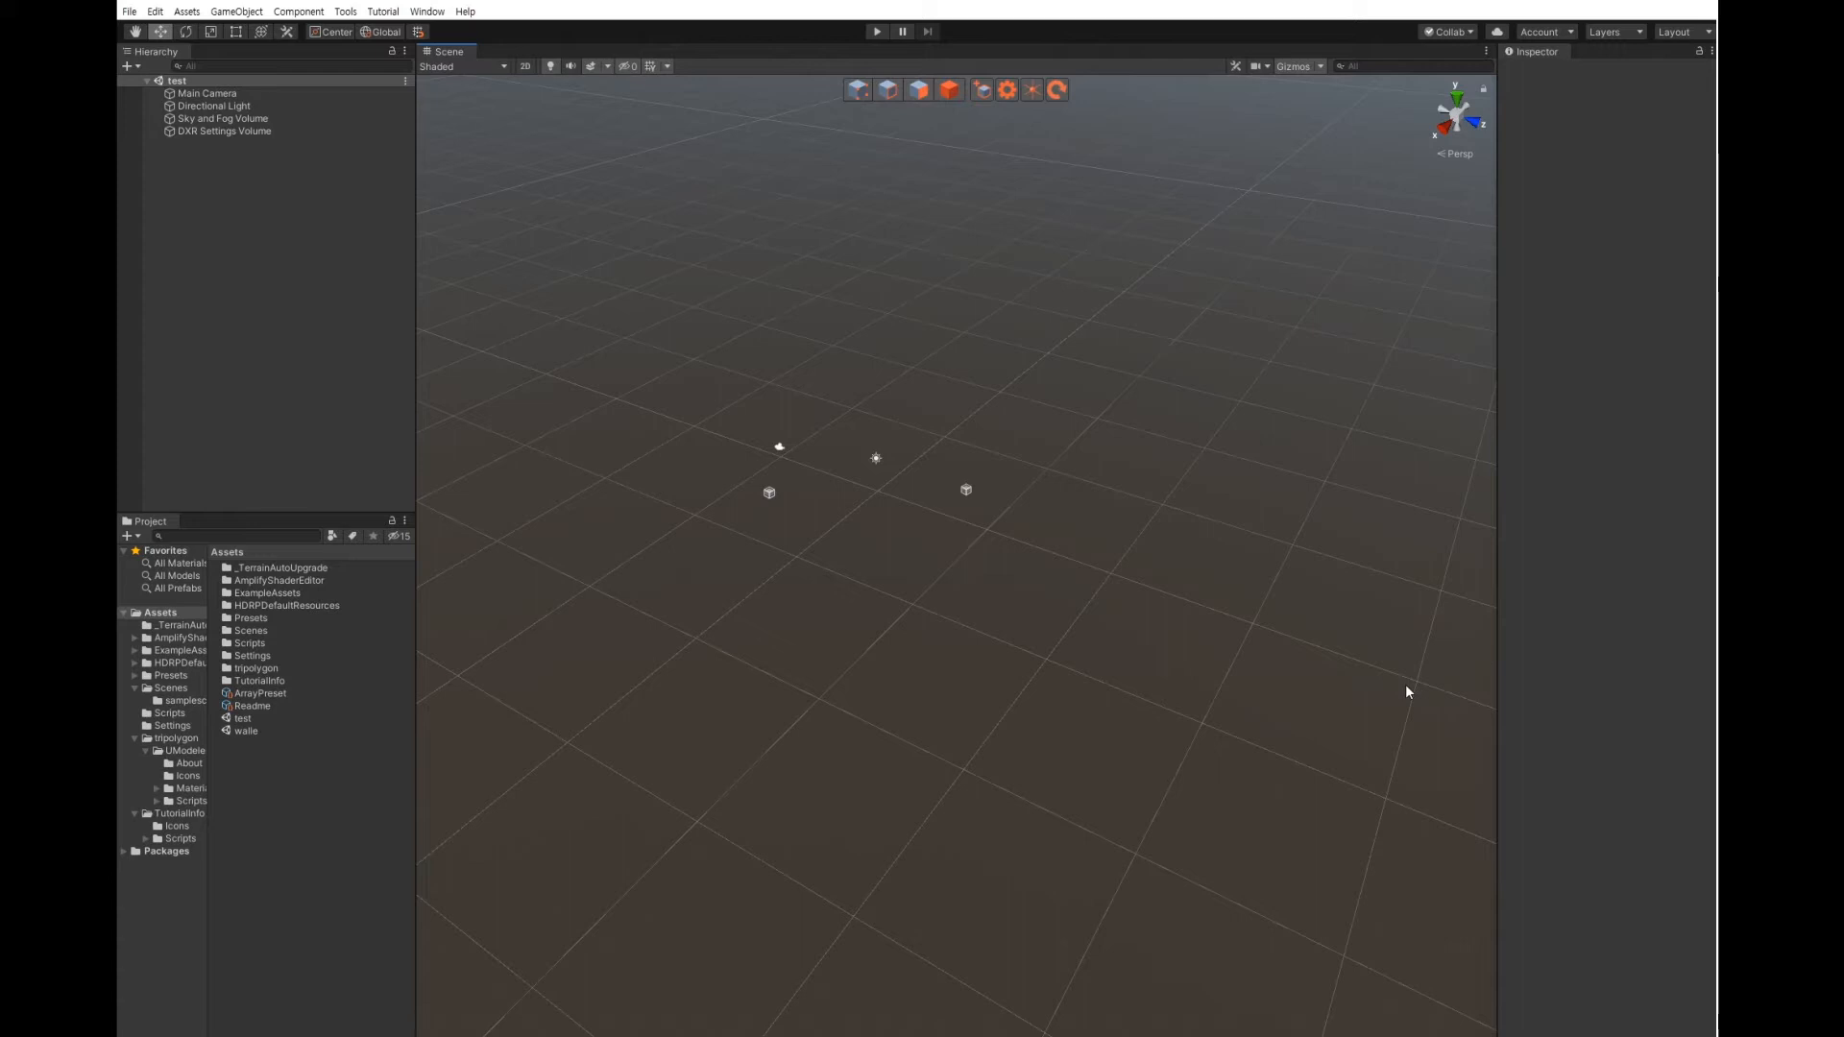
click(417, 13)
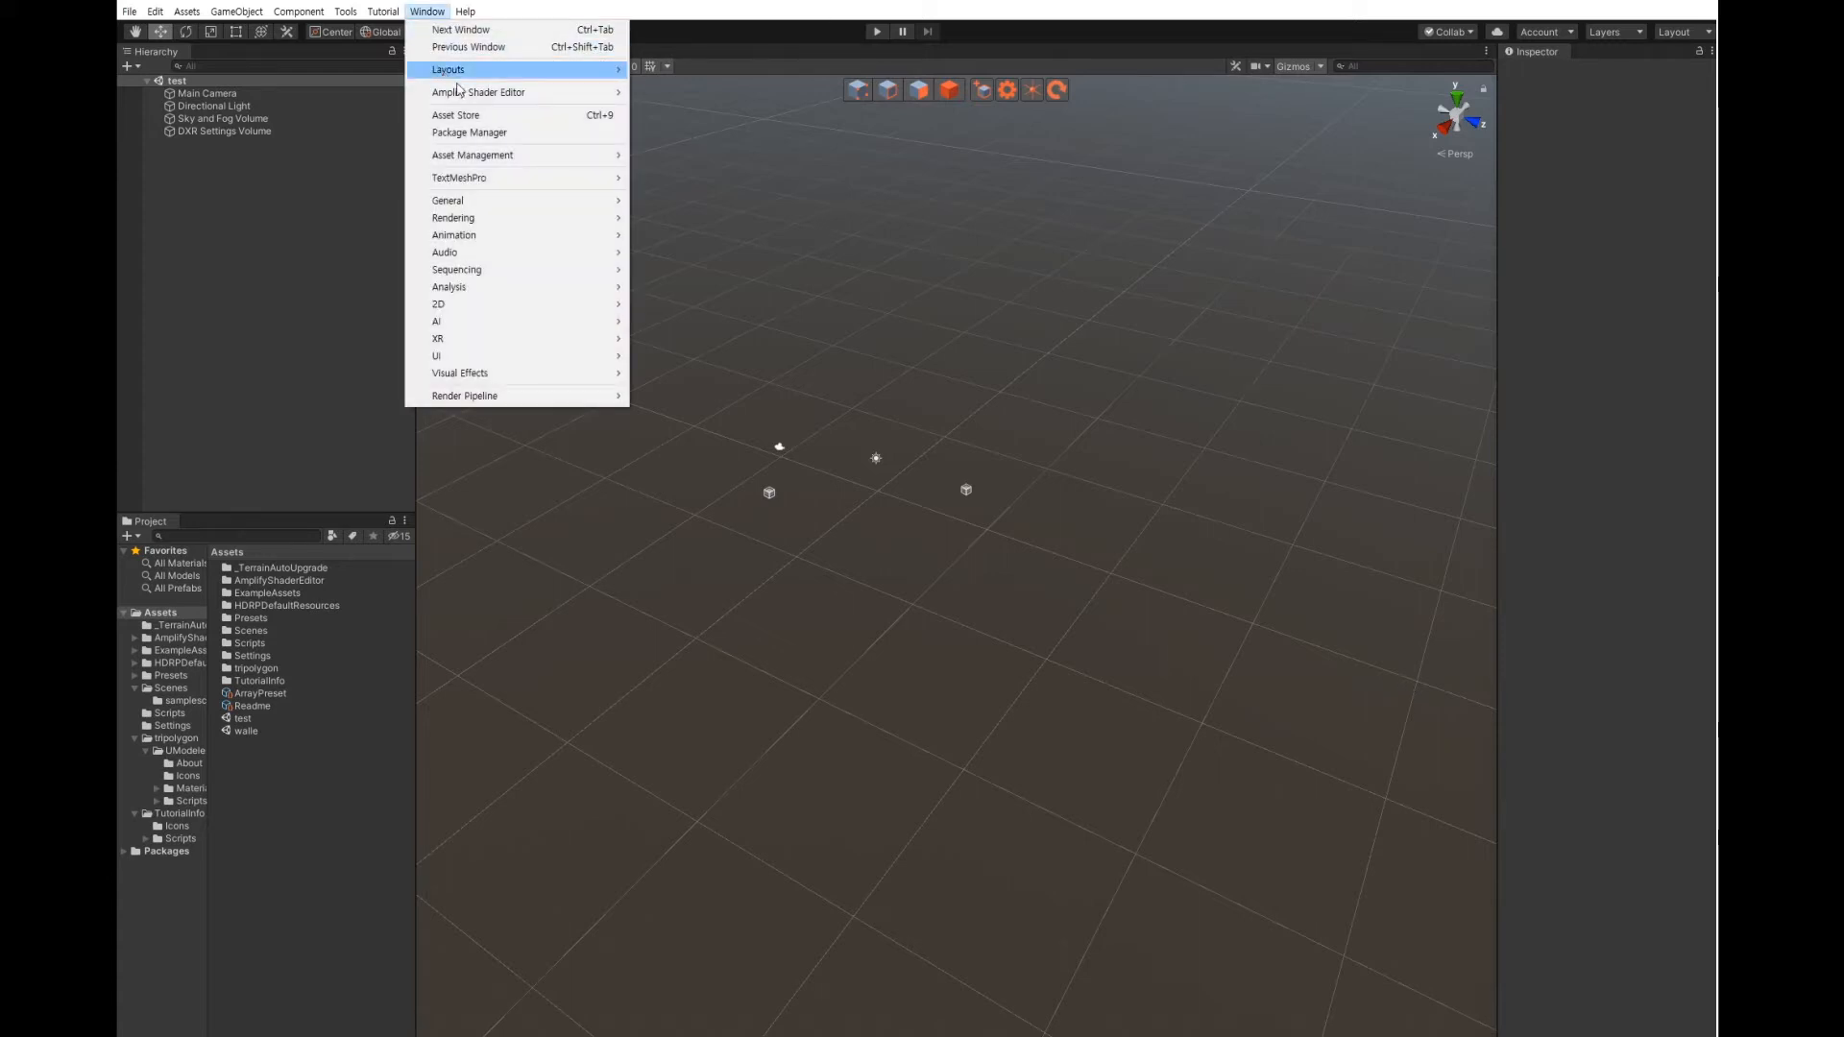
mouse_move(469, 96)
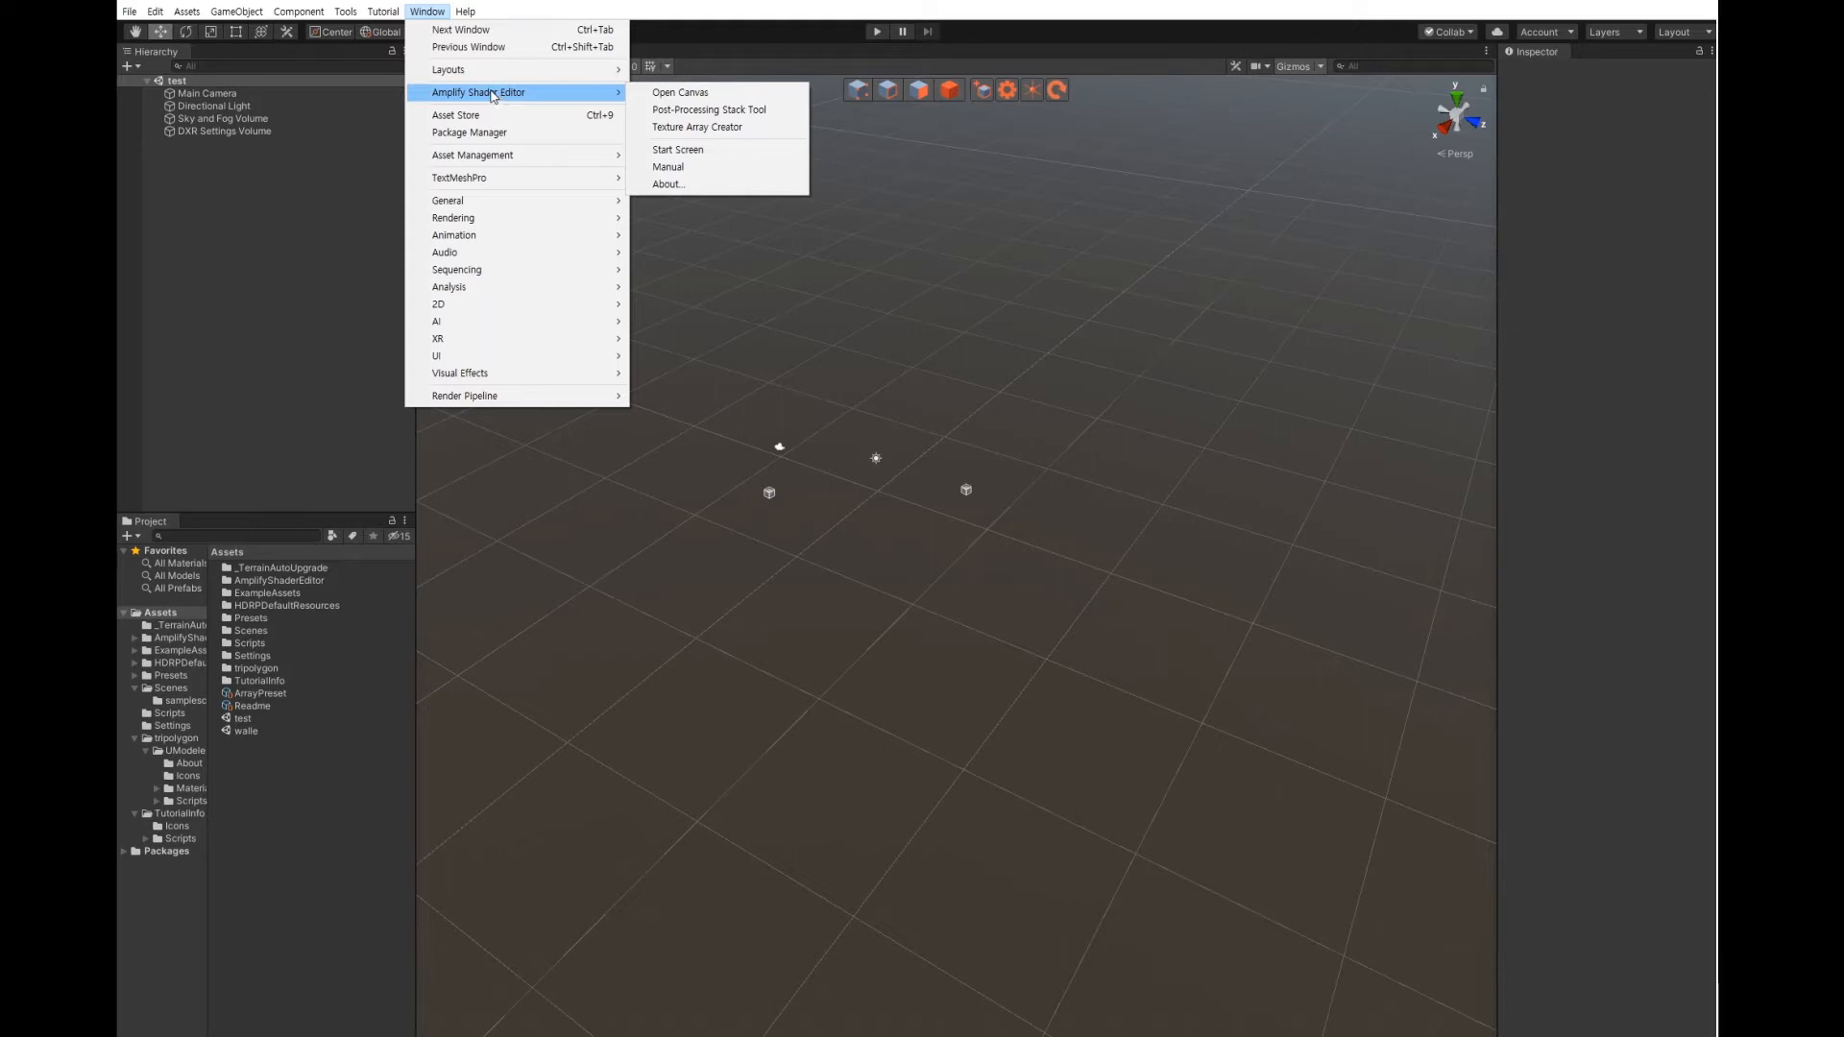
click(605, 474)
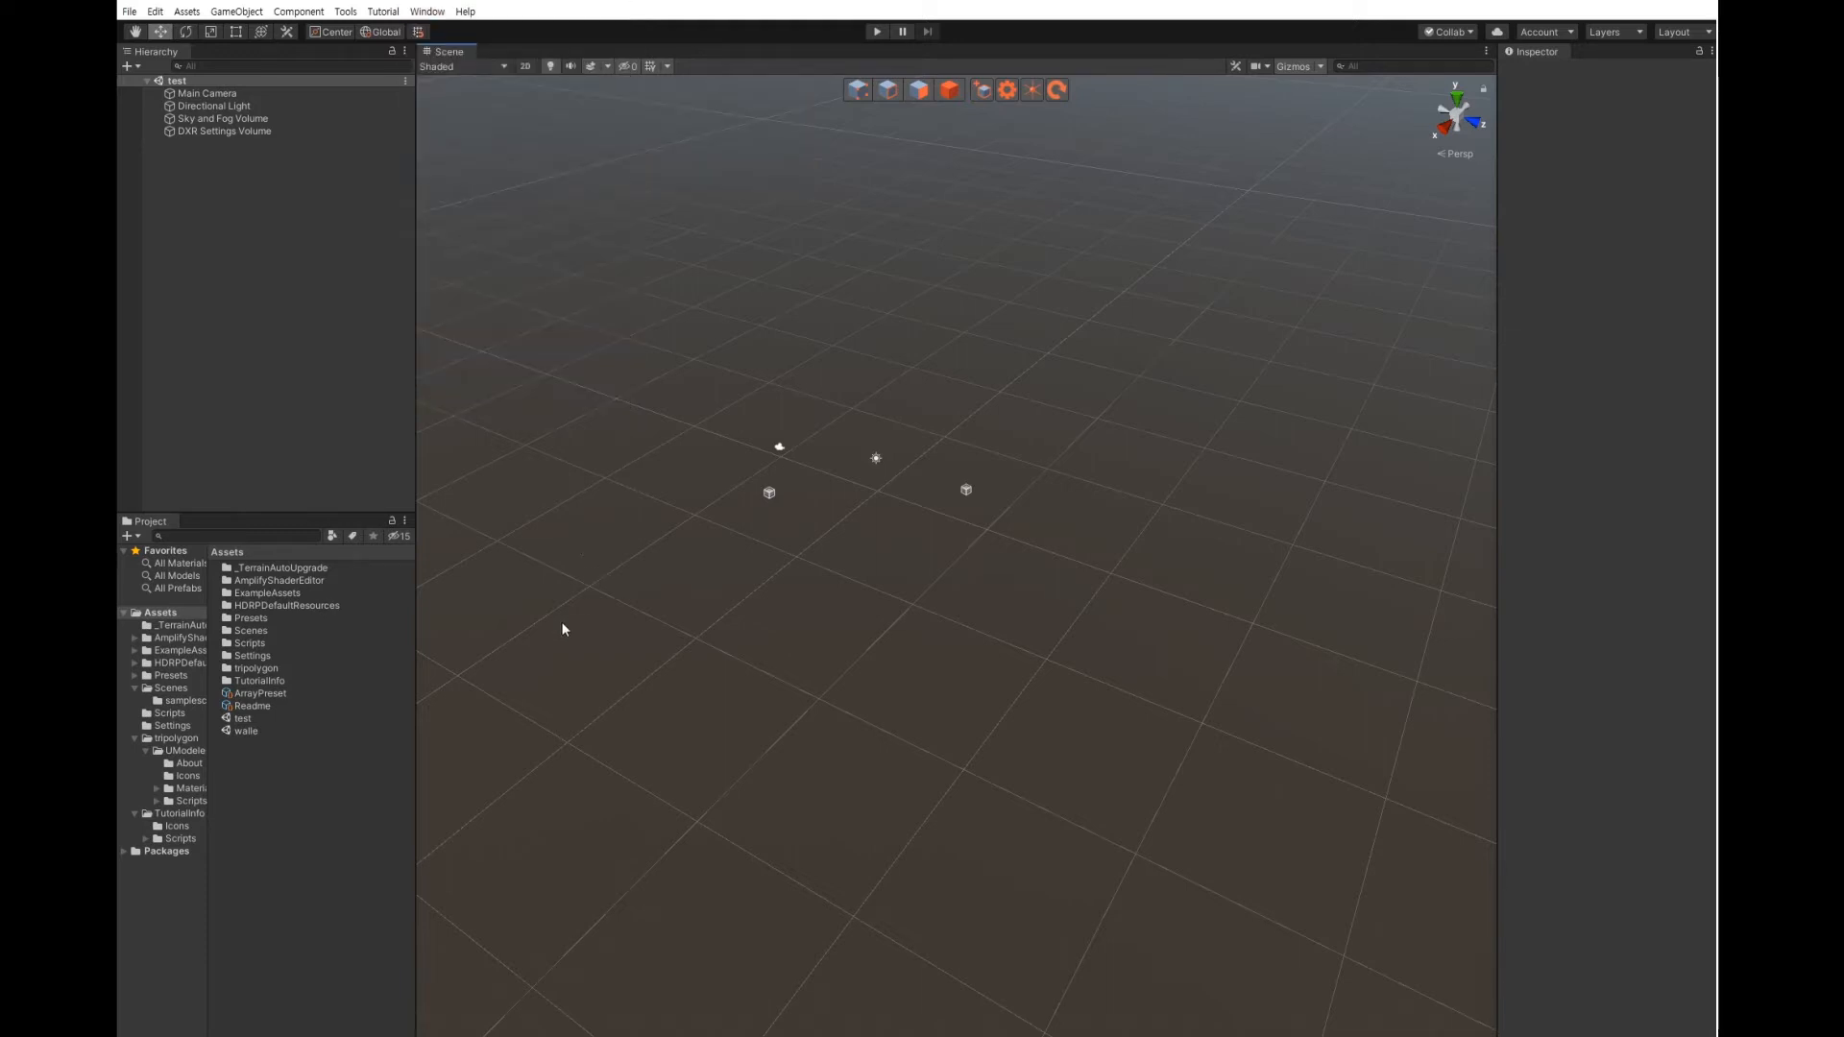
Create an HD Lit Amplify shader in the Assets folder, keep its default name, and enlarge its editor window beneath the scene view
right_click(335, 765)
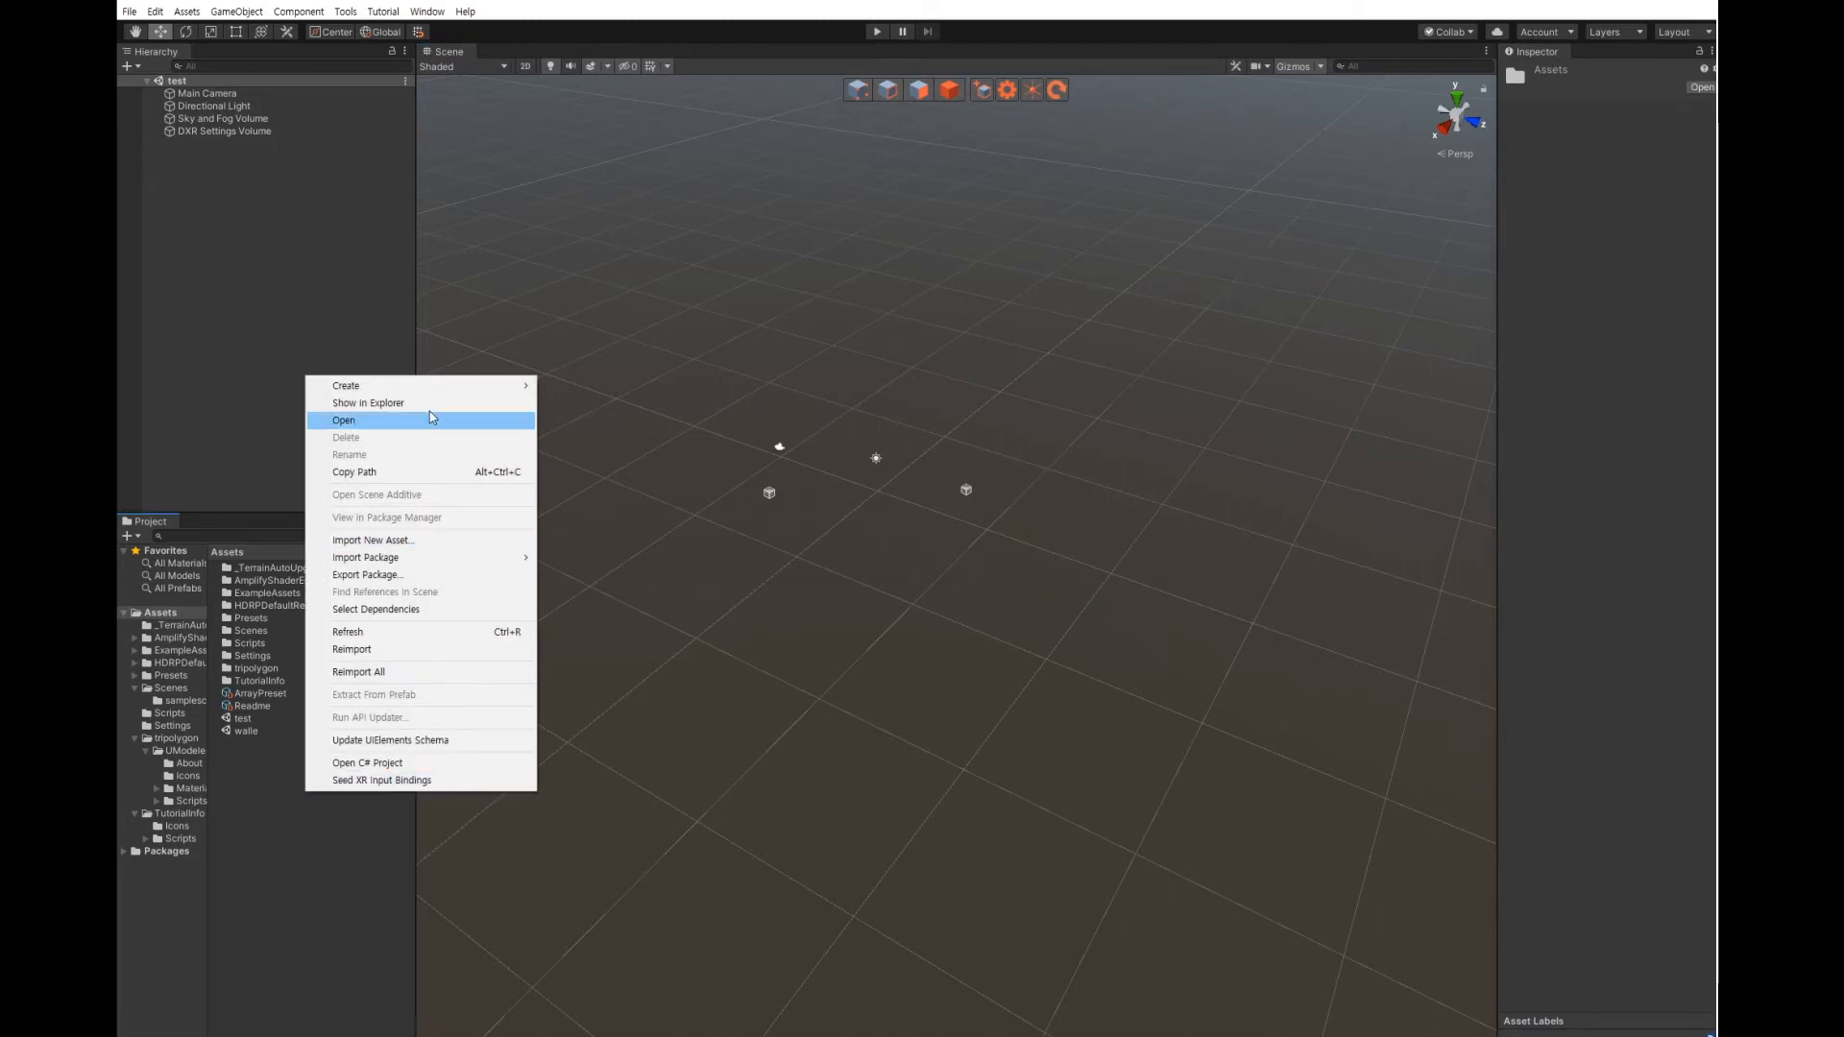
mouse_move(427, 388)
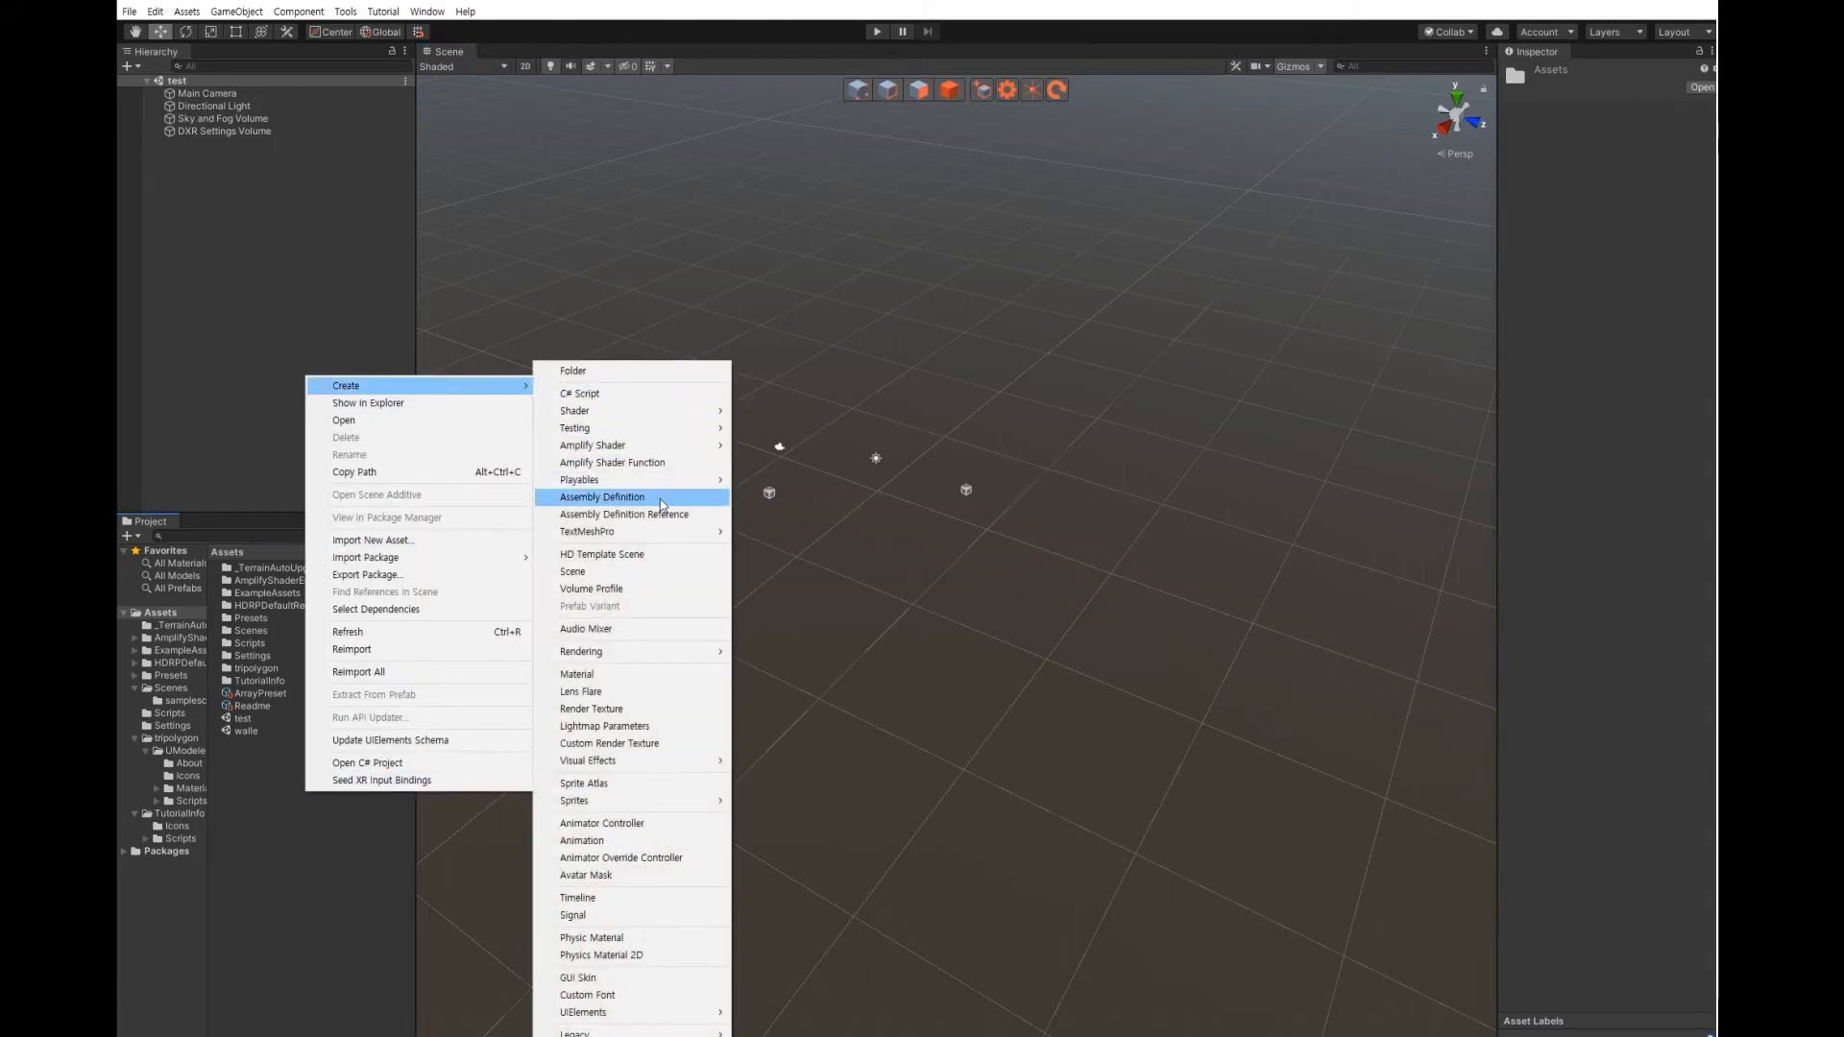
mouse_move(669, 449)
mouse_move(791, 479)
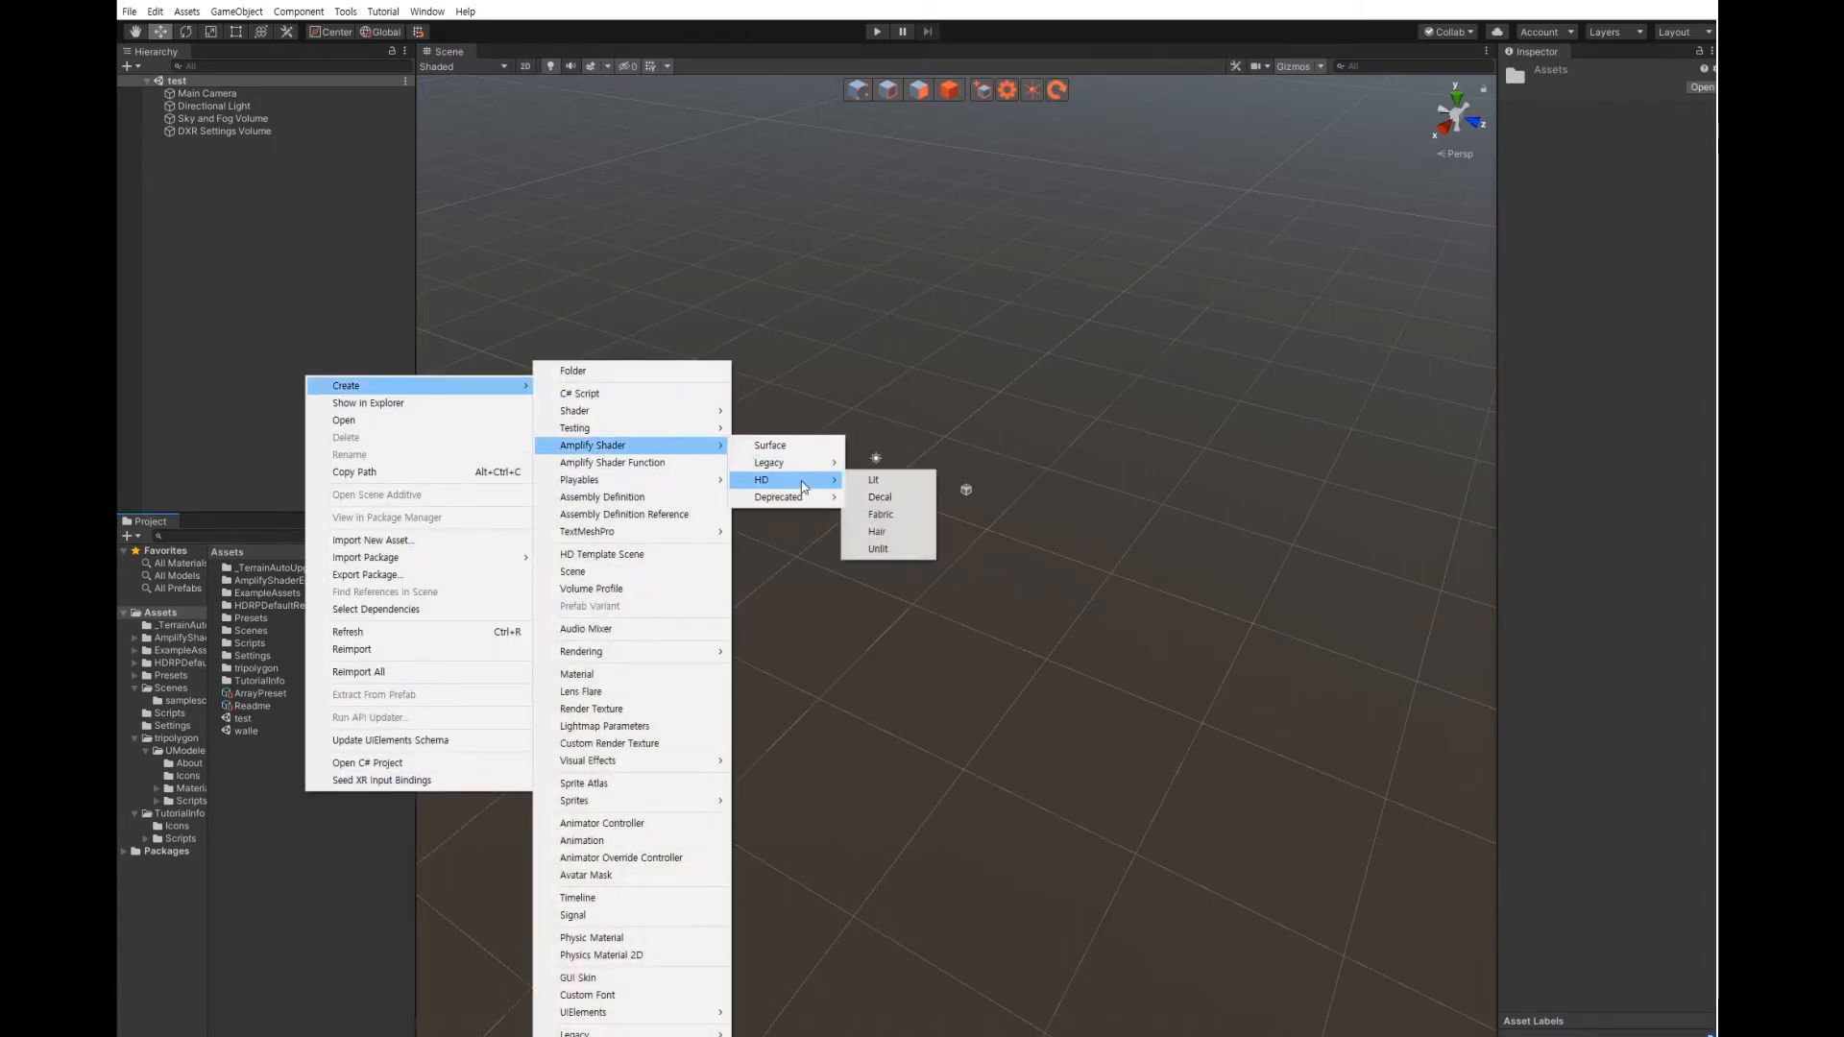
click(879, 497)
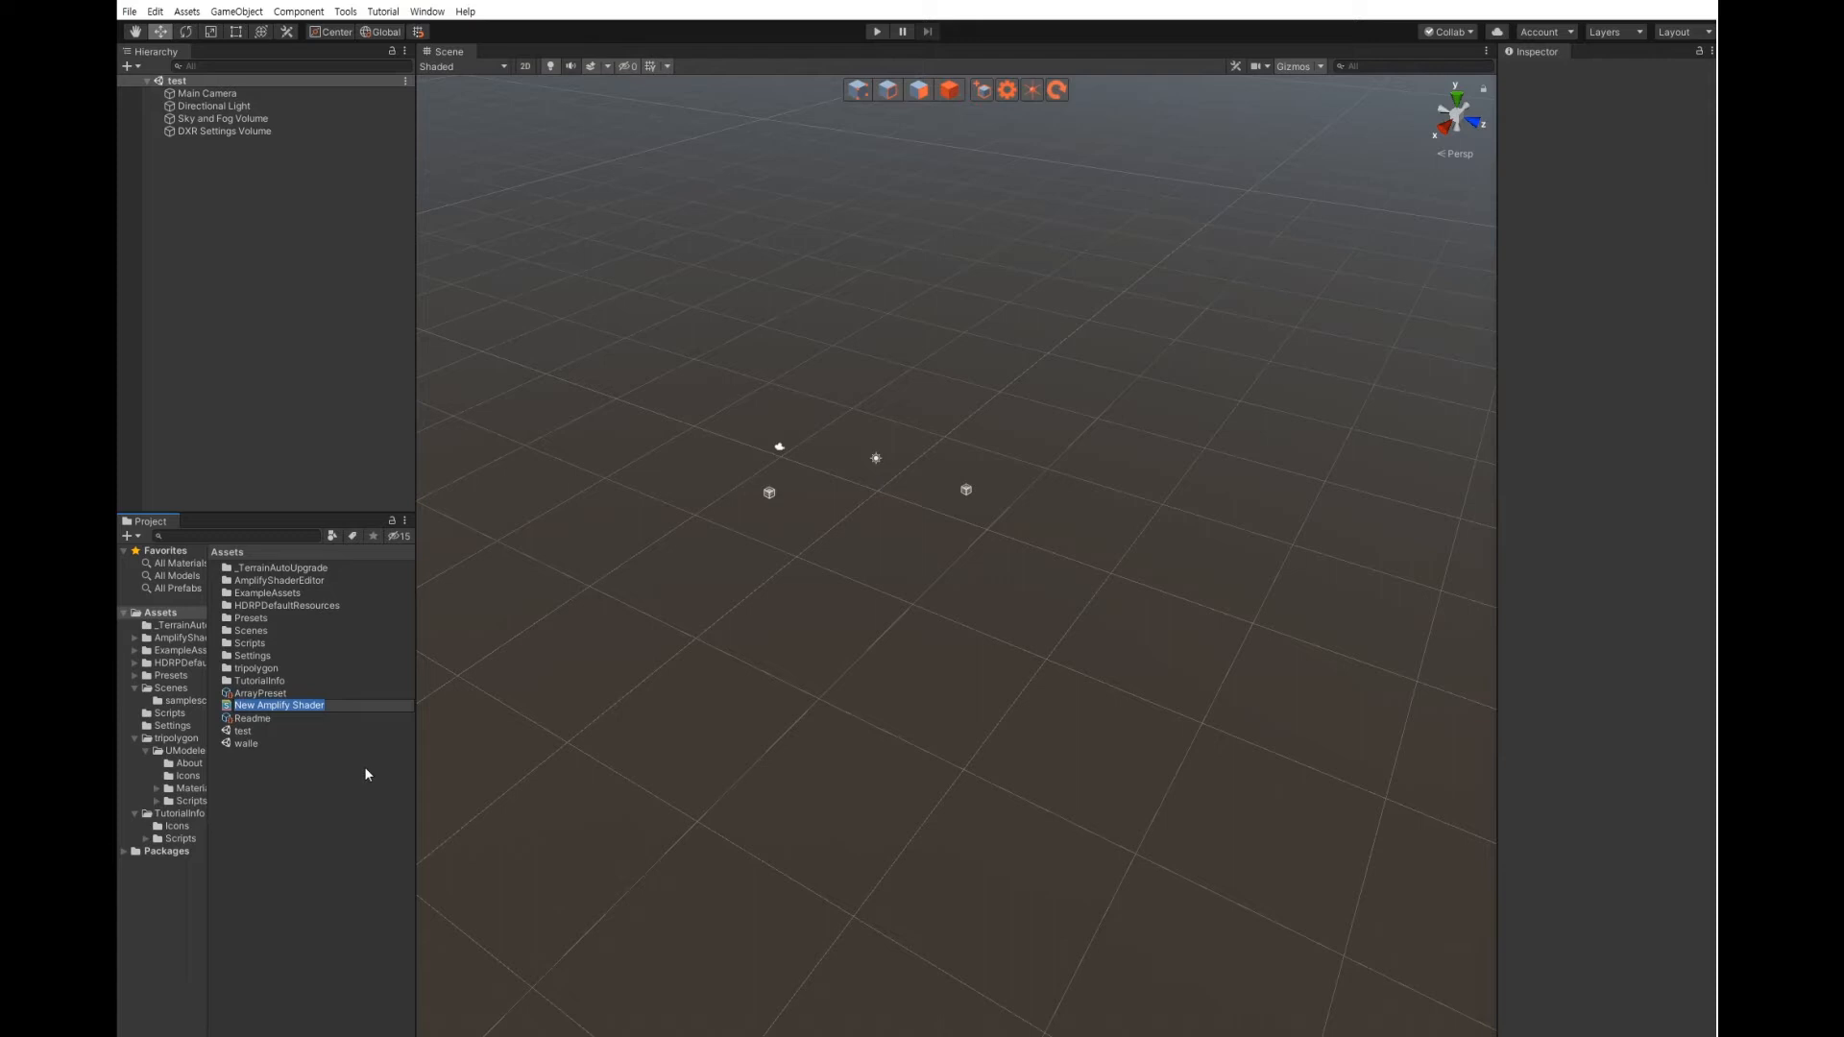
click(372, 792)
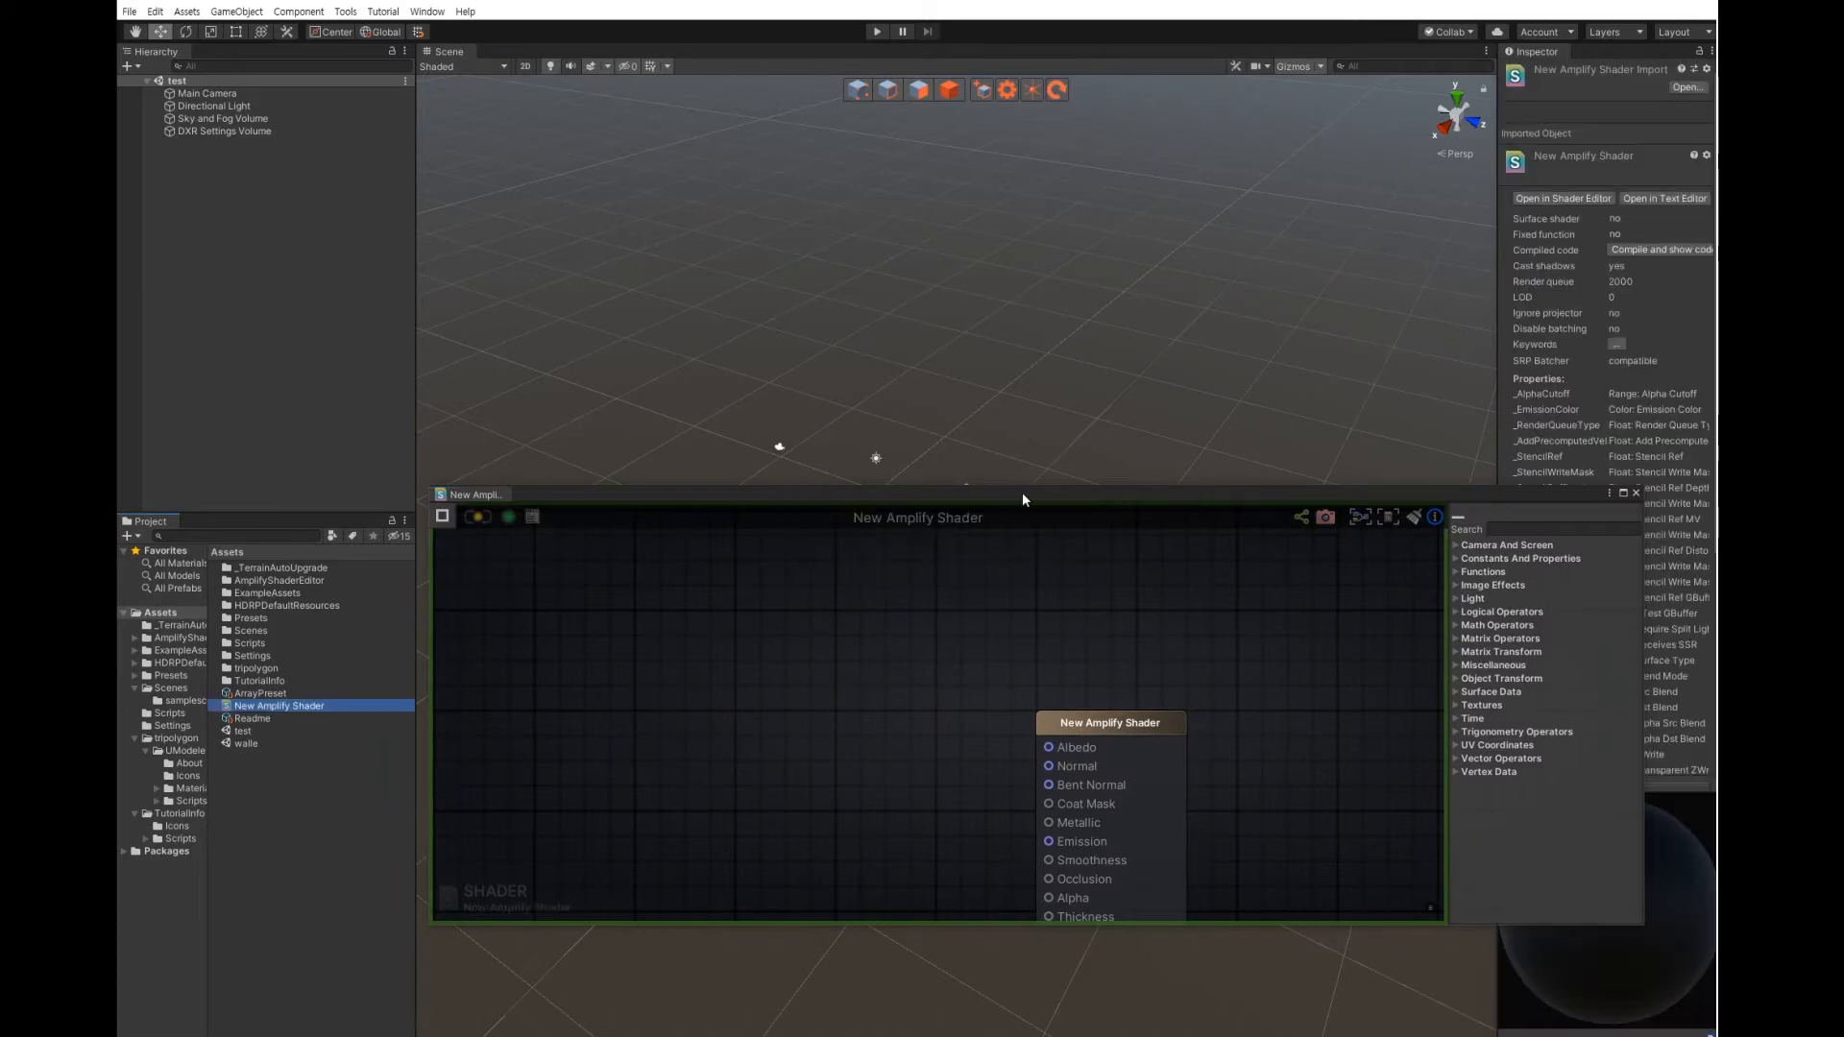
drag(1022, 491, 1013, 525)
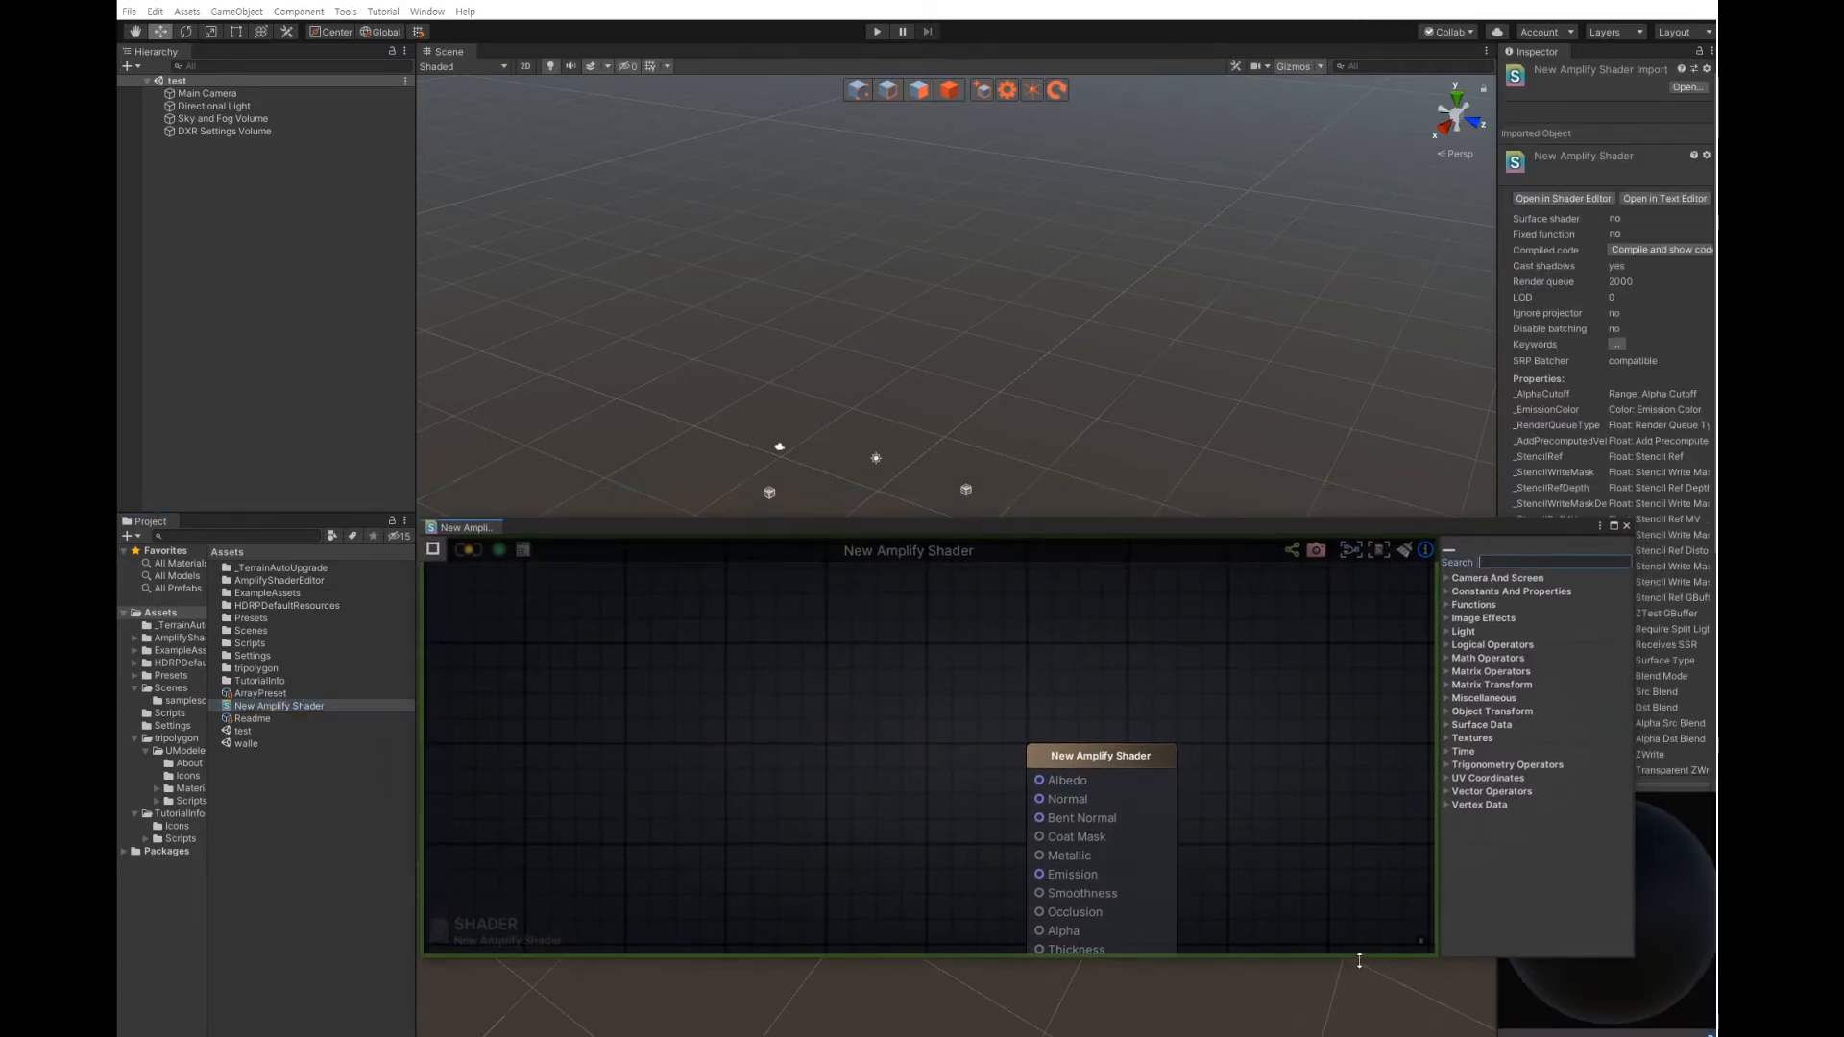
drag(1358, 963, 1358, 1036)
Add a Texture Sample node to the shader graph and connect its RGBA output to the Albedo input
right_click(805, 811)
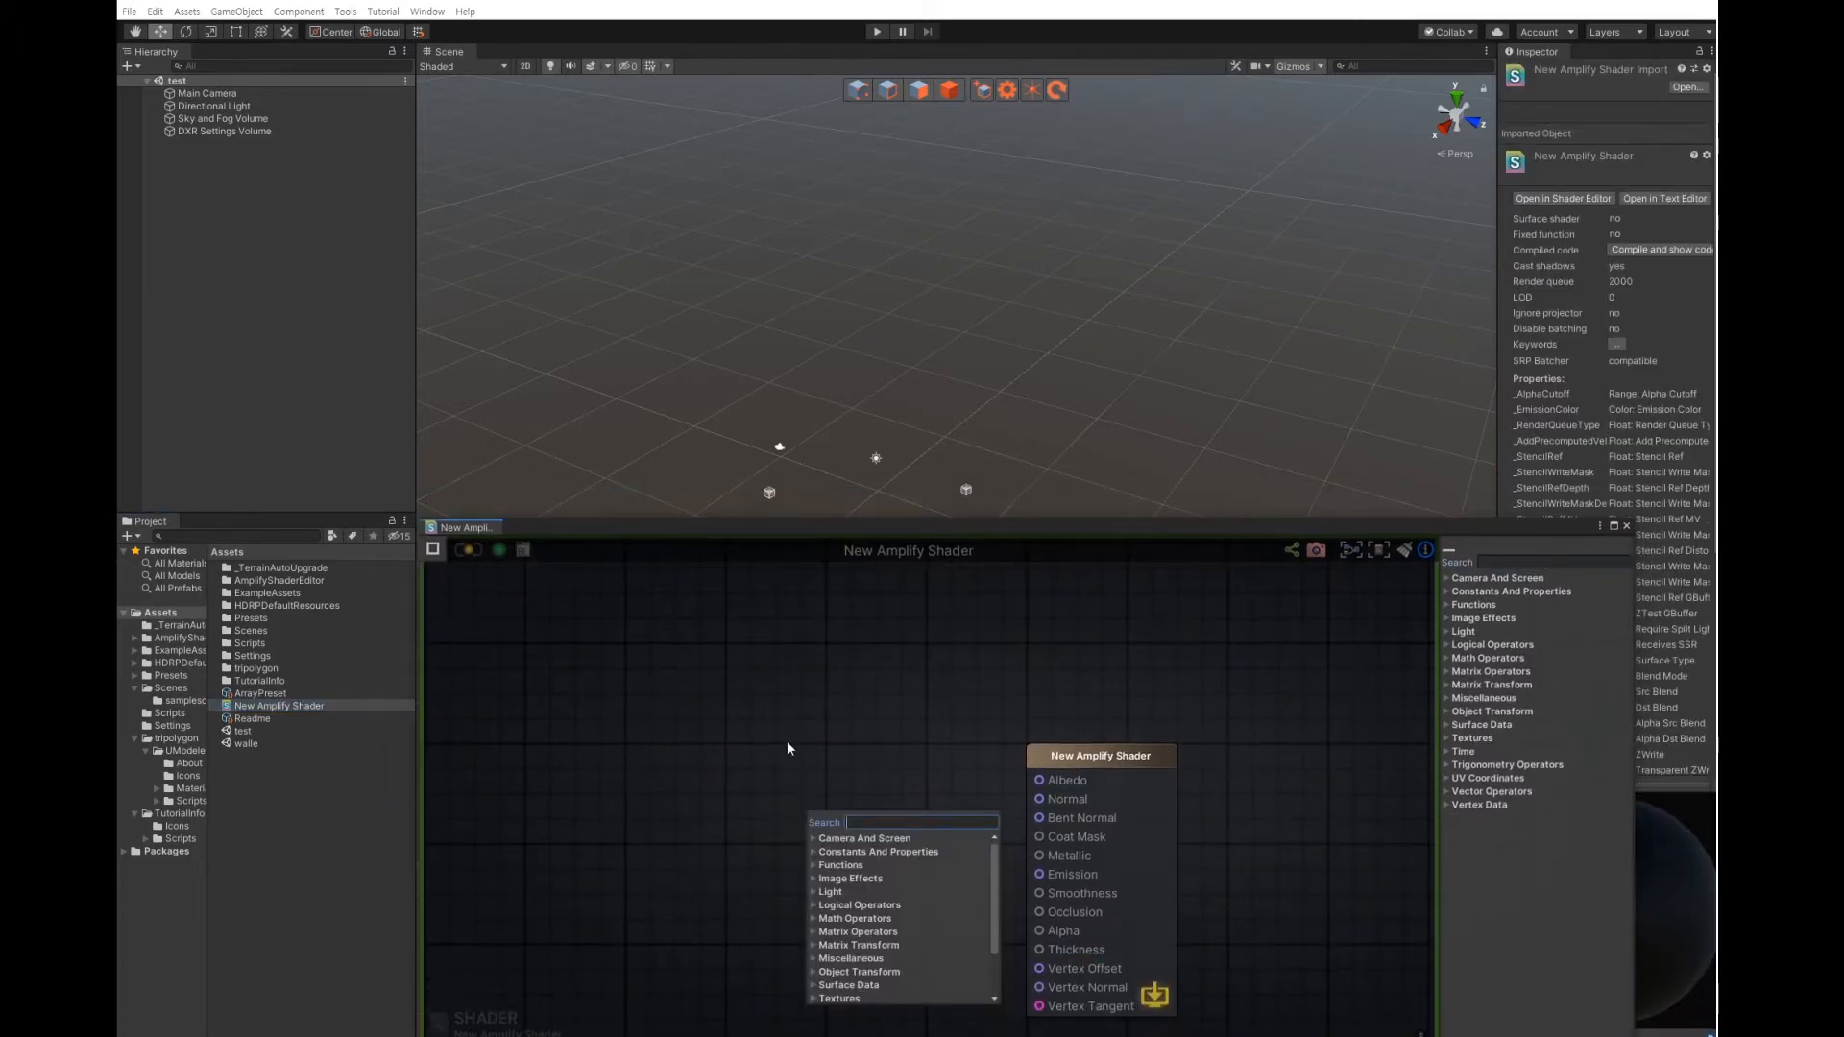
click(848, 840)
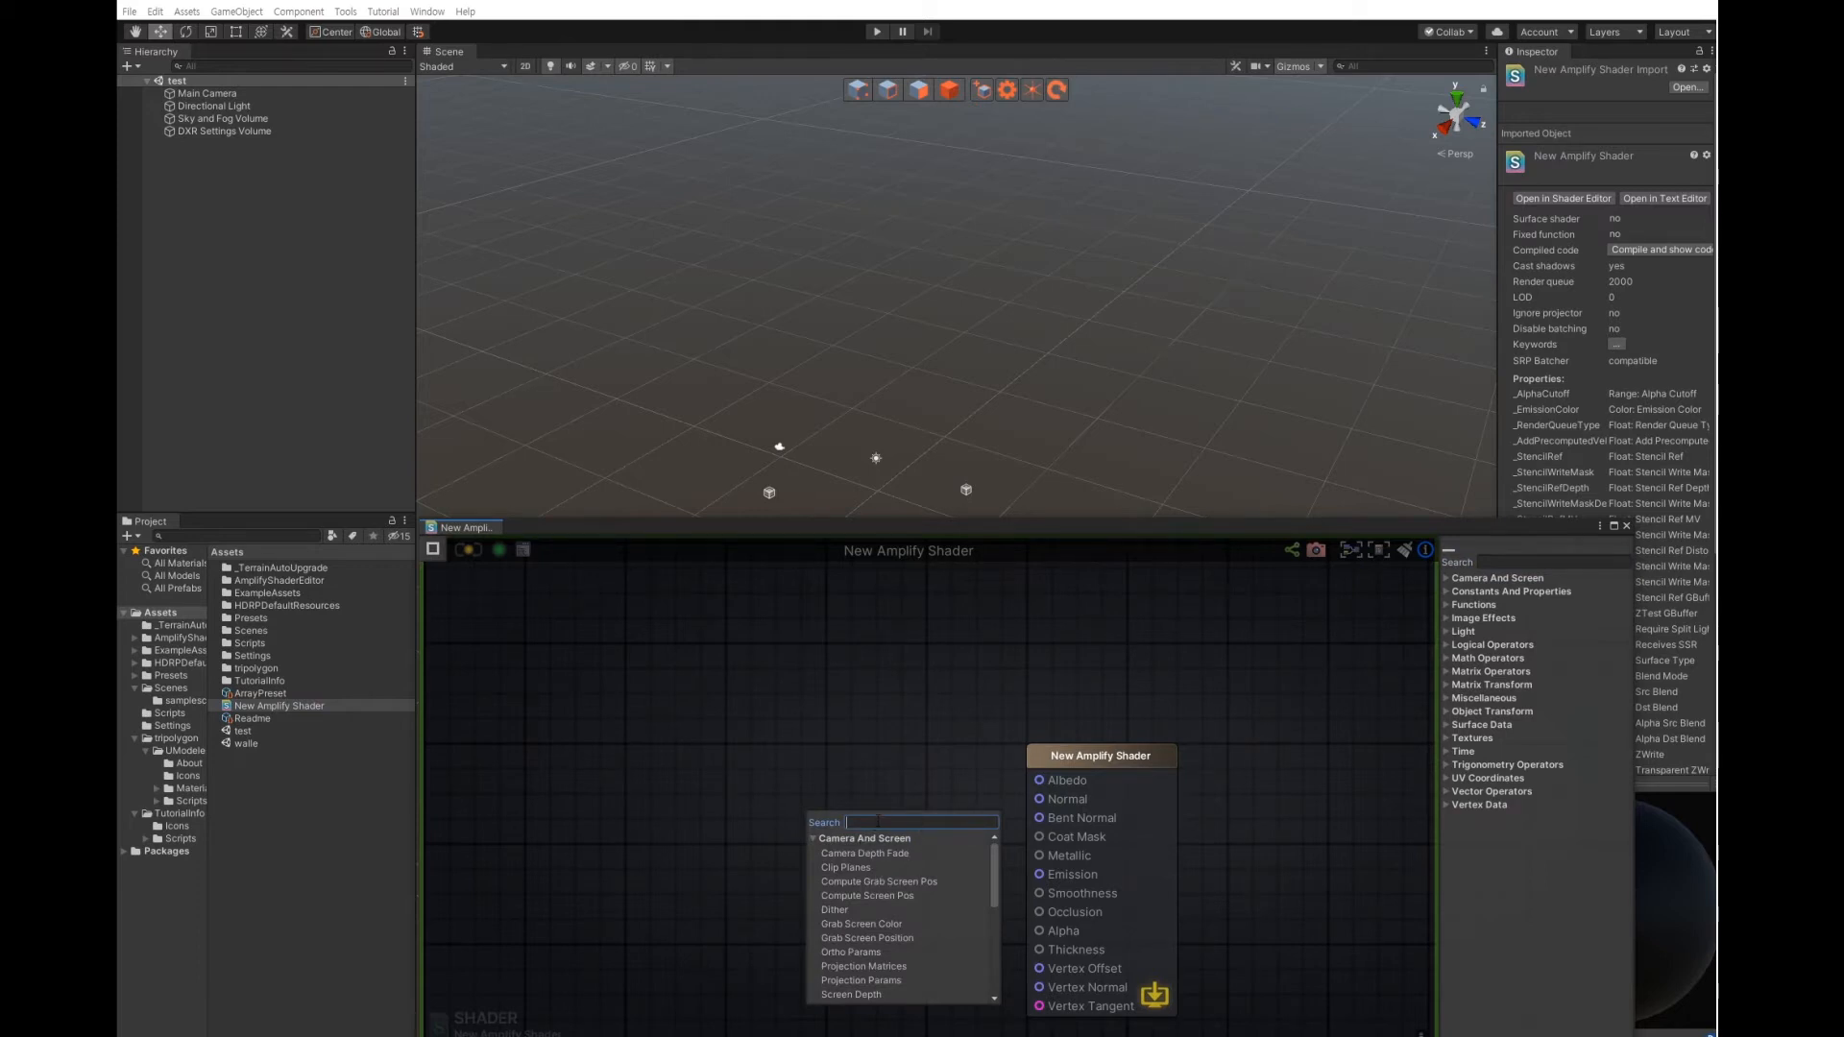
text(text)
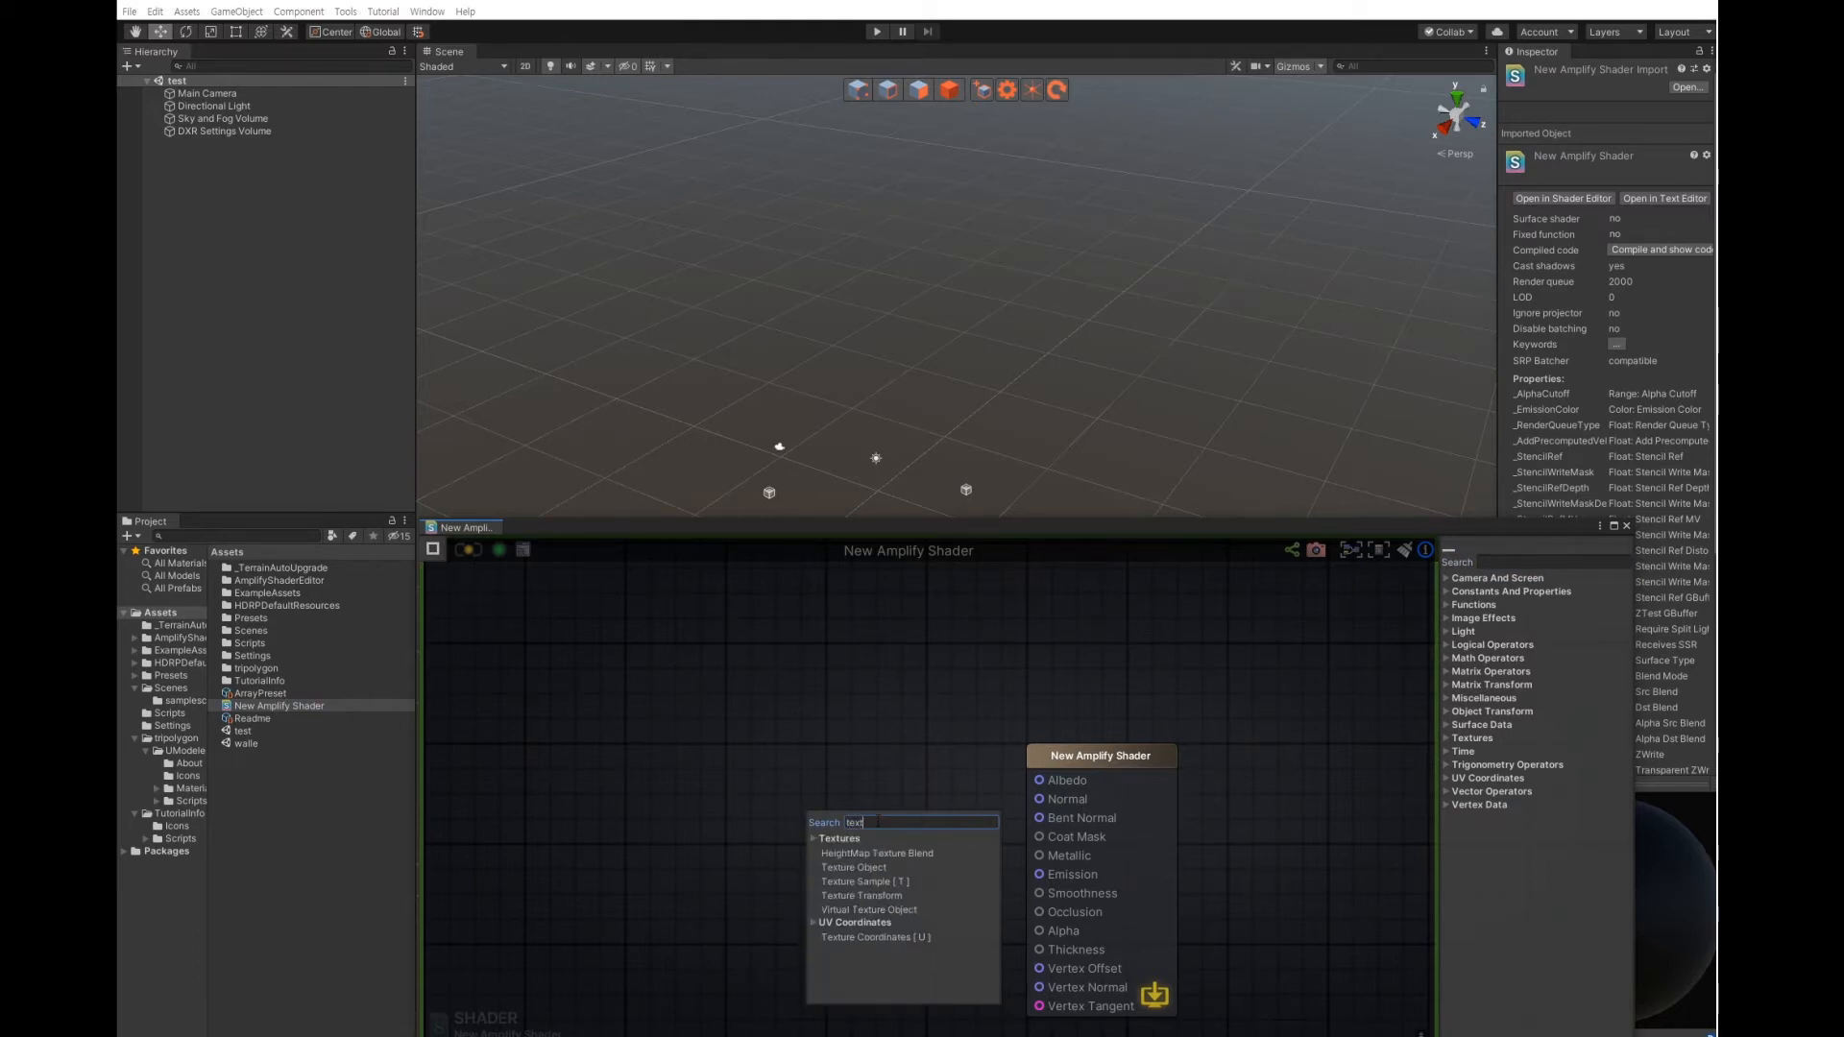
click(864, 882)
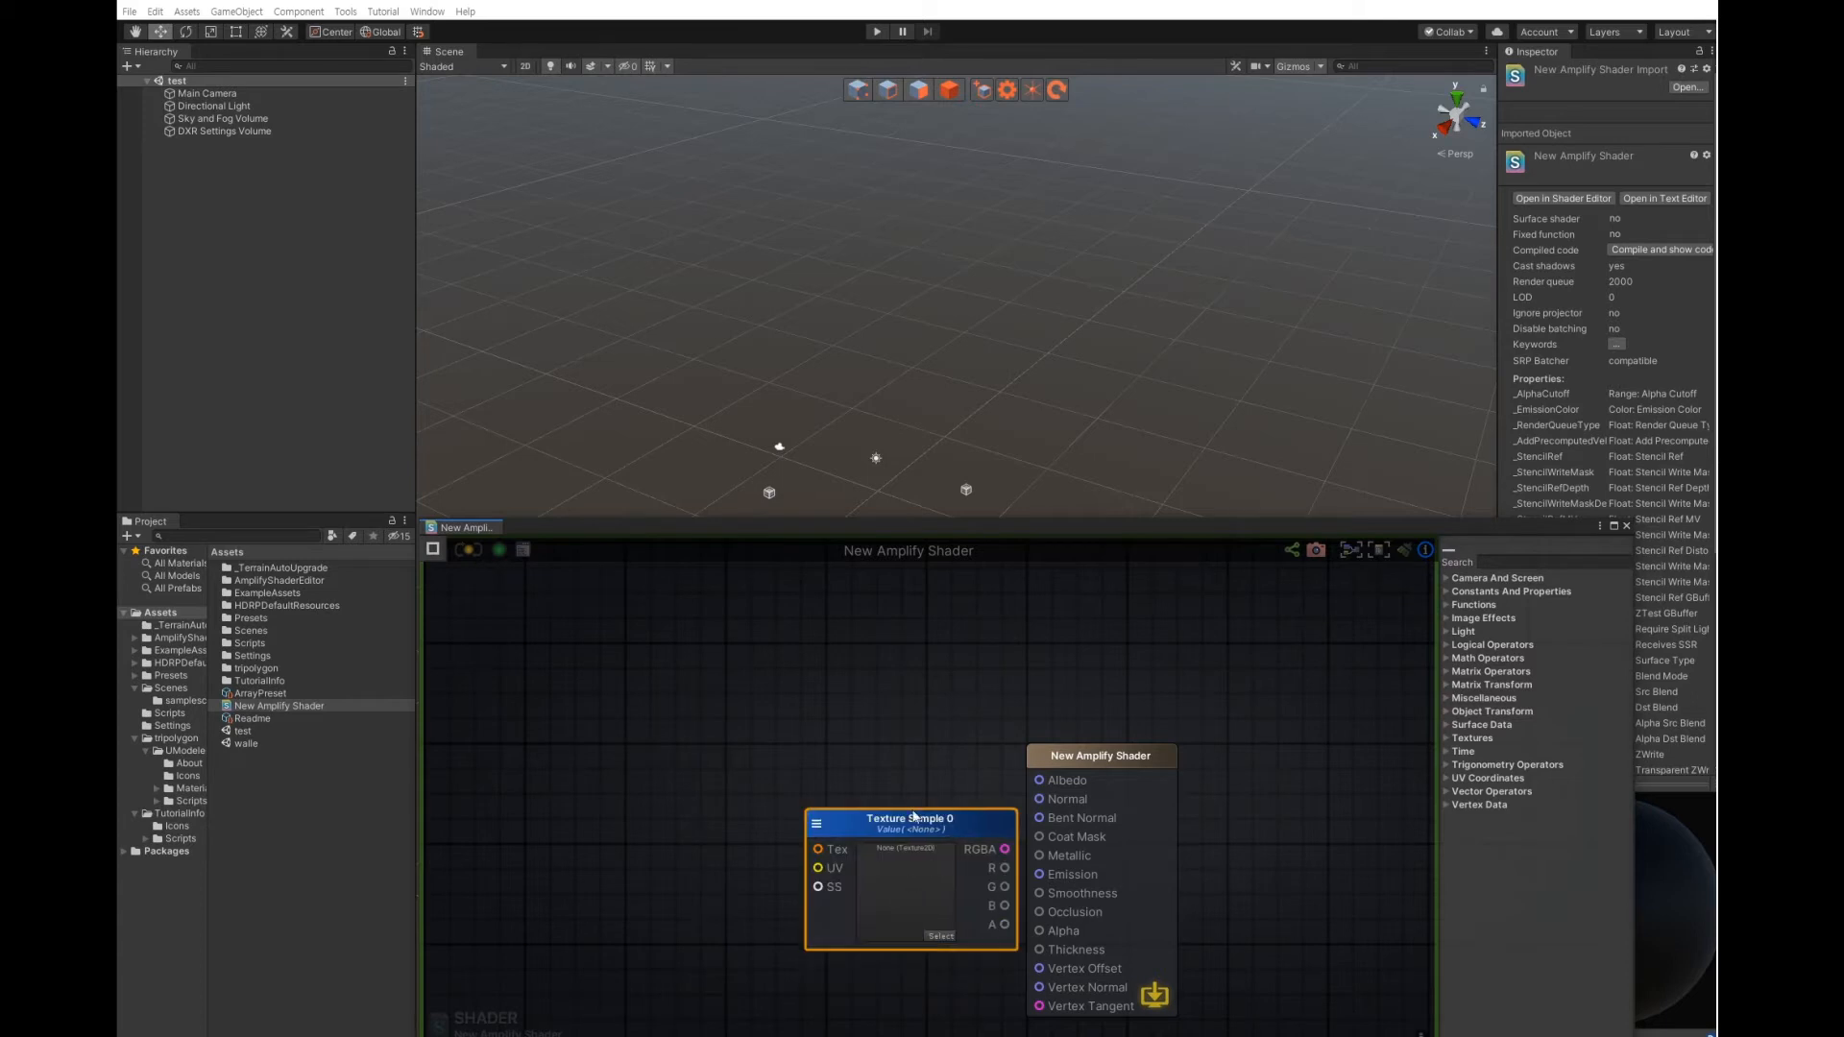
drag(975, 846, 1039, 780)
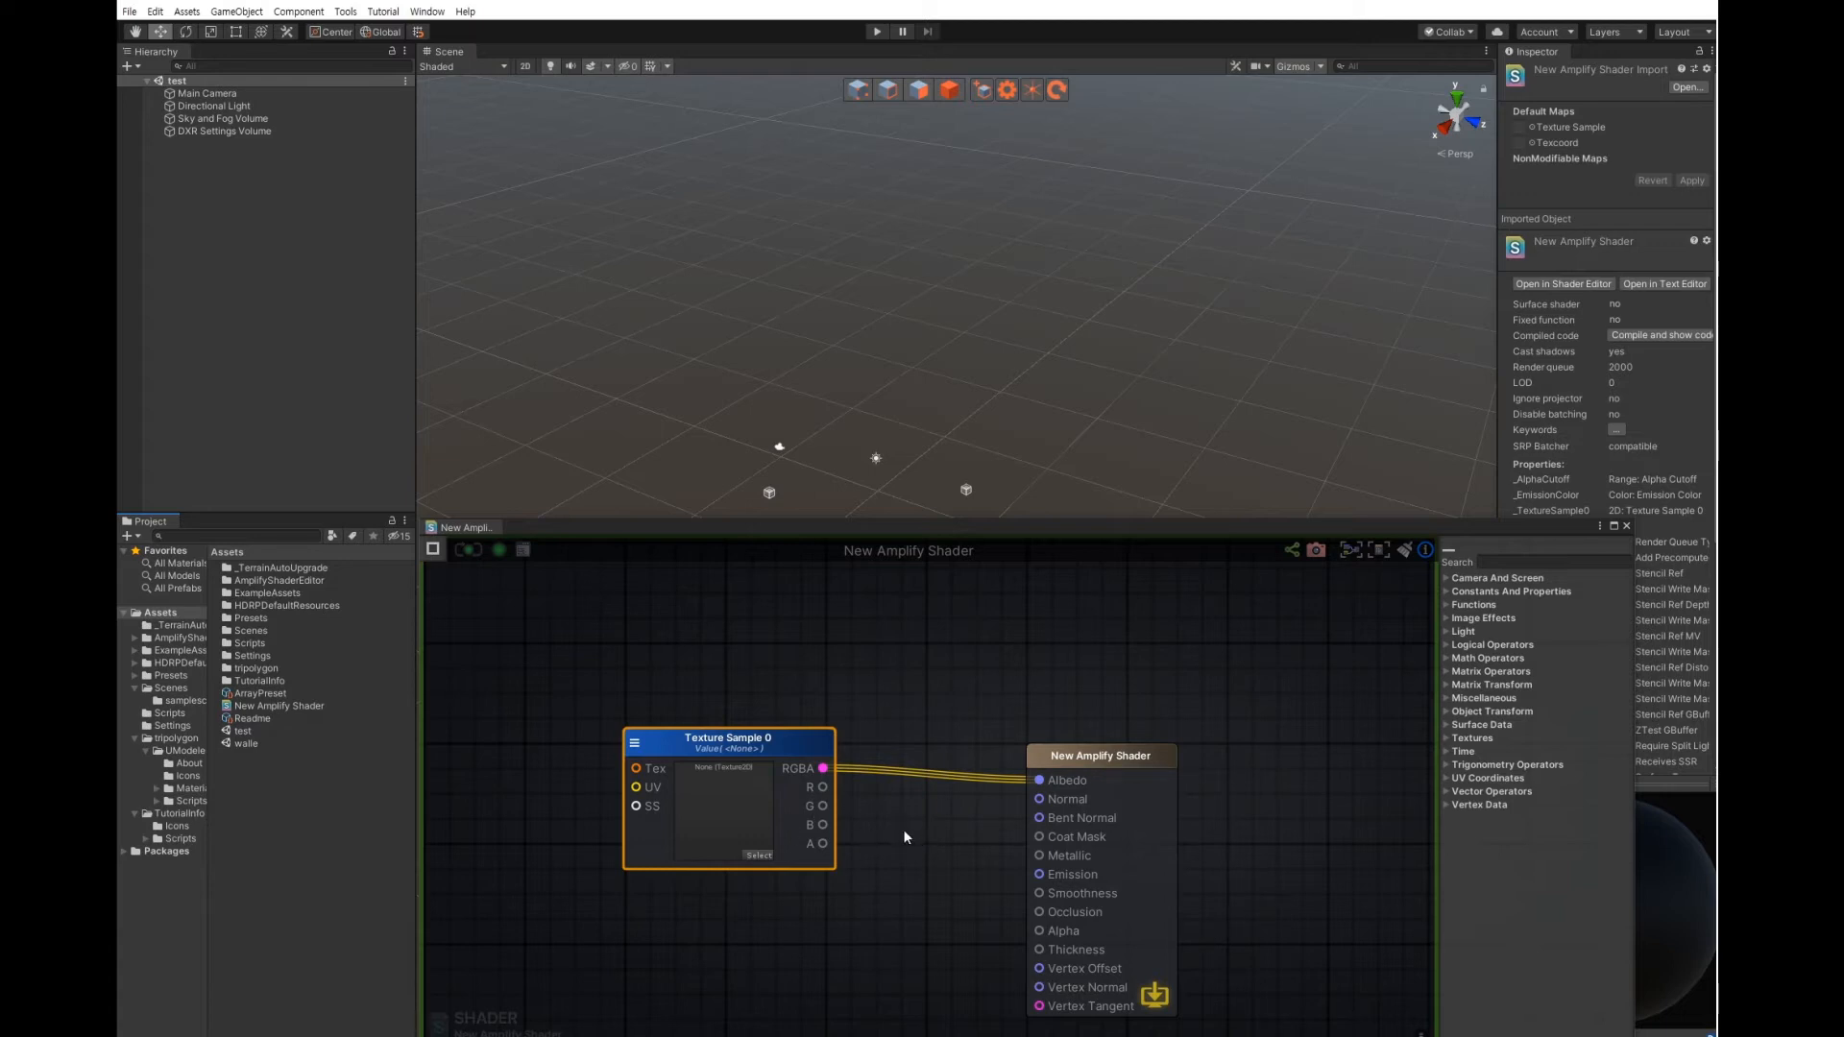
Disconnect the Texture Sample's RGBA output from Albedo, reconnect it, and break the connection again
alt+click(842, 772)
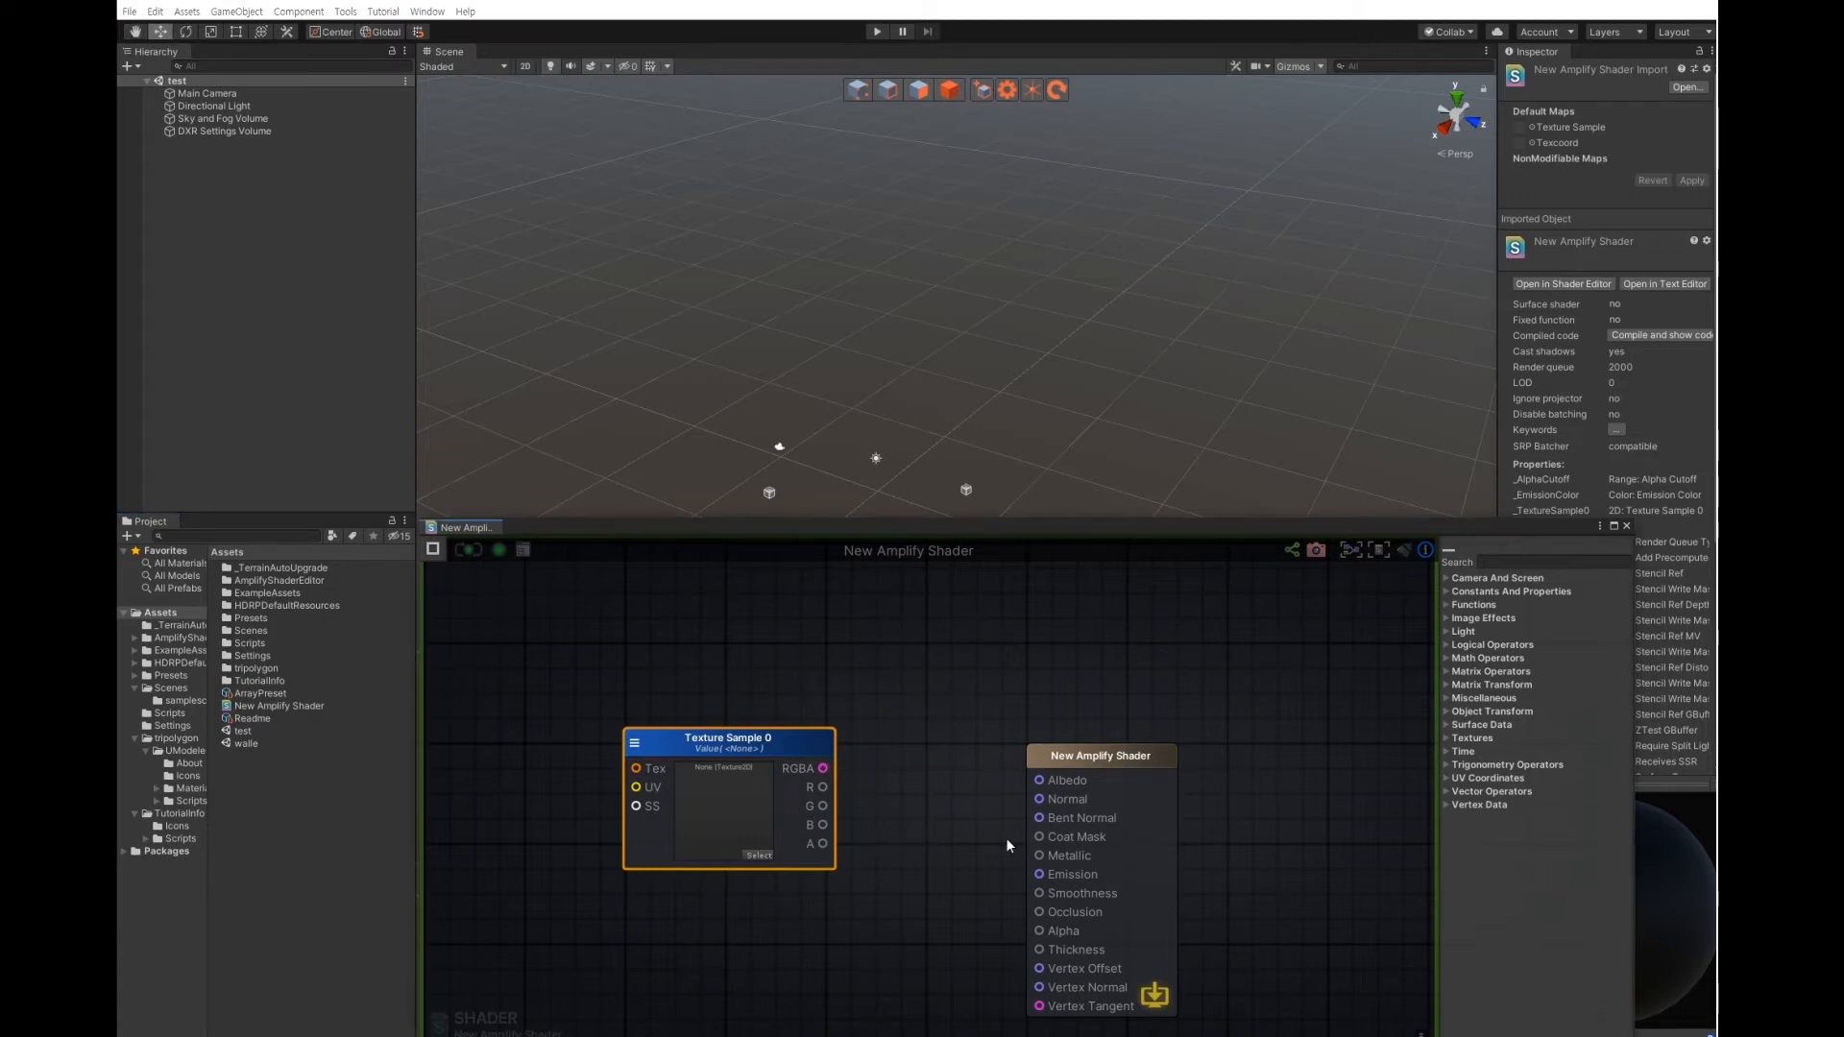
drag(822, 770, 1039, 780)
alt+click(821, 768)
Delete the Texture Sample node and move the shader's output node up and to the right in the graph
drag(785, 751, 807, 701)
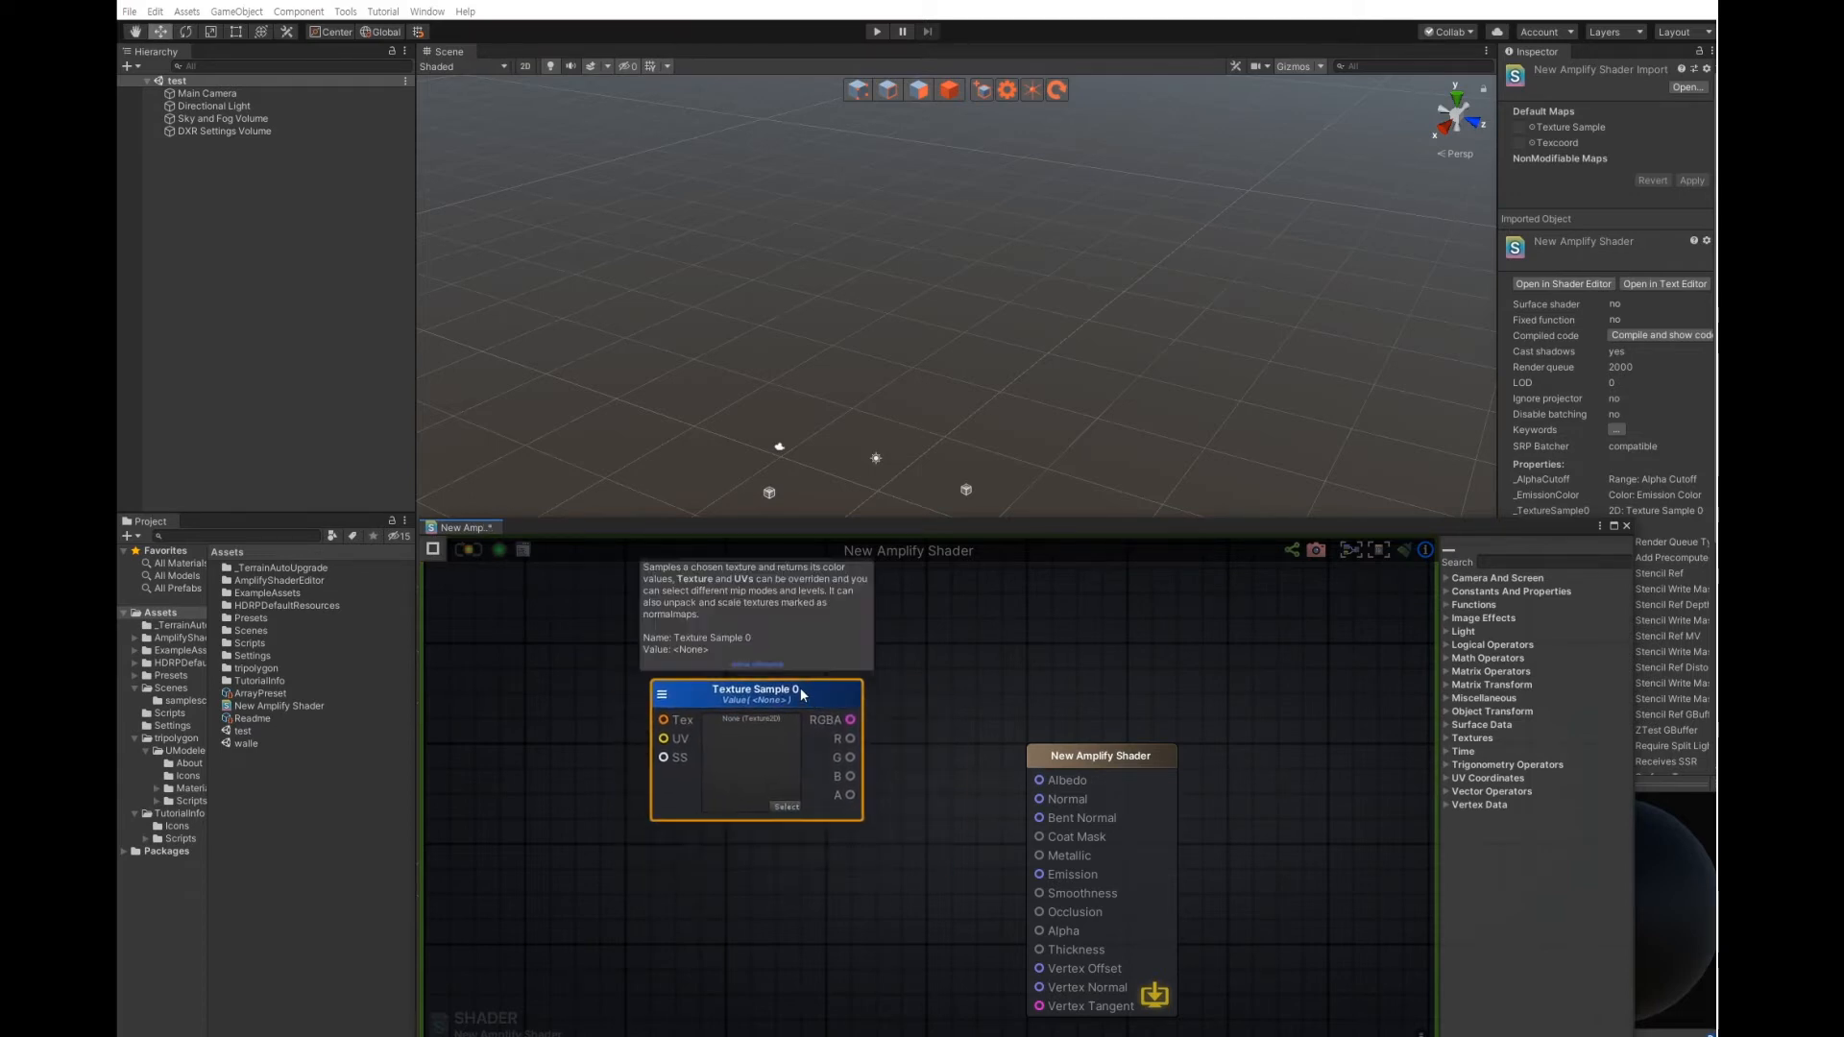
key(Delete)
drag(1117, 769, 1190, 664)
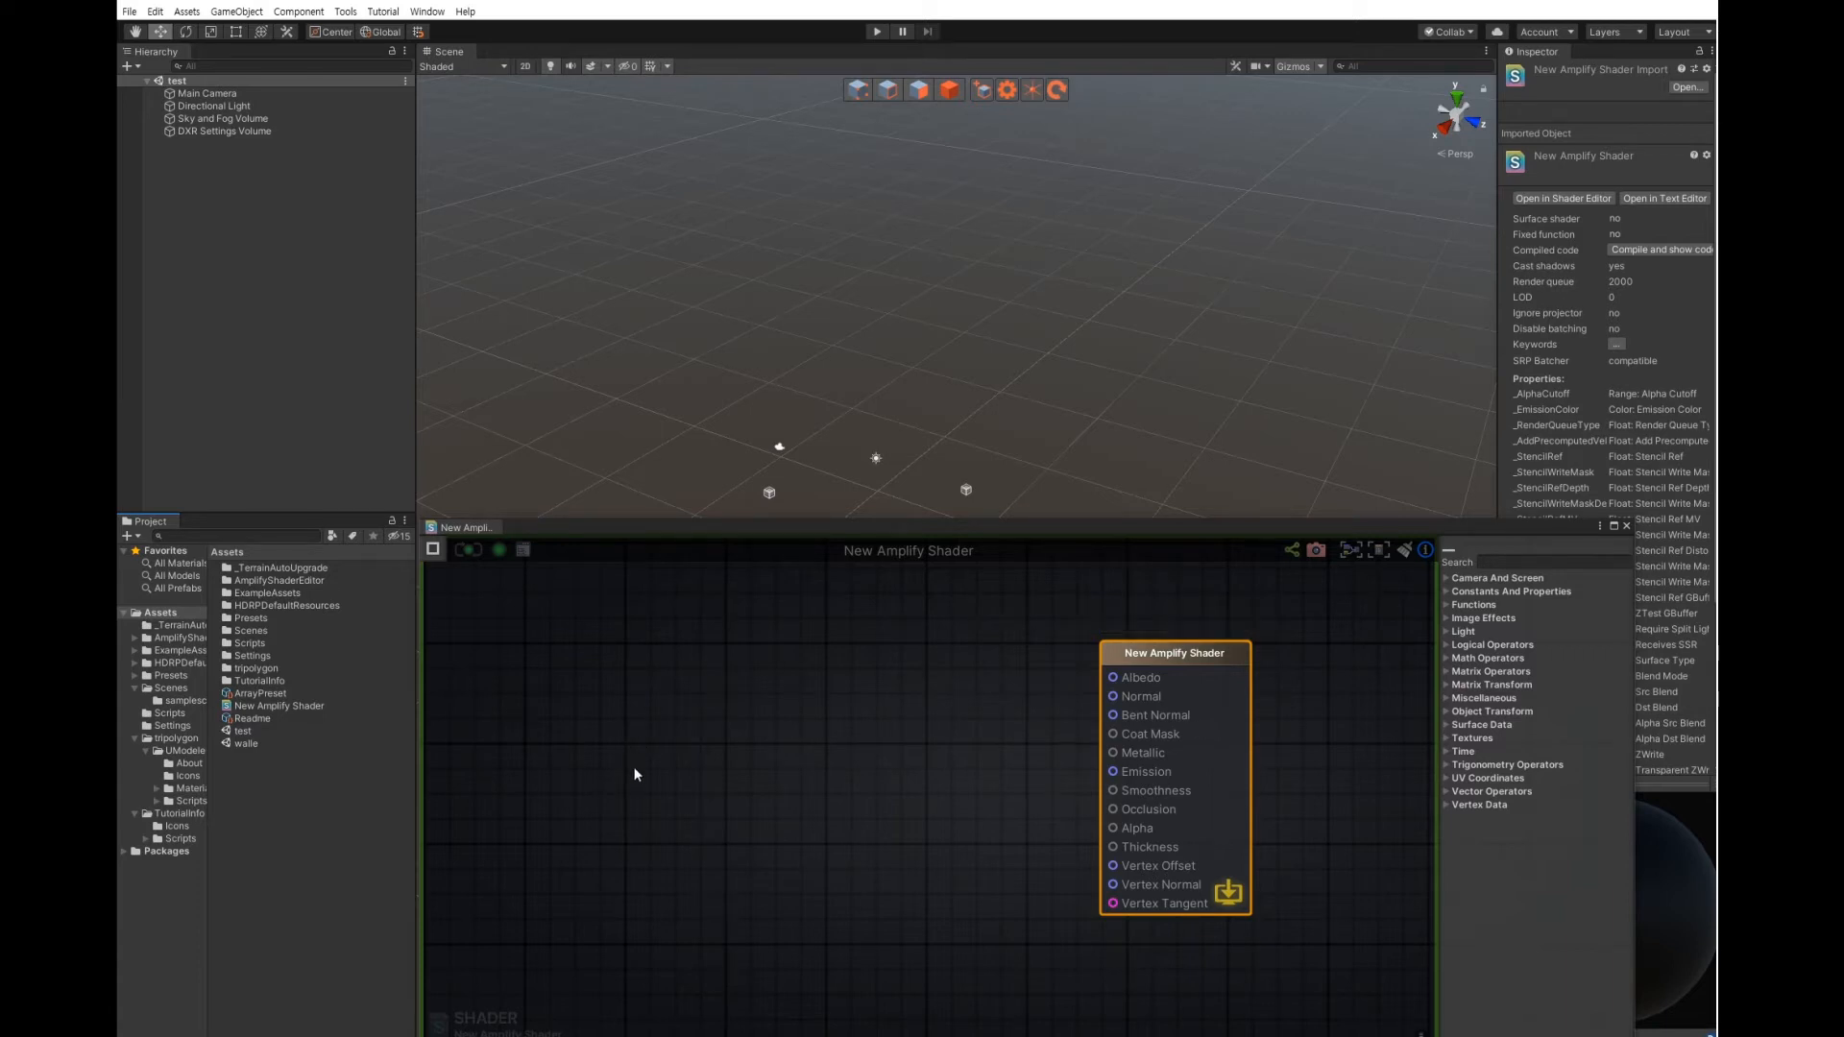
Create a material from the New Amplify Shader asset and compare the properties of the material and the shader
right_click(297, 708)
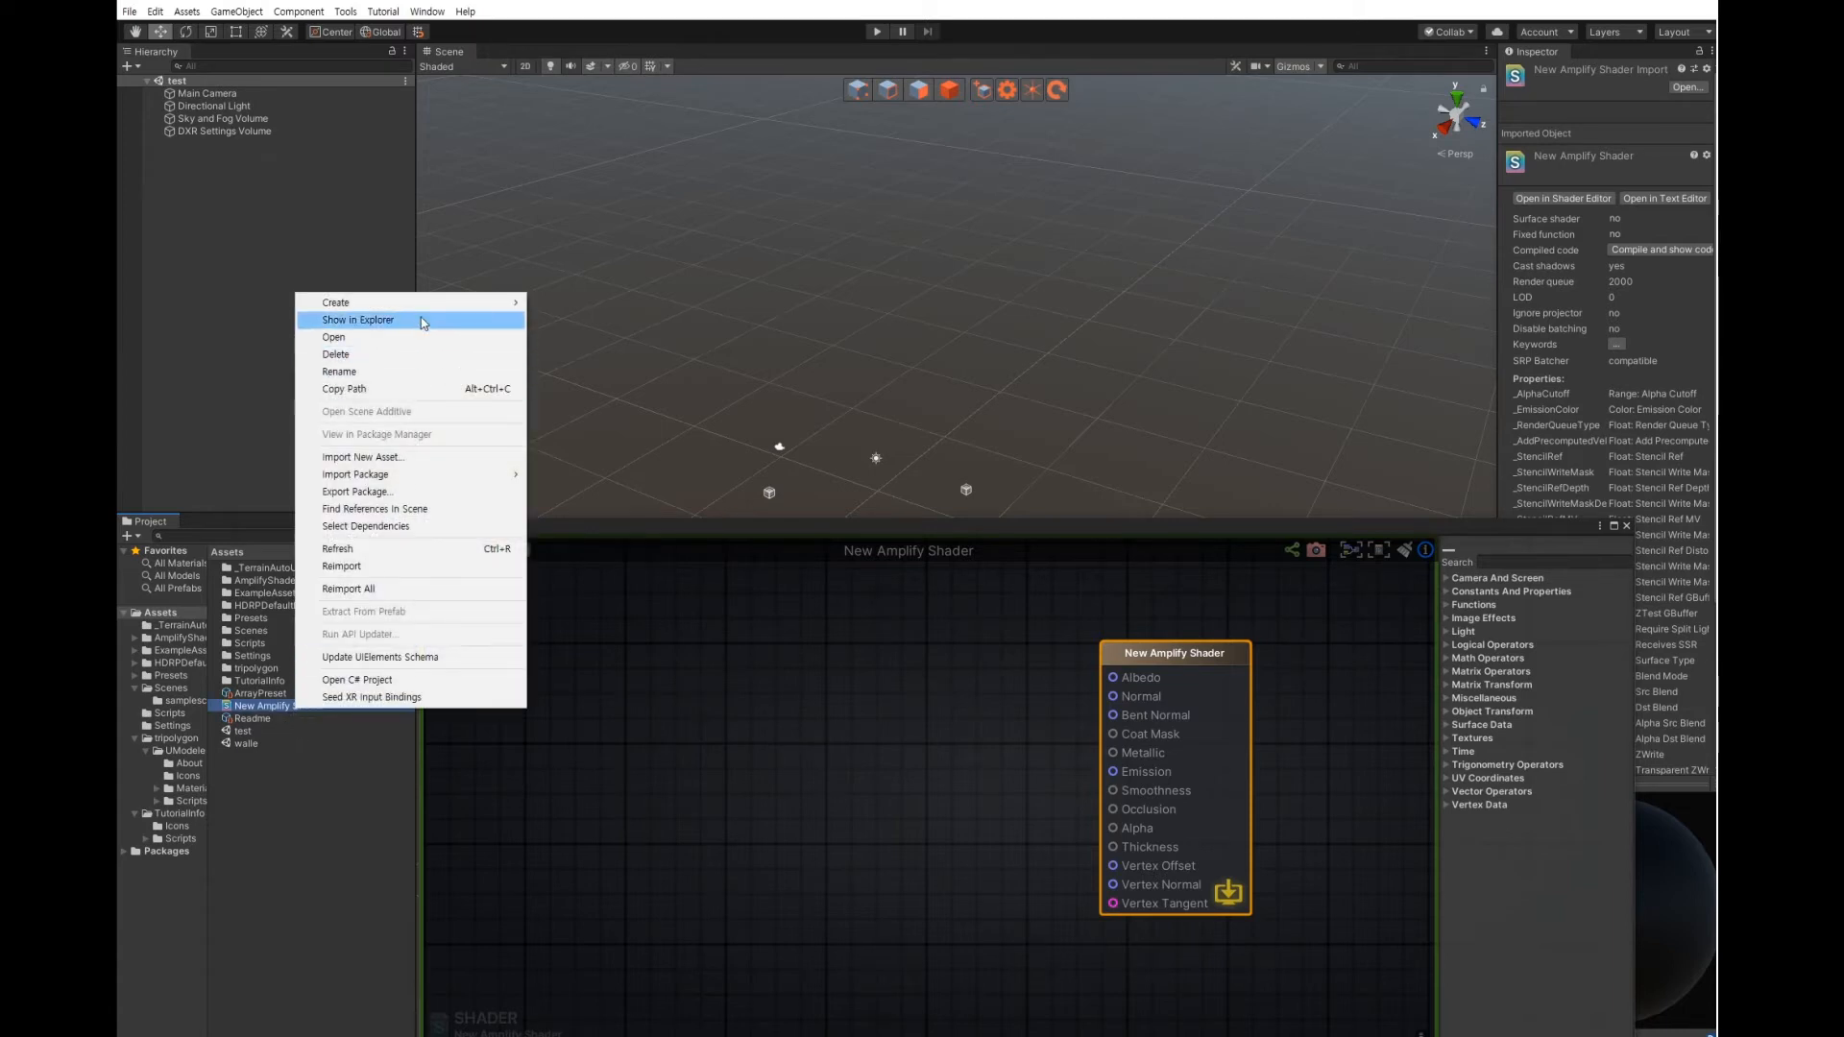
mouse_move(419, 306)
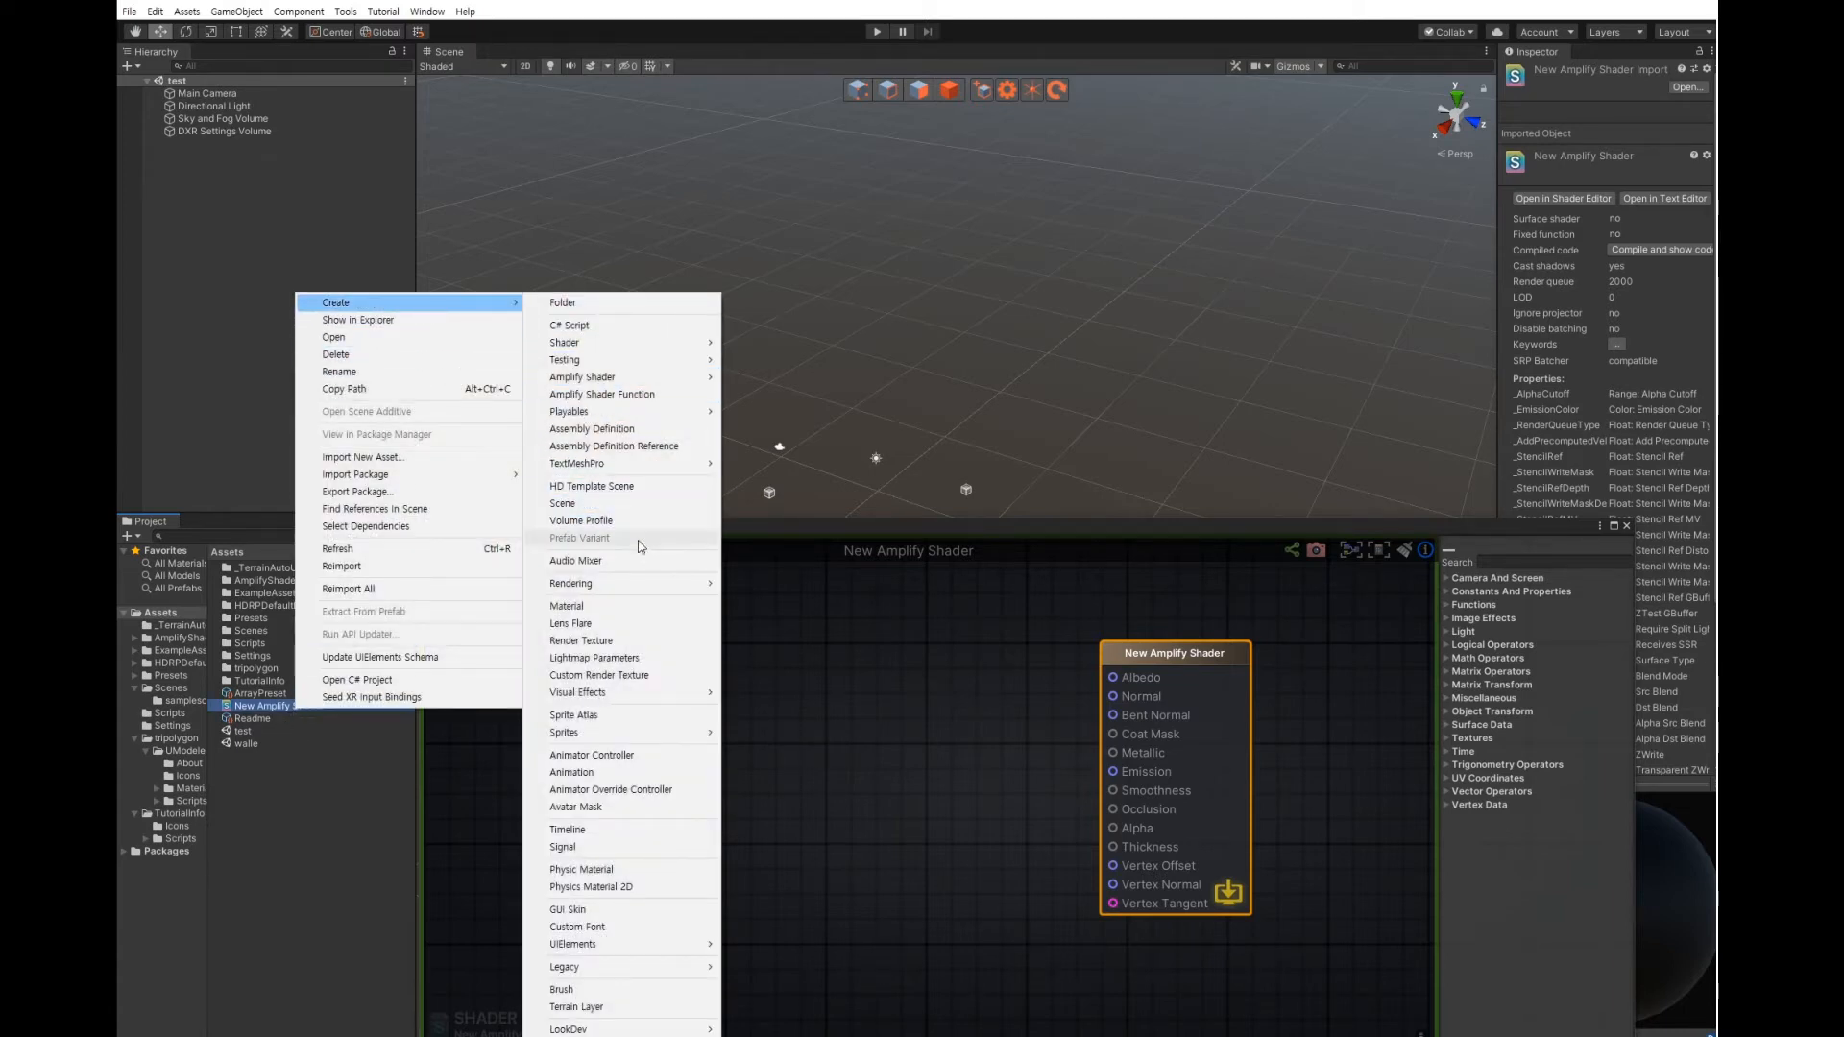
click(632, 608)
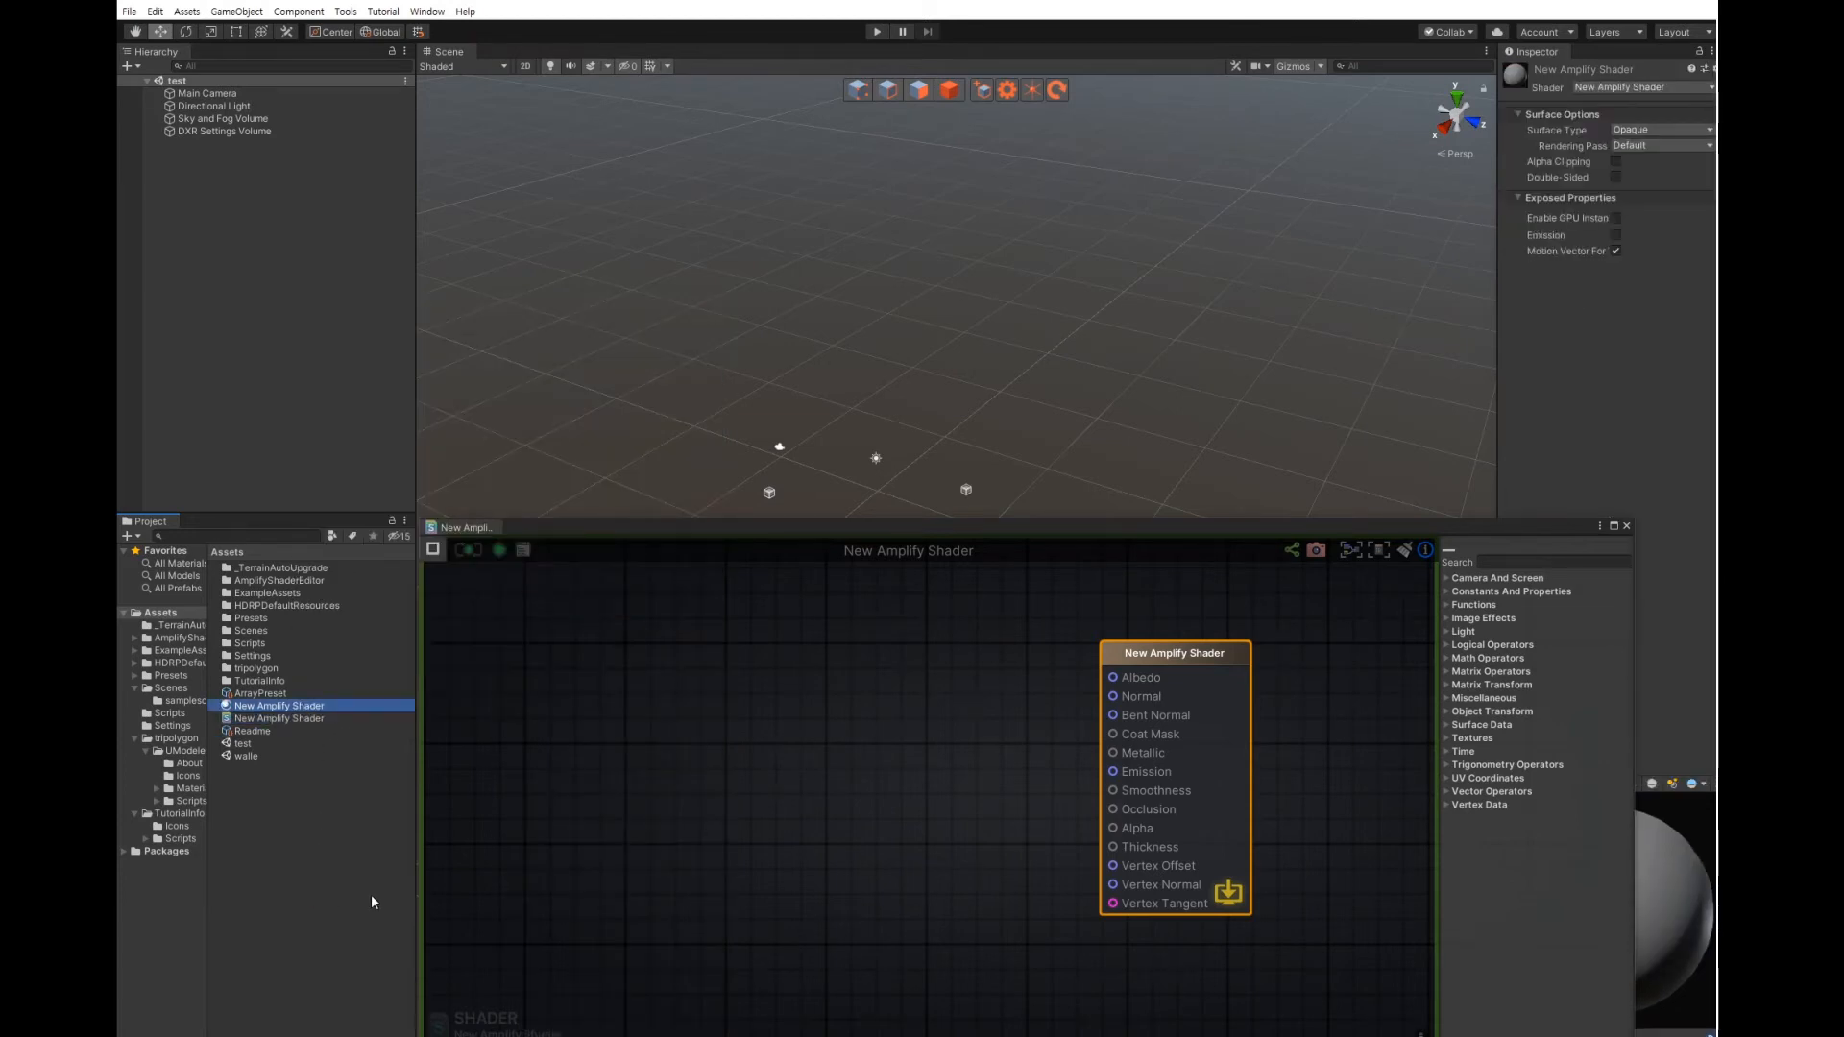
click(284, 719)
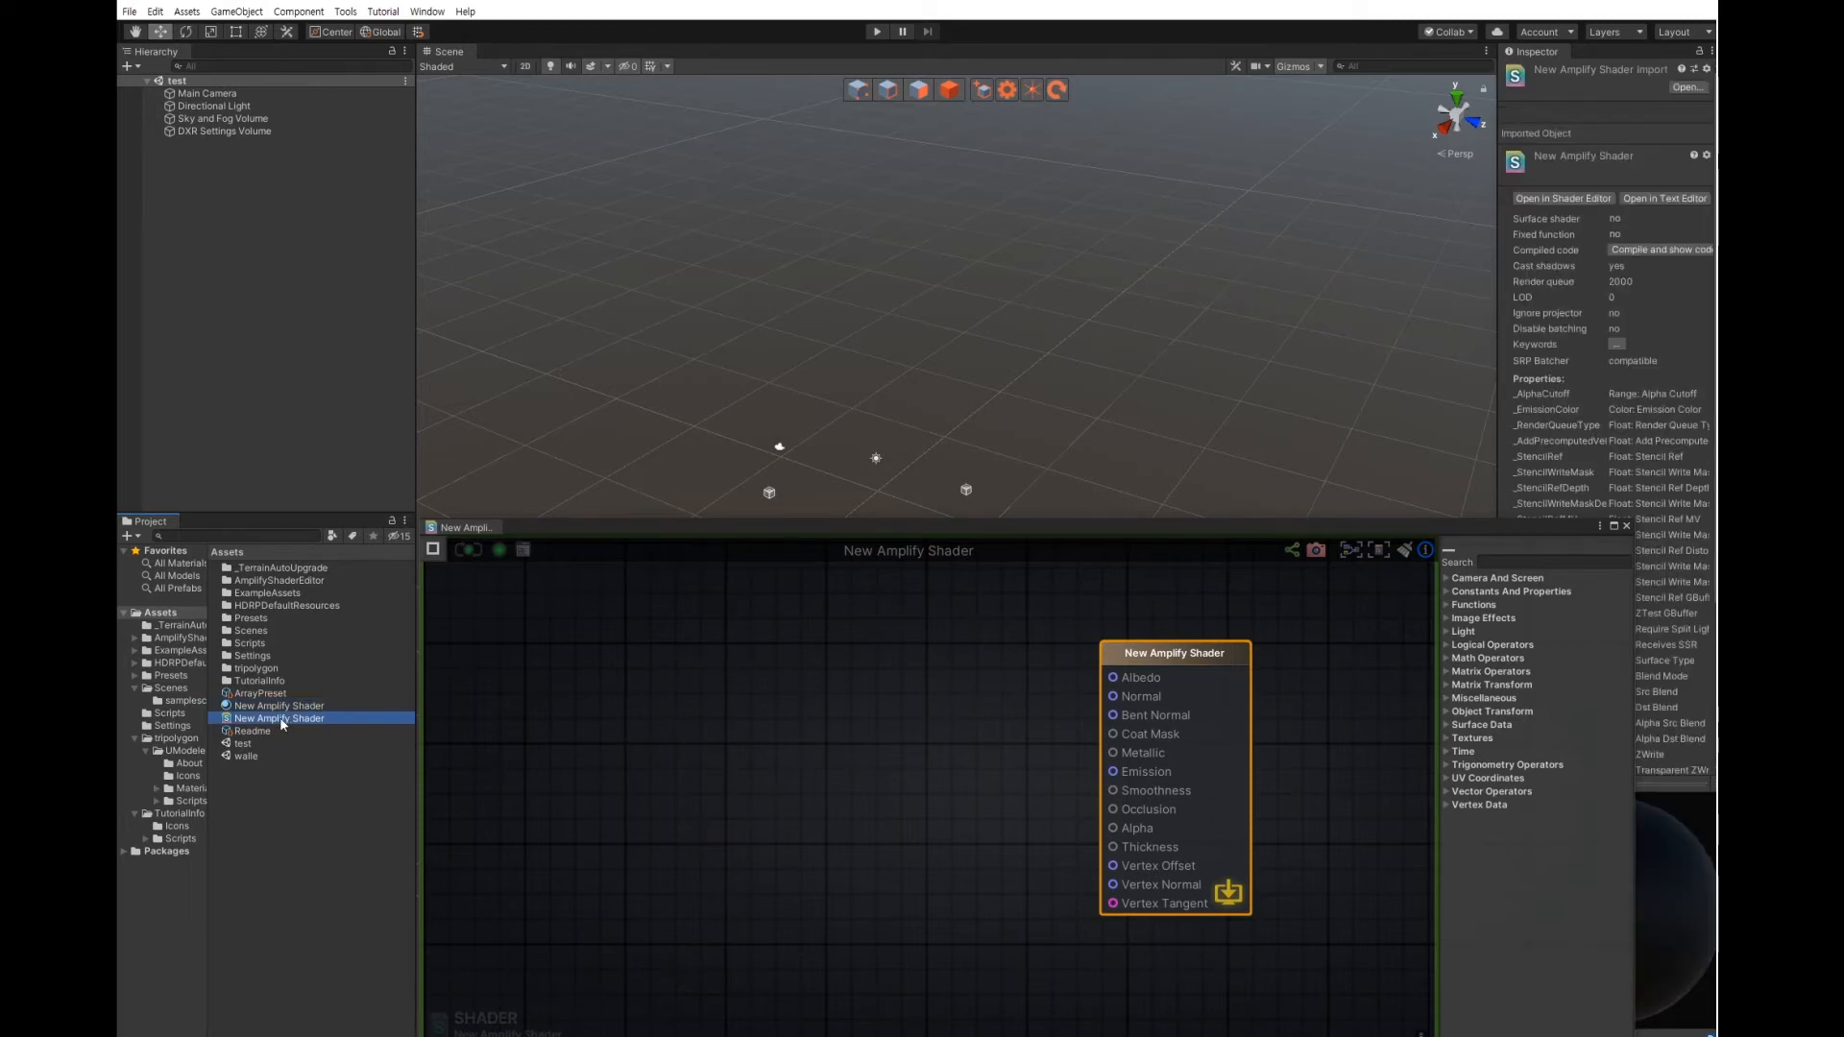
click(291, 706)
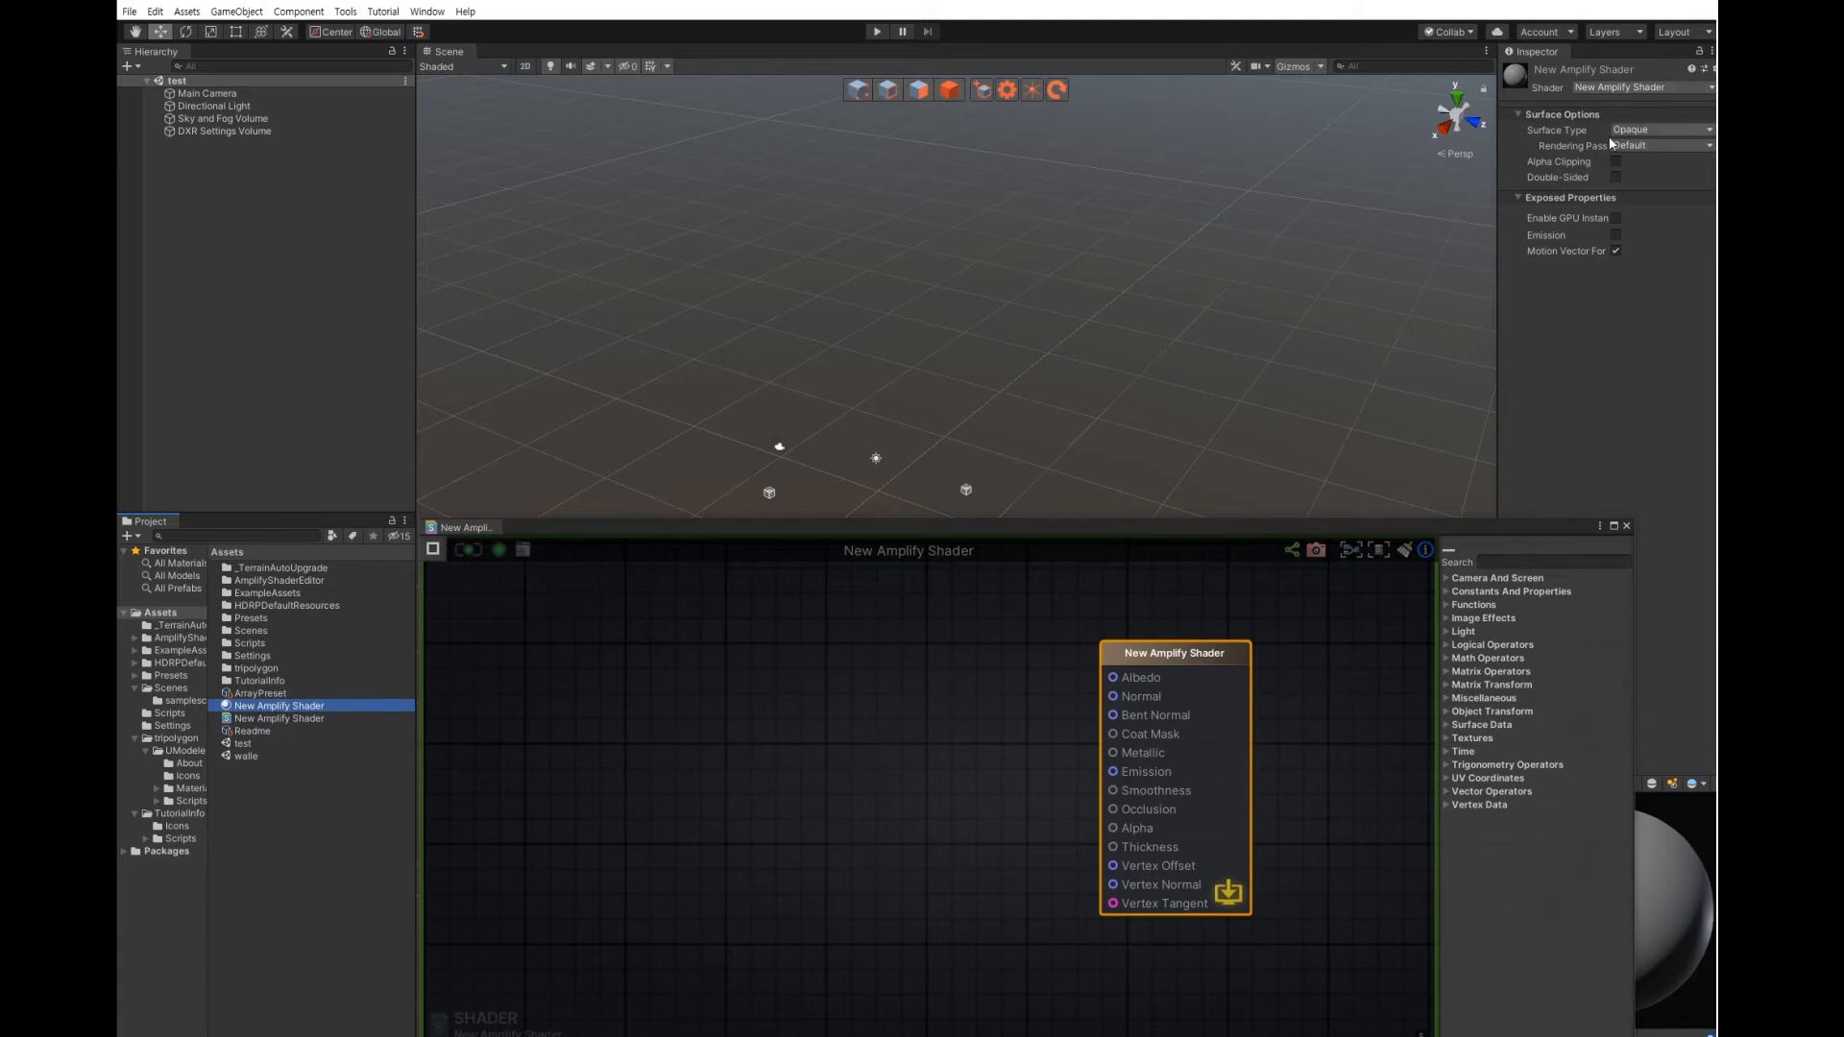
click(289, 719)
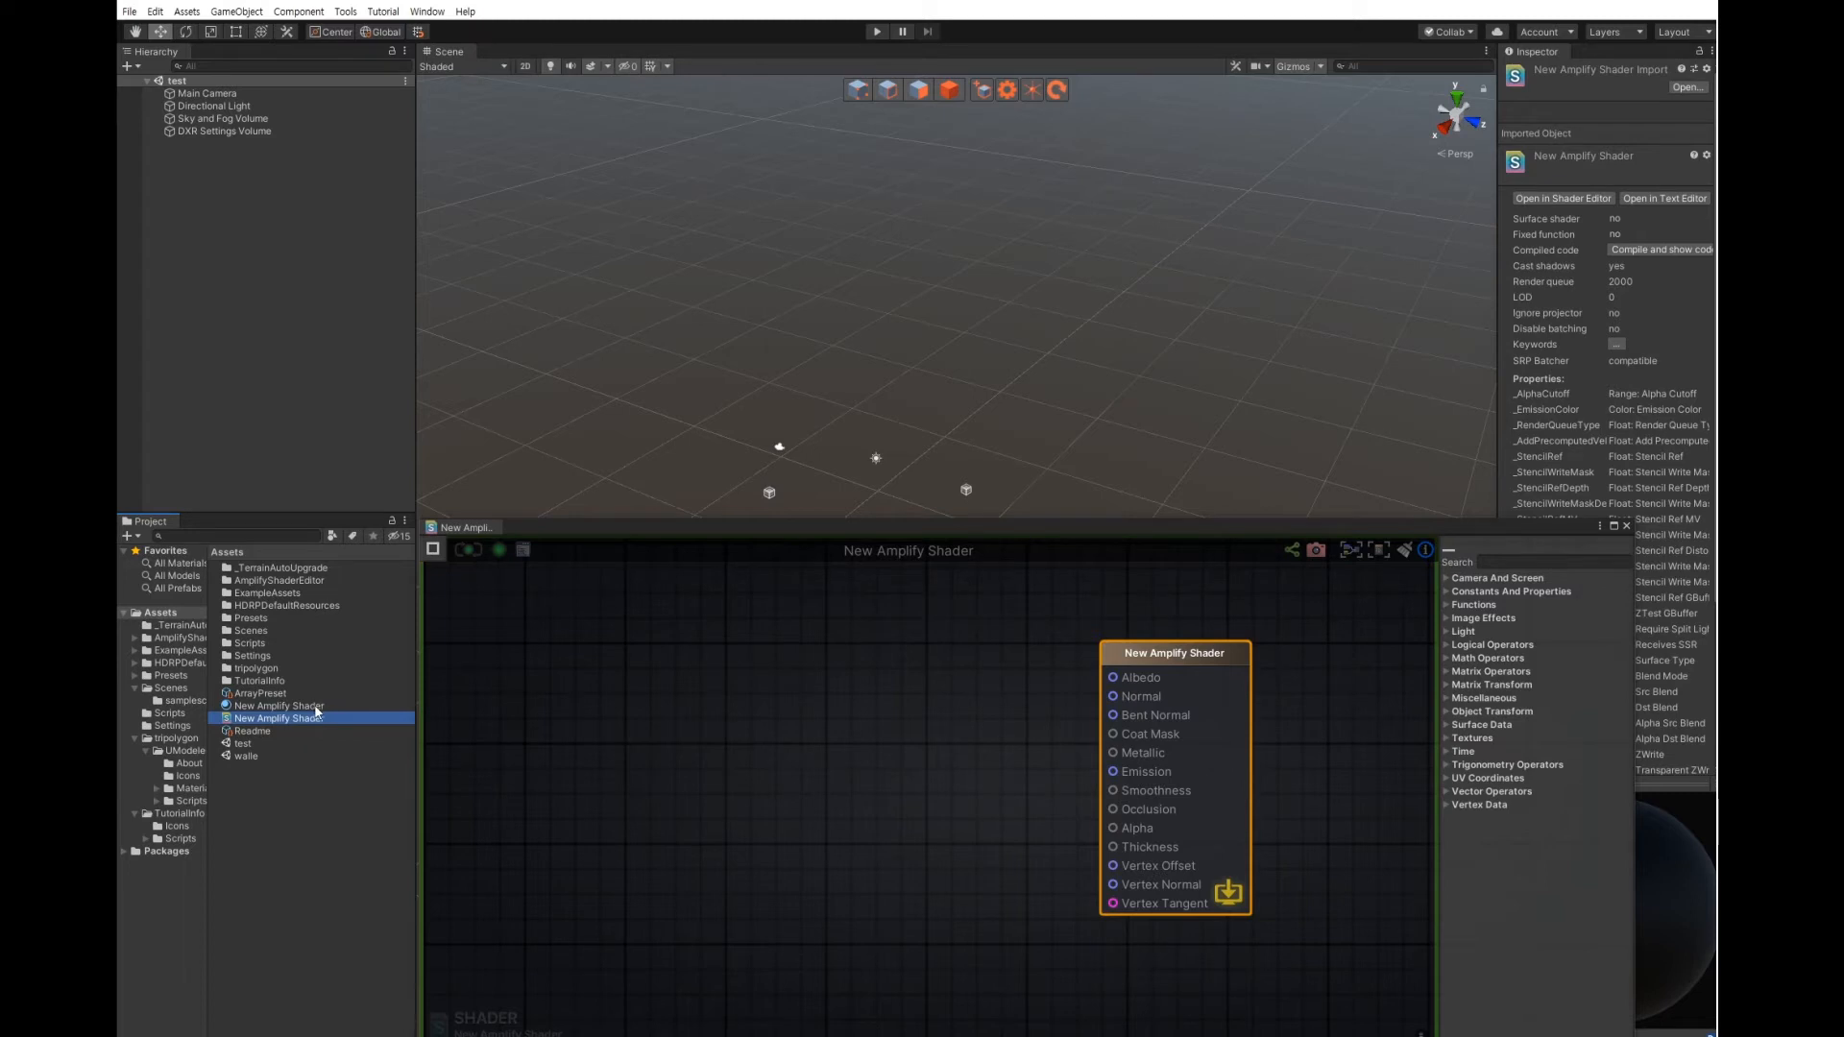
Create a UModeler object and draw a box with a base of about 14.4 by 13.8 in the scene
right_drag(899, 261, 979, 313)
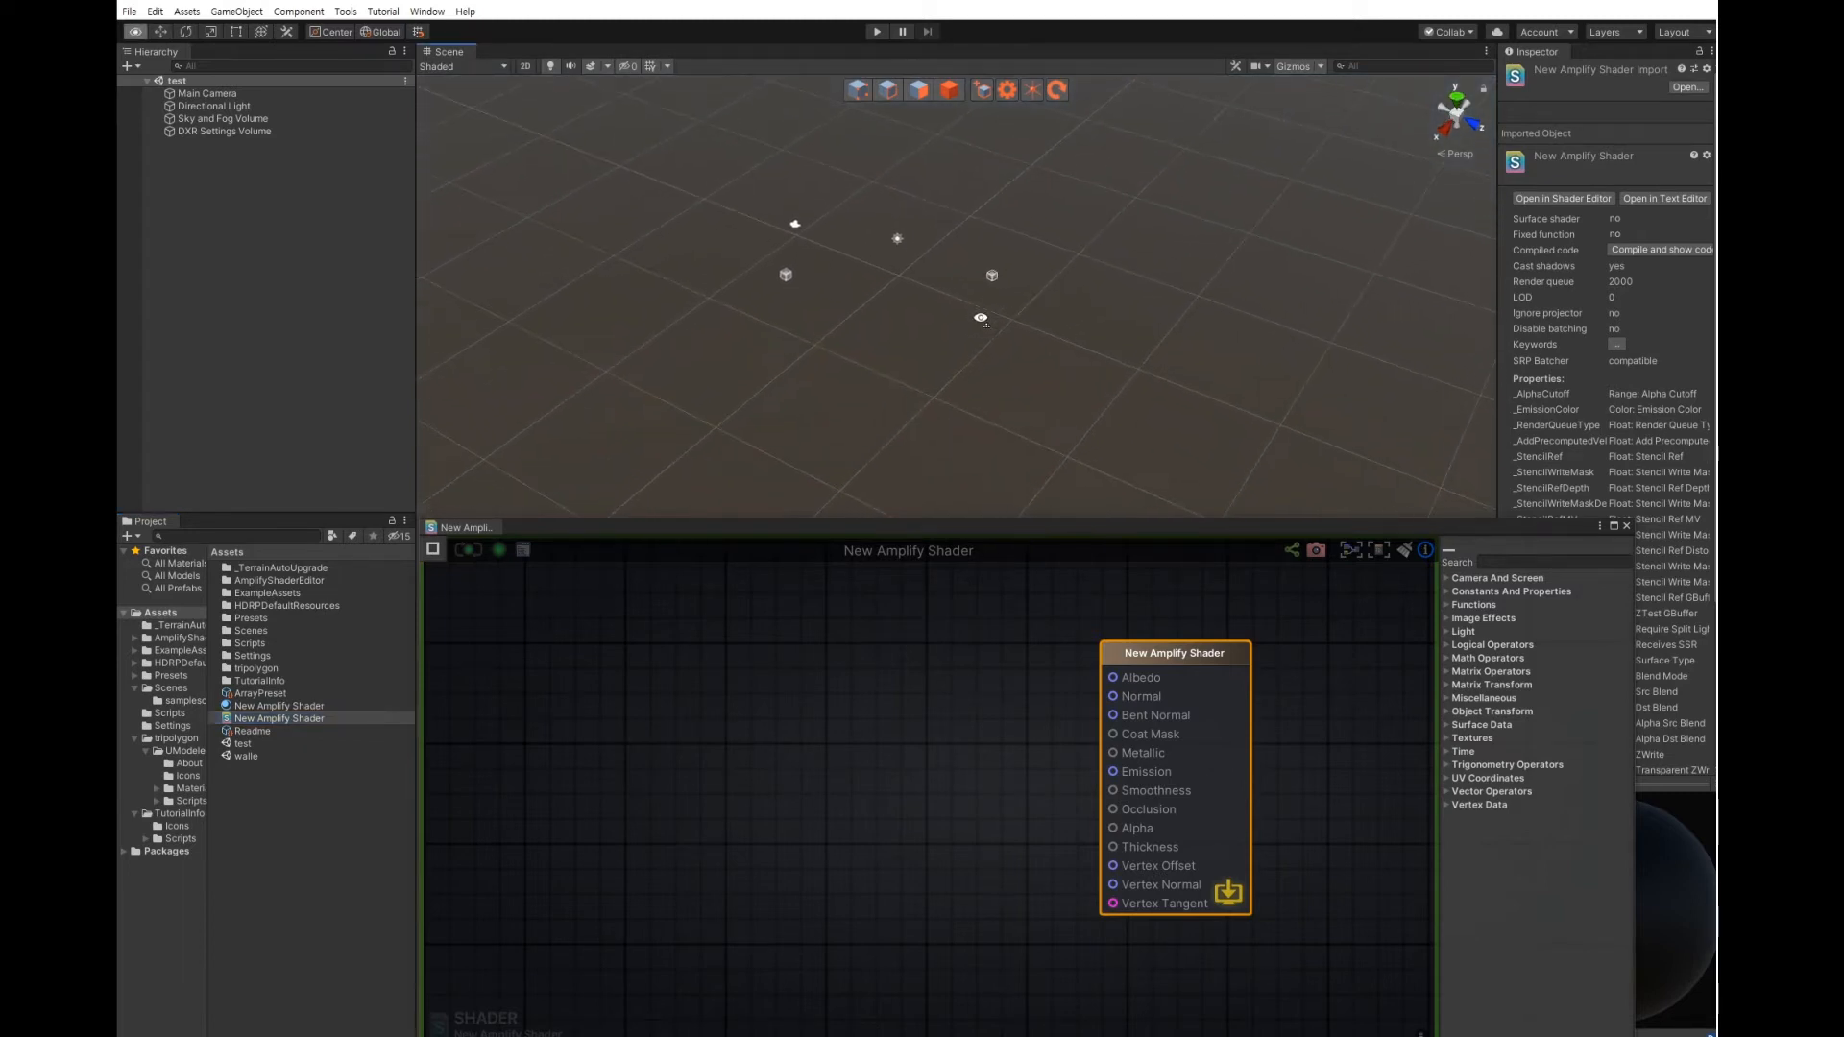
click(983, 94)
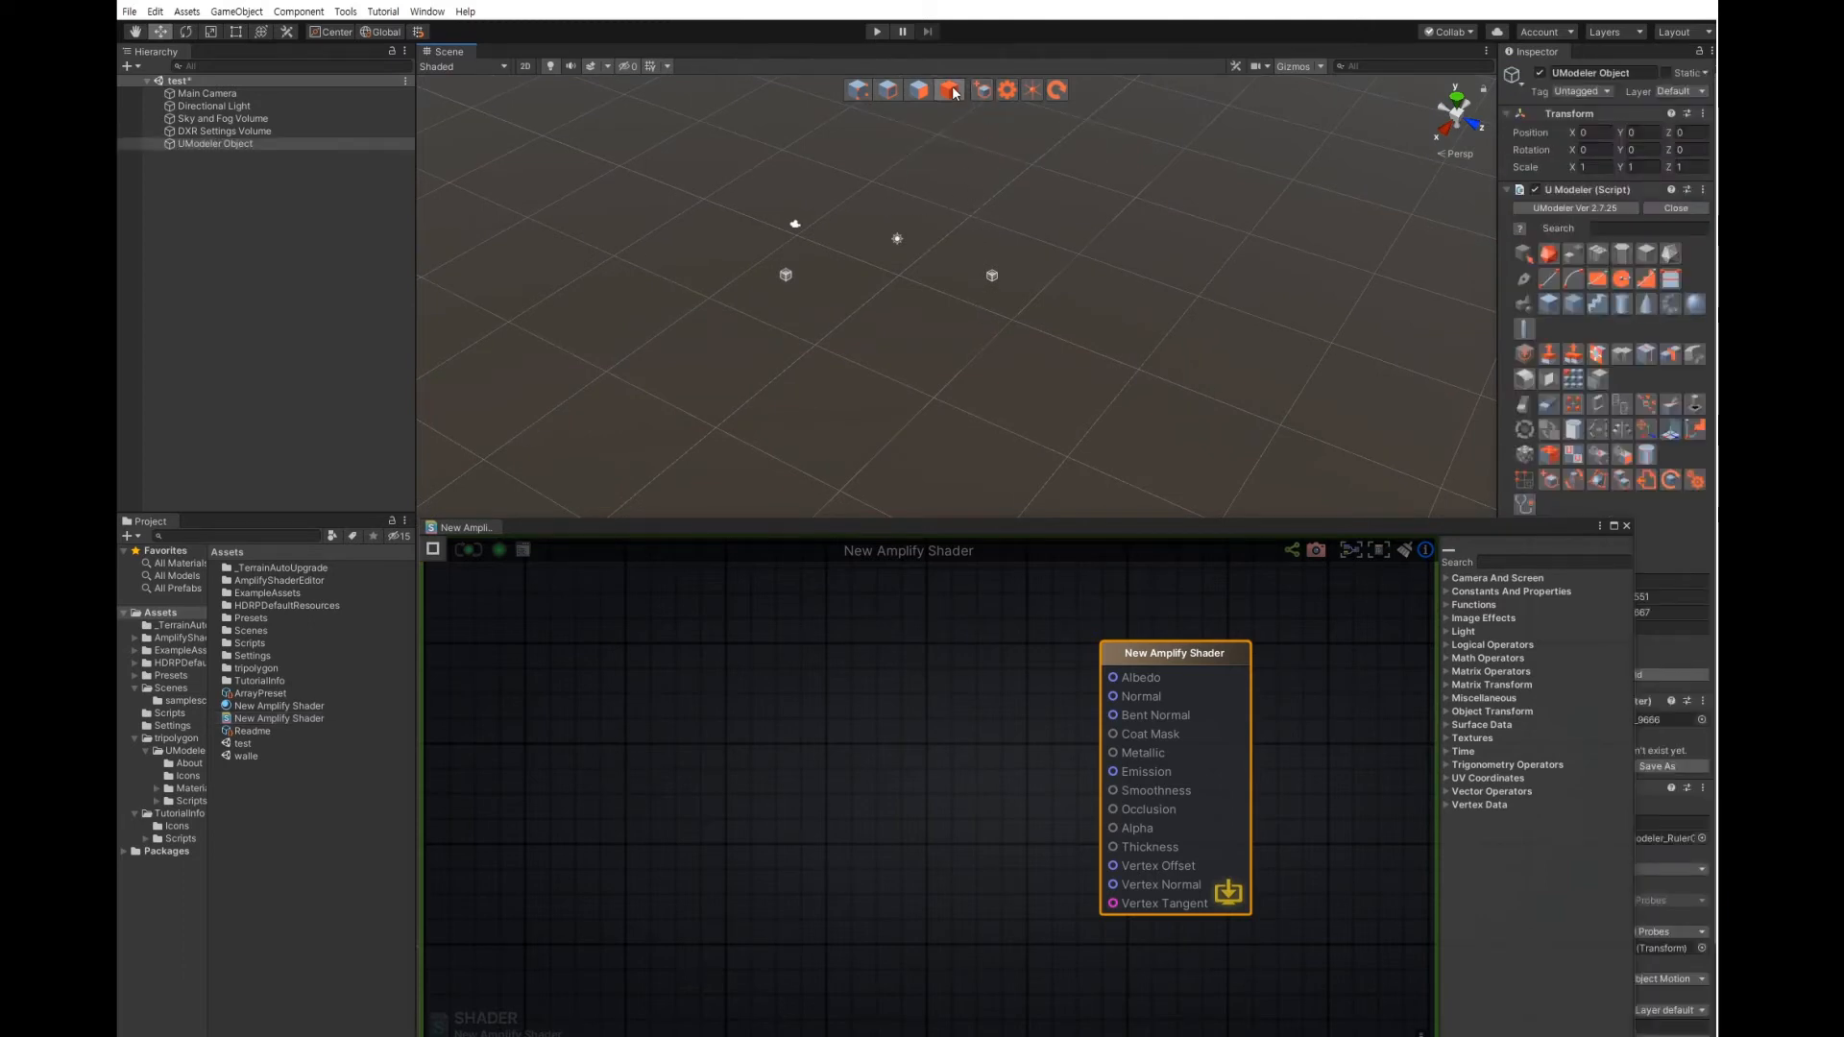
click(1548, 306)
drag(1086, 242, 1179, 388)
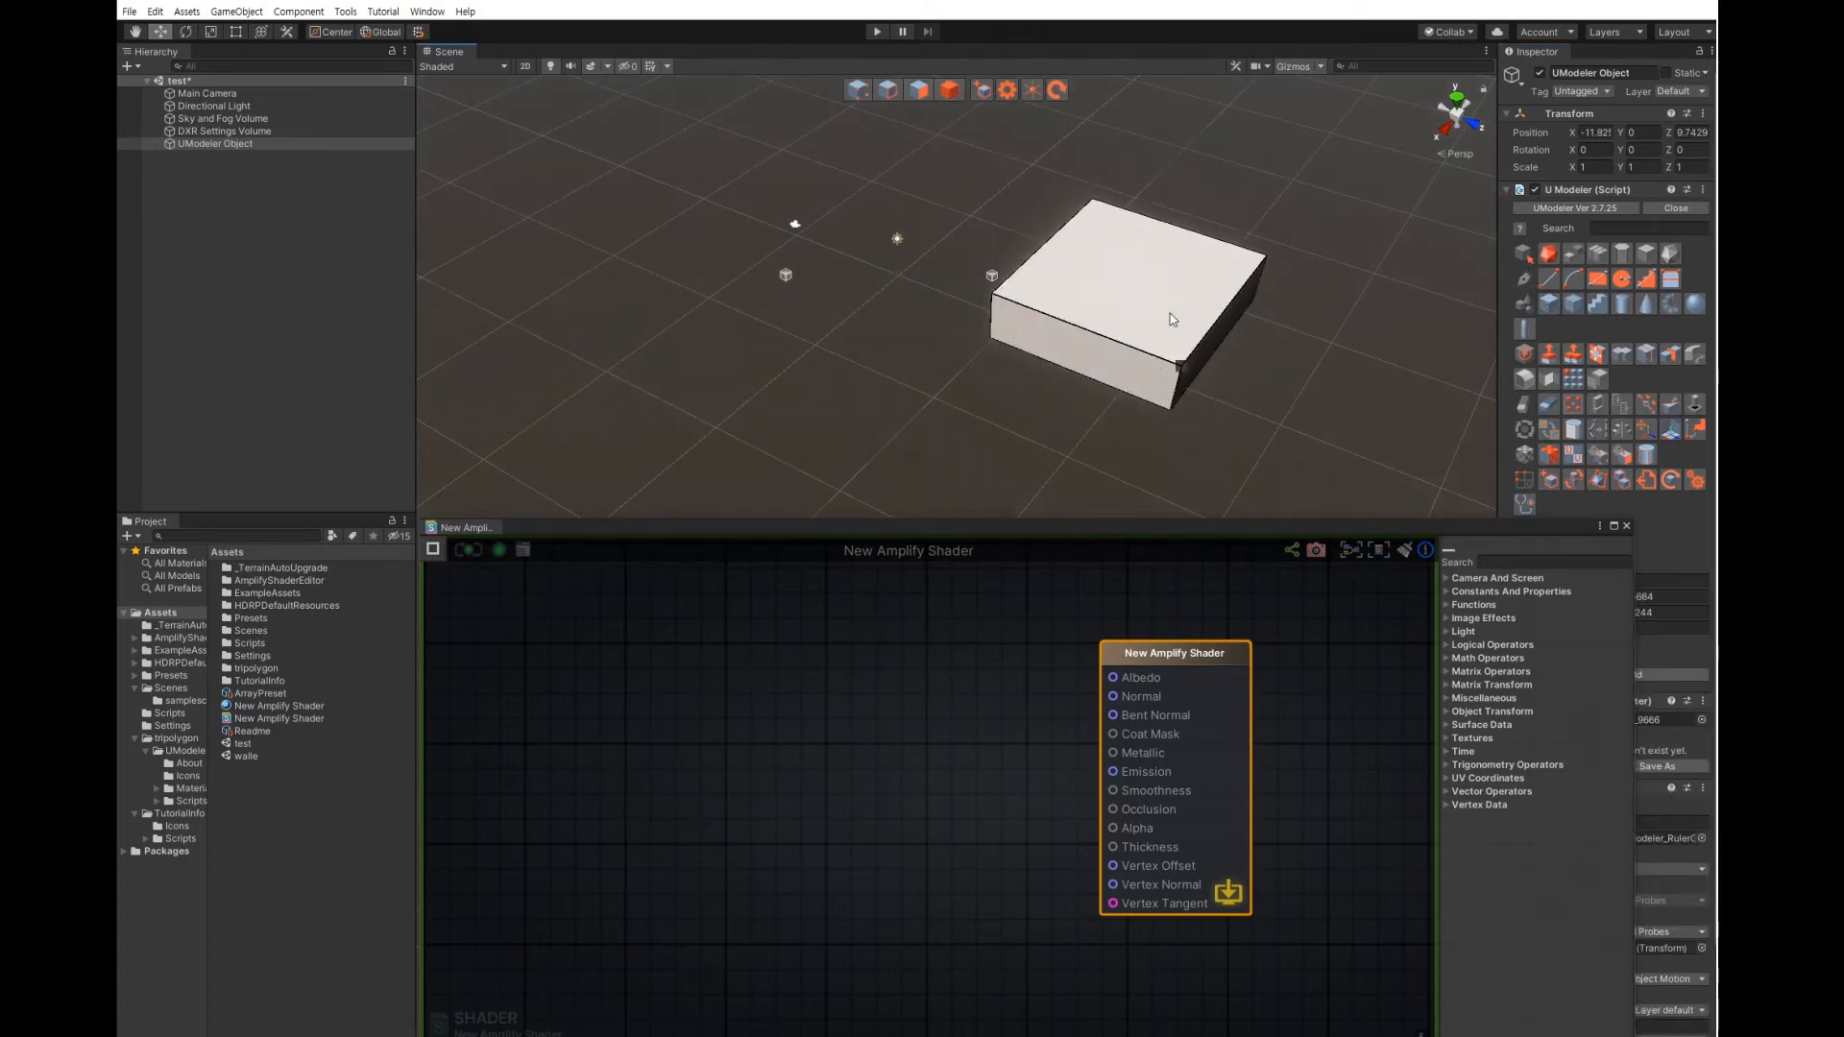
click(1170, 267)
middle_drag(1287, 306, 1207, 350)
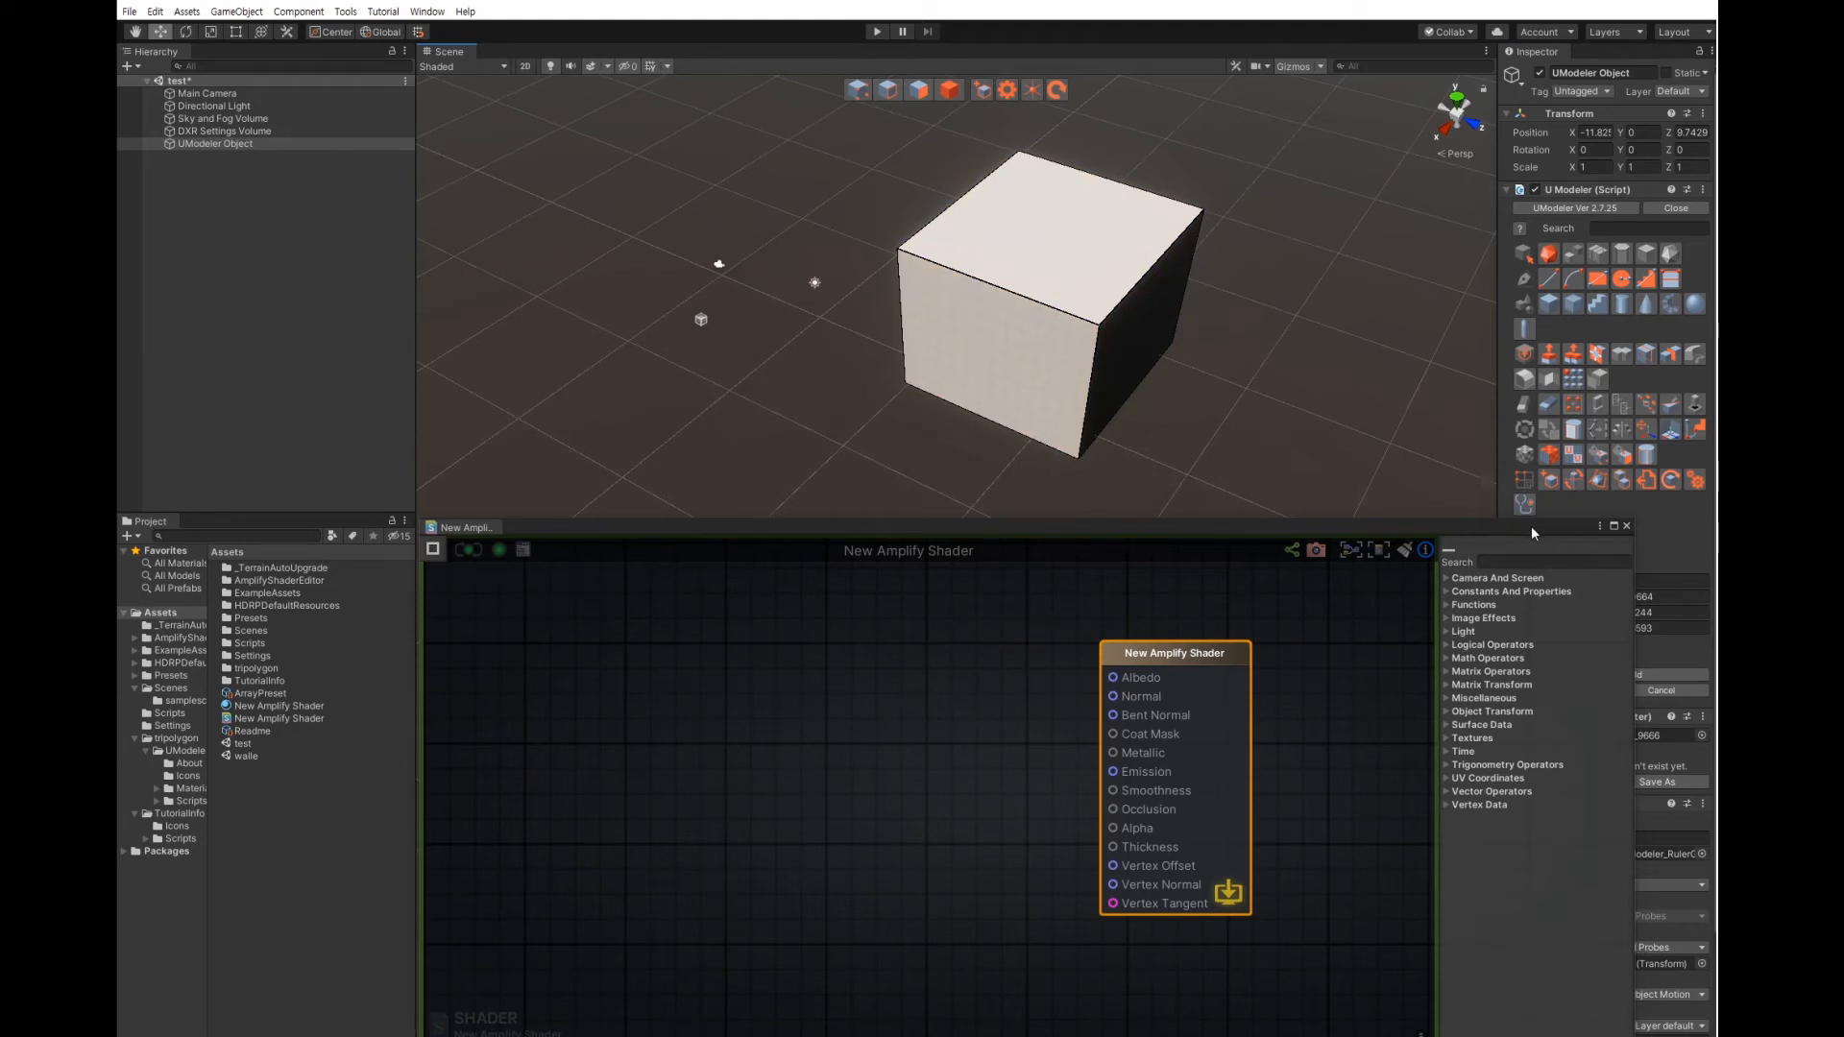
Dock the shader editor beneath the scene view and apply the New Amplify Shader material to the box
drag(482, 529, 543, 648)
drag(290, 709, 1053, 262)
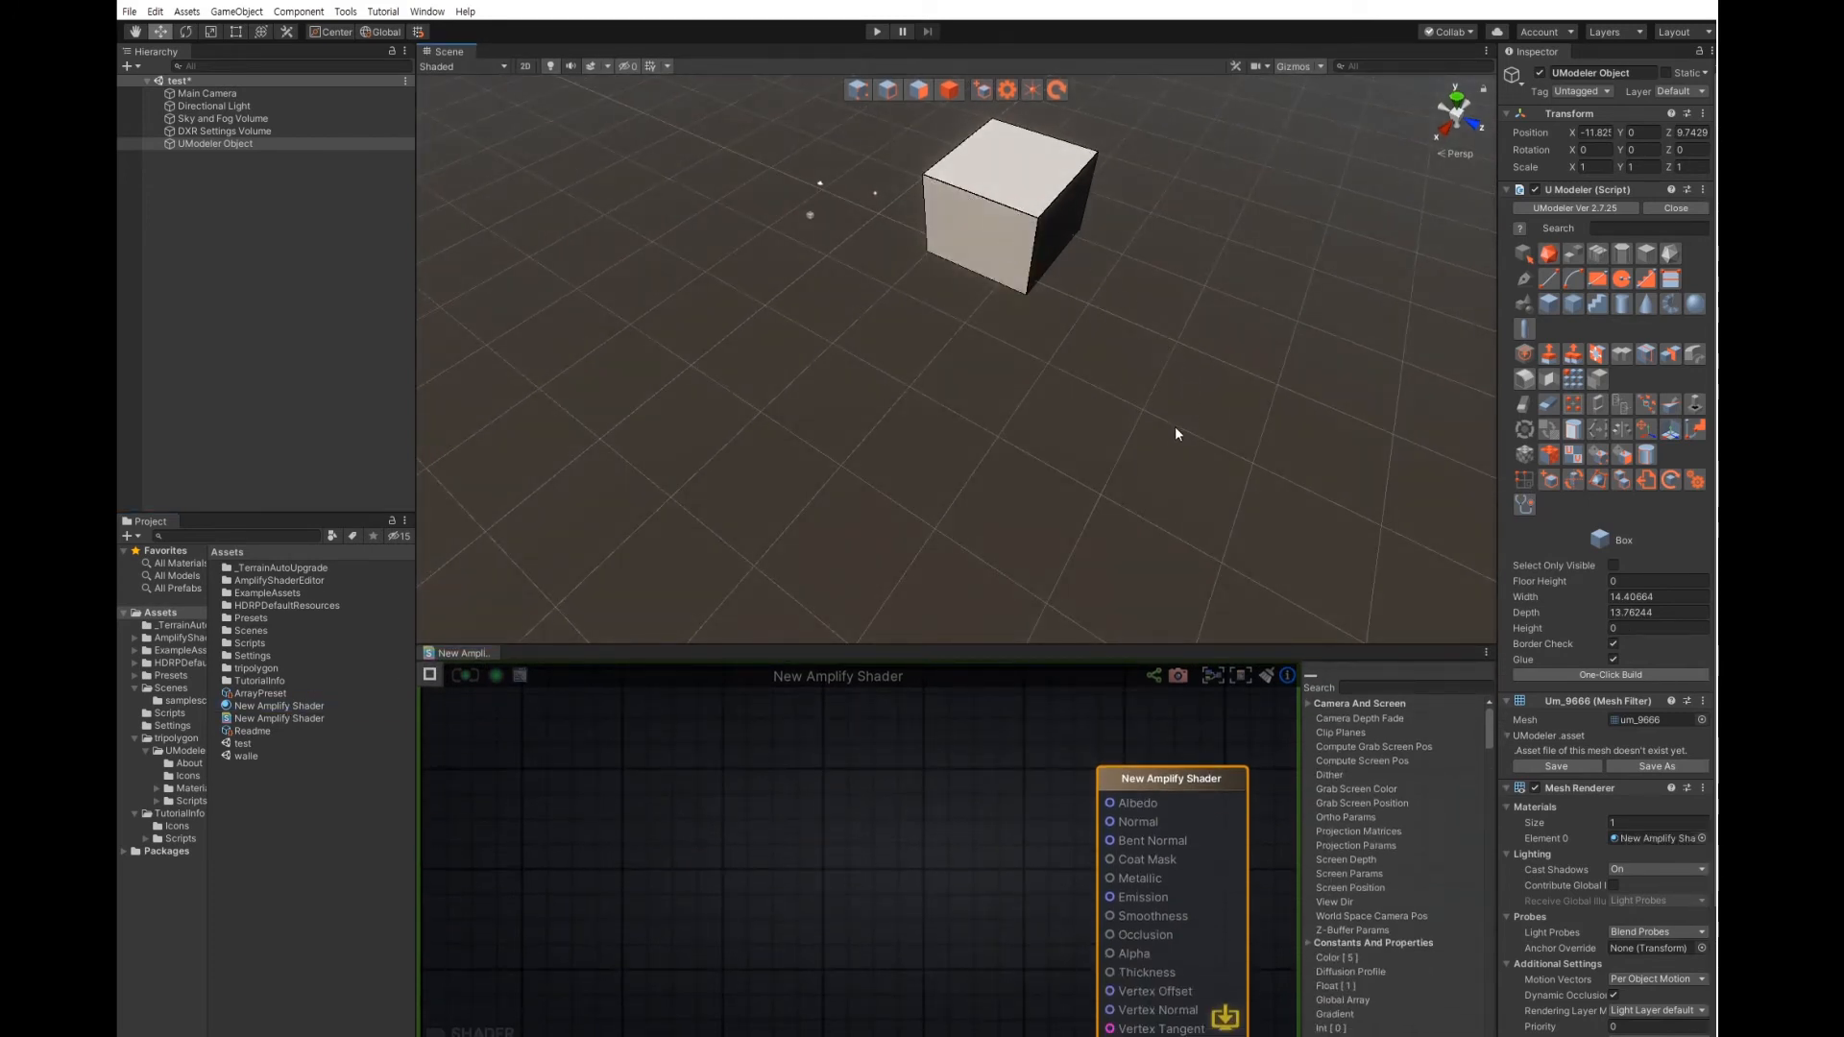
right_drag(1174, 424, 1144, 342)
Switch the box to UModeler's object mode, check its assigned material and shader, and deselect it
click(949, 89)
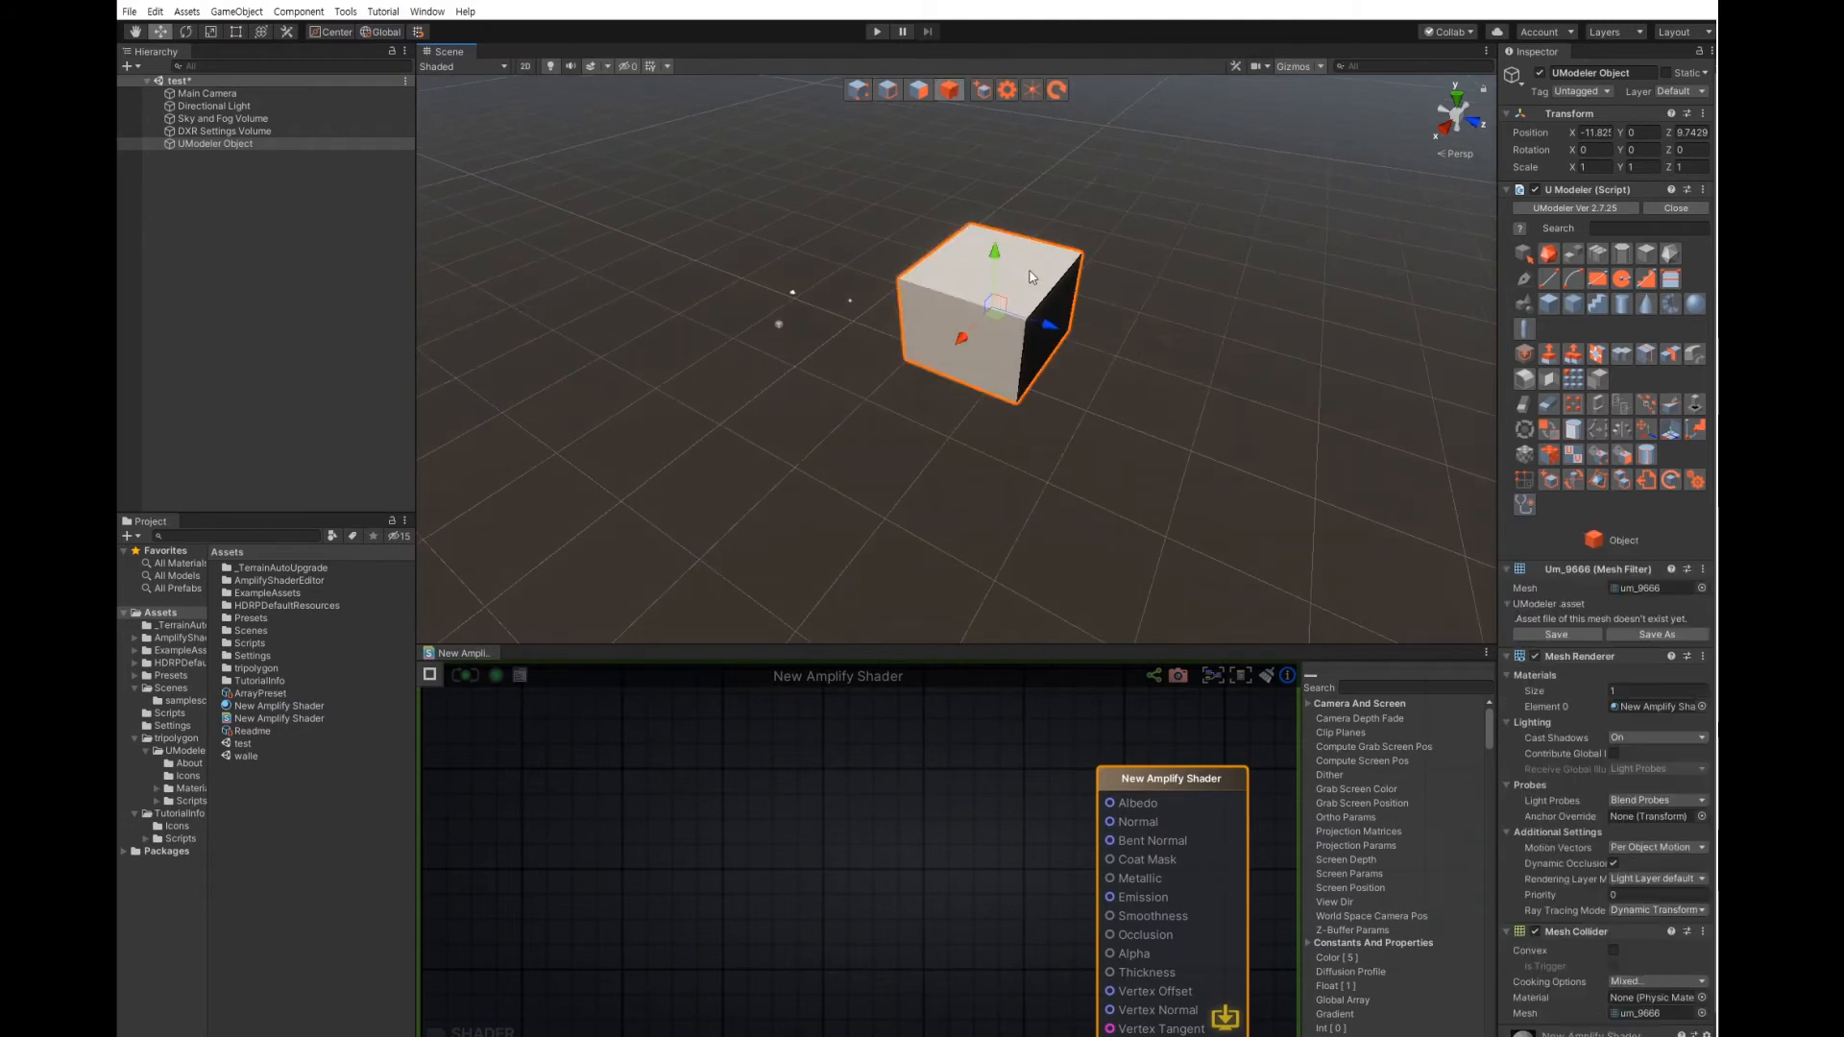
scroll(1120, 242, up, 2)
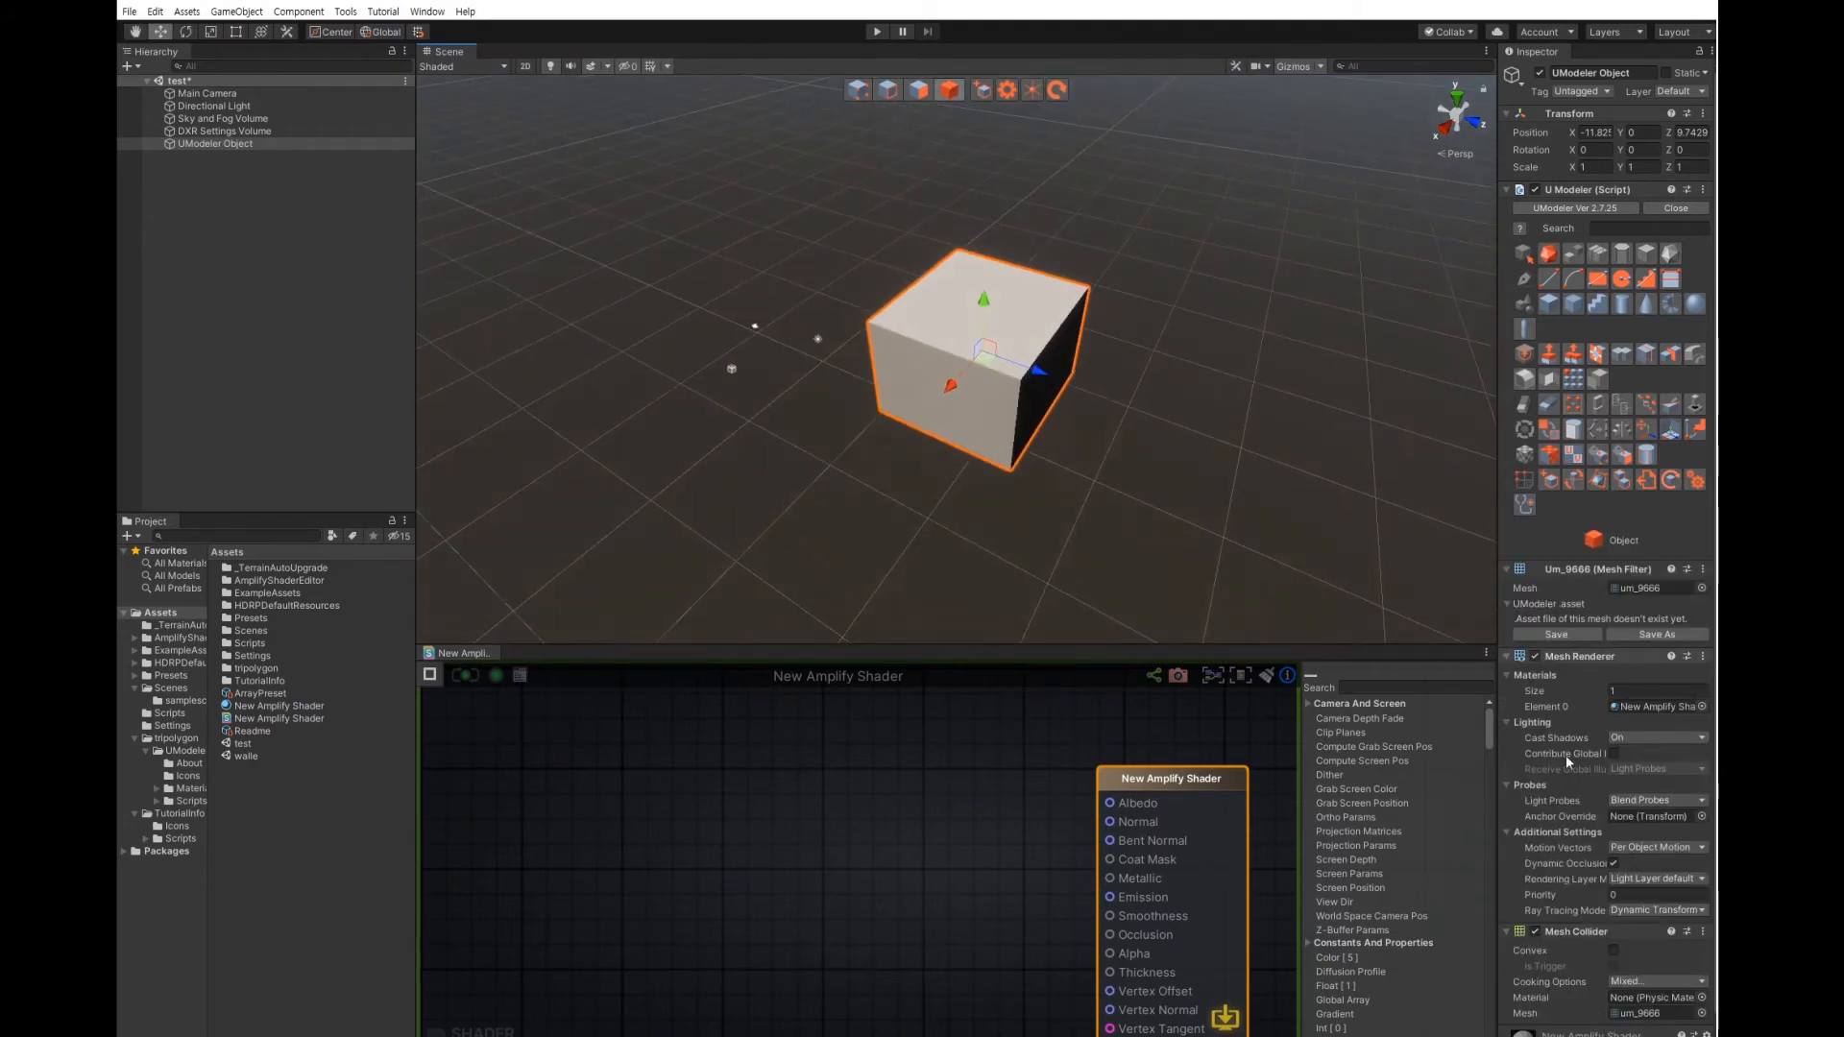
scroll(1566, 759, down, 1)
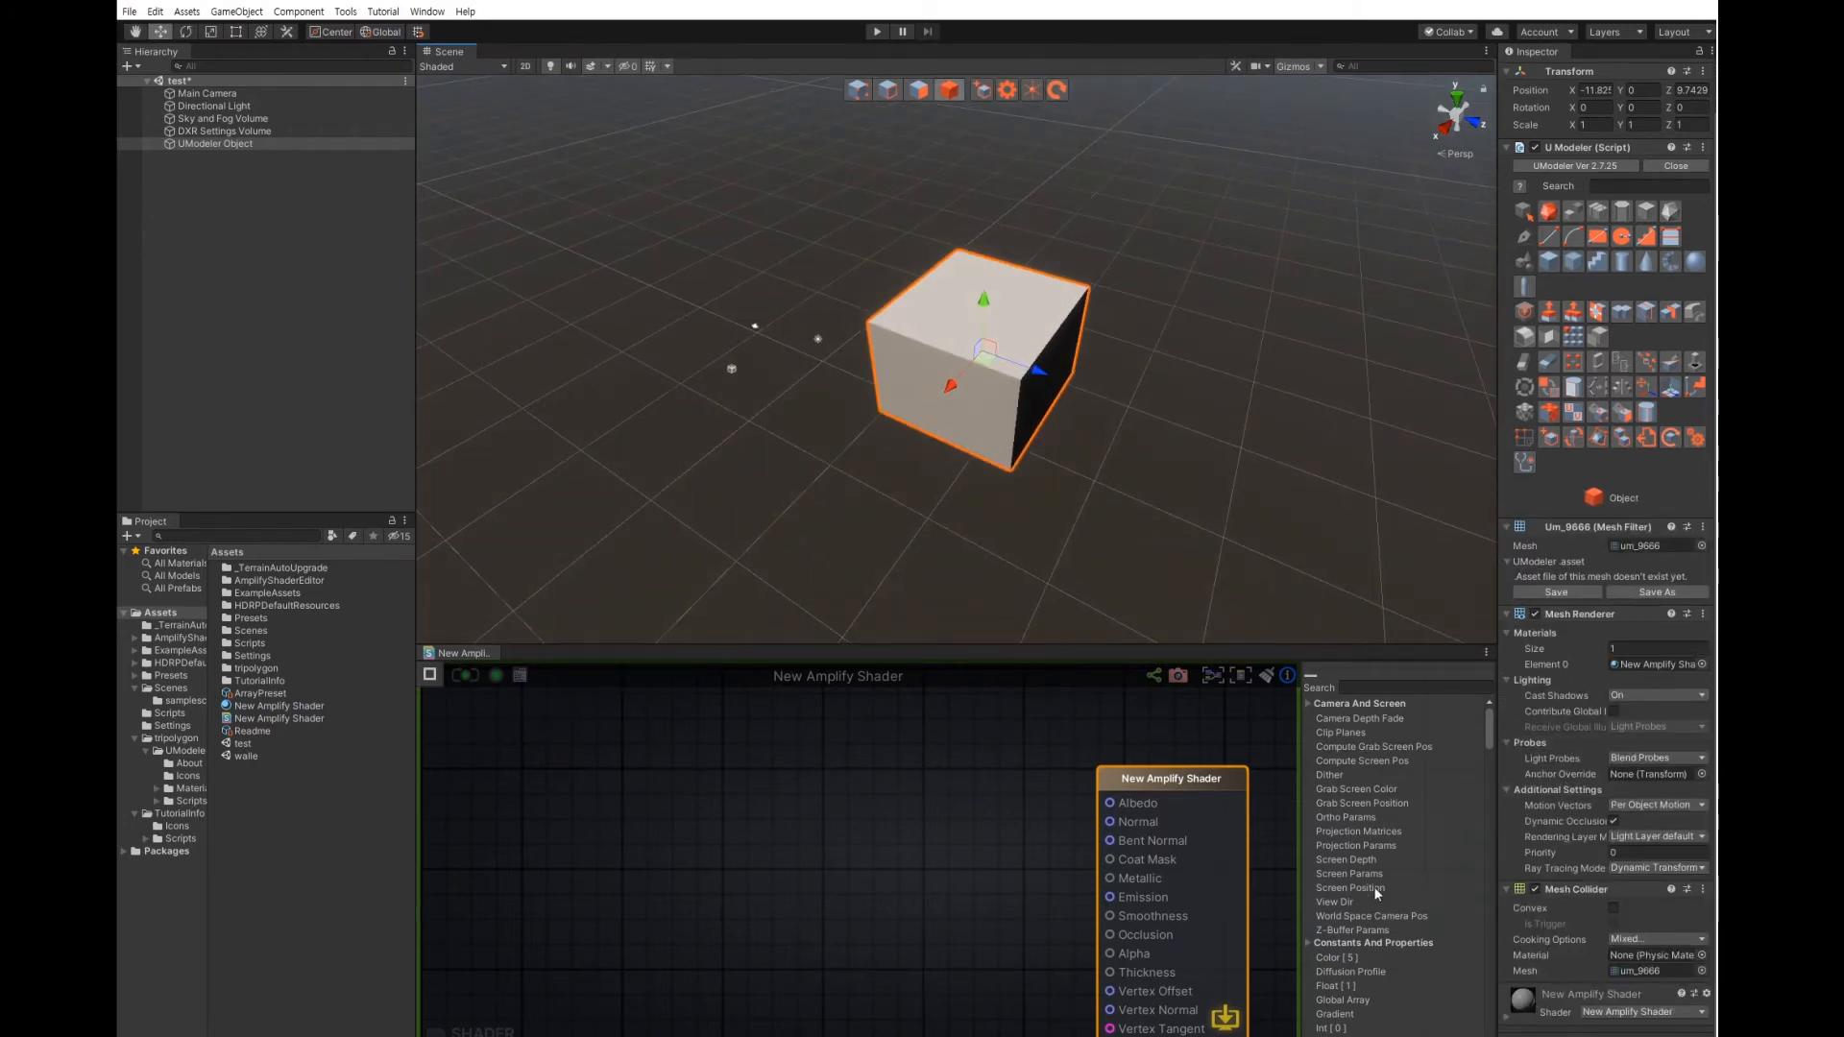
scroll(1149, 478, up, 1)
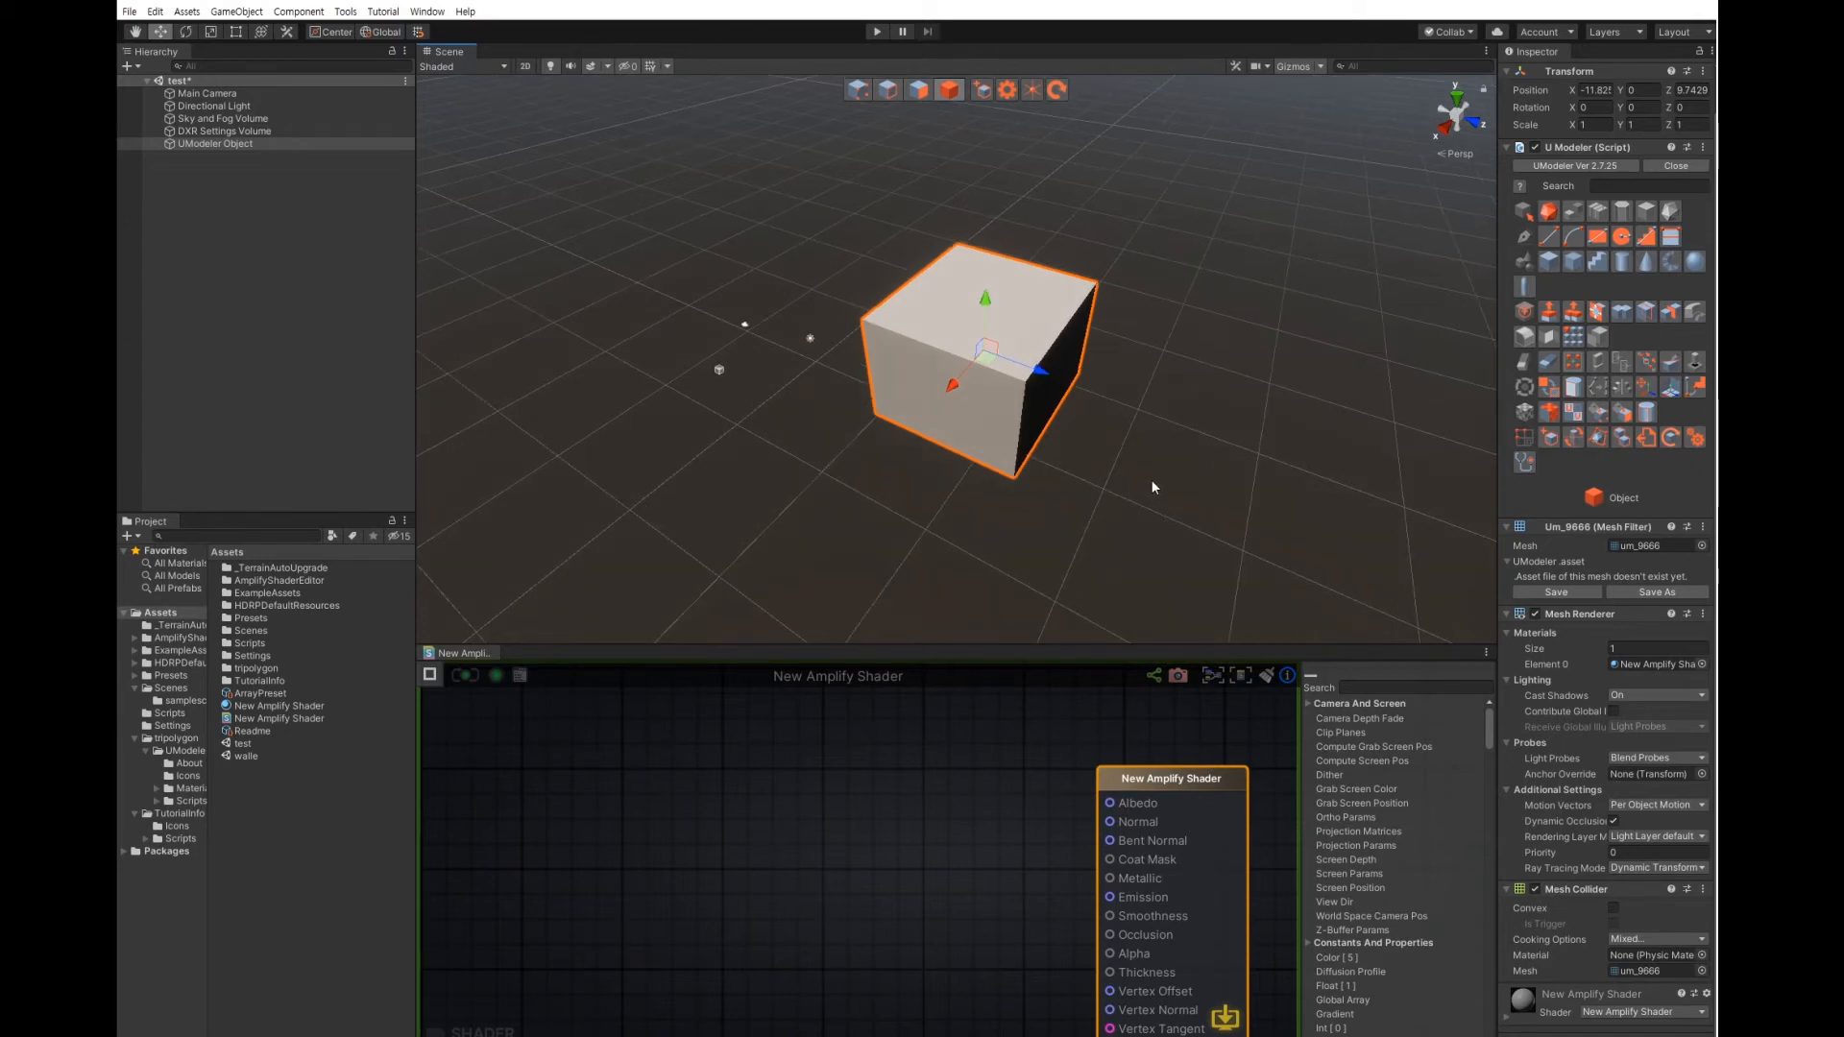
middle_drag(1200, 521, 1200, 495)
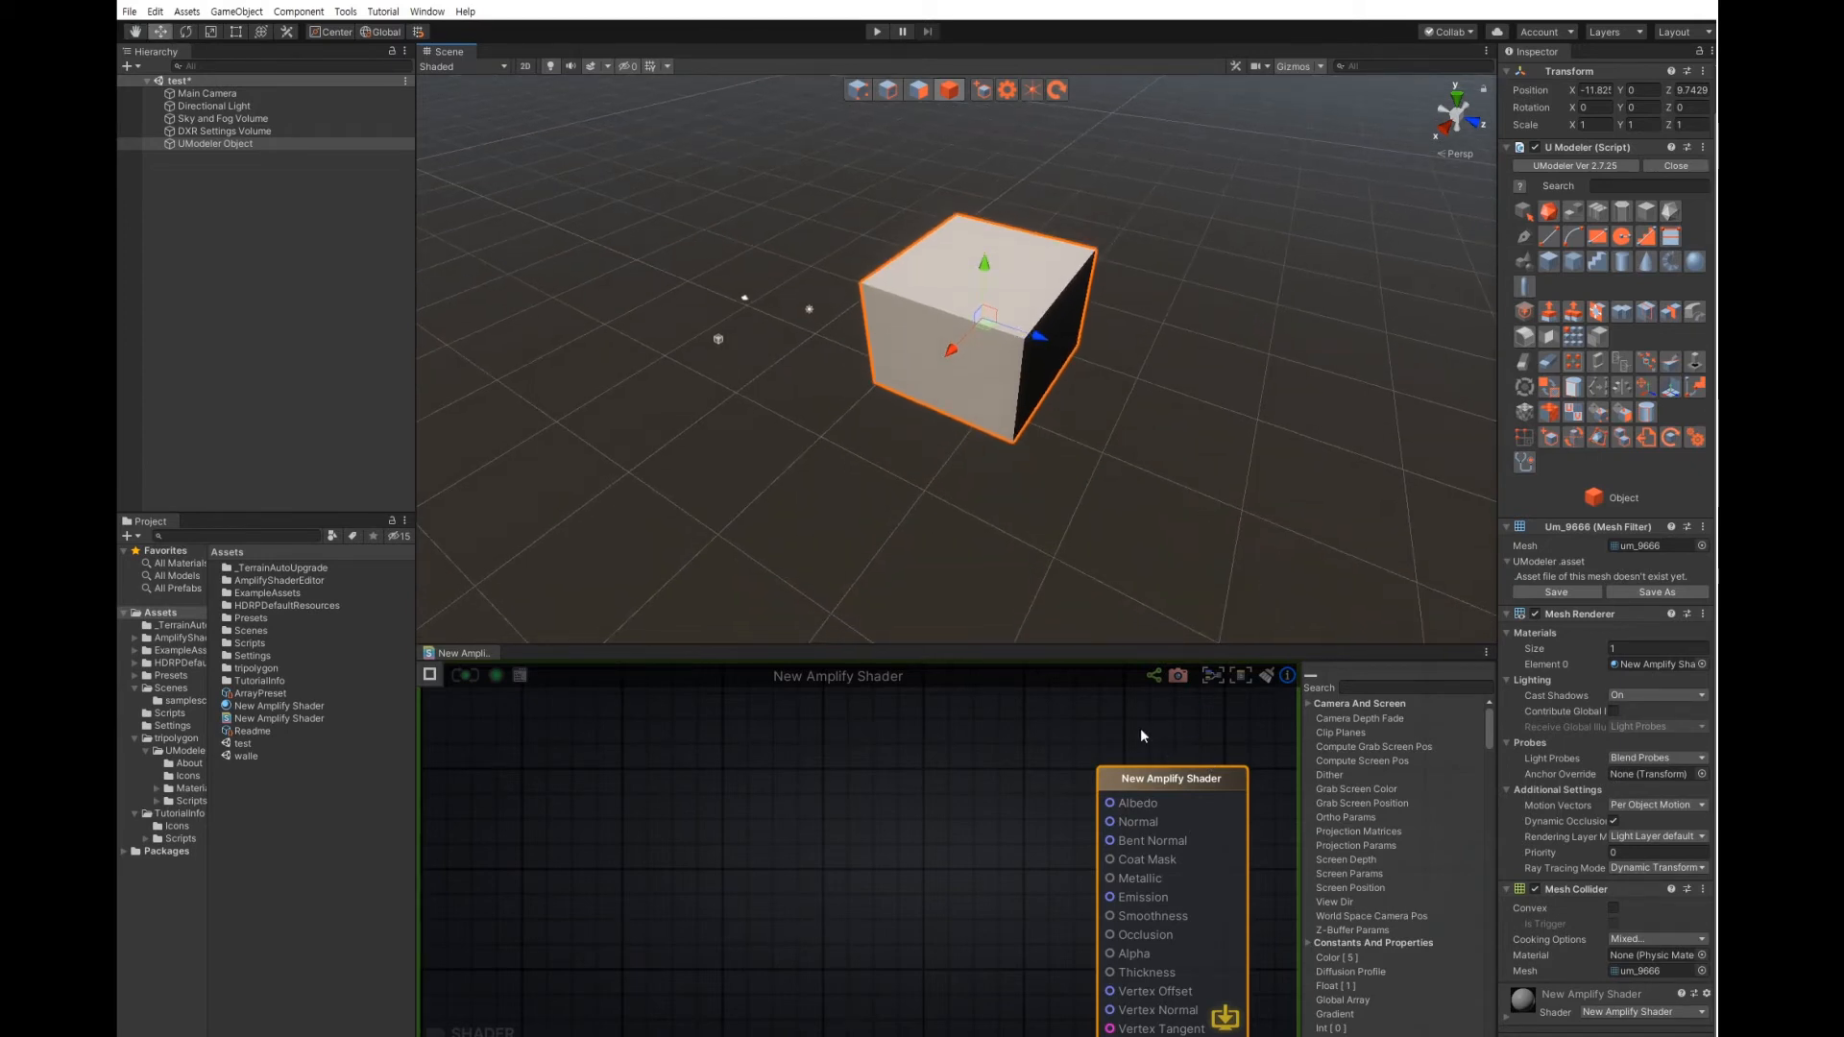
click(1080, 543)
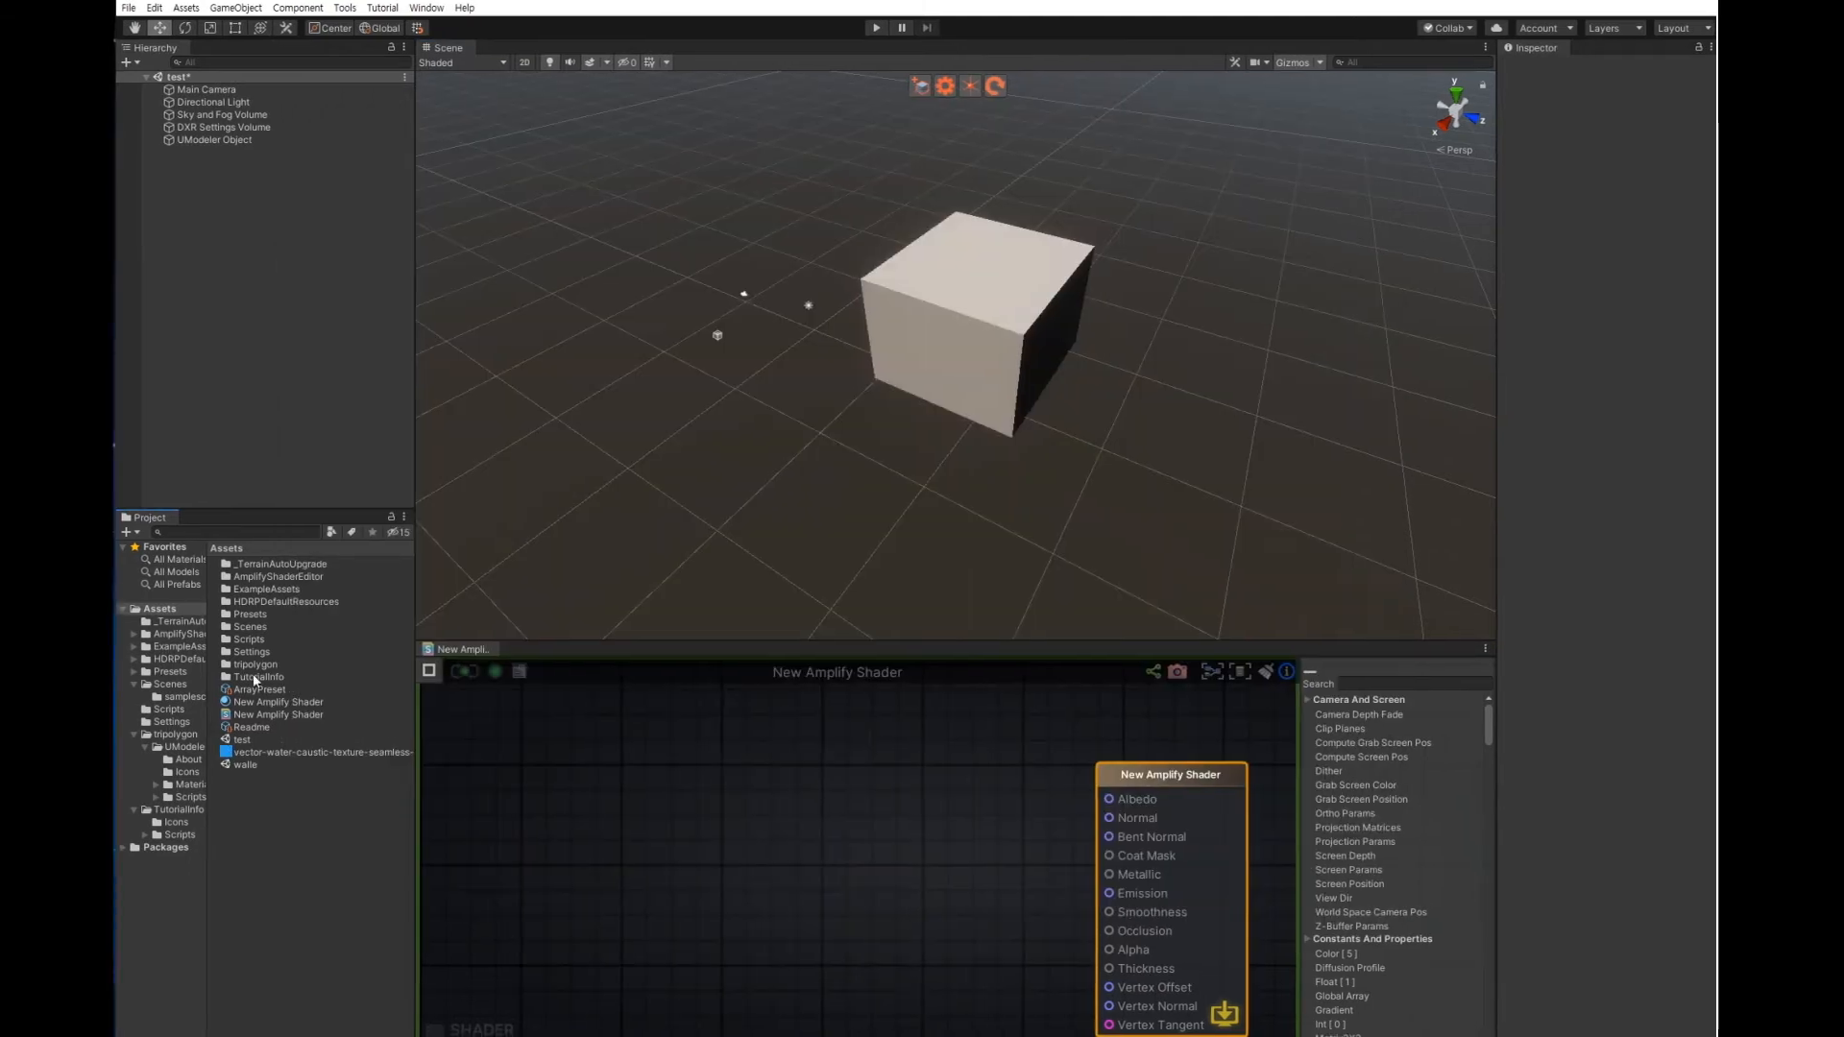
Check the water caustic texture asset and add a Texture Sample node beside the shader's output node
click(269, 751)
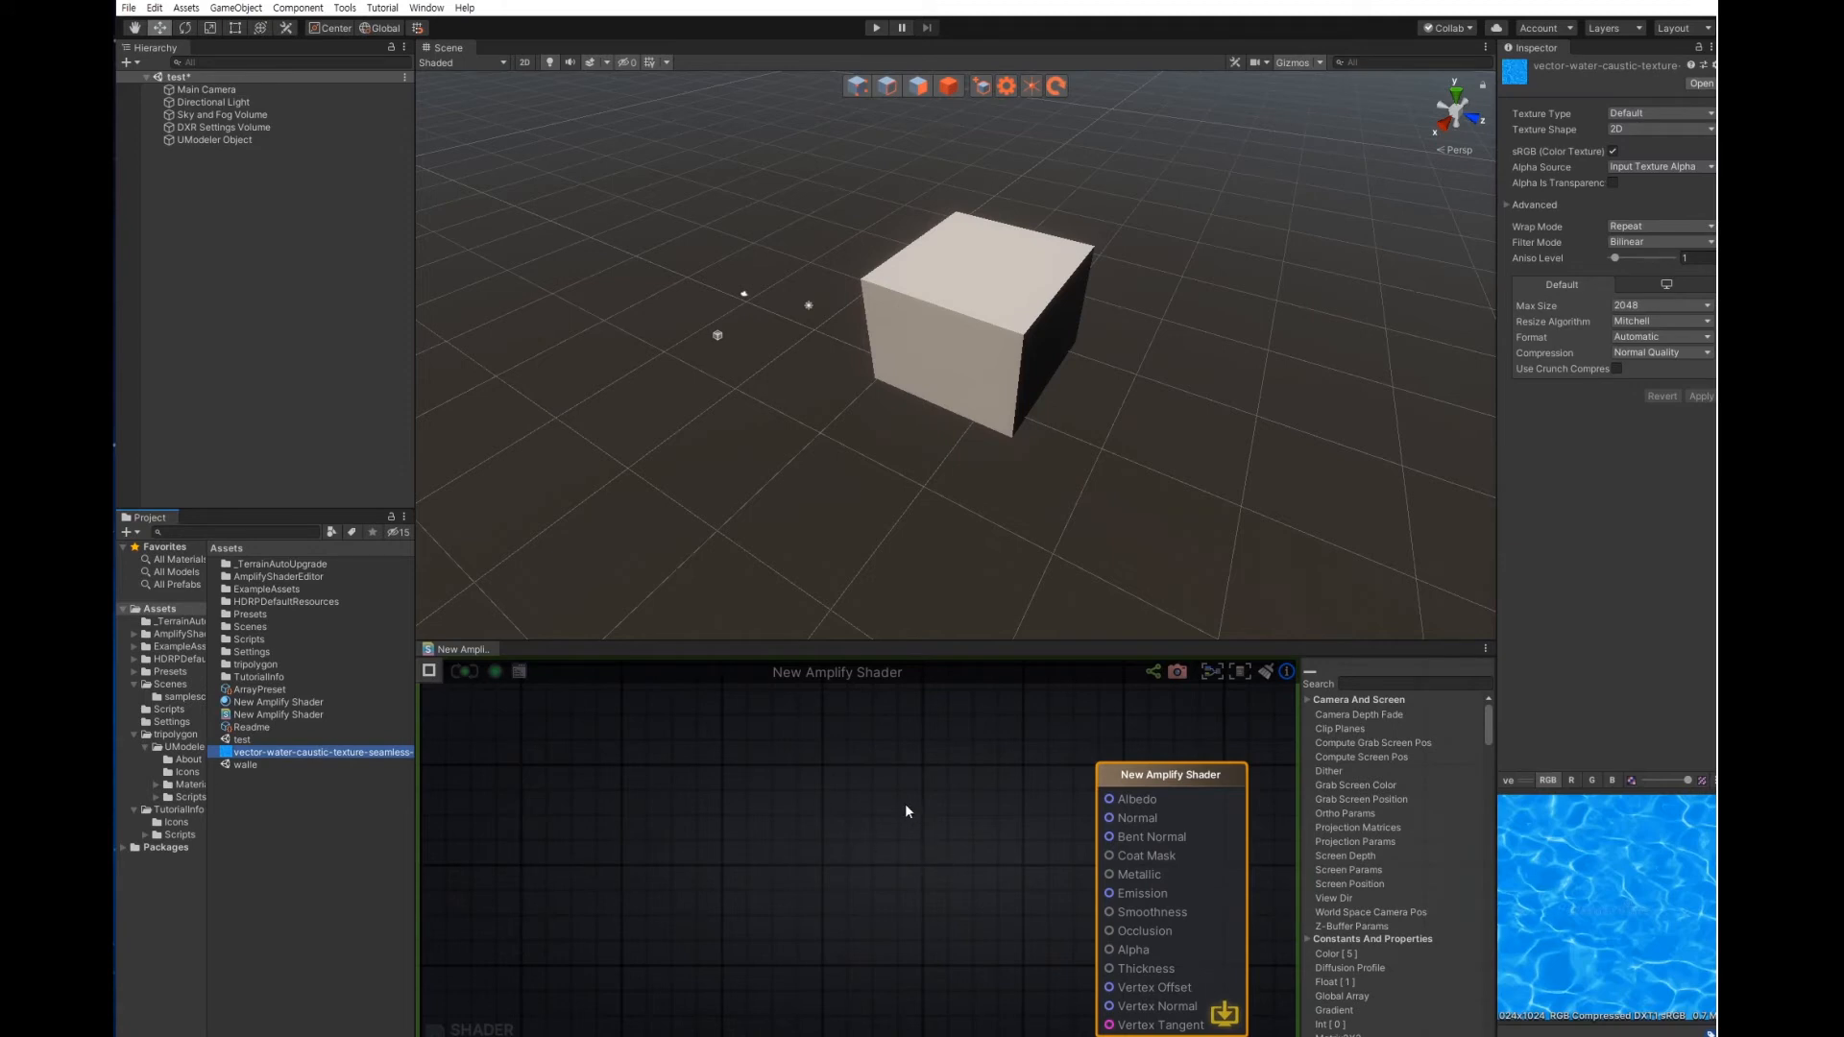
drag(1189, 770, 1192, 753)
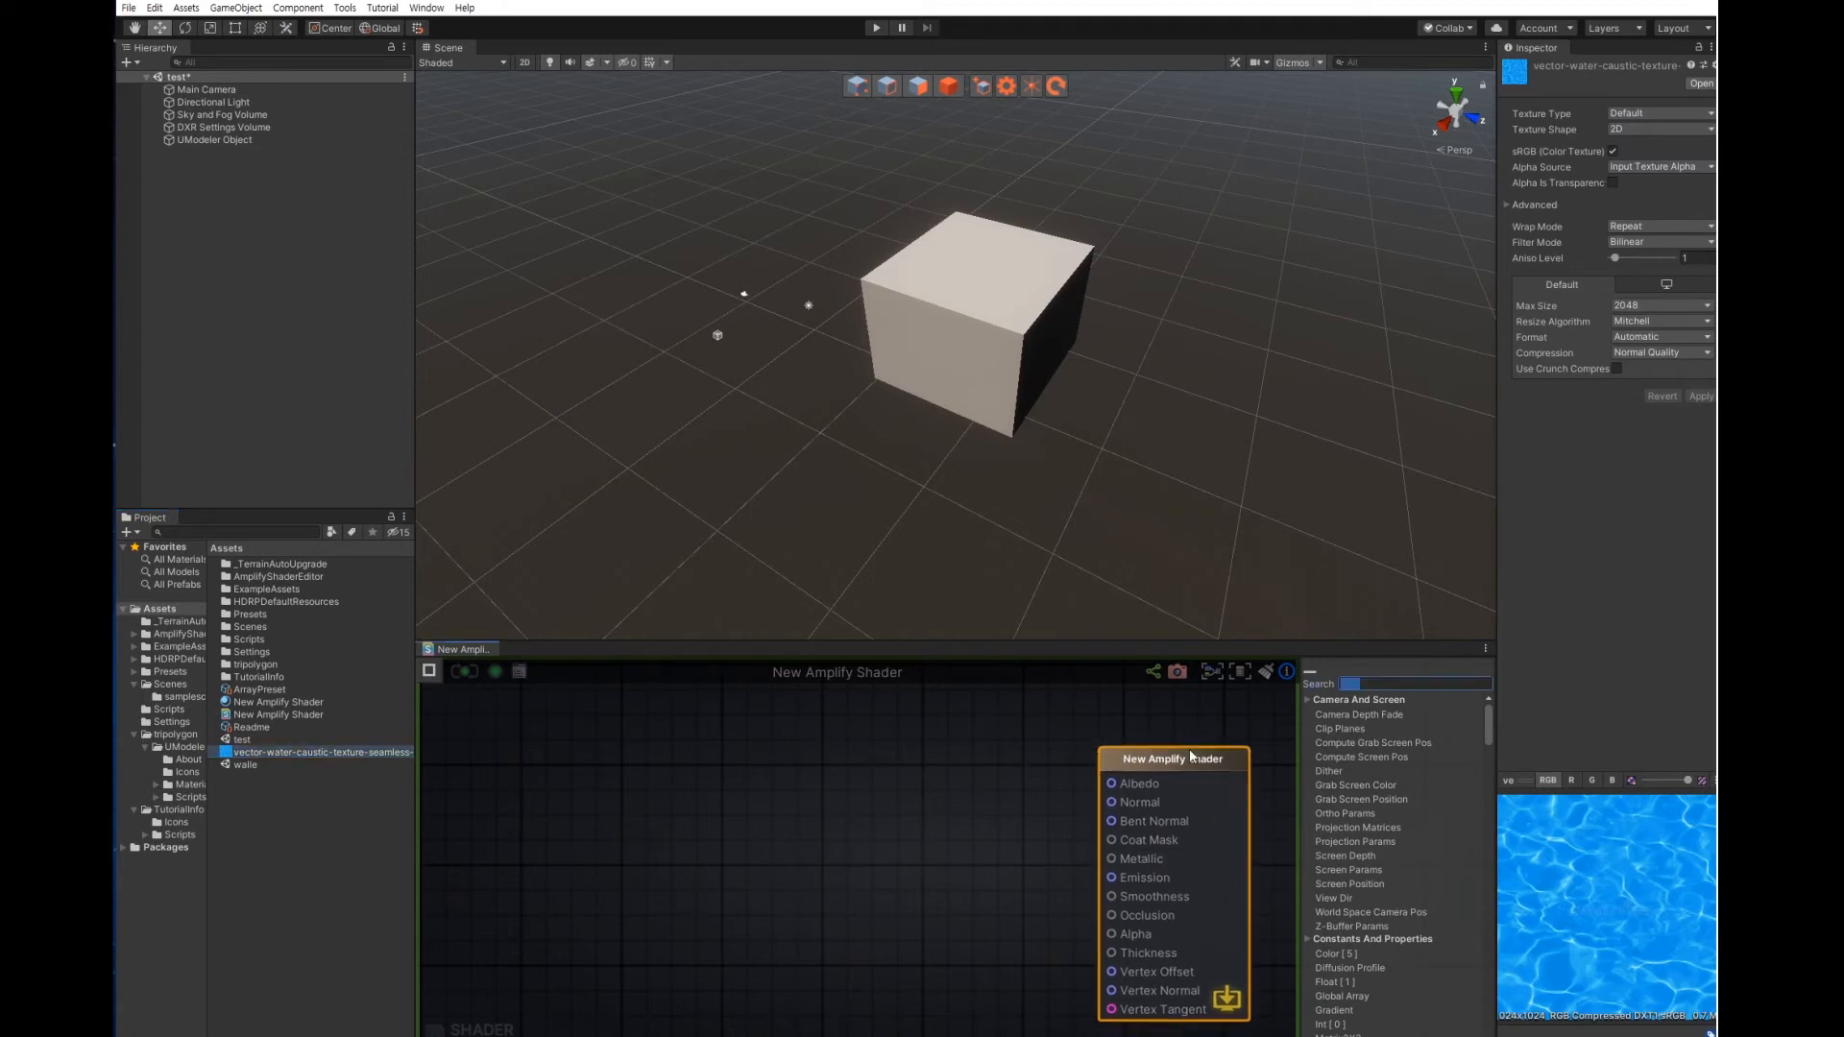
click(859, 749)
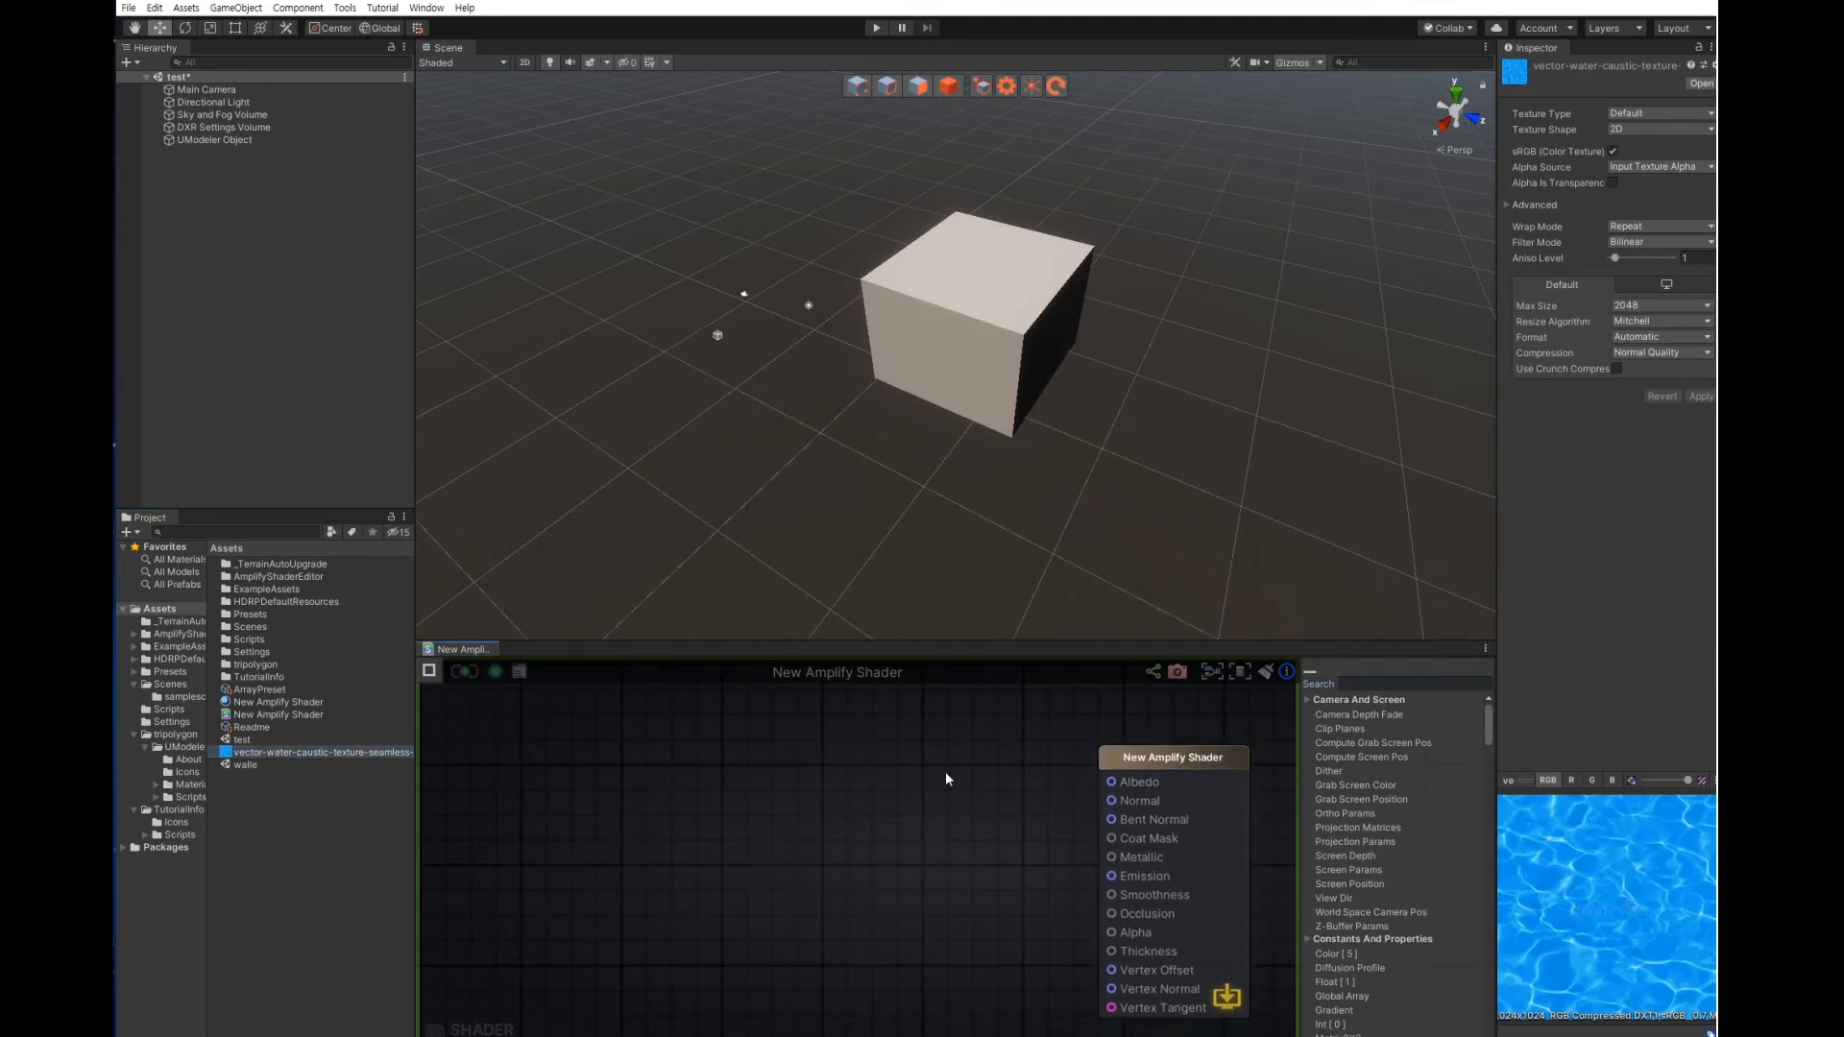
right_click(885, 774)
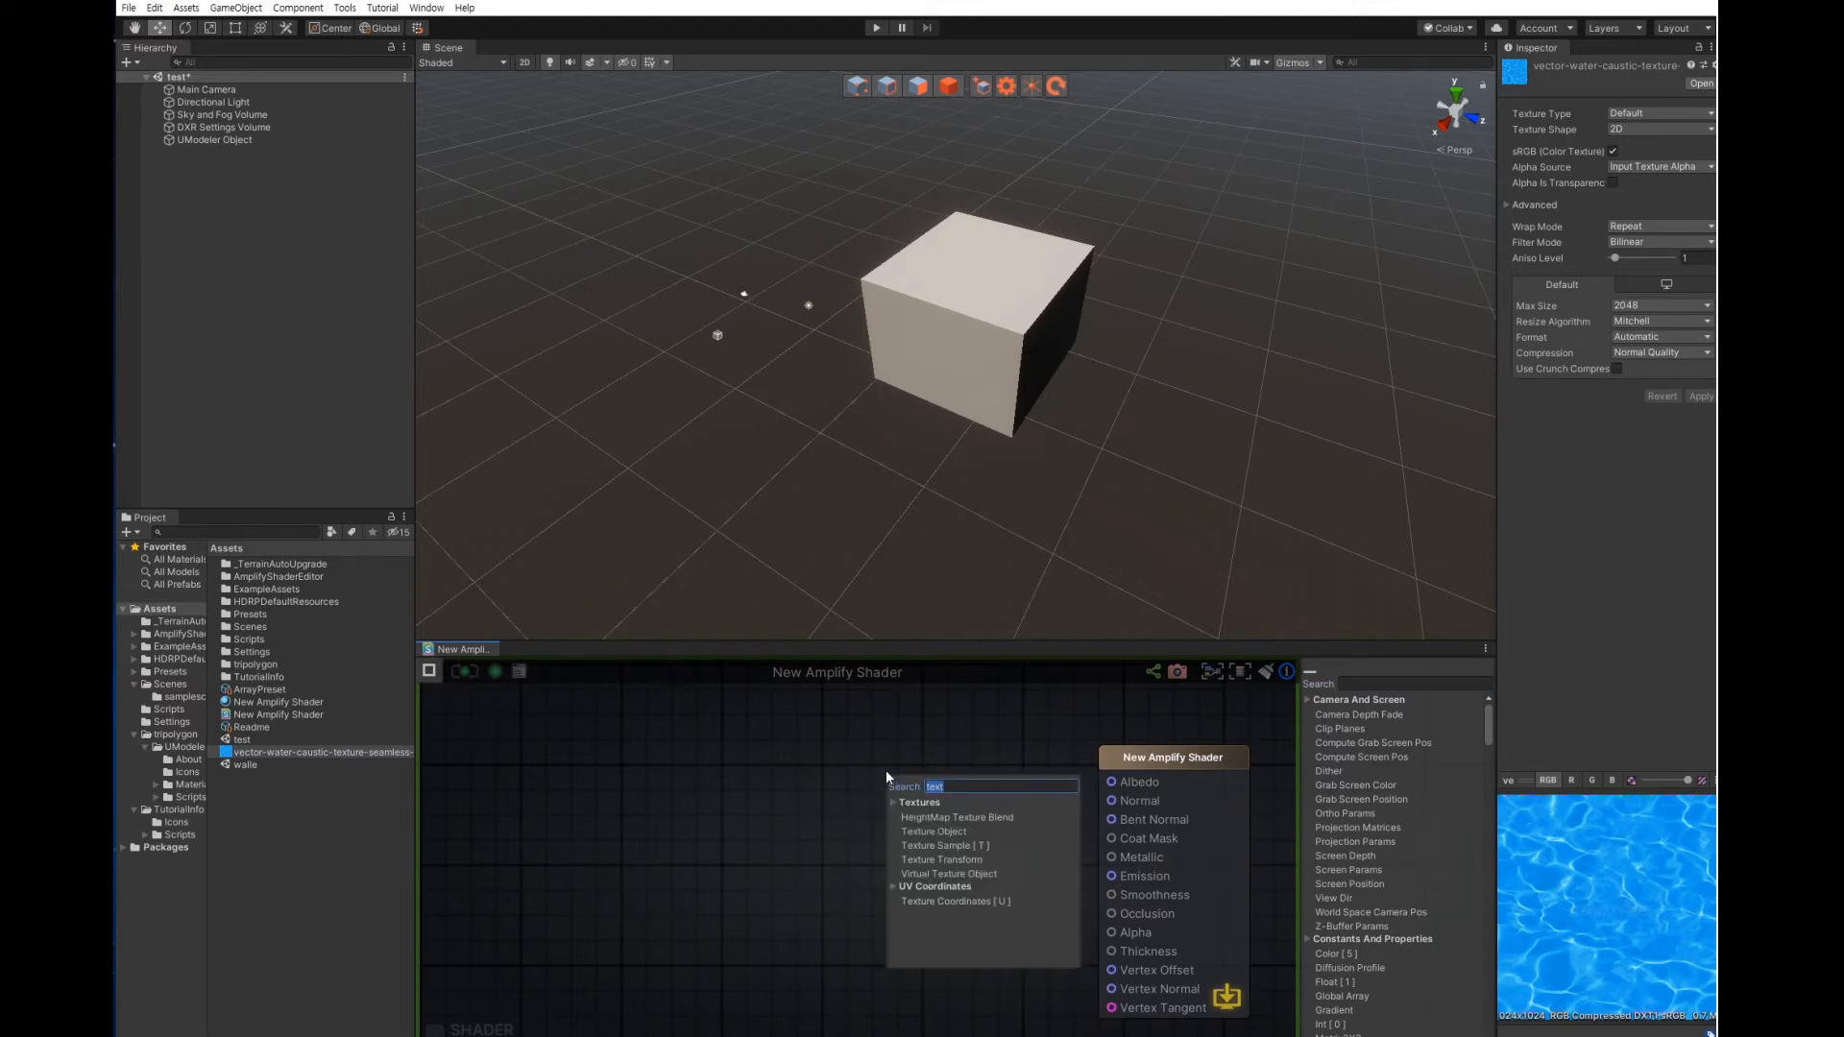
click(893, 764)
right_click(872, 762)
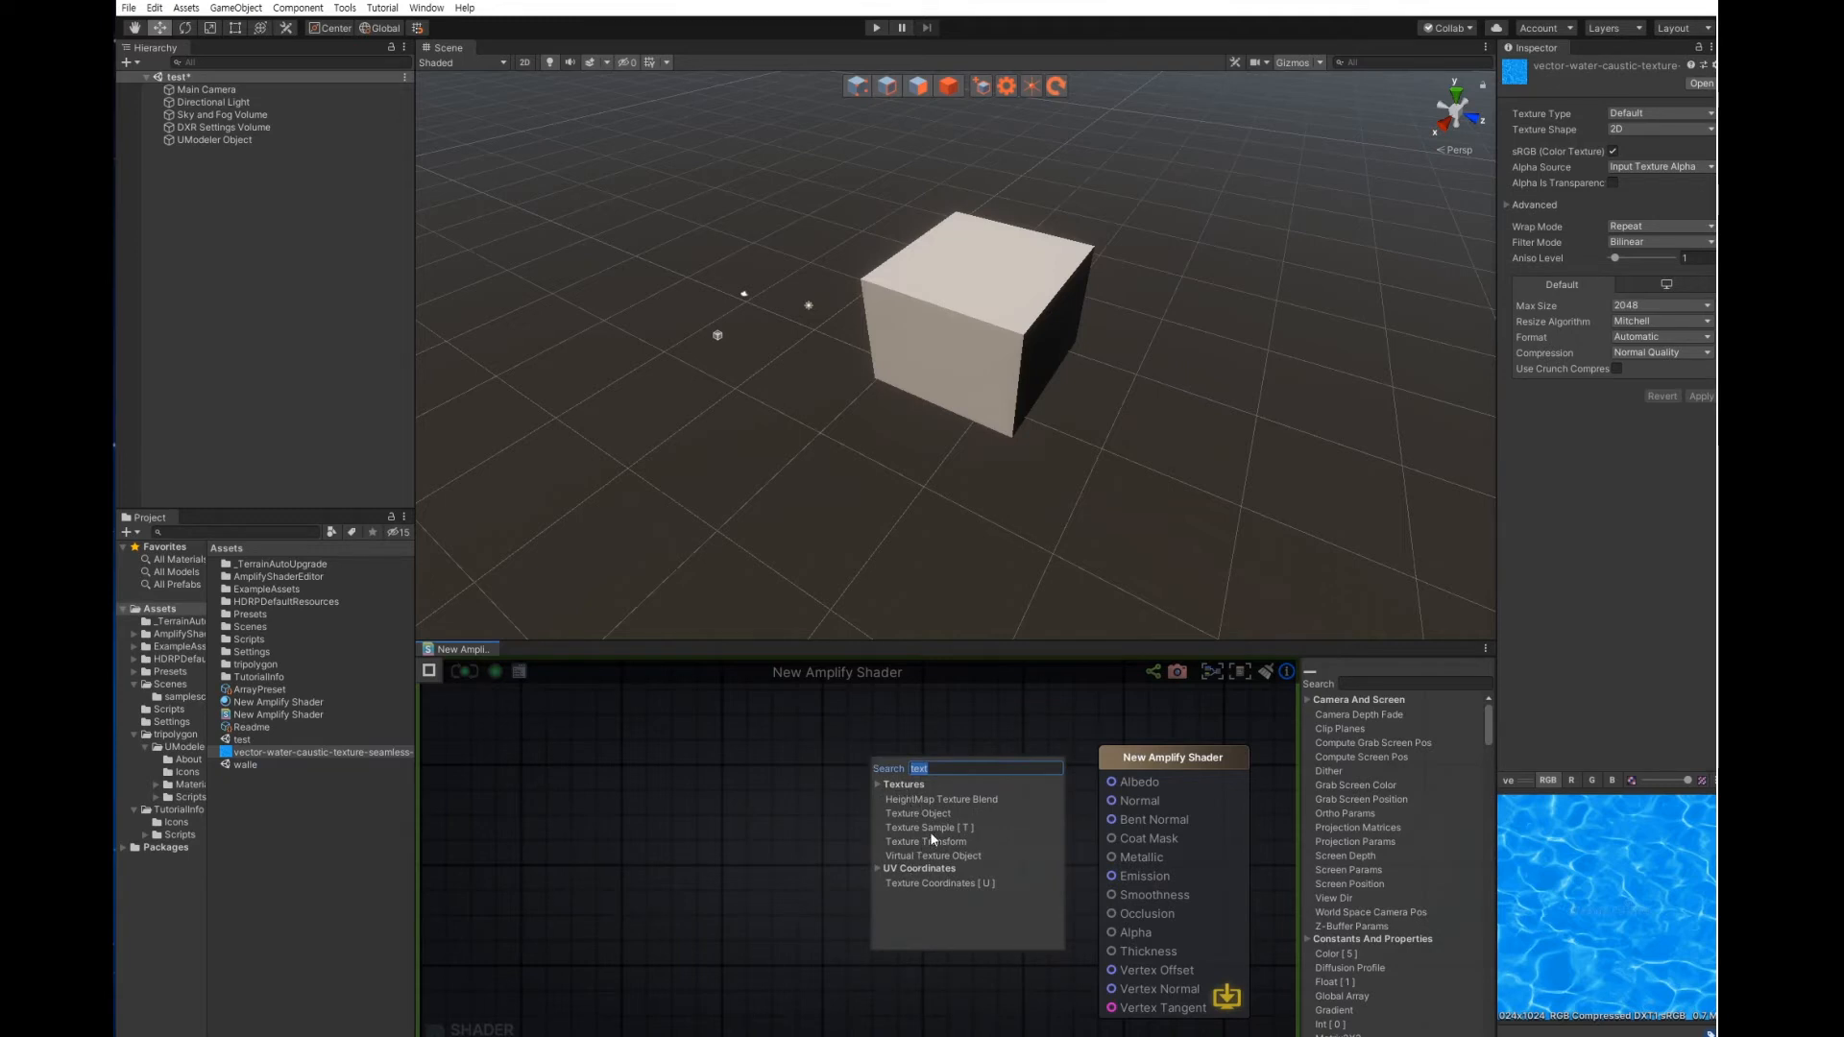
text(text)
click(959, 828)
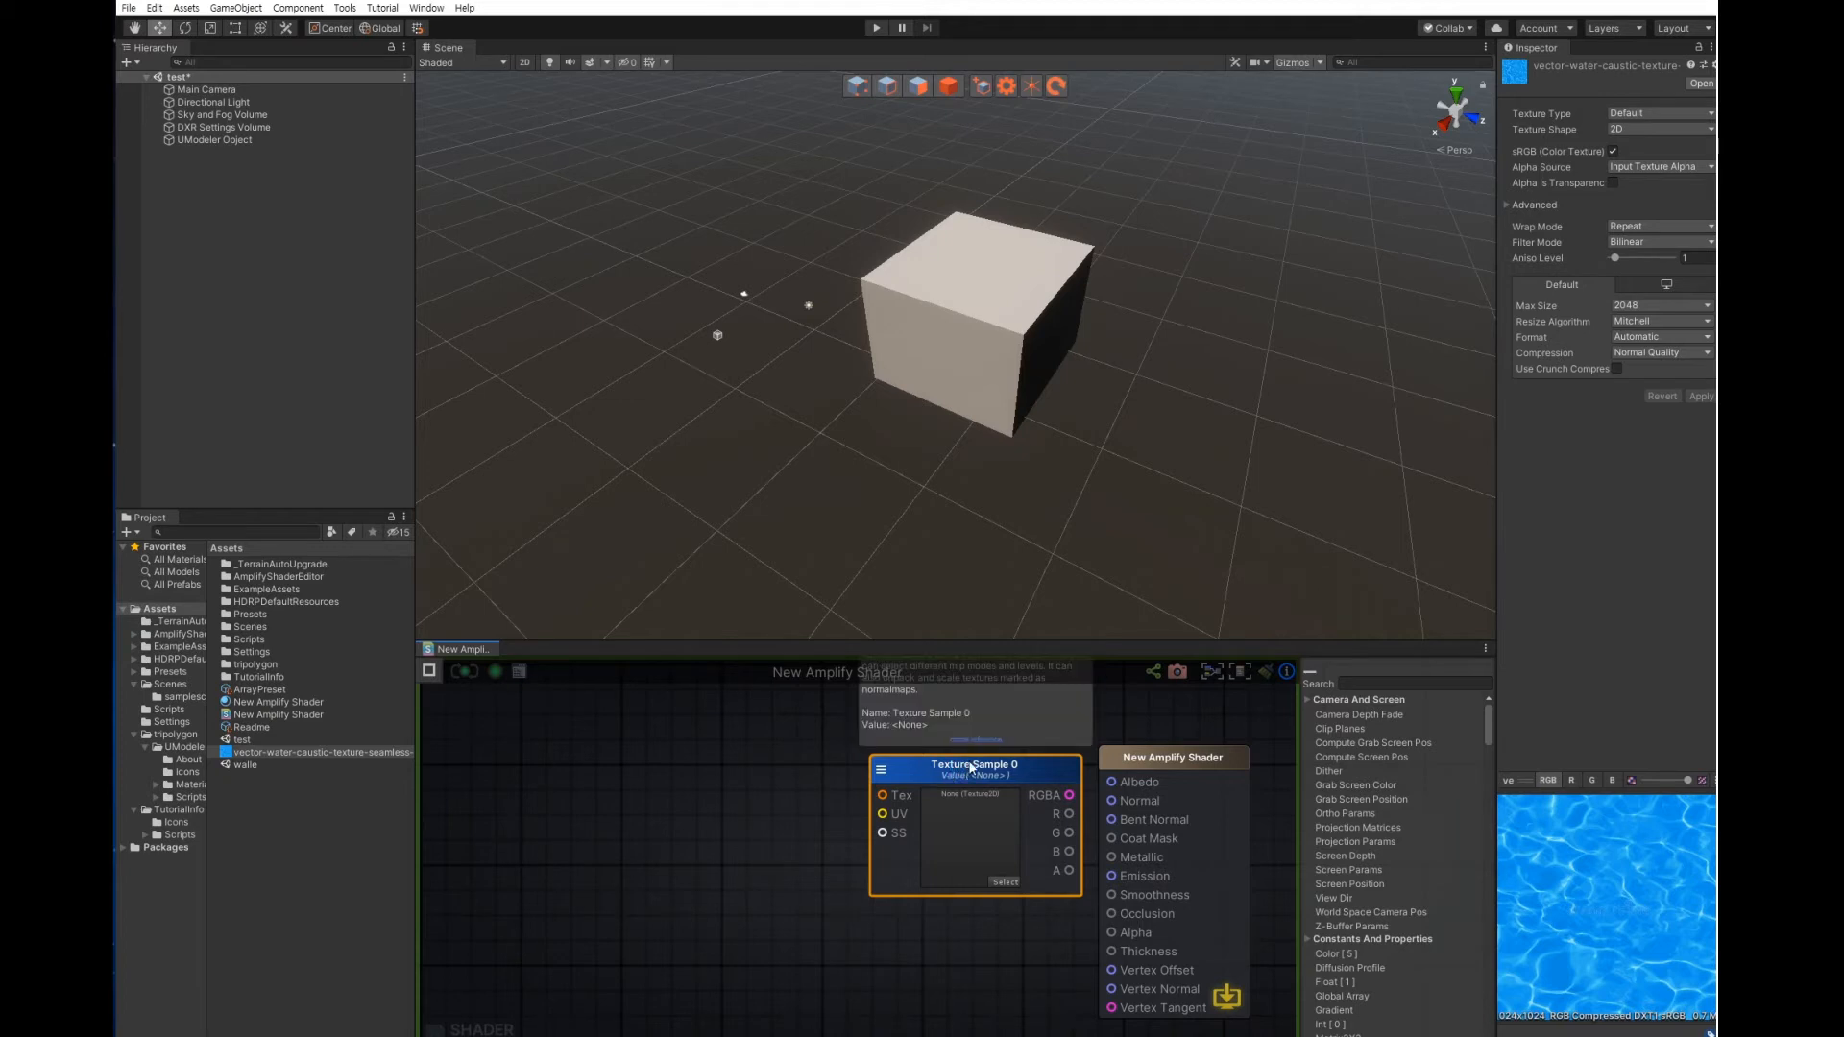
Connect the Texture Sample's RGBA output to the shader's Albedo input and update the shader
drag(967, 770, 938, 770)
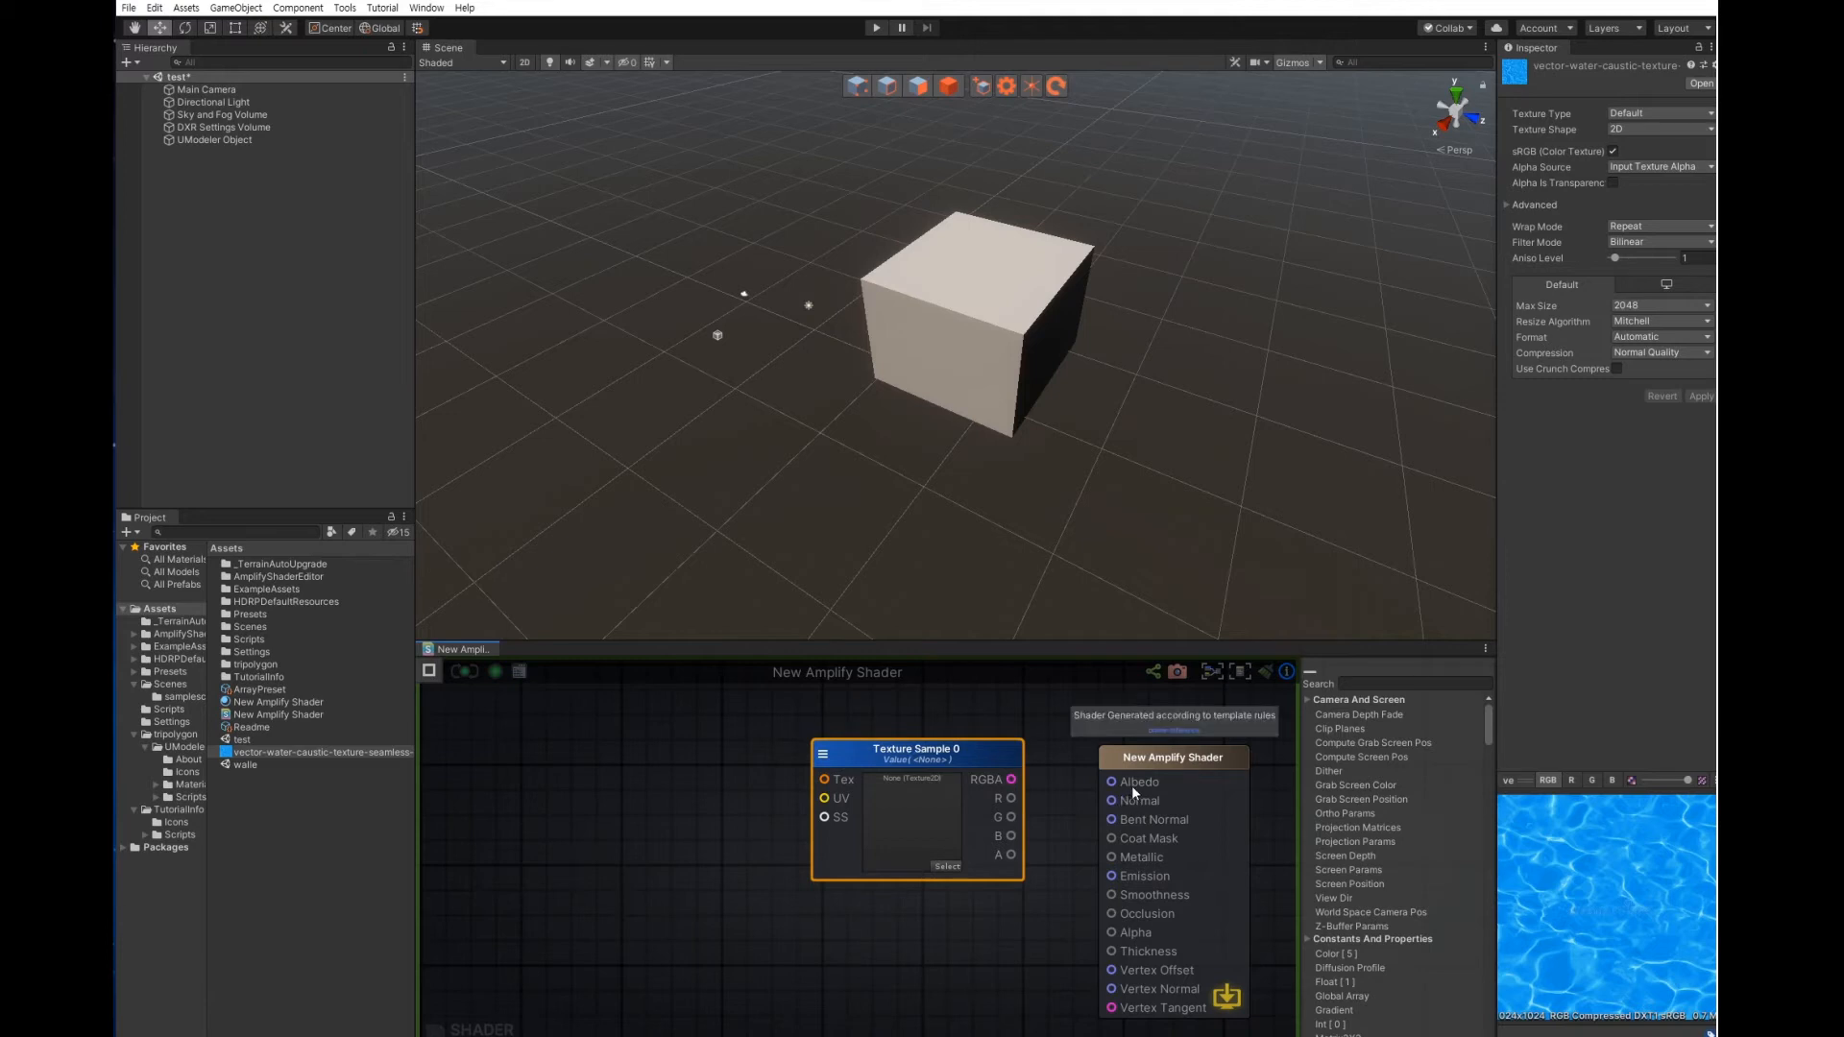
drag(1008, 775, 1111, 782)
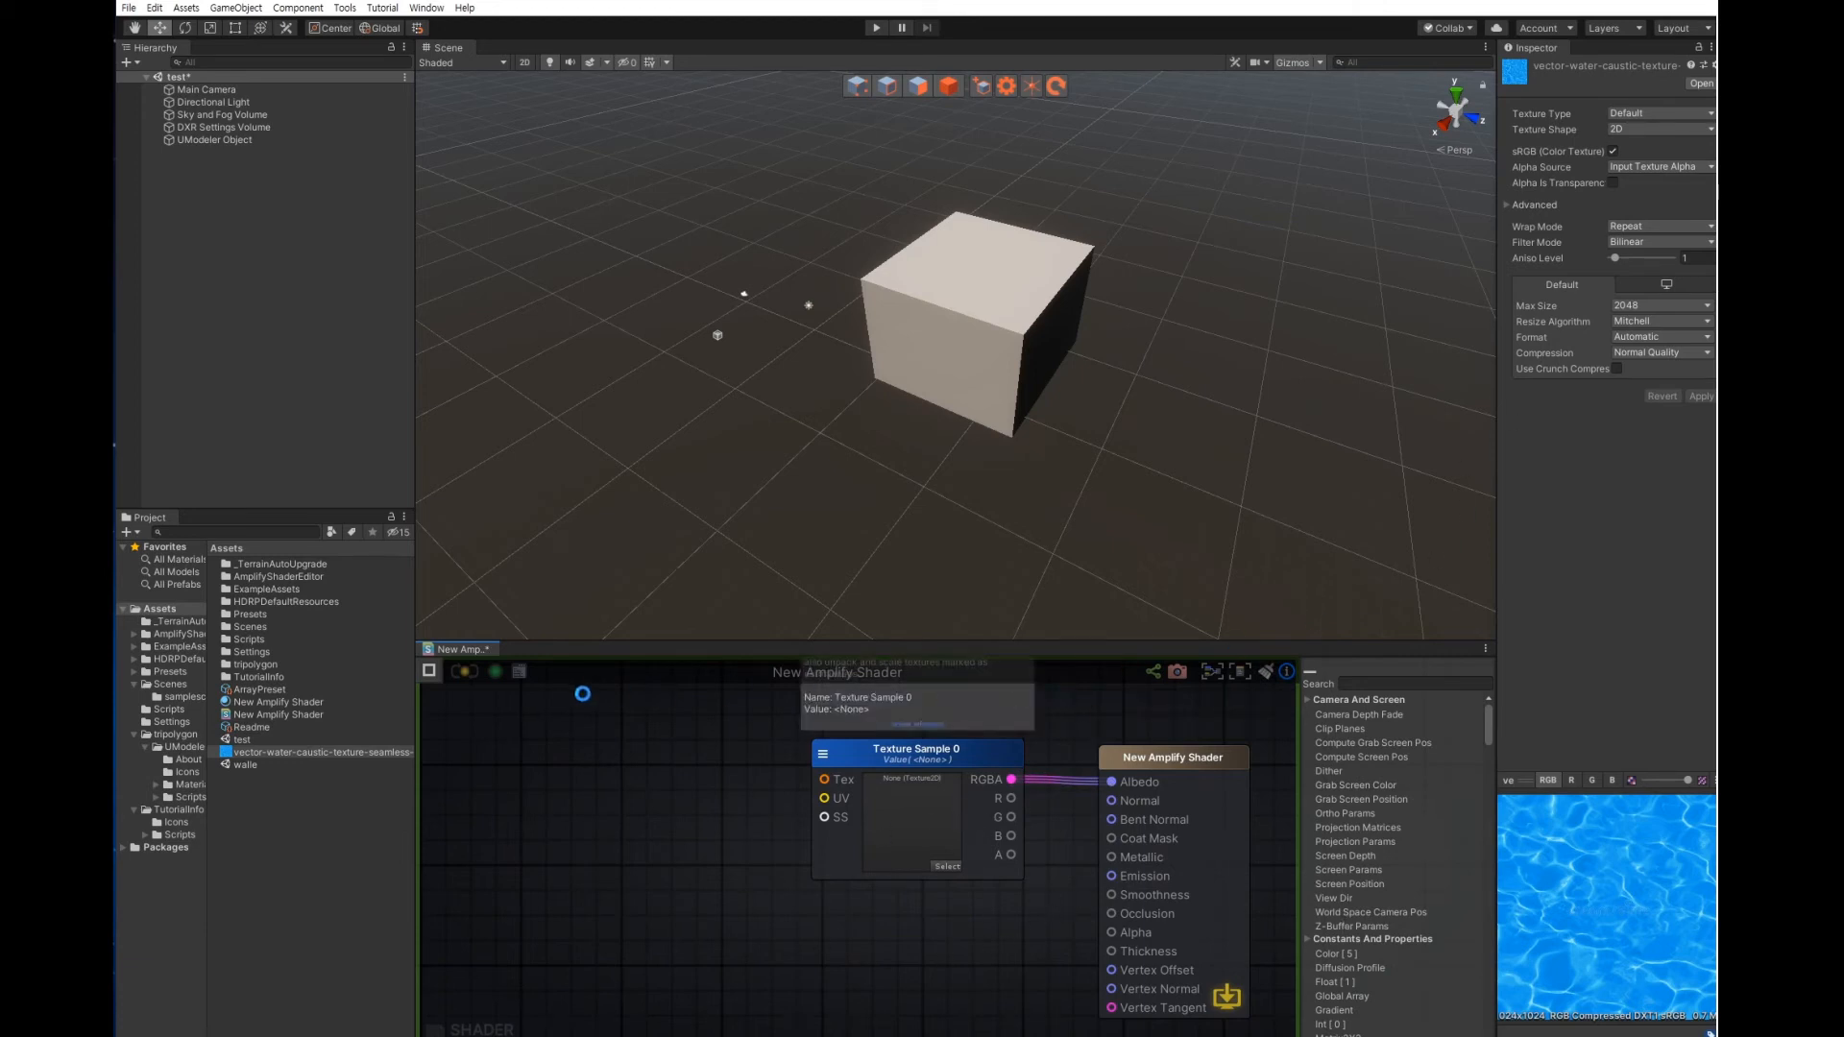
click(460, 674)
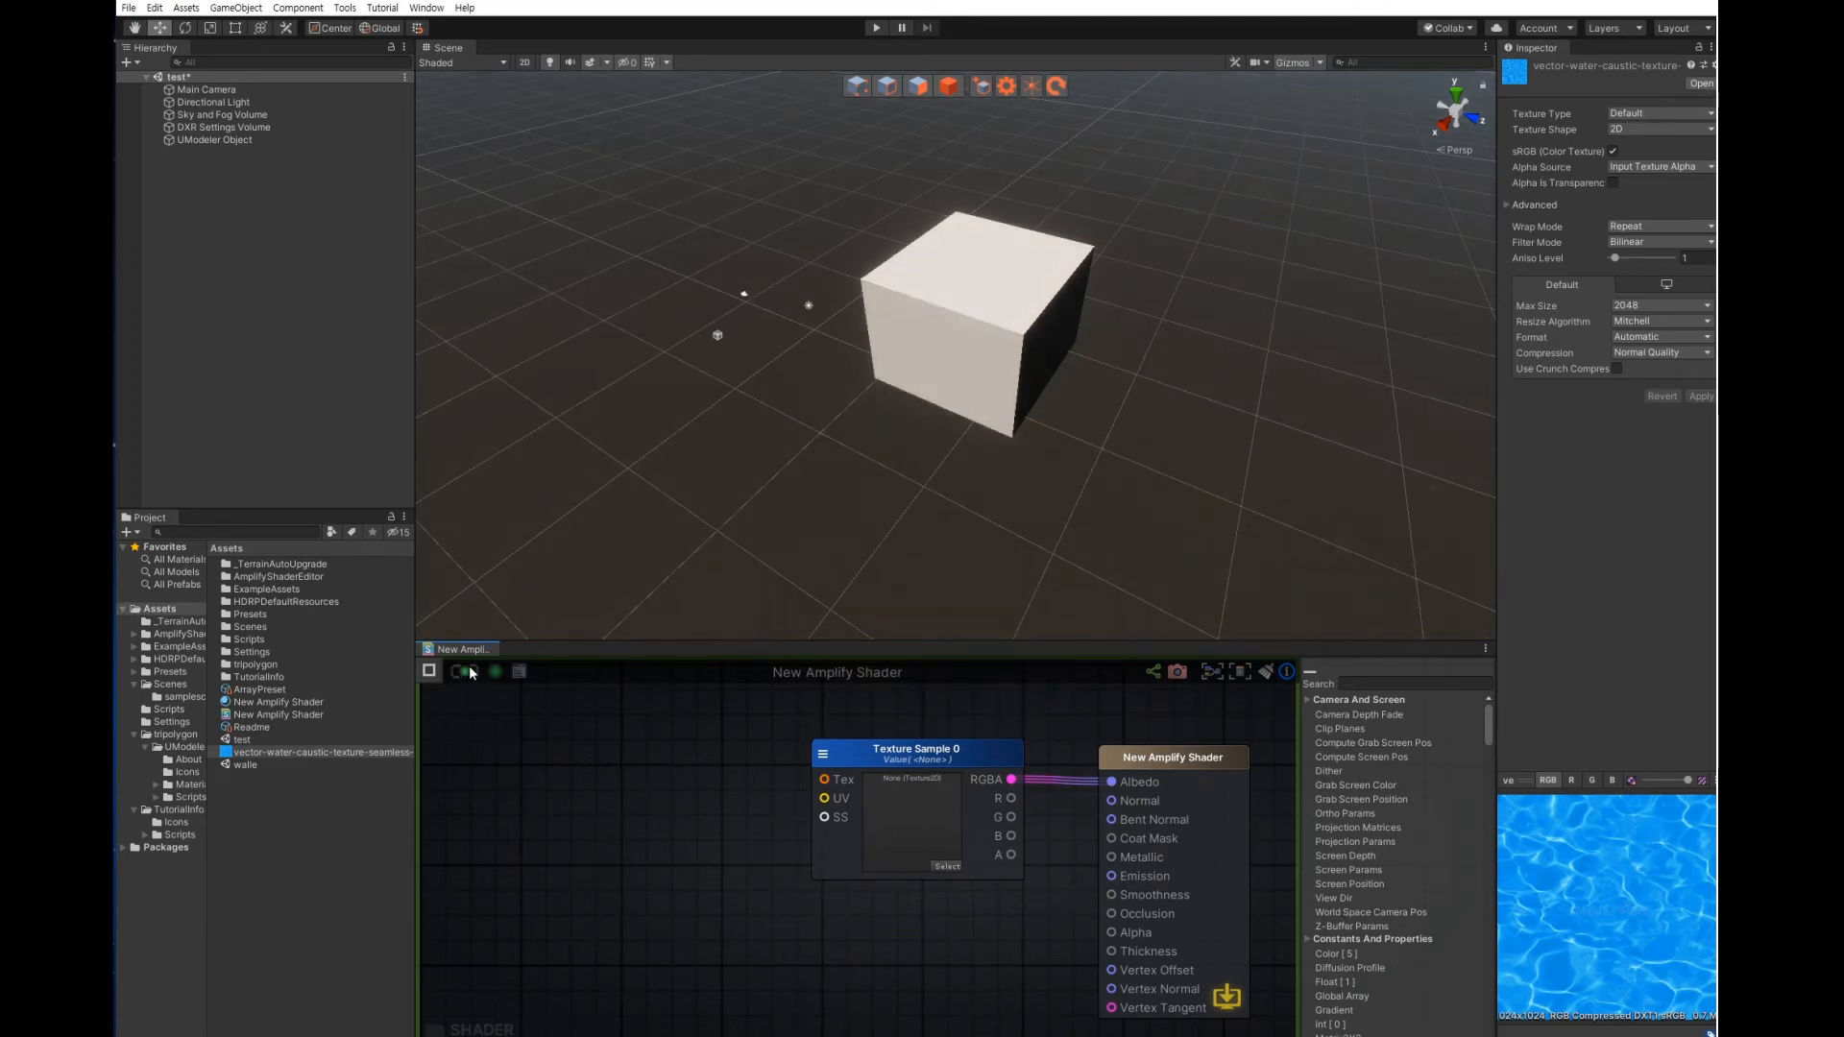
Assign the vector-water-caustic-texture image to the New Amplify Shader material's Texture Sample 0 property
click(305, 702)
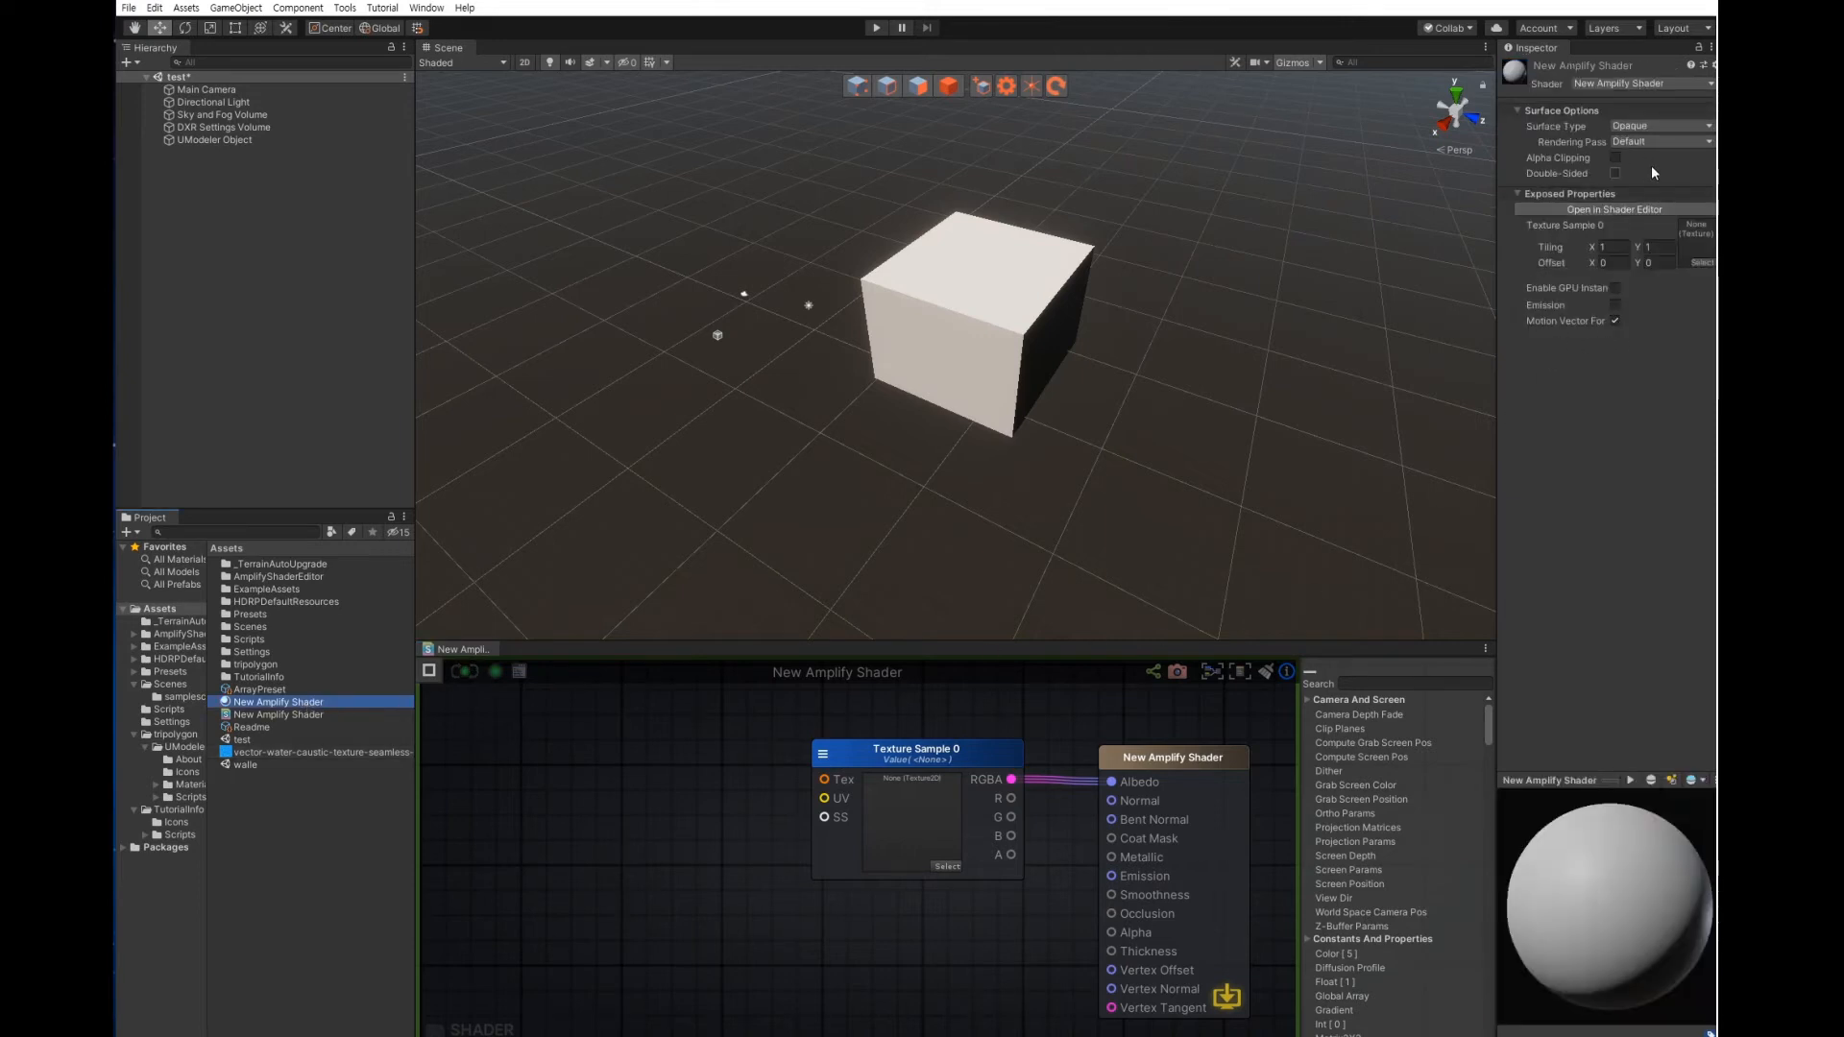
click(1702, 262)
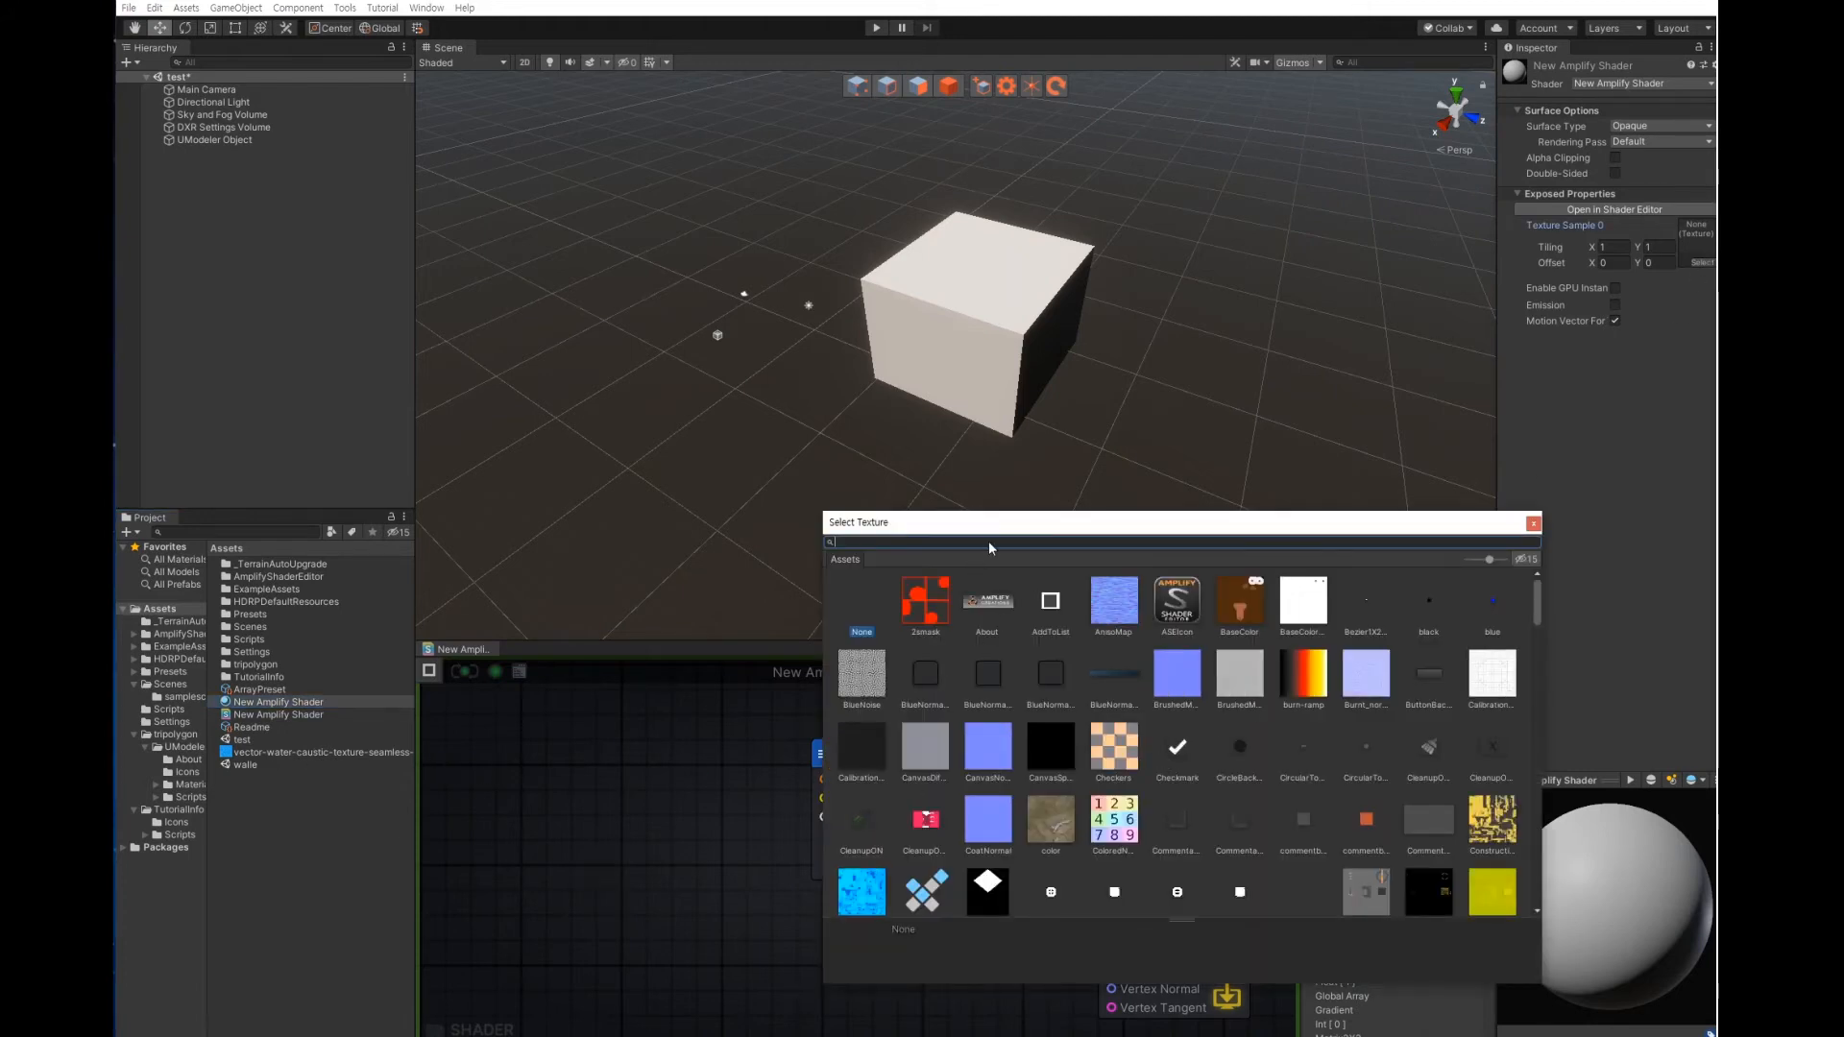
text(wa)
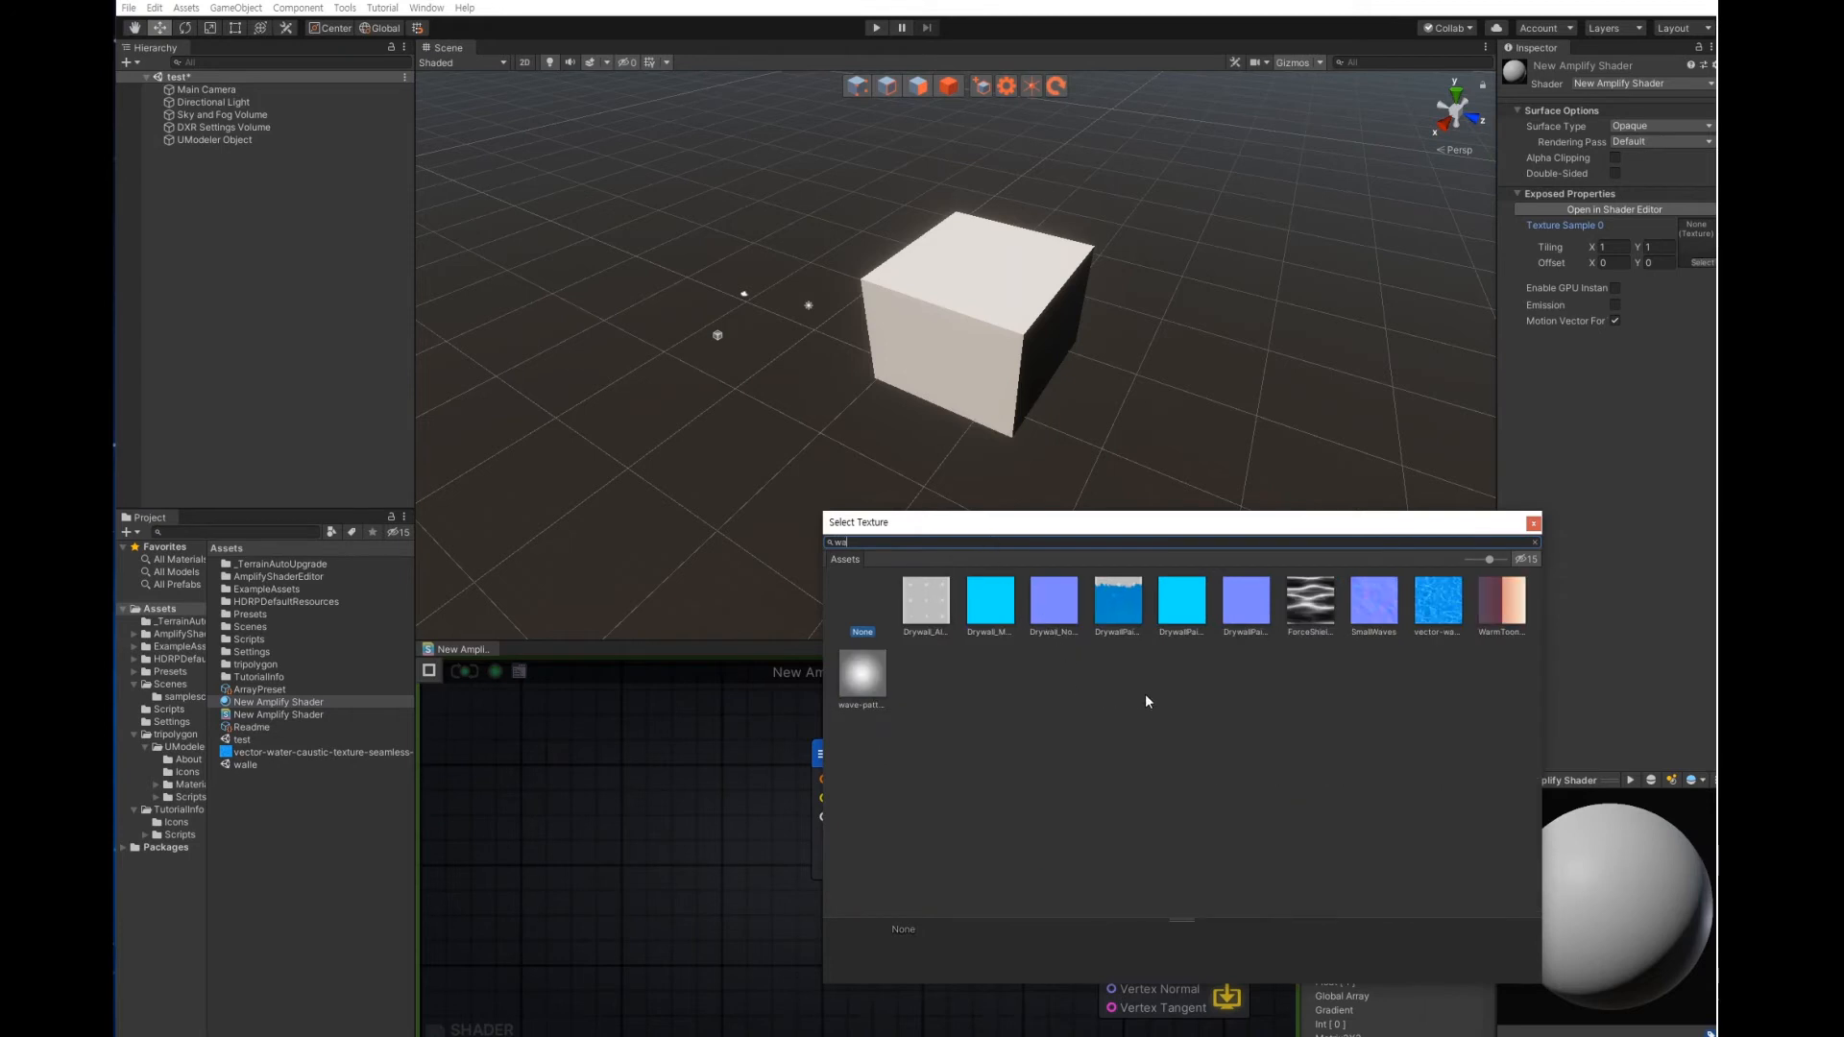
click(1439, 603)
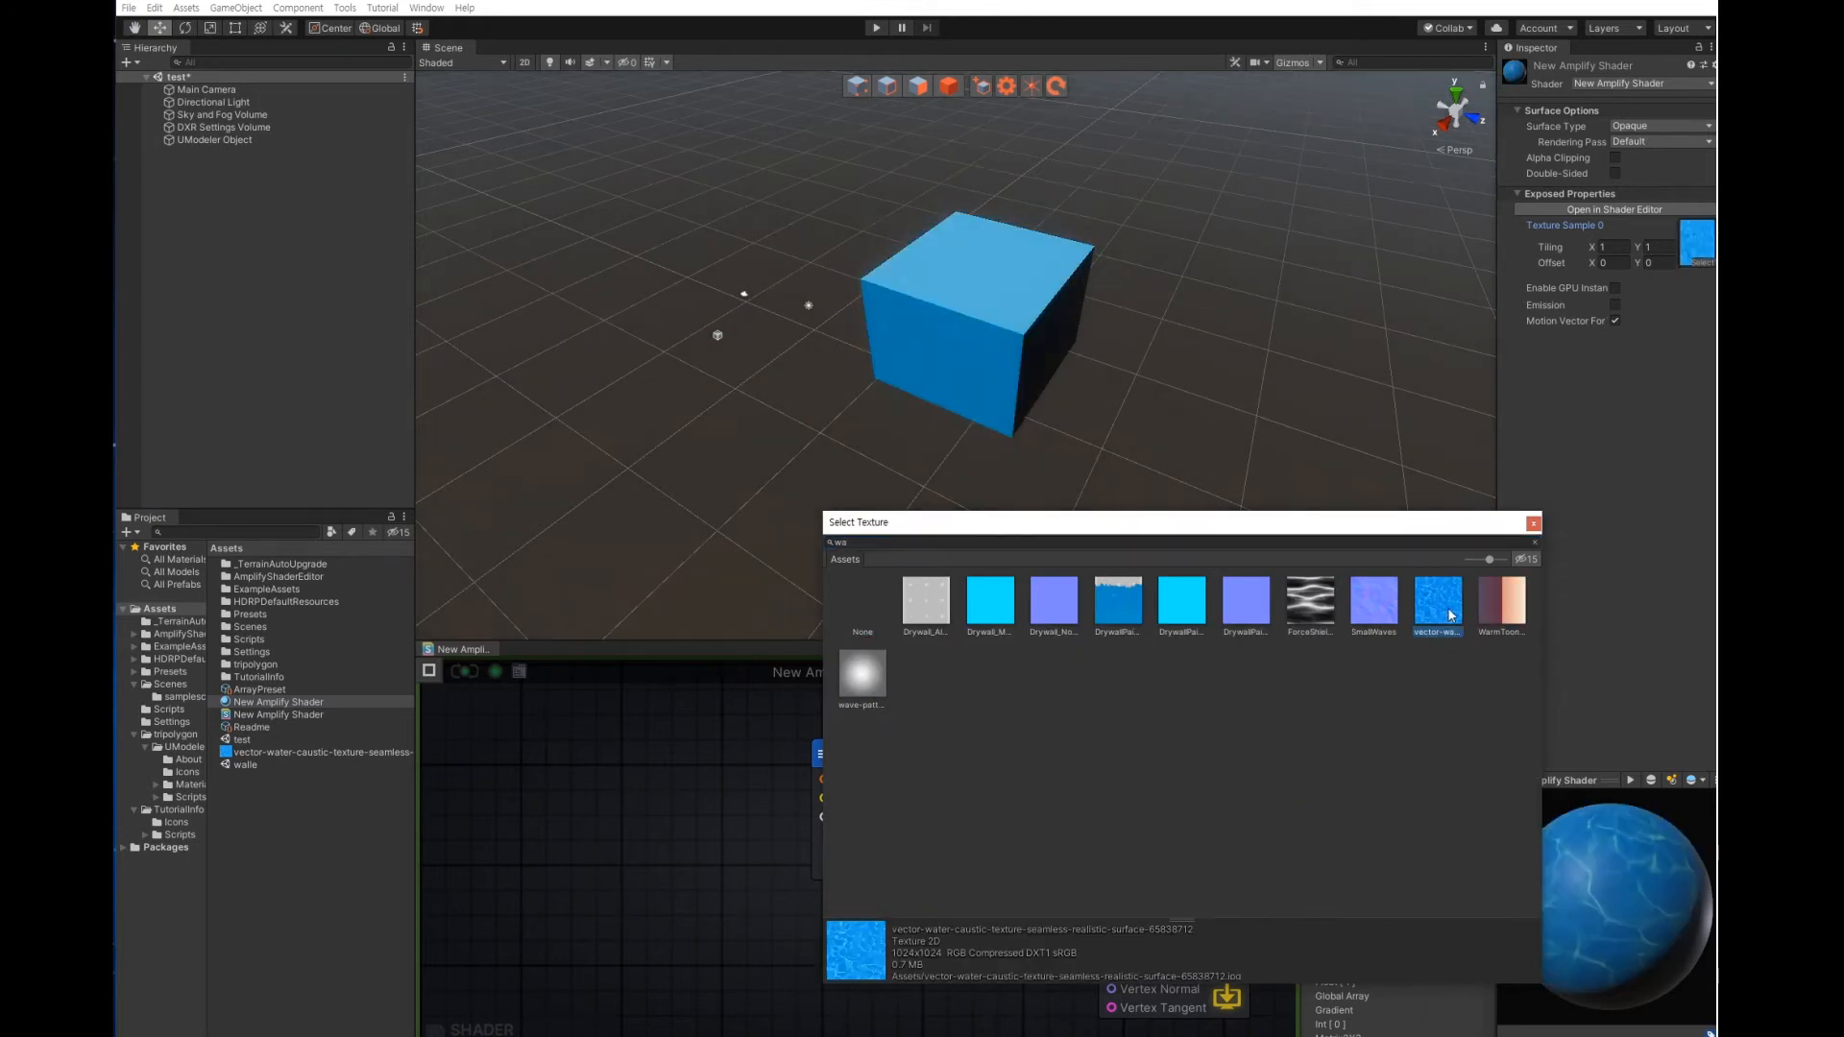
double_click(1451, 614)
Try a texture tiling of X -0.01 and Y 0.01 on the material
scroll(1154, 484, up, 6)
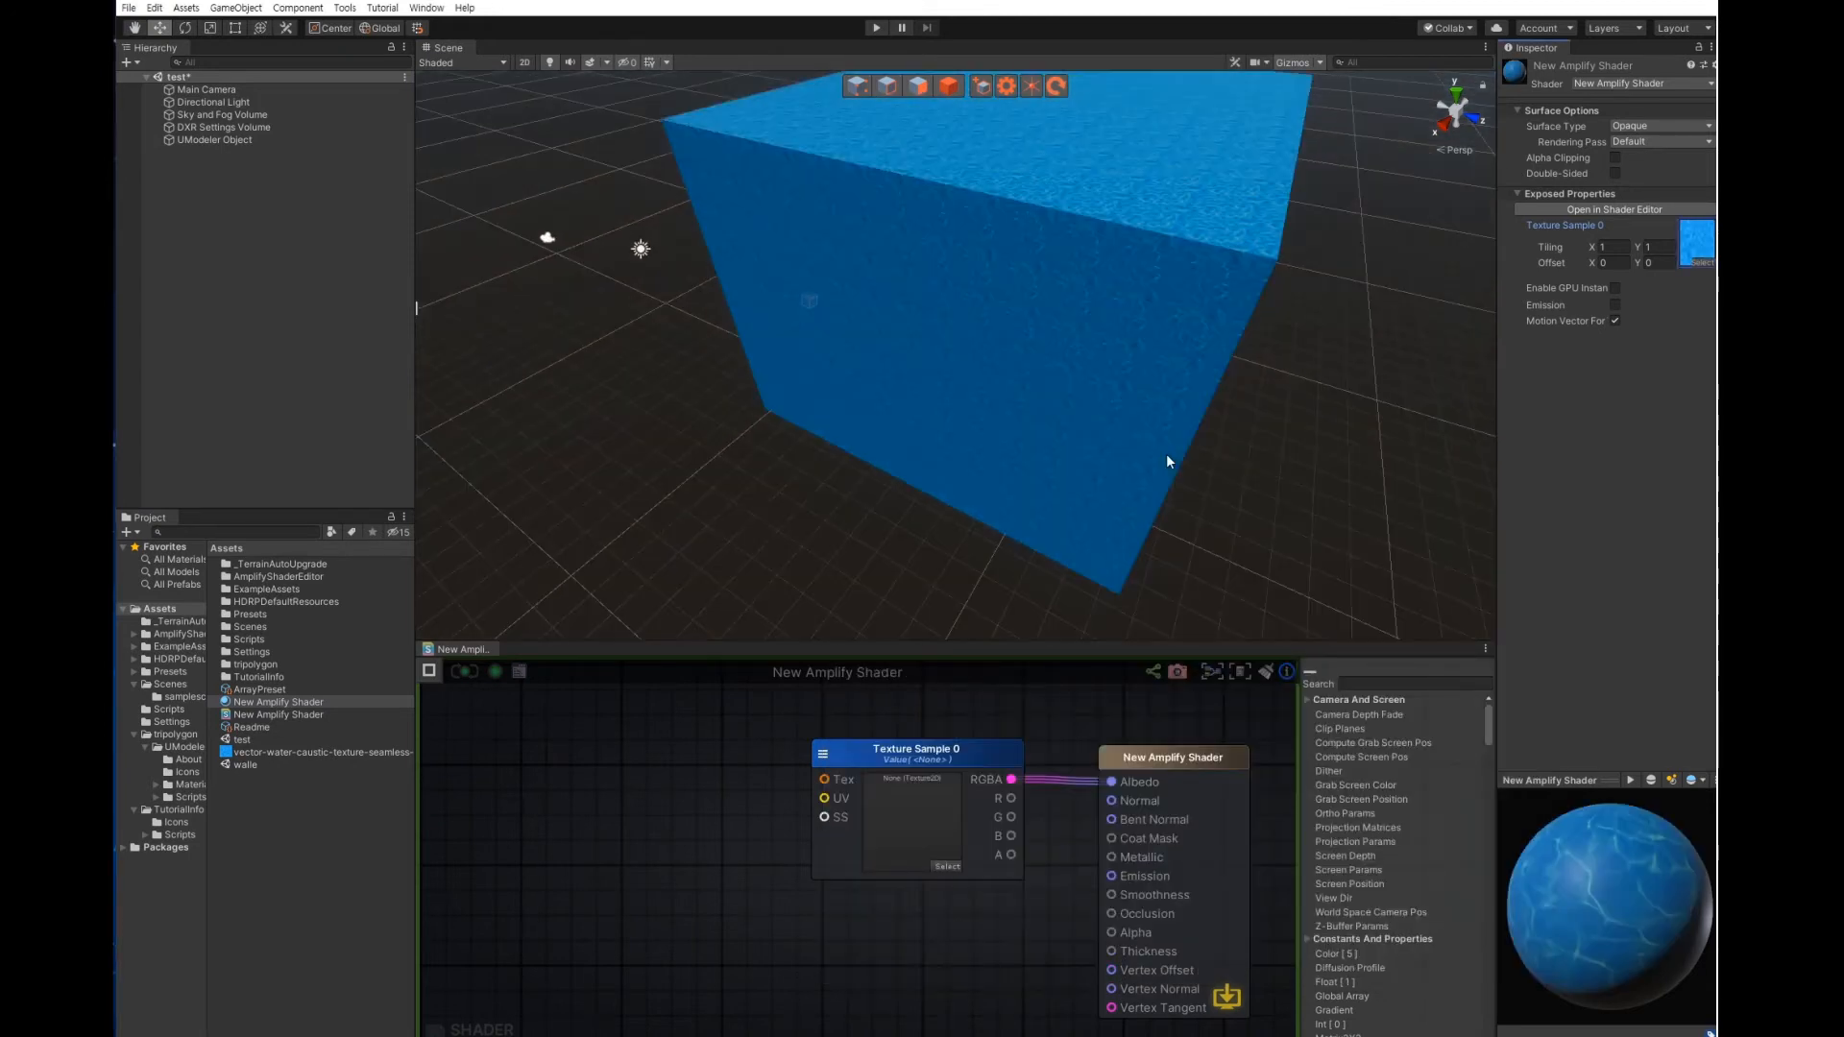
right_drag(1270, 402, 1282, 354)
middle_drag(1205, 485, 1155, 322)
scroll(1275, 400, down, 3)
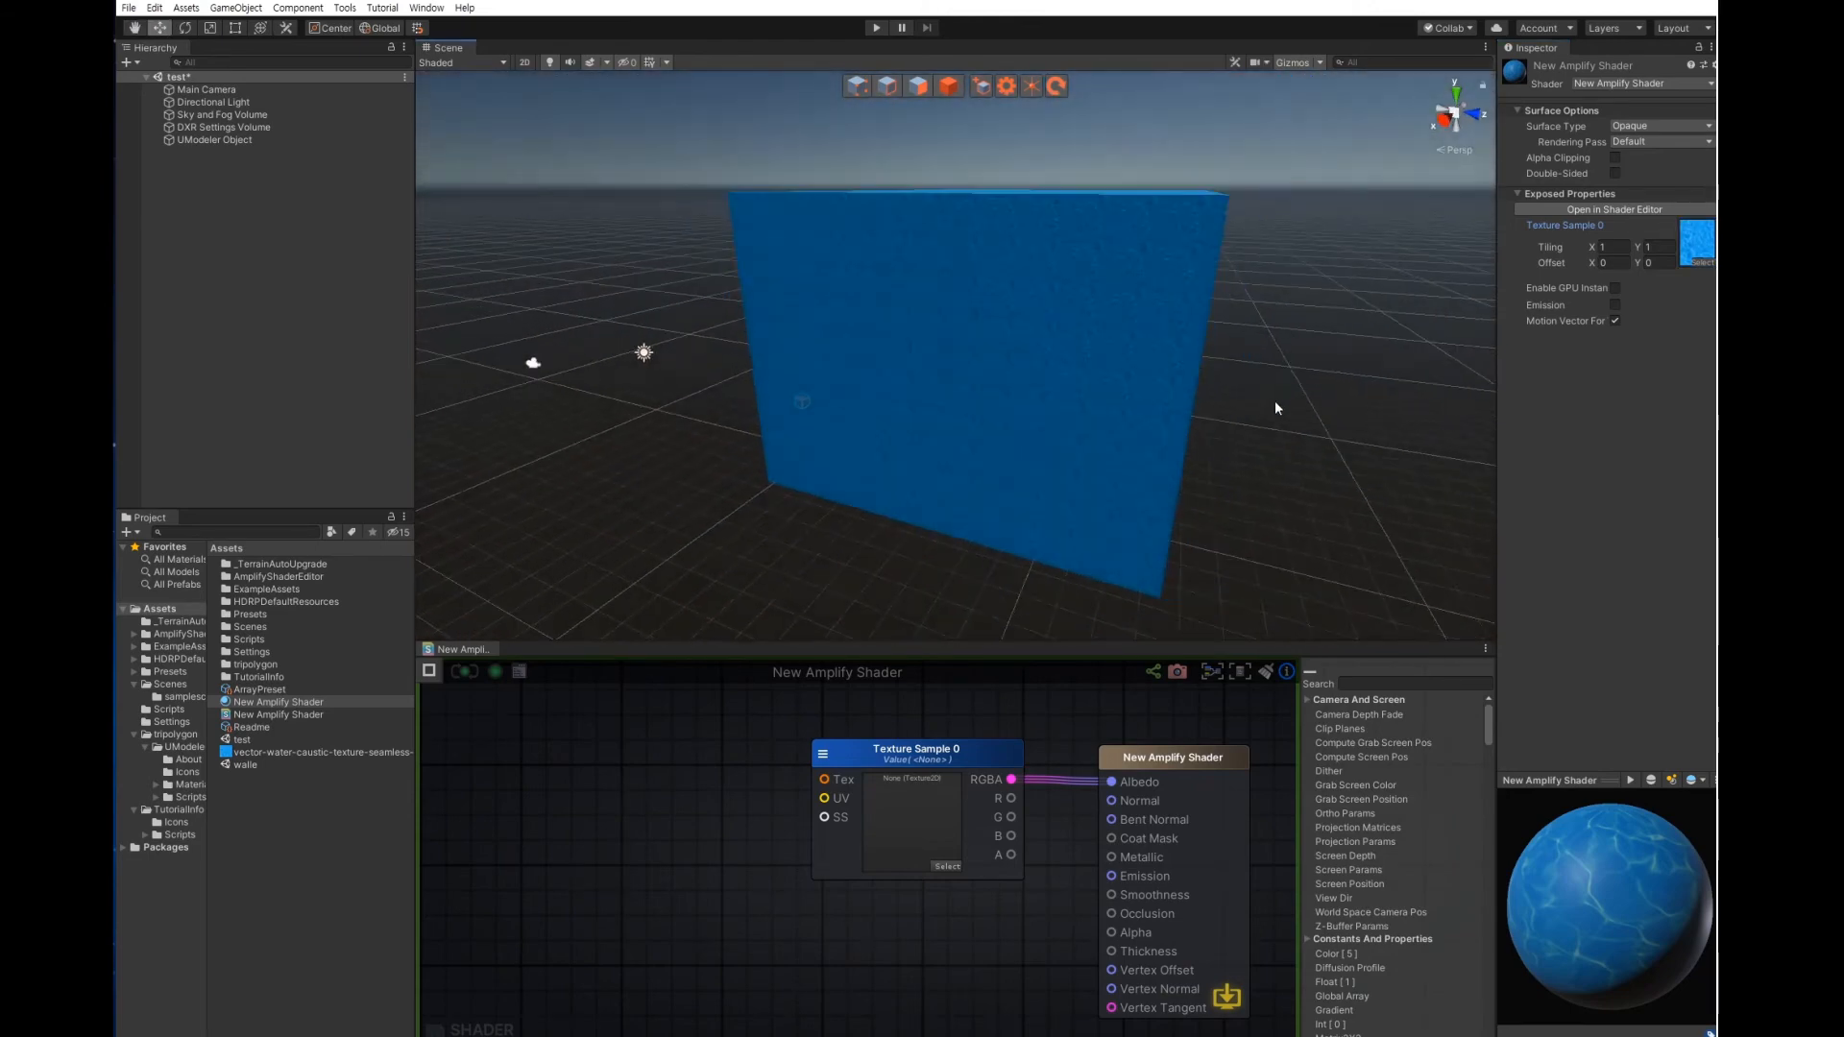
mouse_move(1592, 251)
mouse_down()
mouse_move(1529, 250)
mouse_move(1576, 245)
mouse_up()
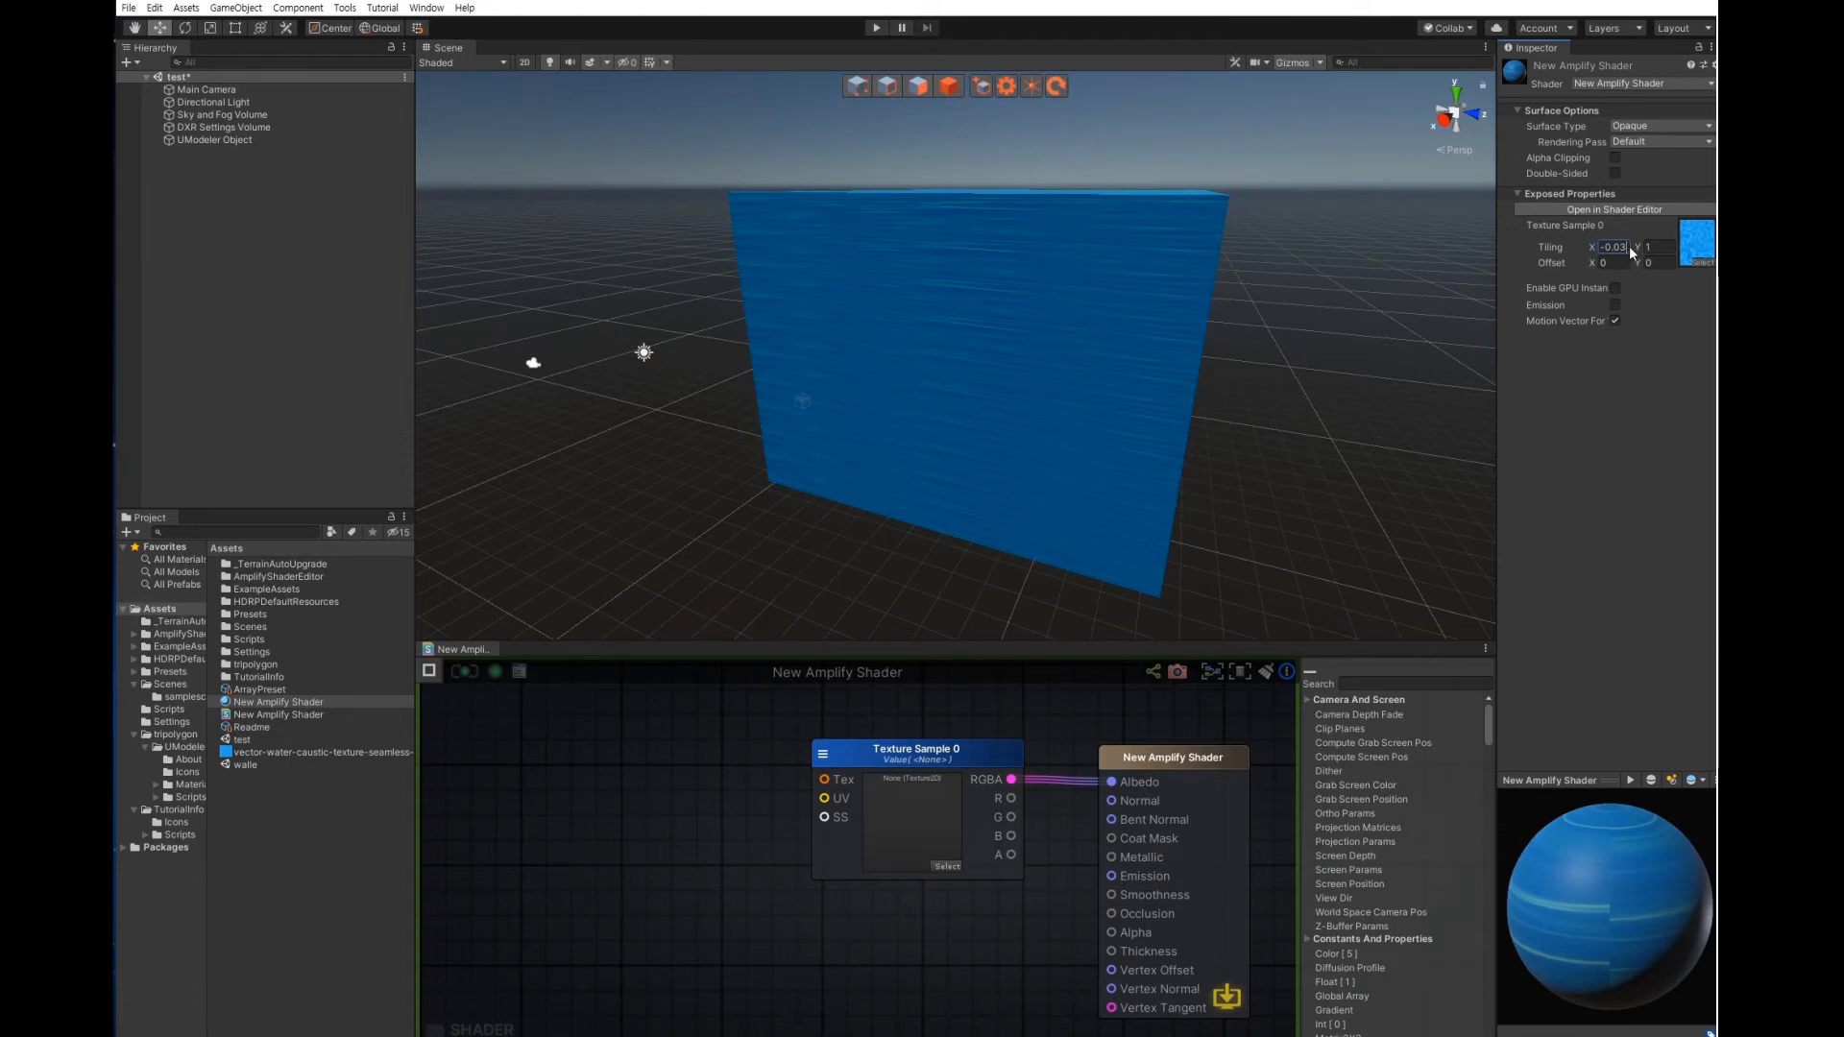
text(-0.01)
key(Tab)
text(0.01)
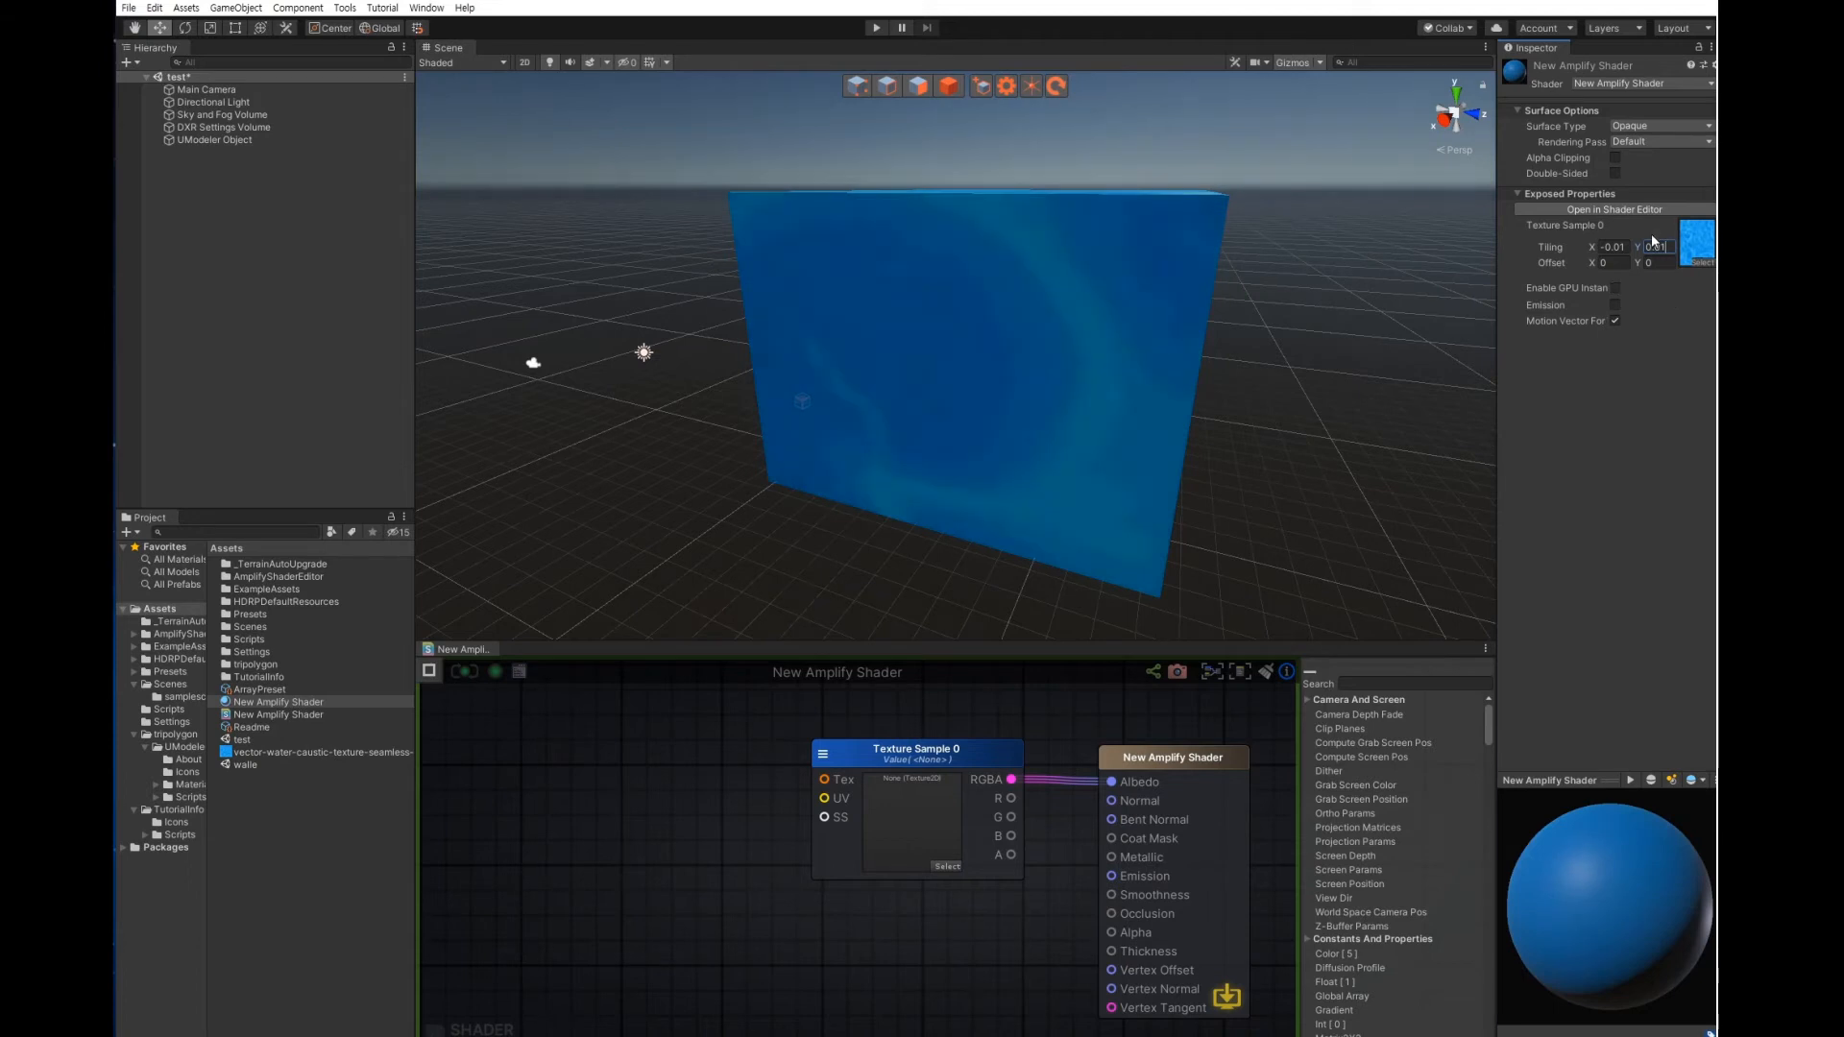
Set the material's texture tiling to X -0.1 and Y 0.1
key(shift+Tab)
text(-0.1)
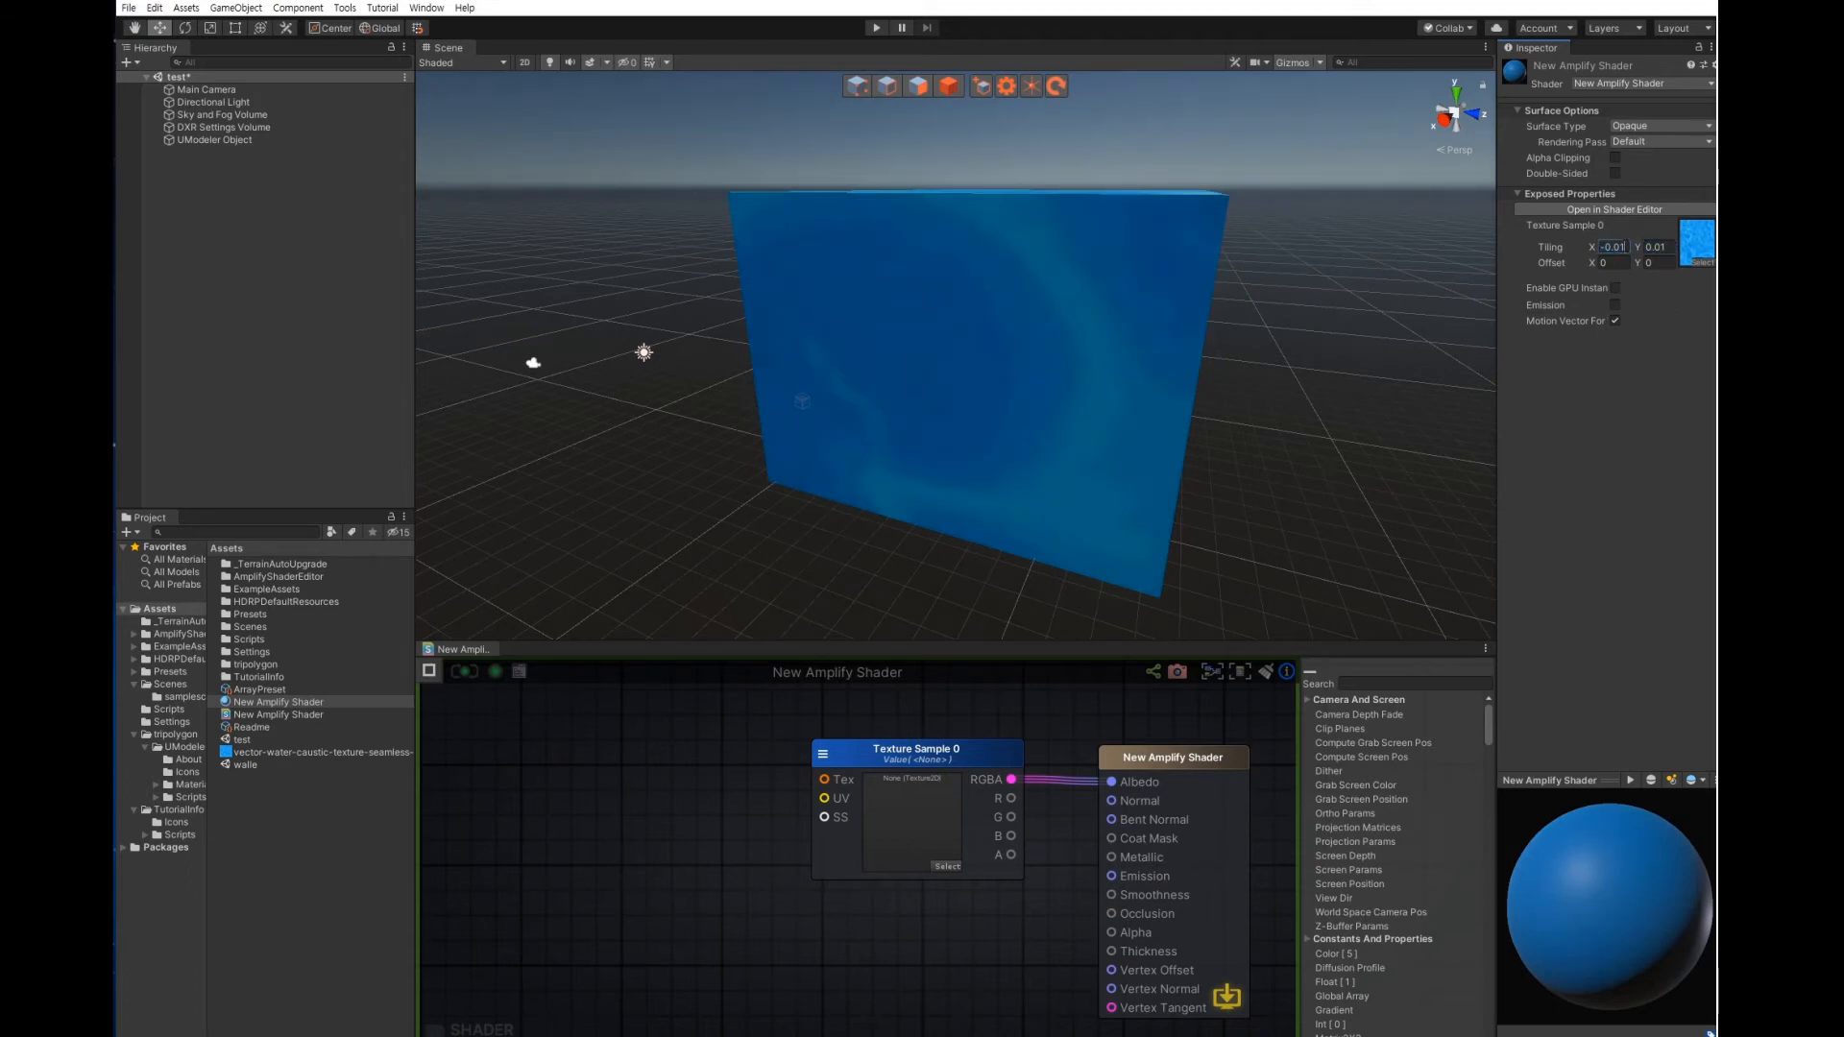
key(Tab)
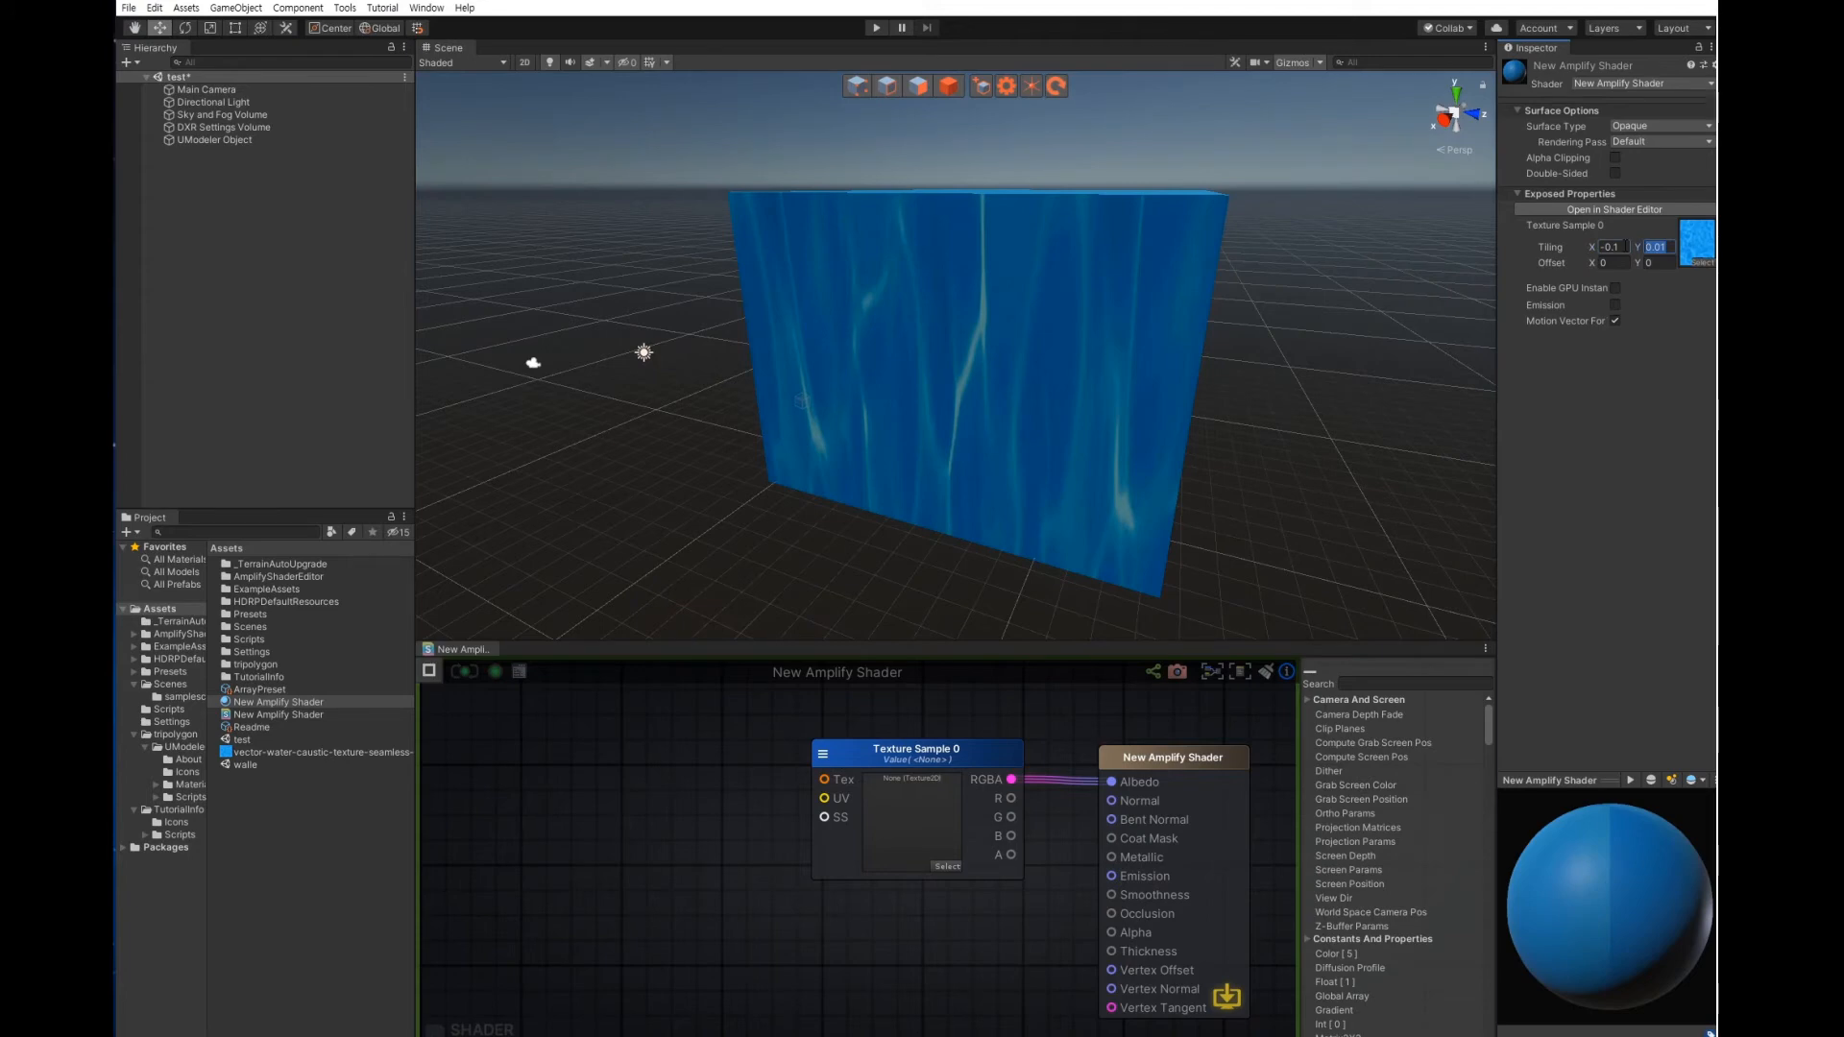
text(0.1)
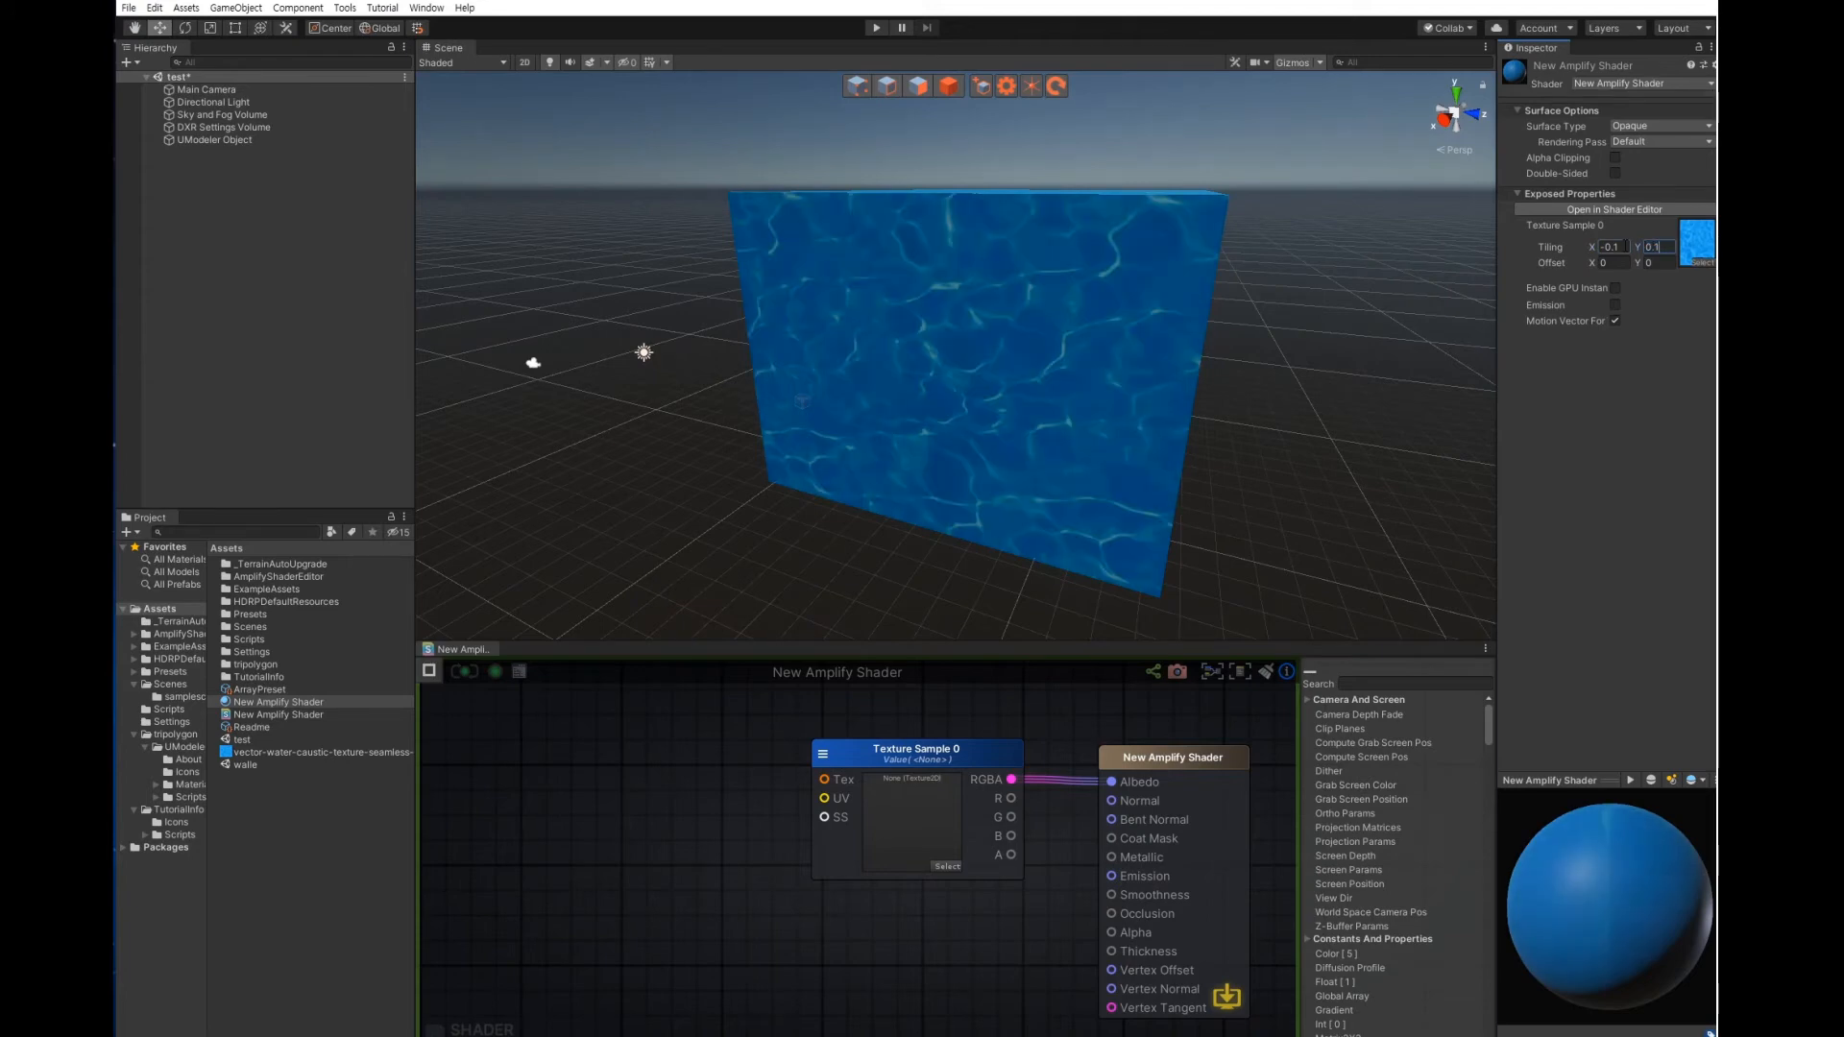
Flatten the box into a thin slab by lowering its top face about 8.3 units in UModeler's polygon mode
alt+drag(1226, 379, 1213, 434)
scroll(1221, 468, down, 8)
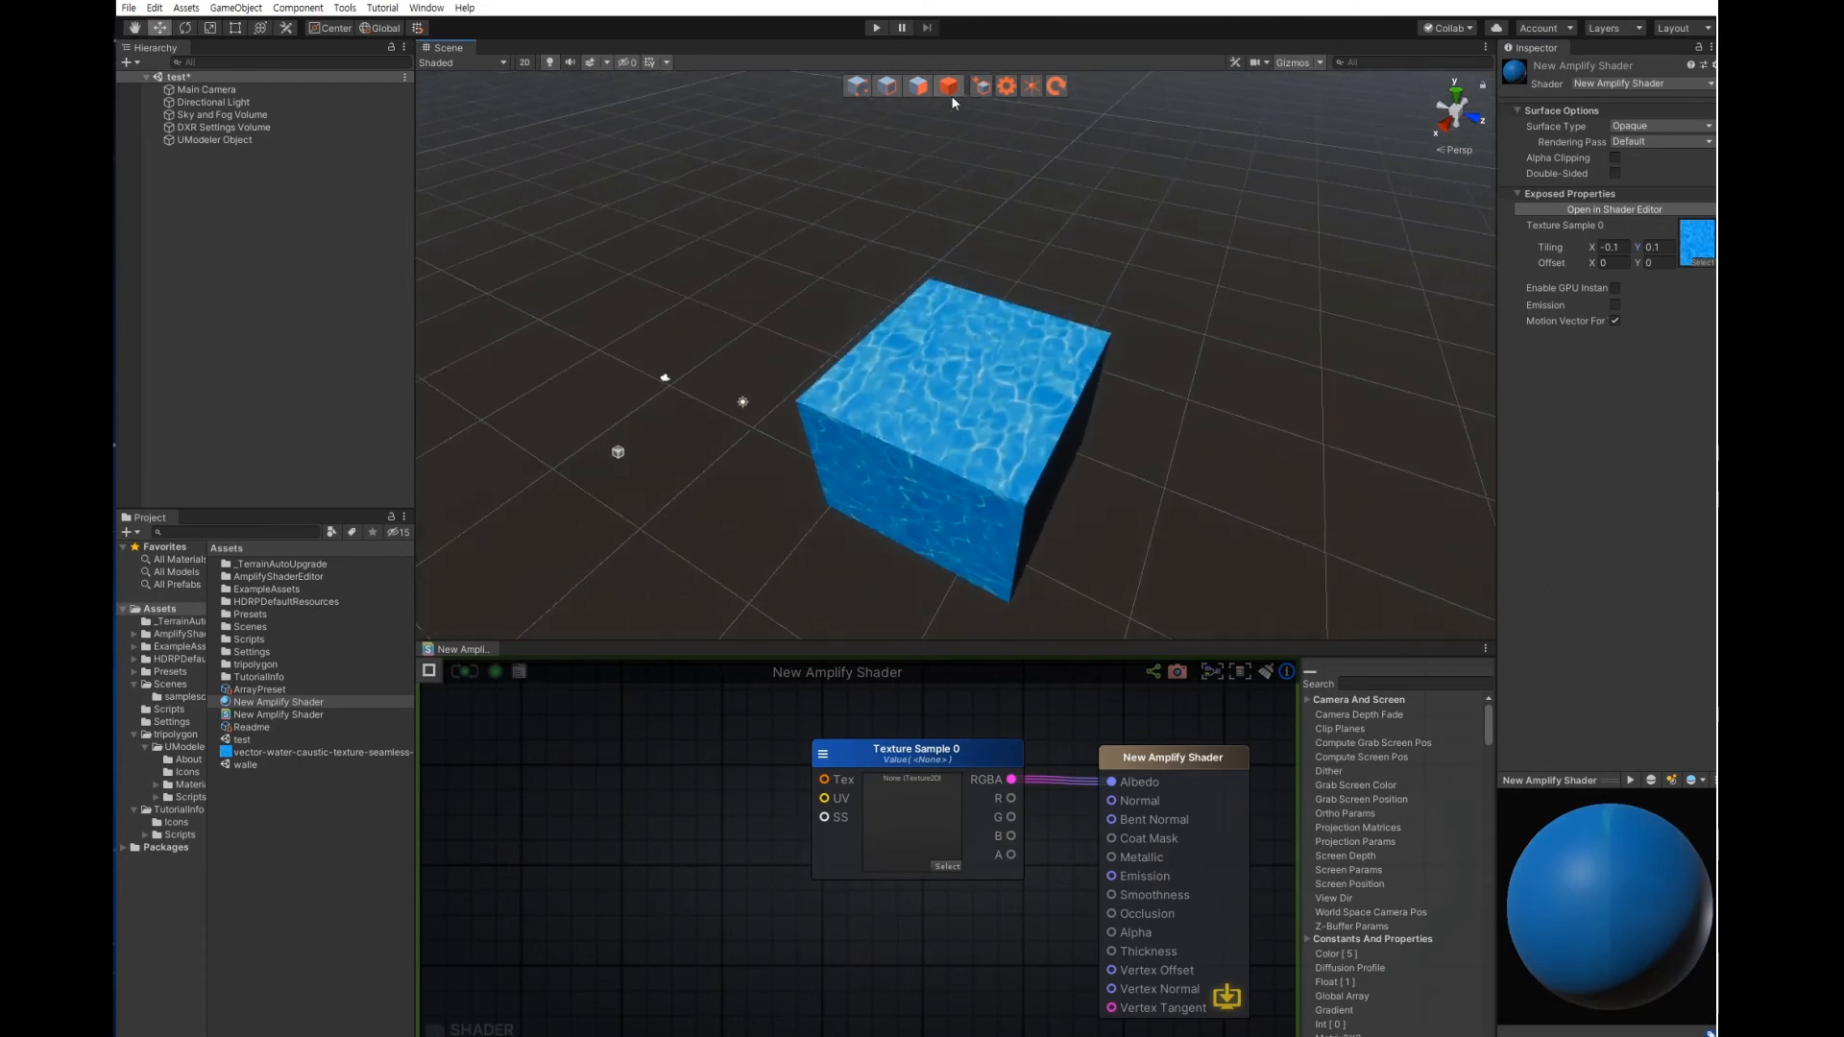
click(1000, 375)
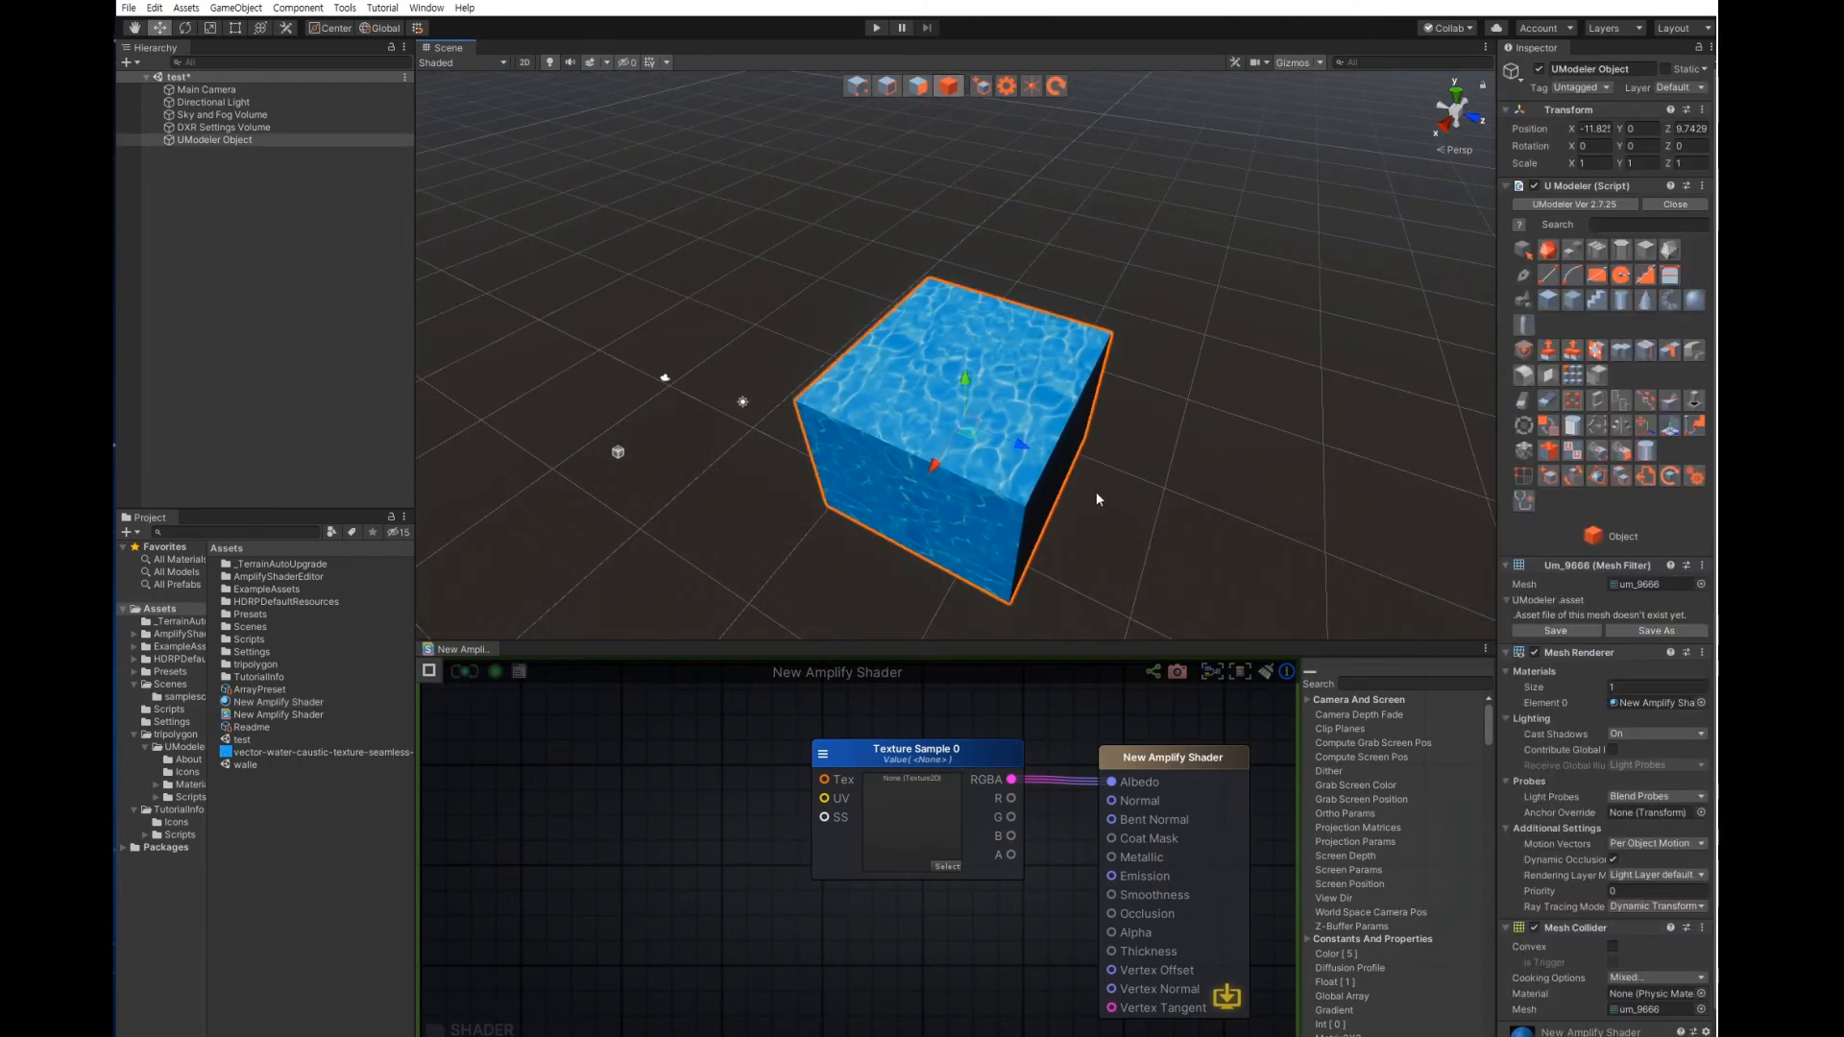
key(3)
click(972, 388)
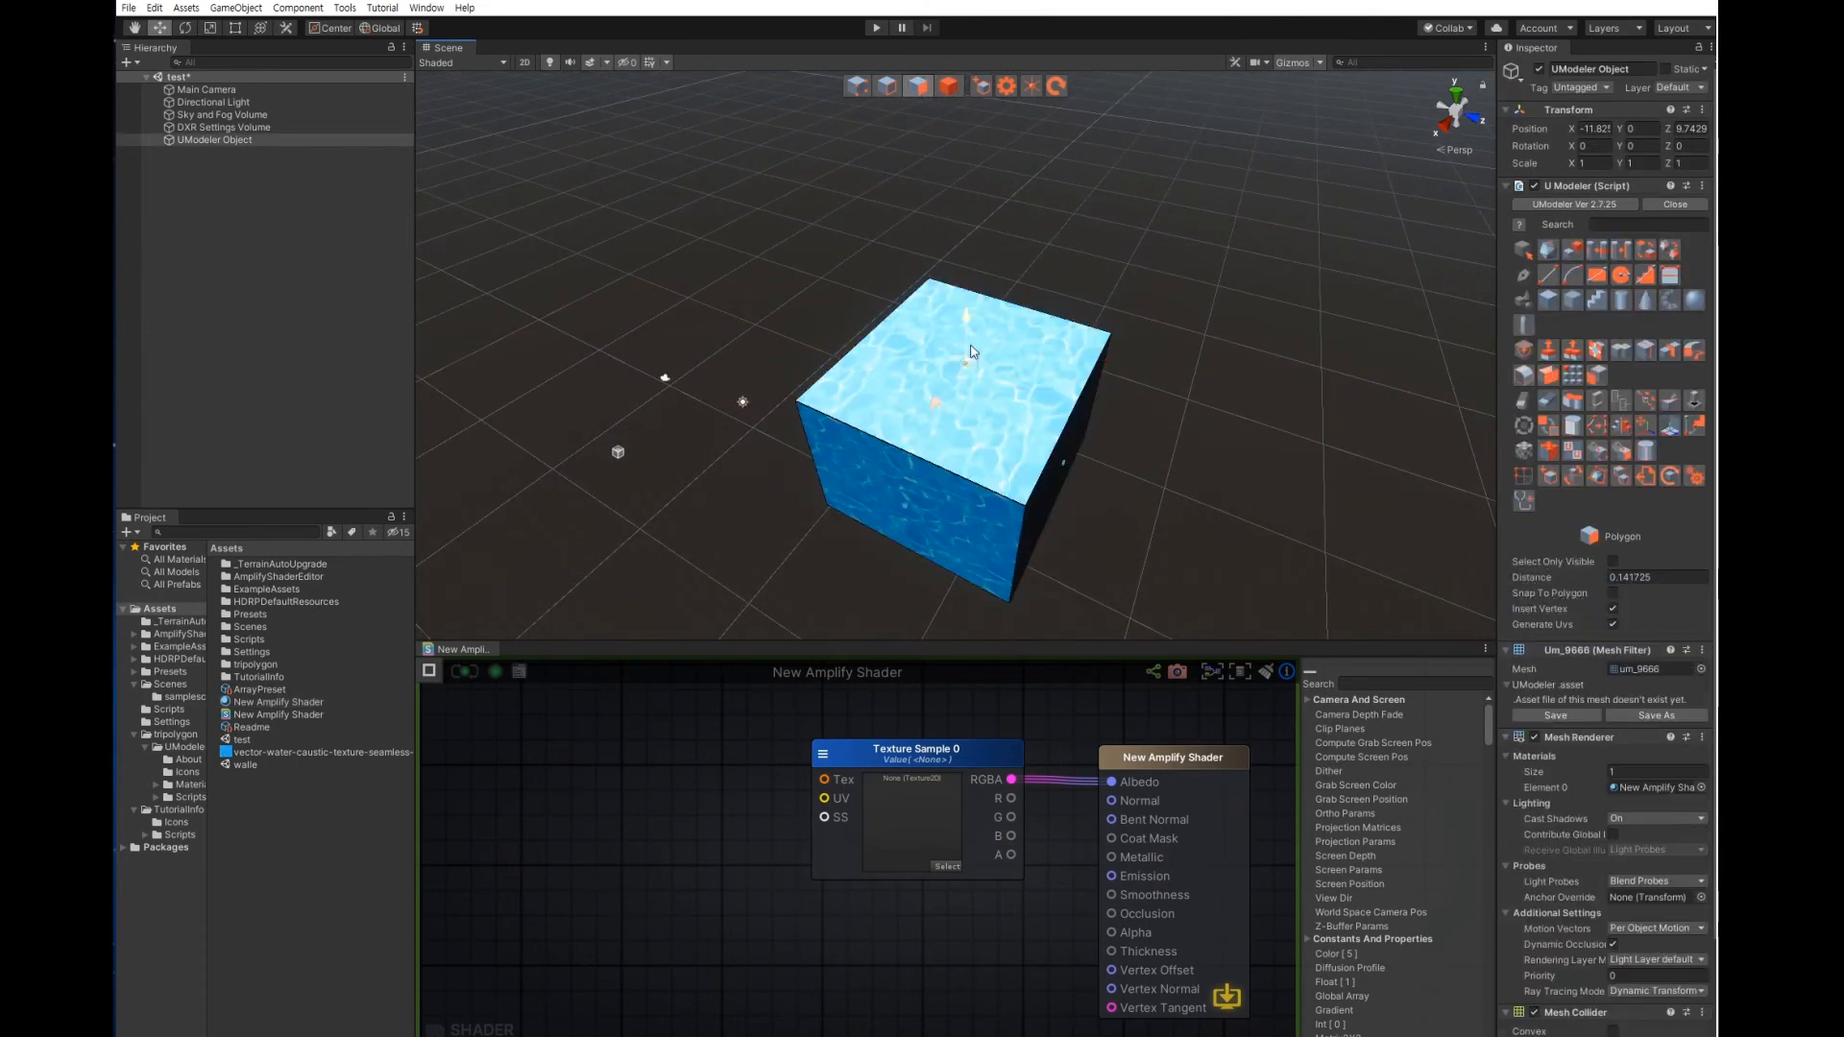
drag(966, 338, 972, 424)
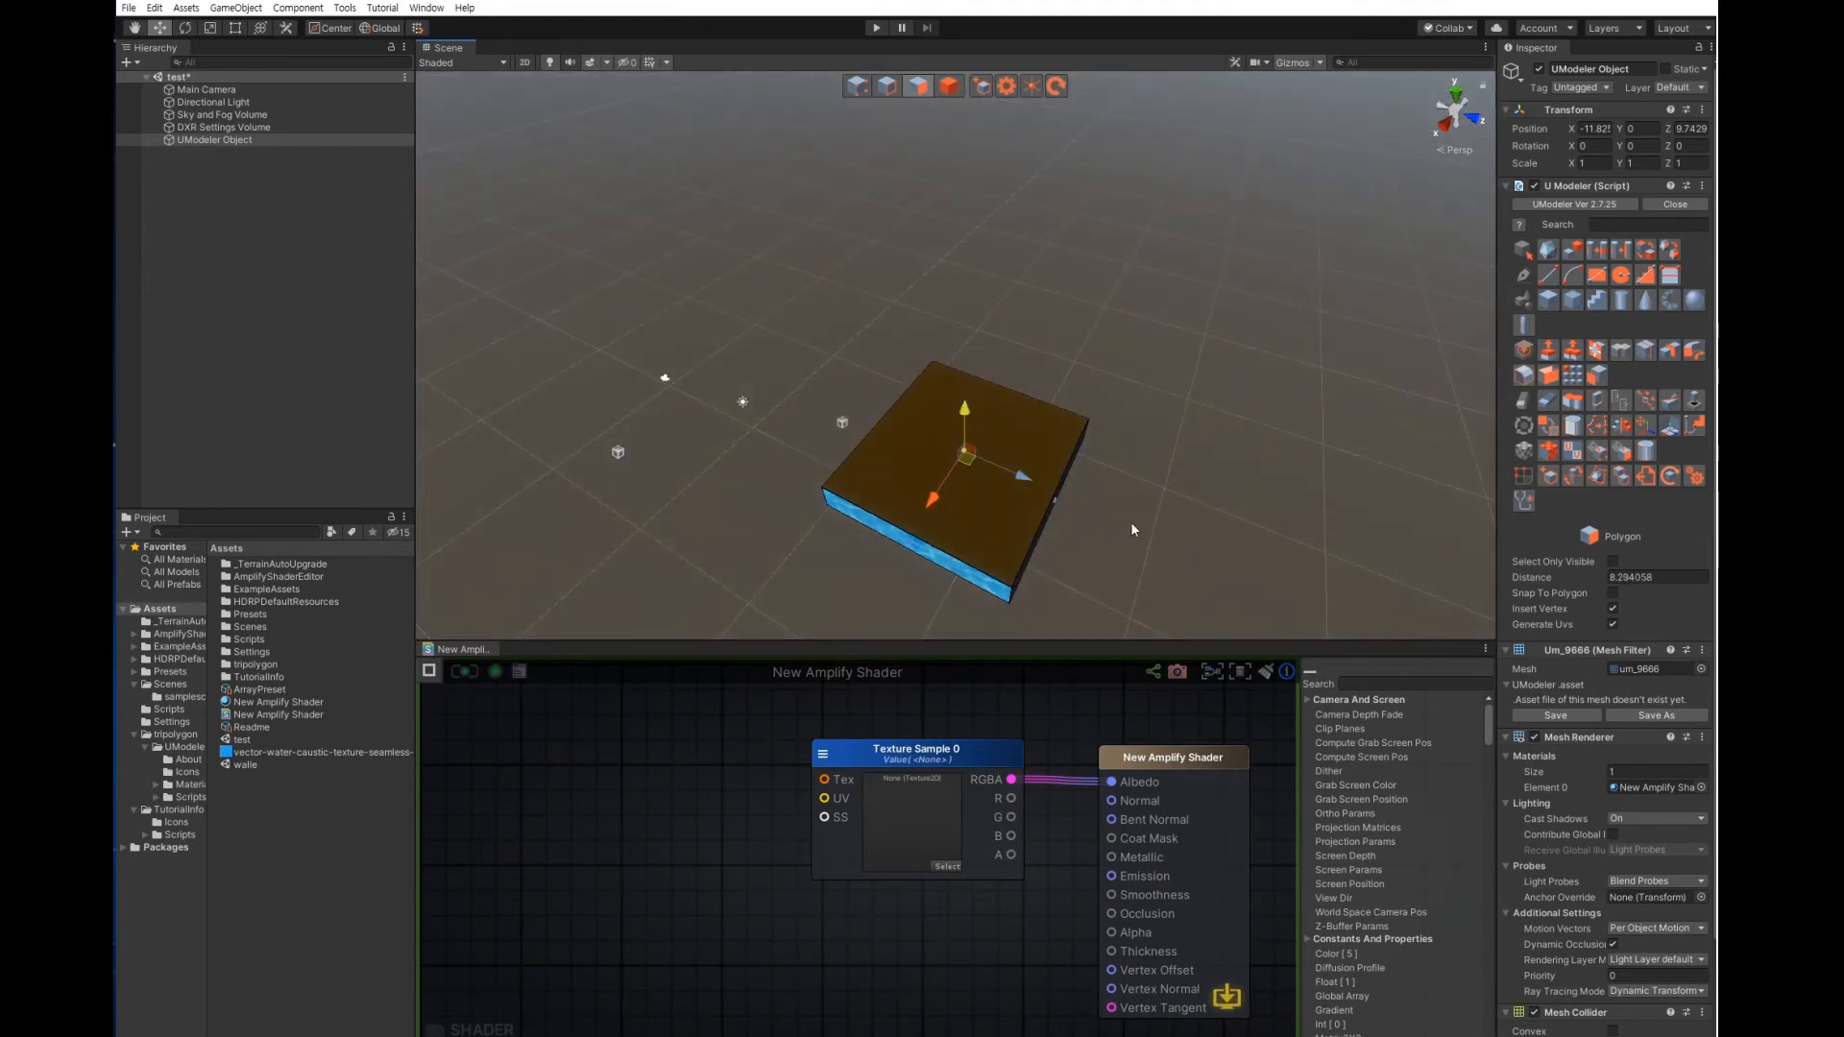
Widen the slab by pulling its side faces outward, the last one by about 12.7 units
alt+drag(1145, 509, 1177, 431)
middle_drag(1178, 431, 1186, 361)
click(1063, 538)
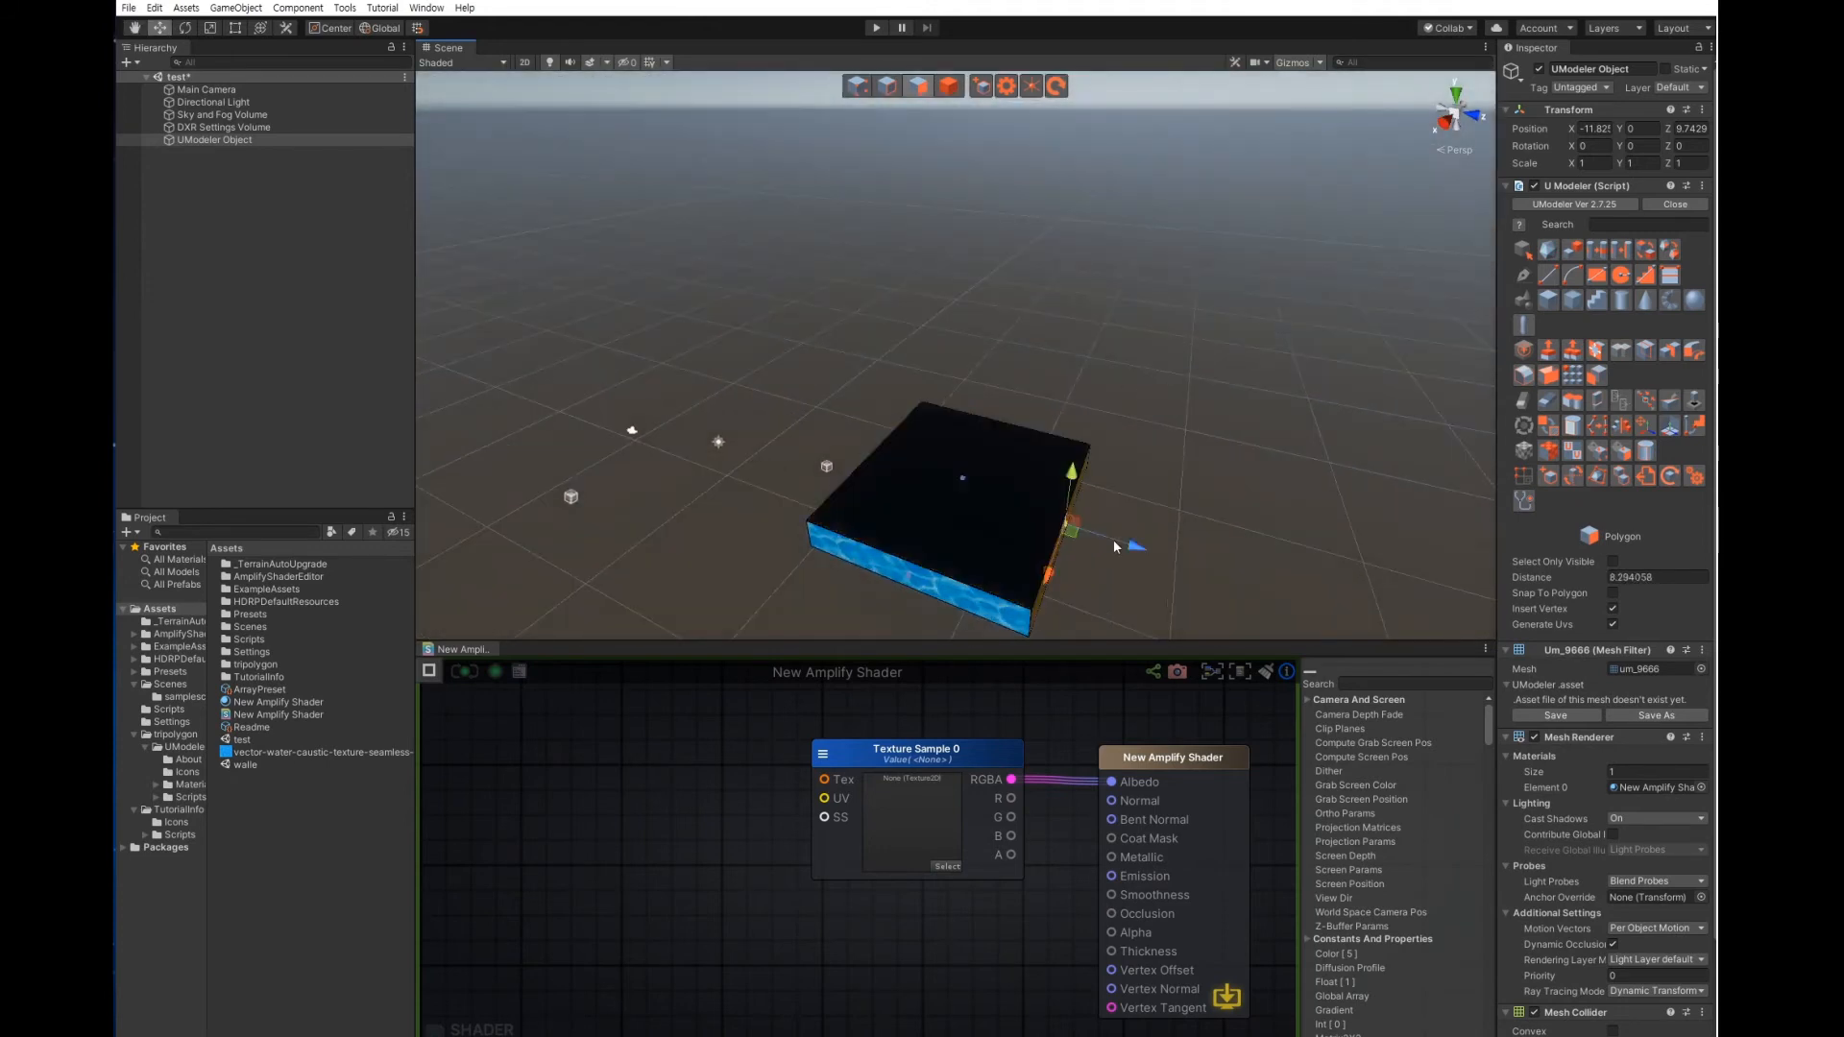
drag(1133, 545, 885, 690)
click(1068, 440)
scroll(1078, 433, down, 6)
click(1039, 498)
scroll(1039, 461, down, 2)
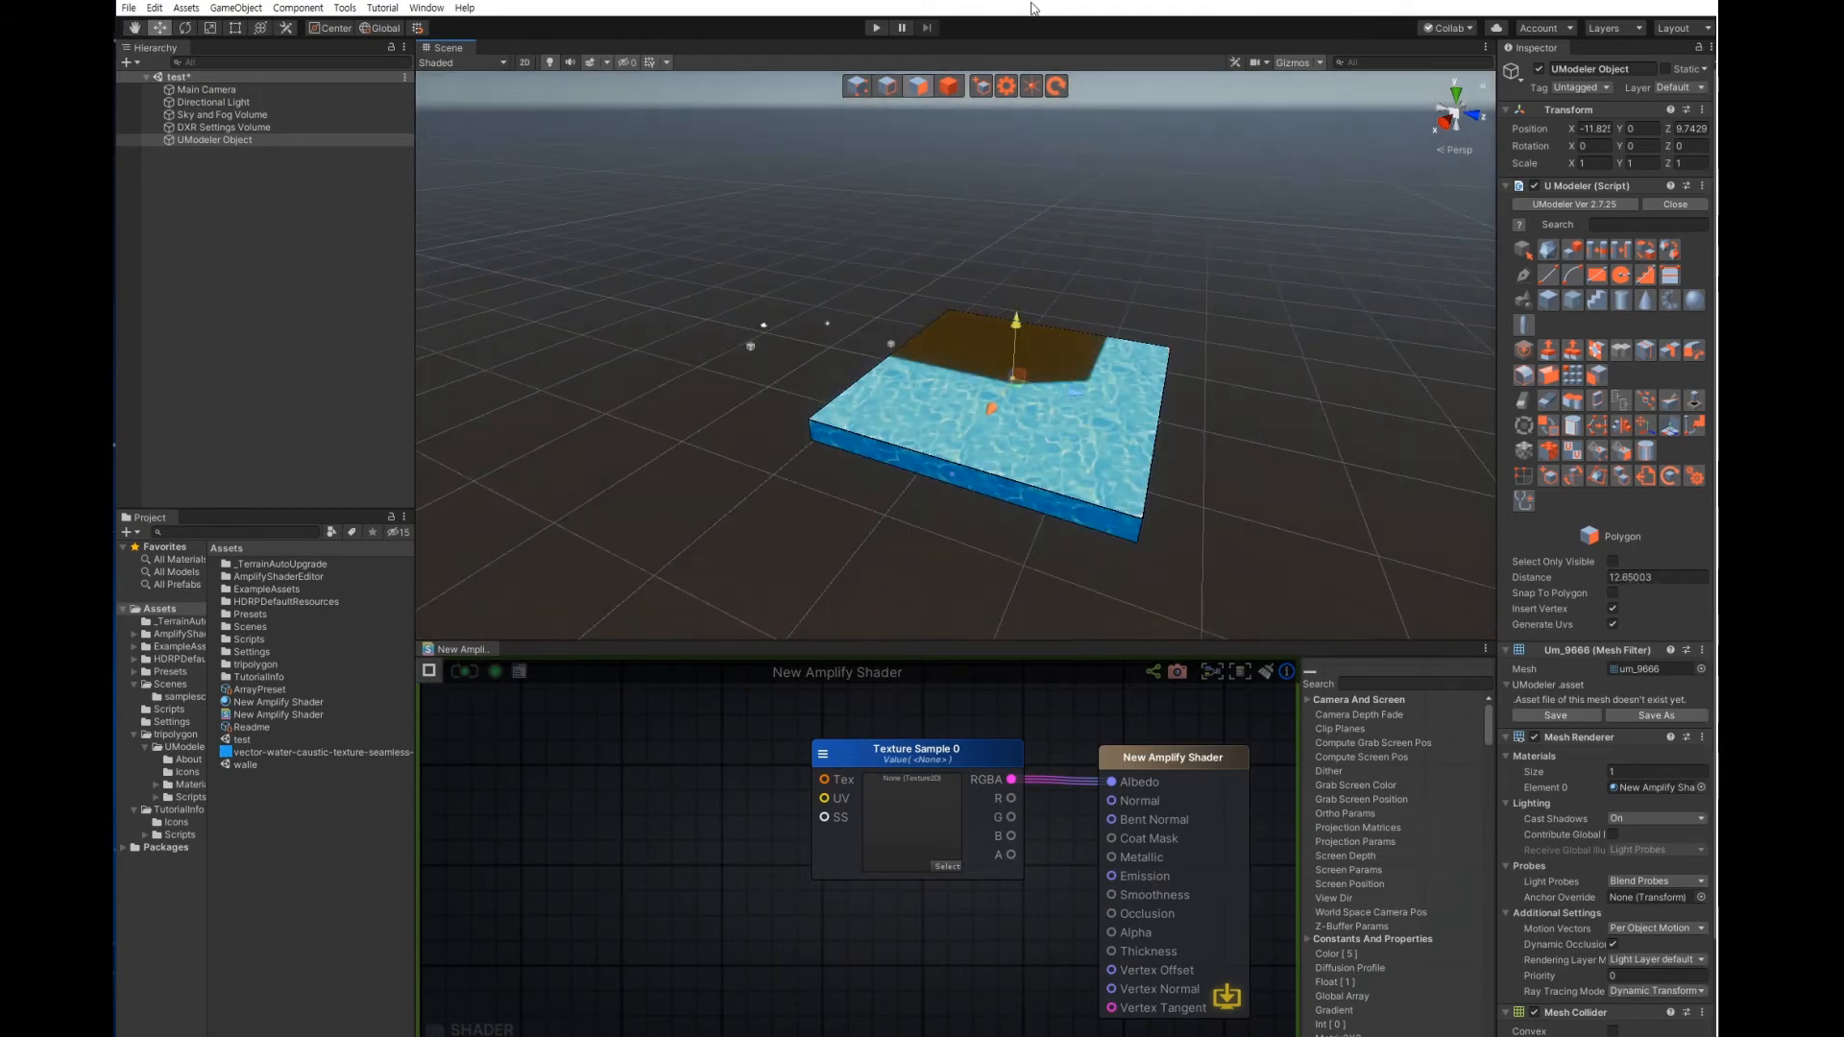
Switch the slab to UModeler's object mode and move it to about X 7.24, Y 15.72, Z 19.65
click(949, 86)
drag(983, 446, 956, 526)
scroll(1135, 523, down, 2)
drag(919, 439, 1063, 349)
middle_drag(1112, 397, 1123, 452)
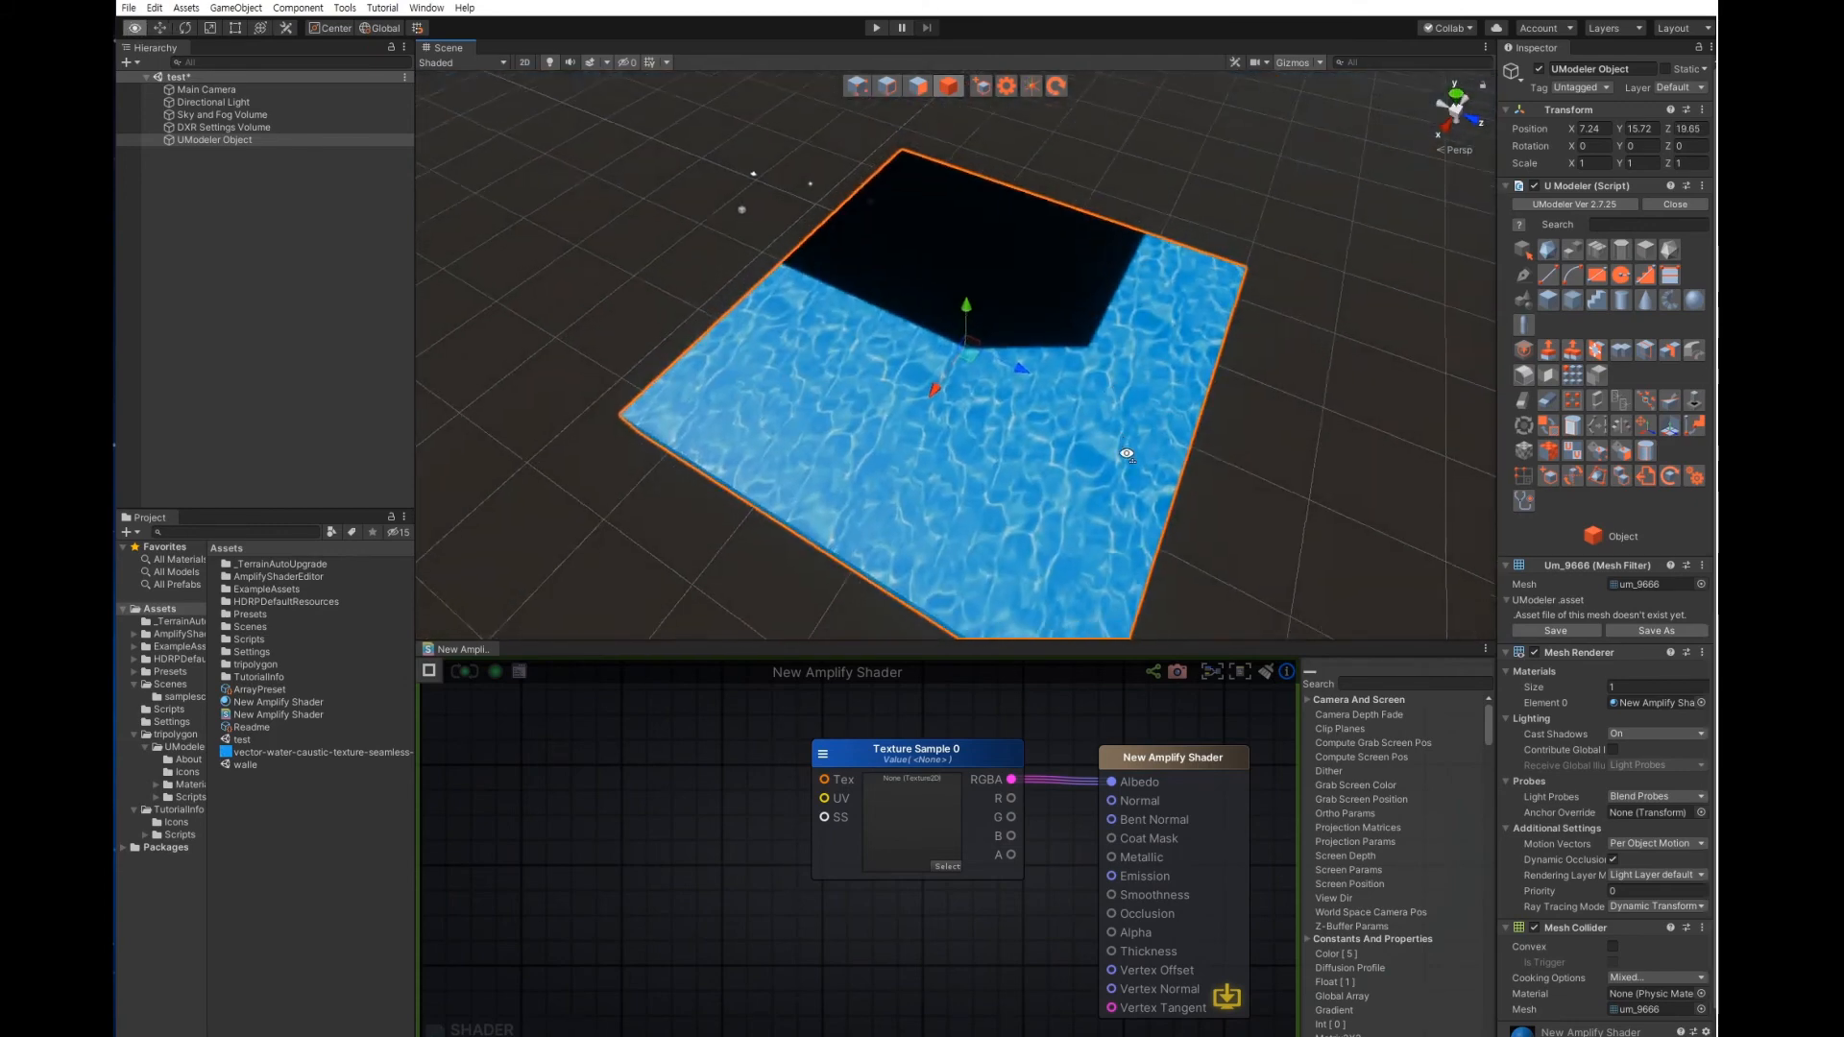
right_drag(1124, 452, 1157, 432)
middle_drag(1157, 432, 1159, 398)
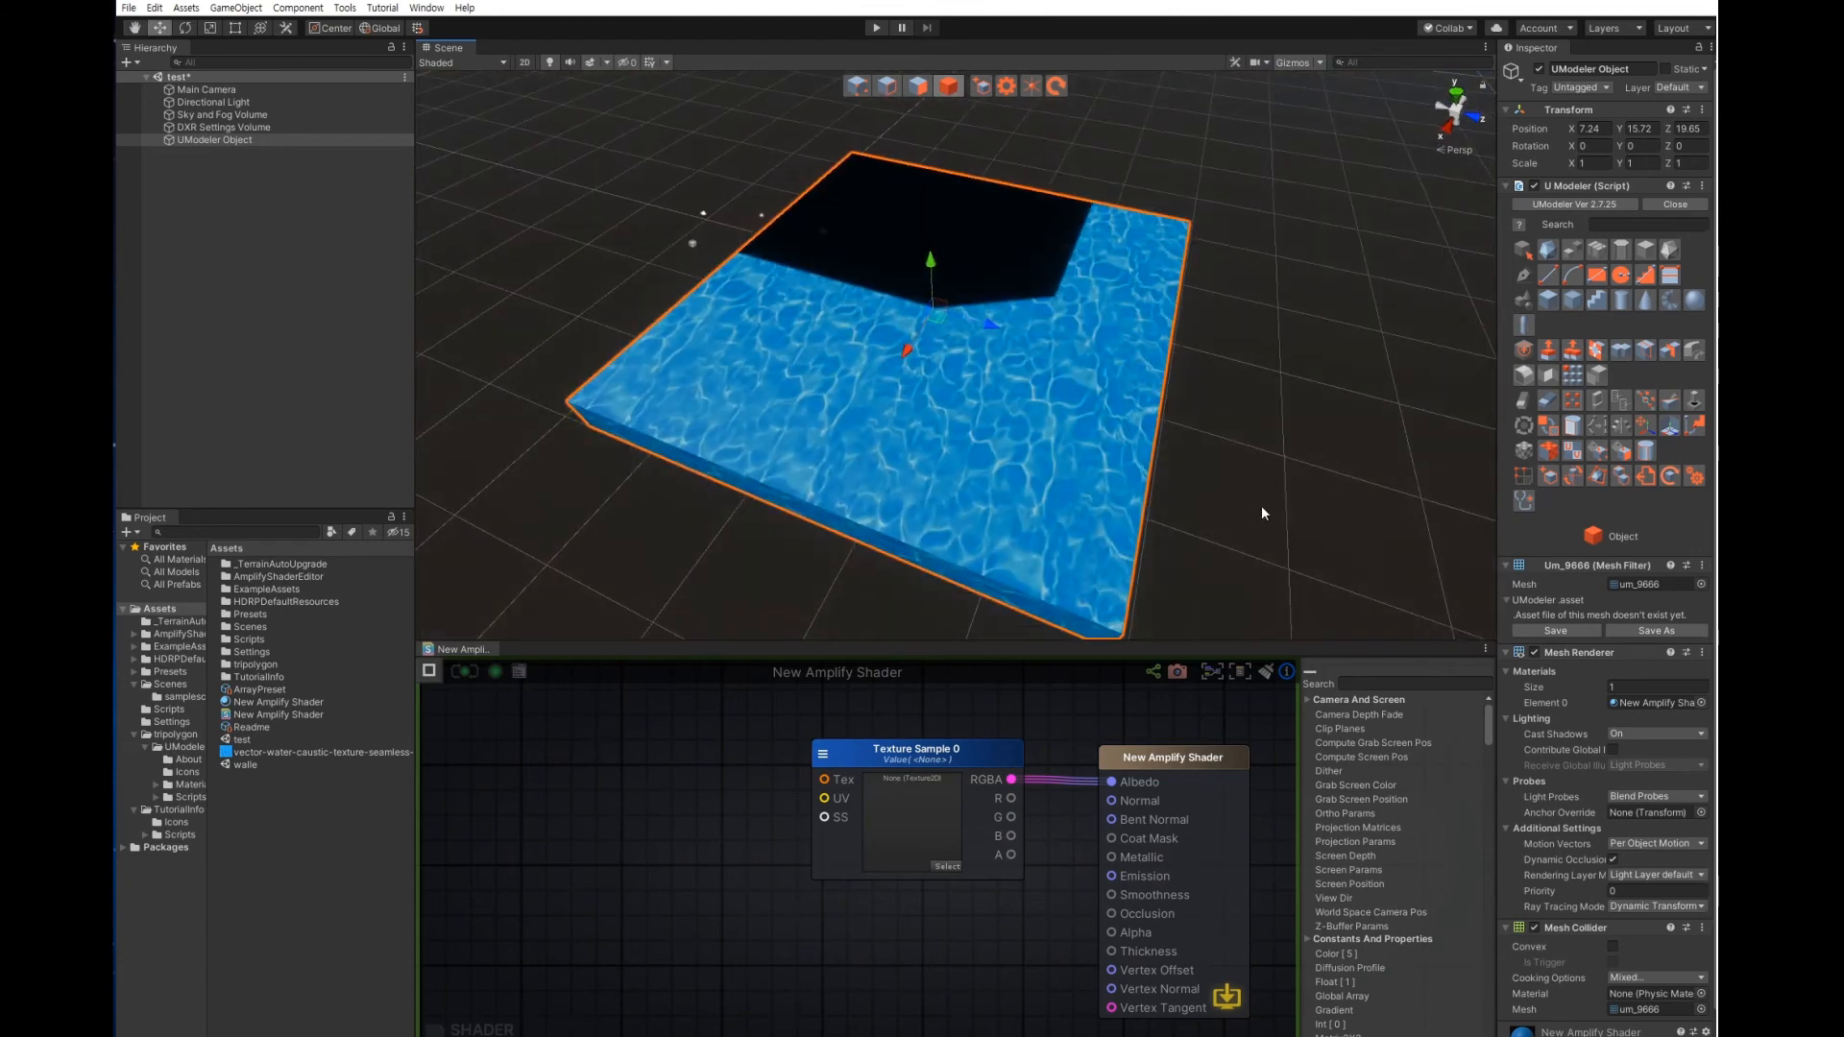
scroll(1276, 482, down, 3)
middle_drag(1276, 481, 1313, 465)
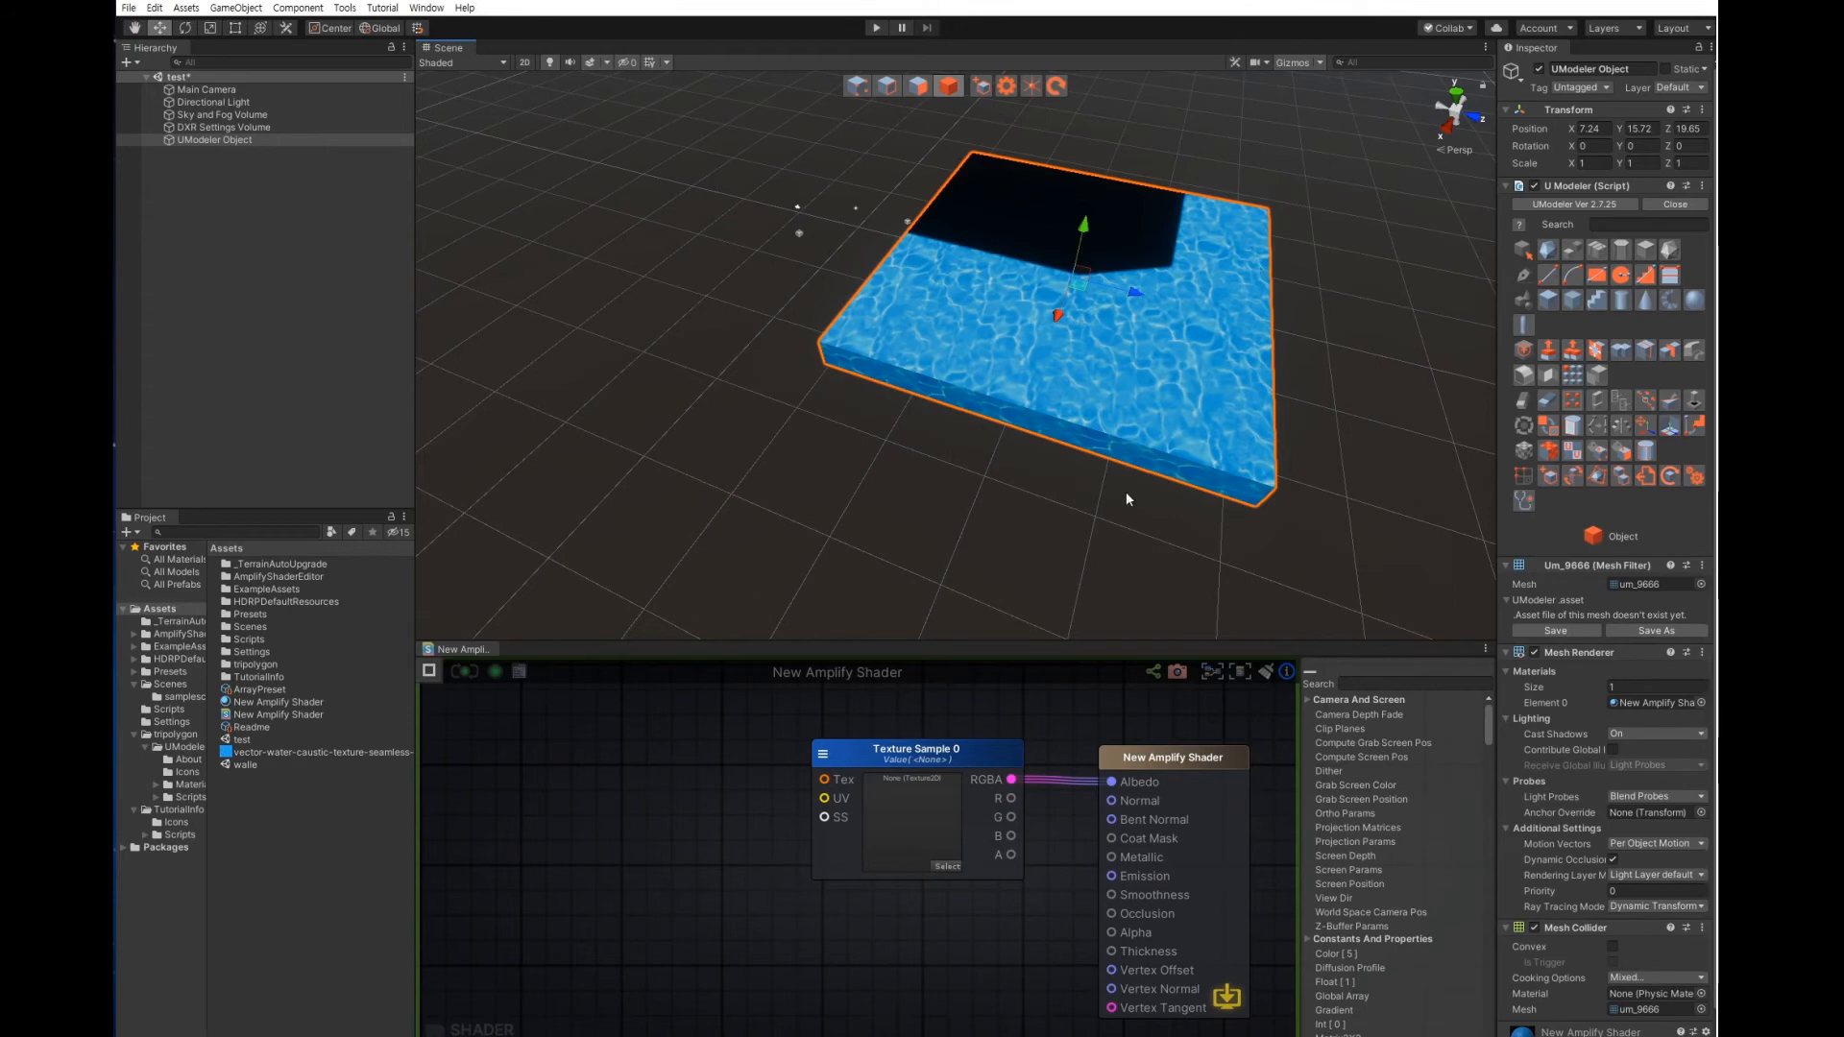
scroll(1128, 498, up, 2)
Shift the shader's output node and the Texture Sample node slightly to the right in the graph
drag(1152, 758, 1170, 759)
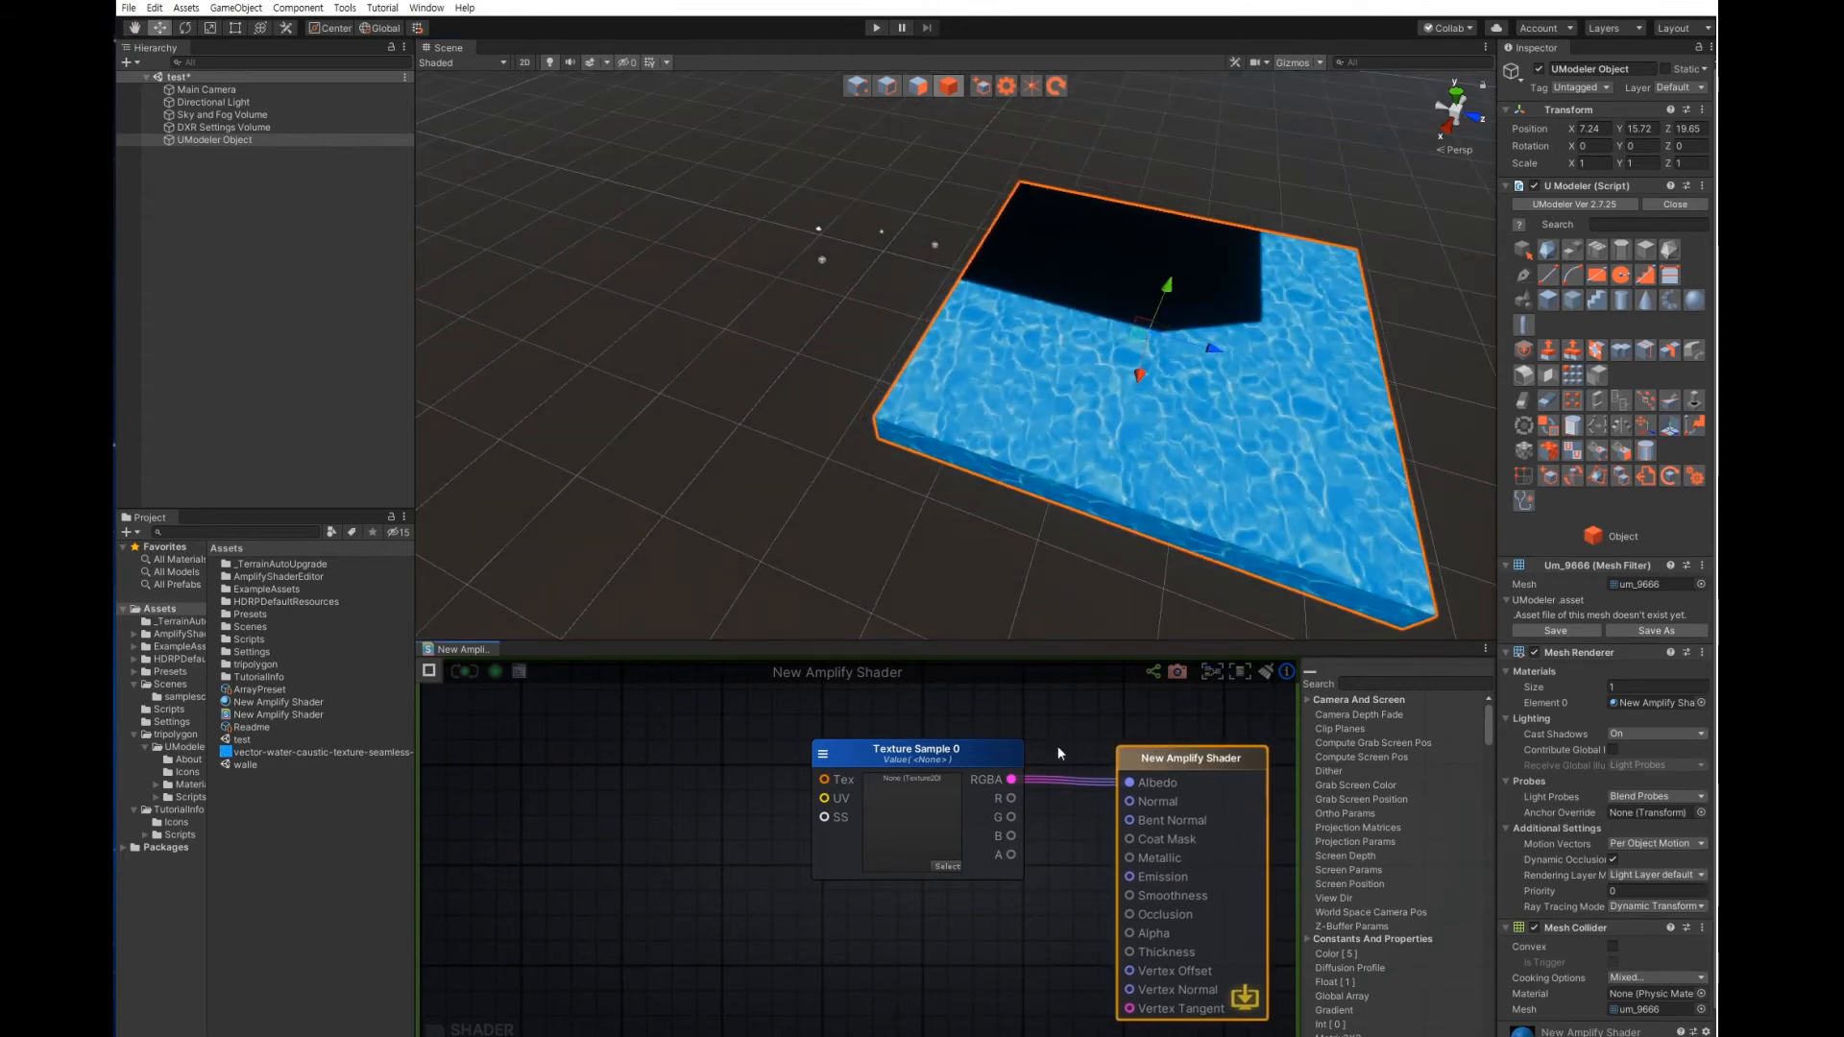
drag(963, 779, 1009, 790)
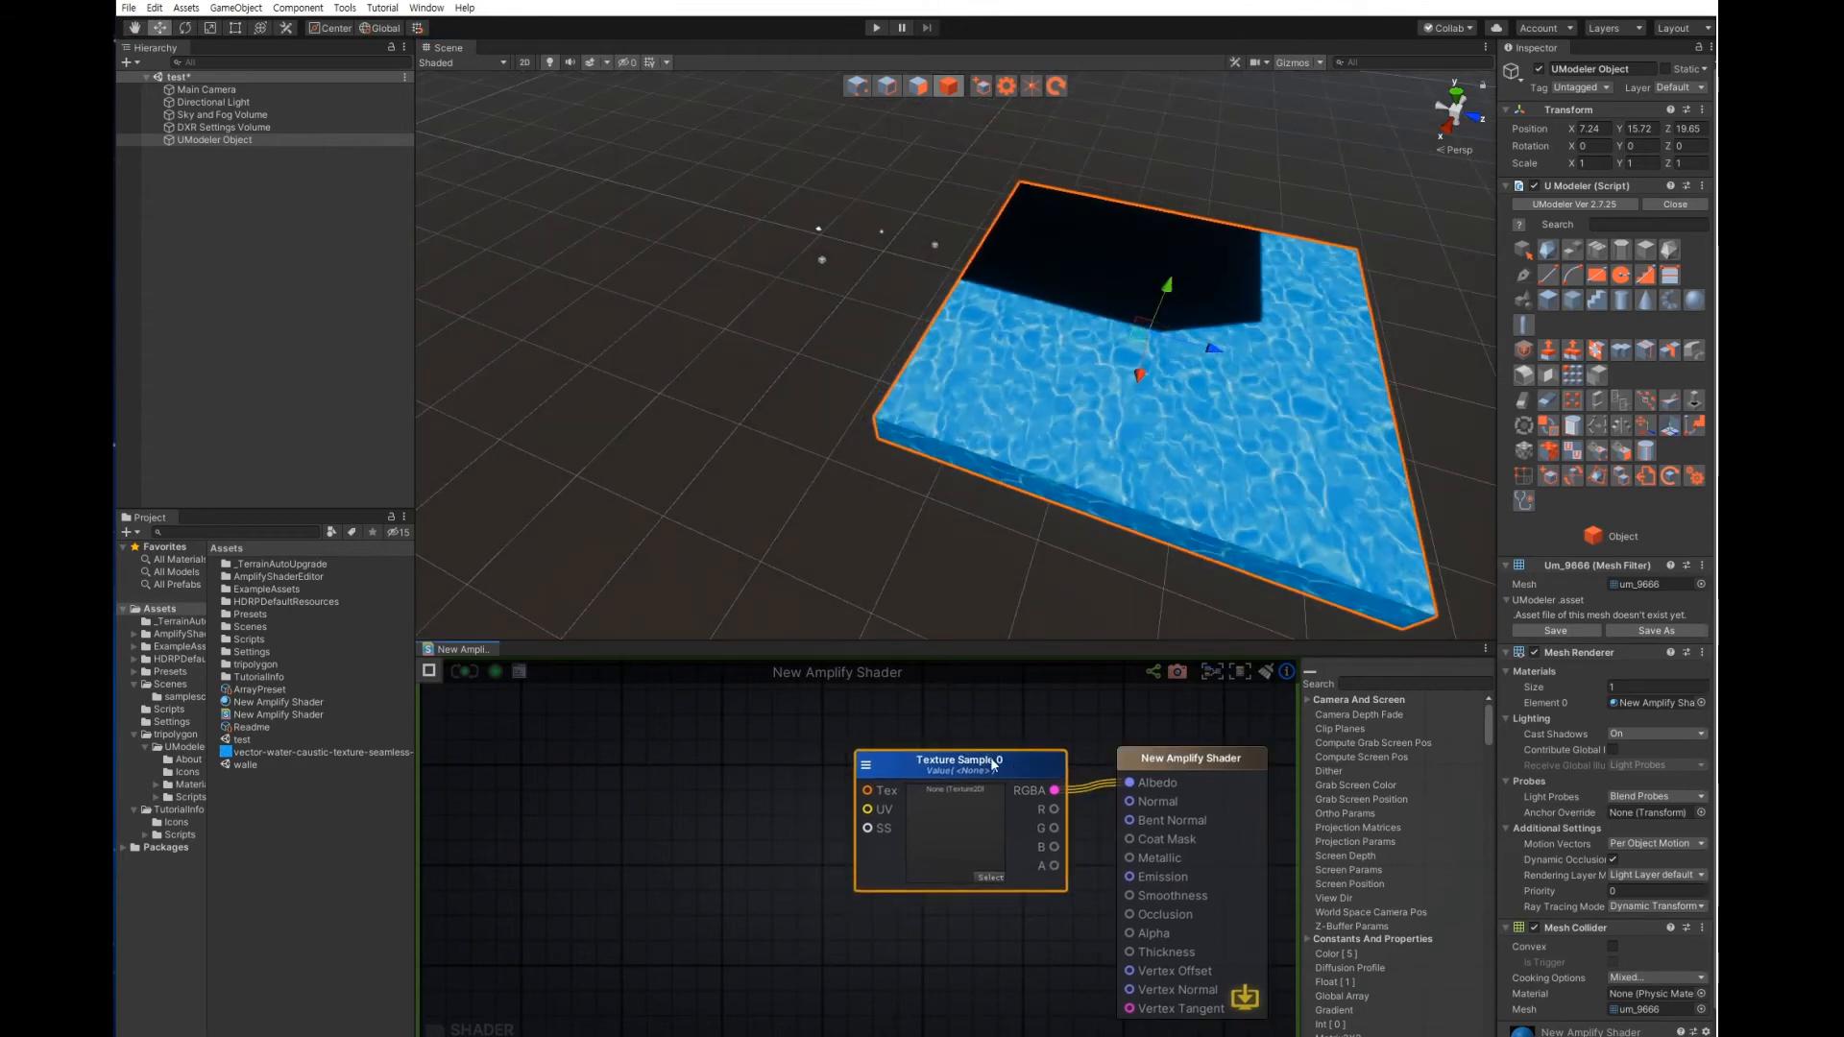
click(691, 818)
Add a Panner node to the graph and place it to the left of the Texture Sample node
middle_drag(838, 874, 851, 873)
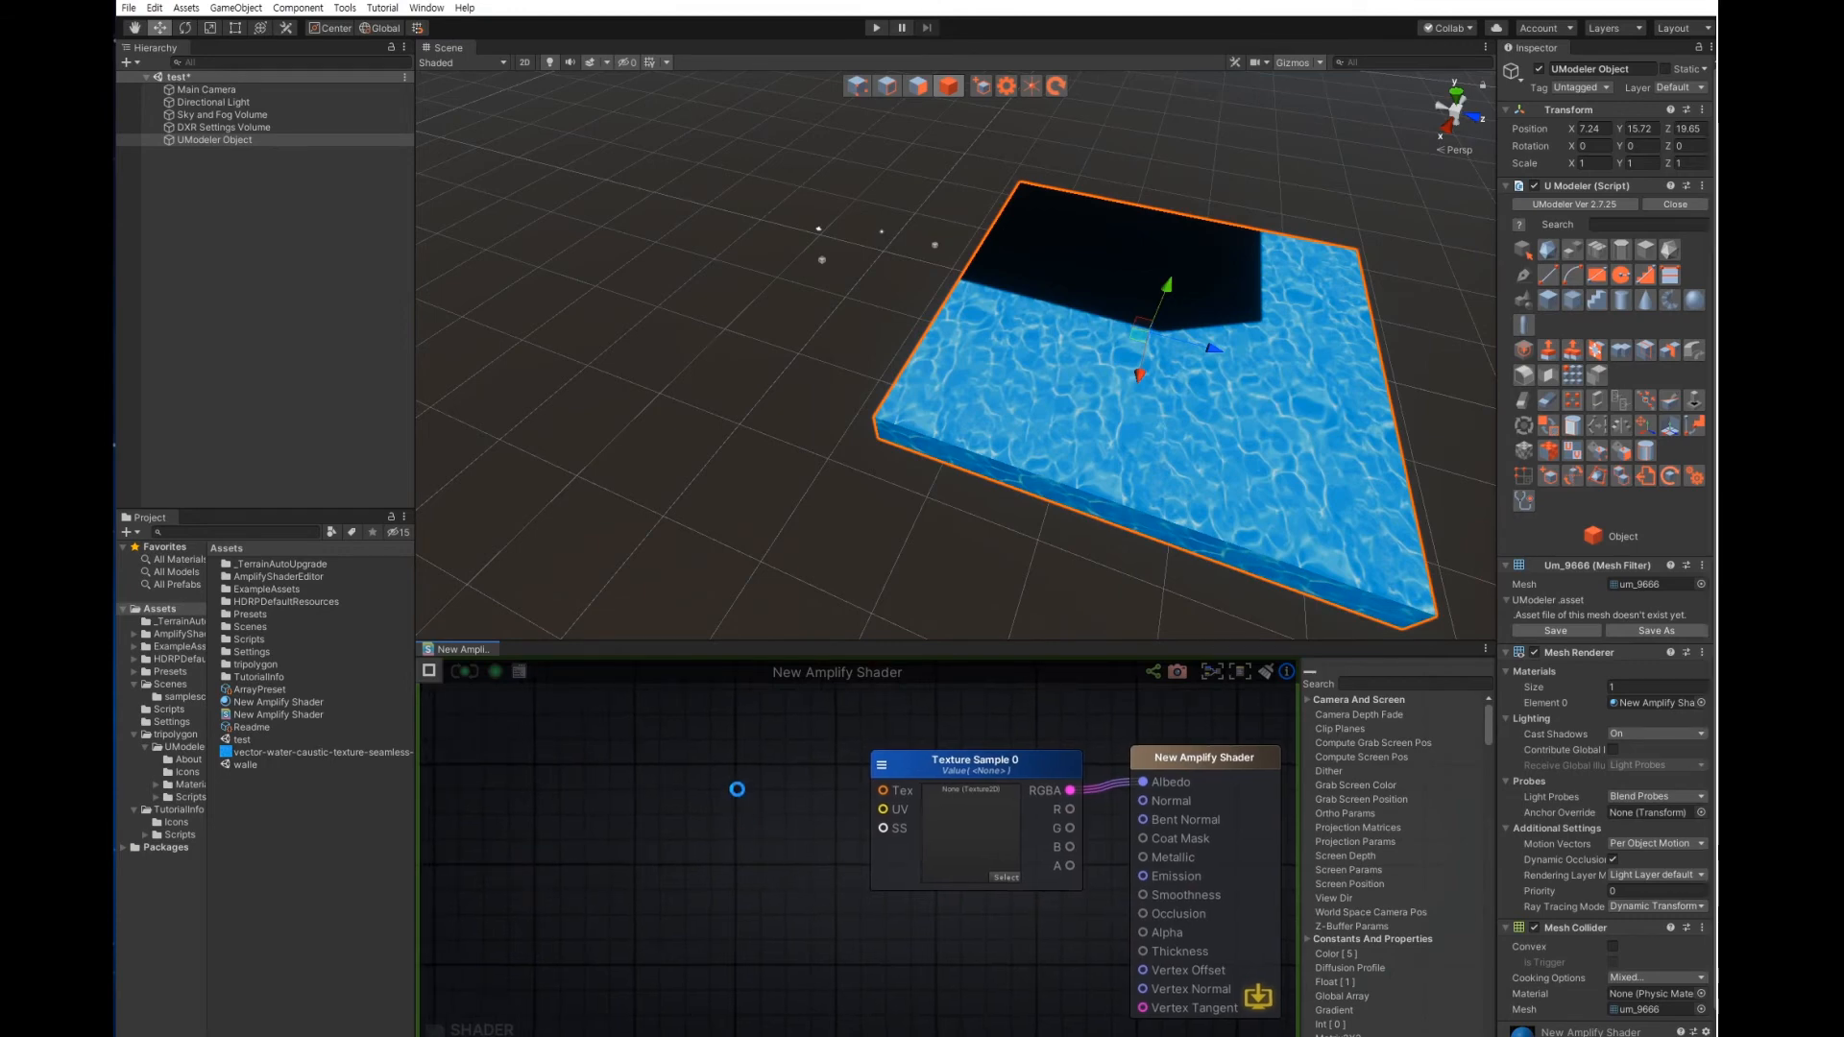
middle_drag(746, 725, 832, 755)
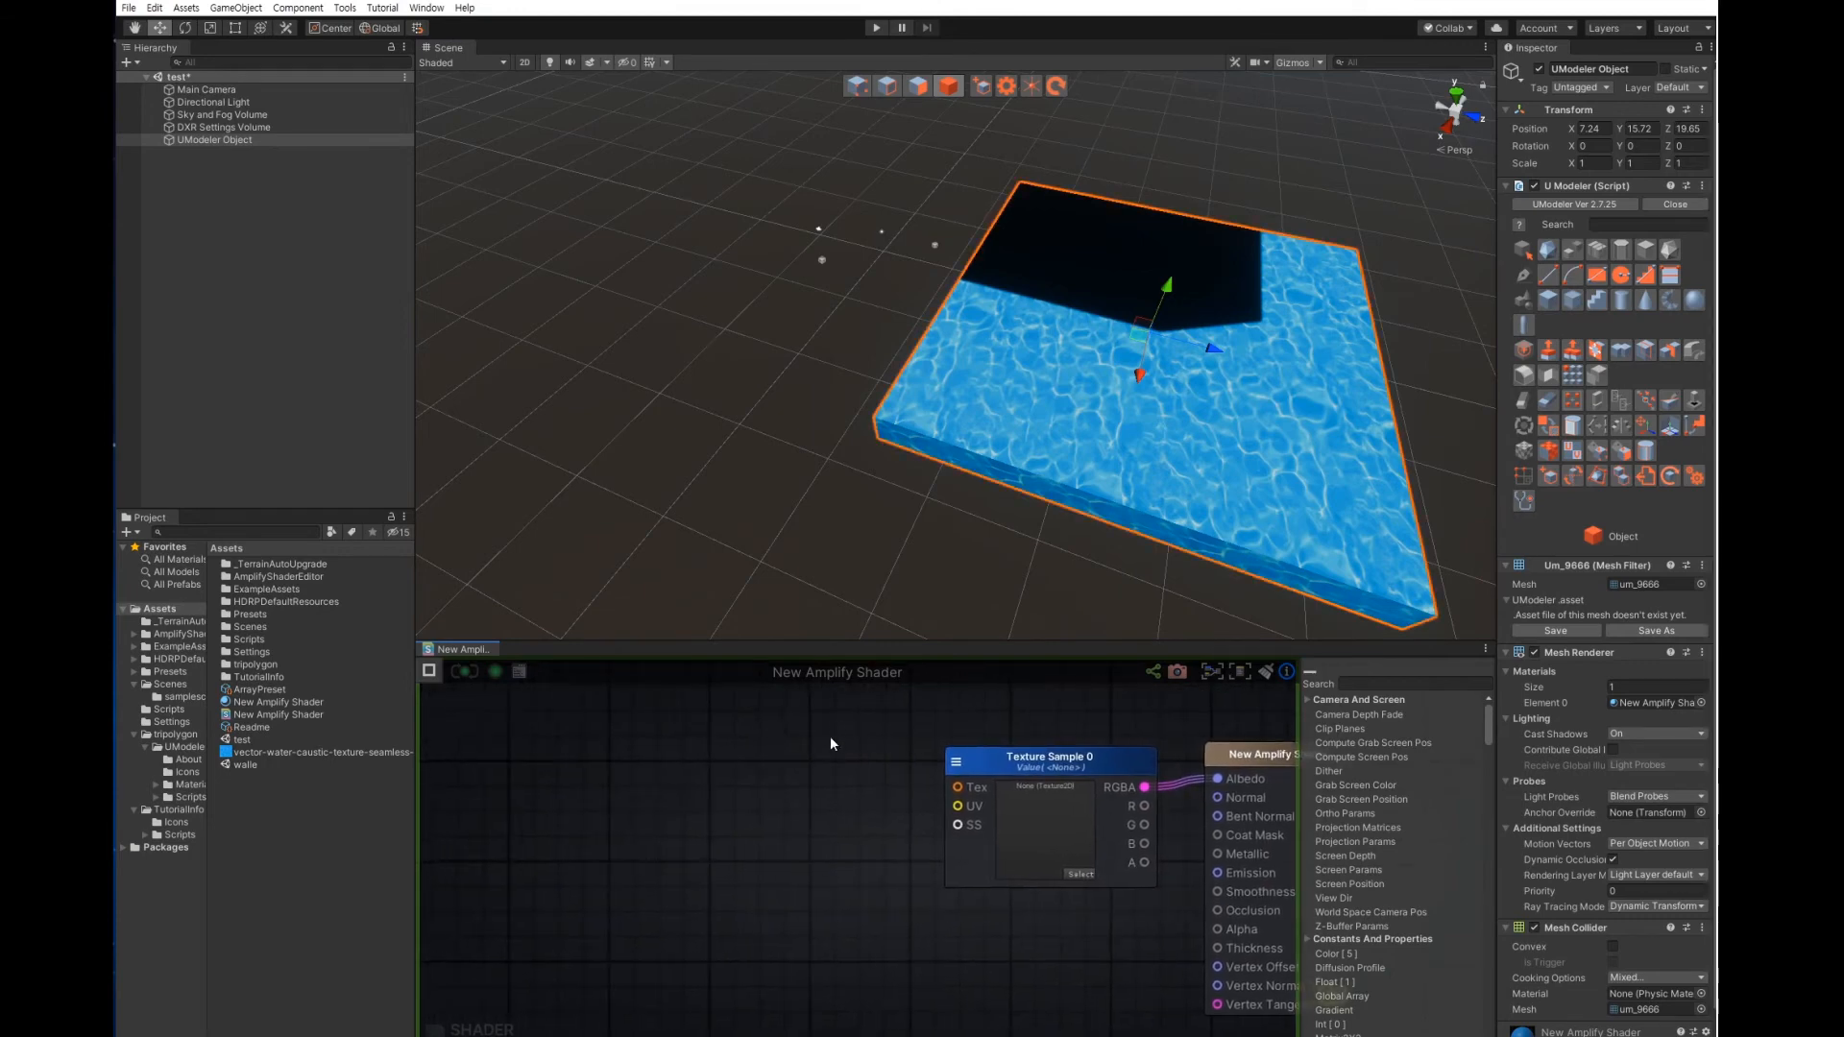
right_click(797, 742)
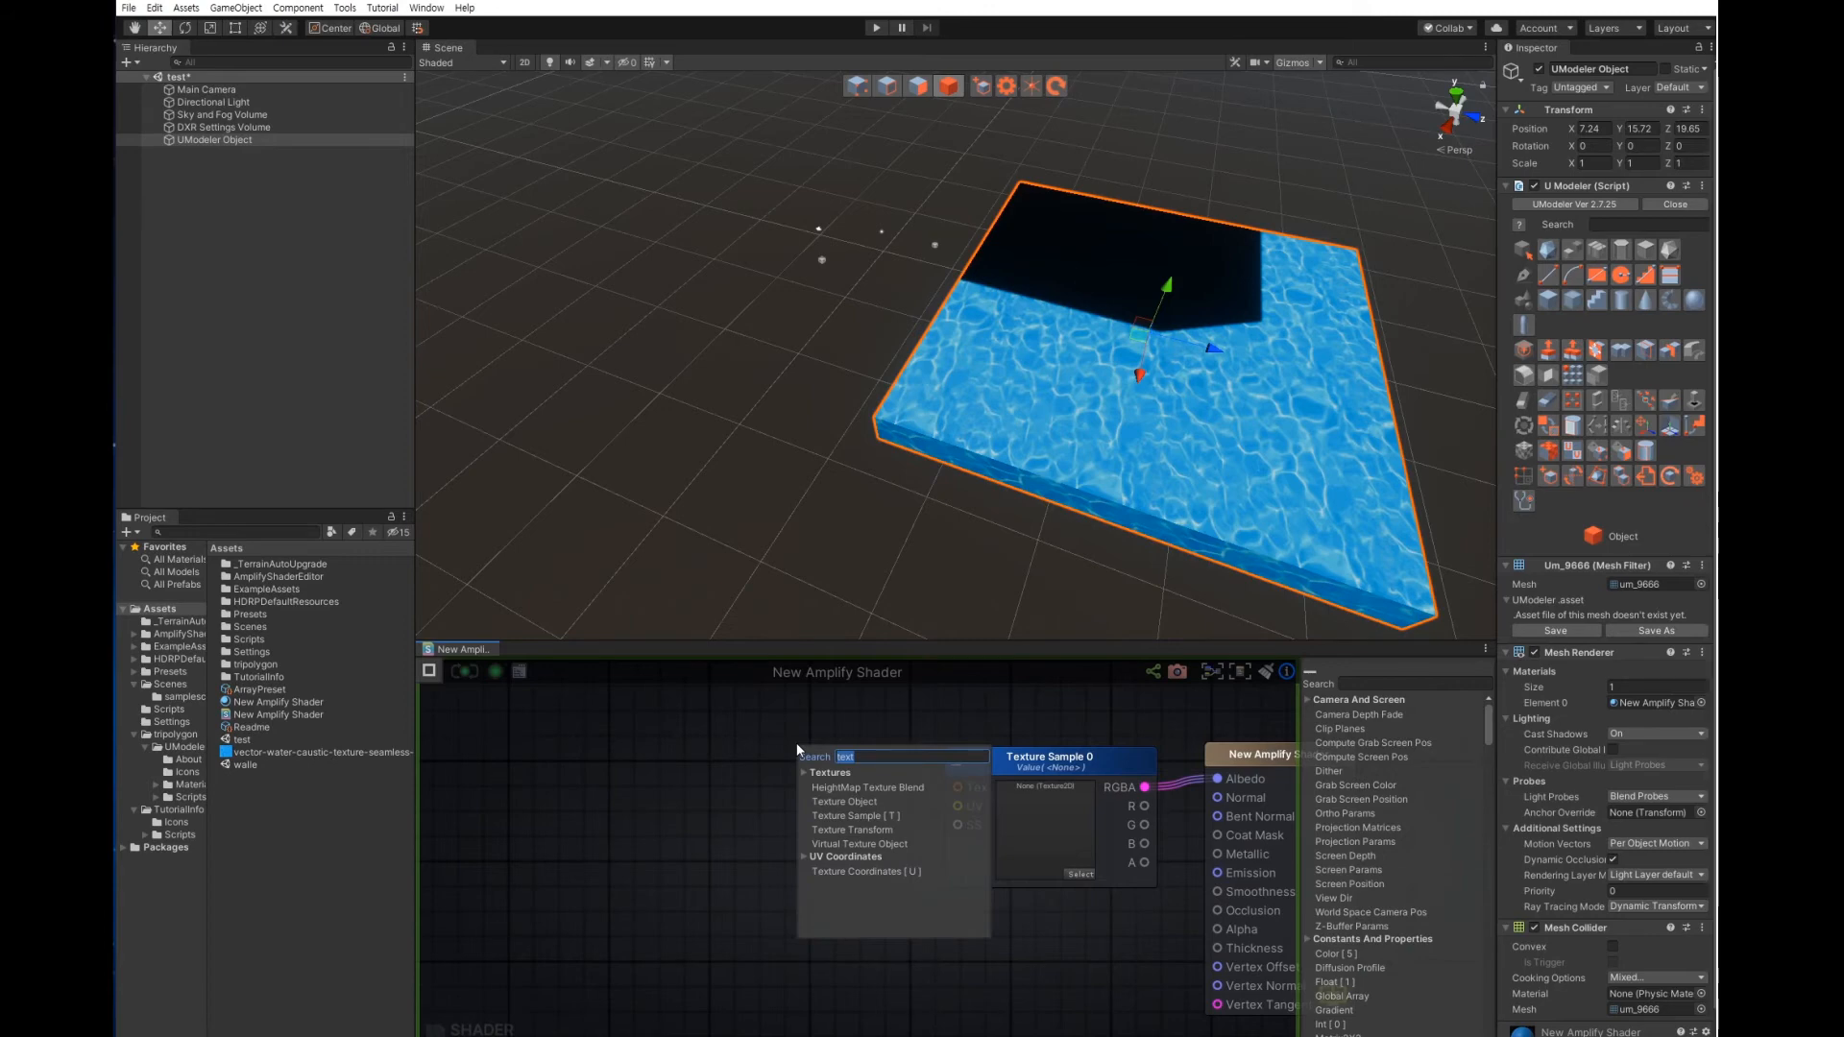
text(pann)
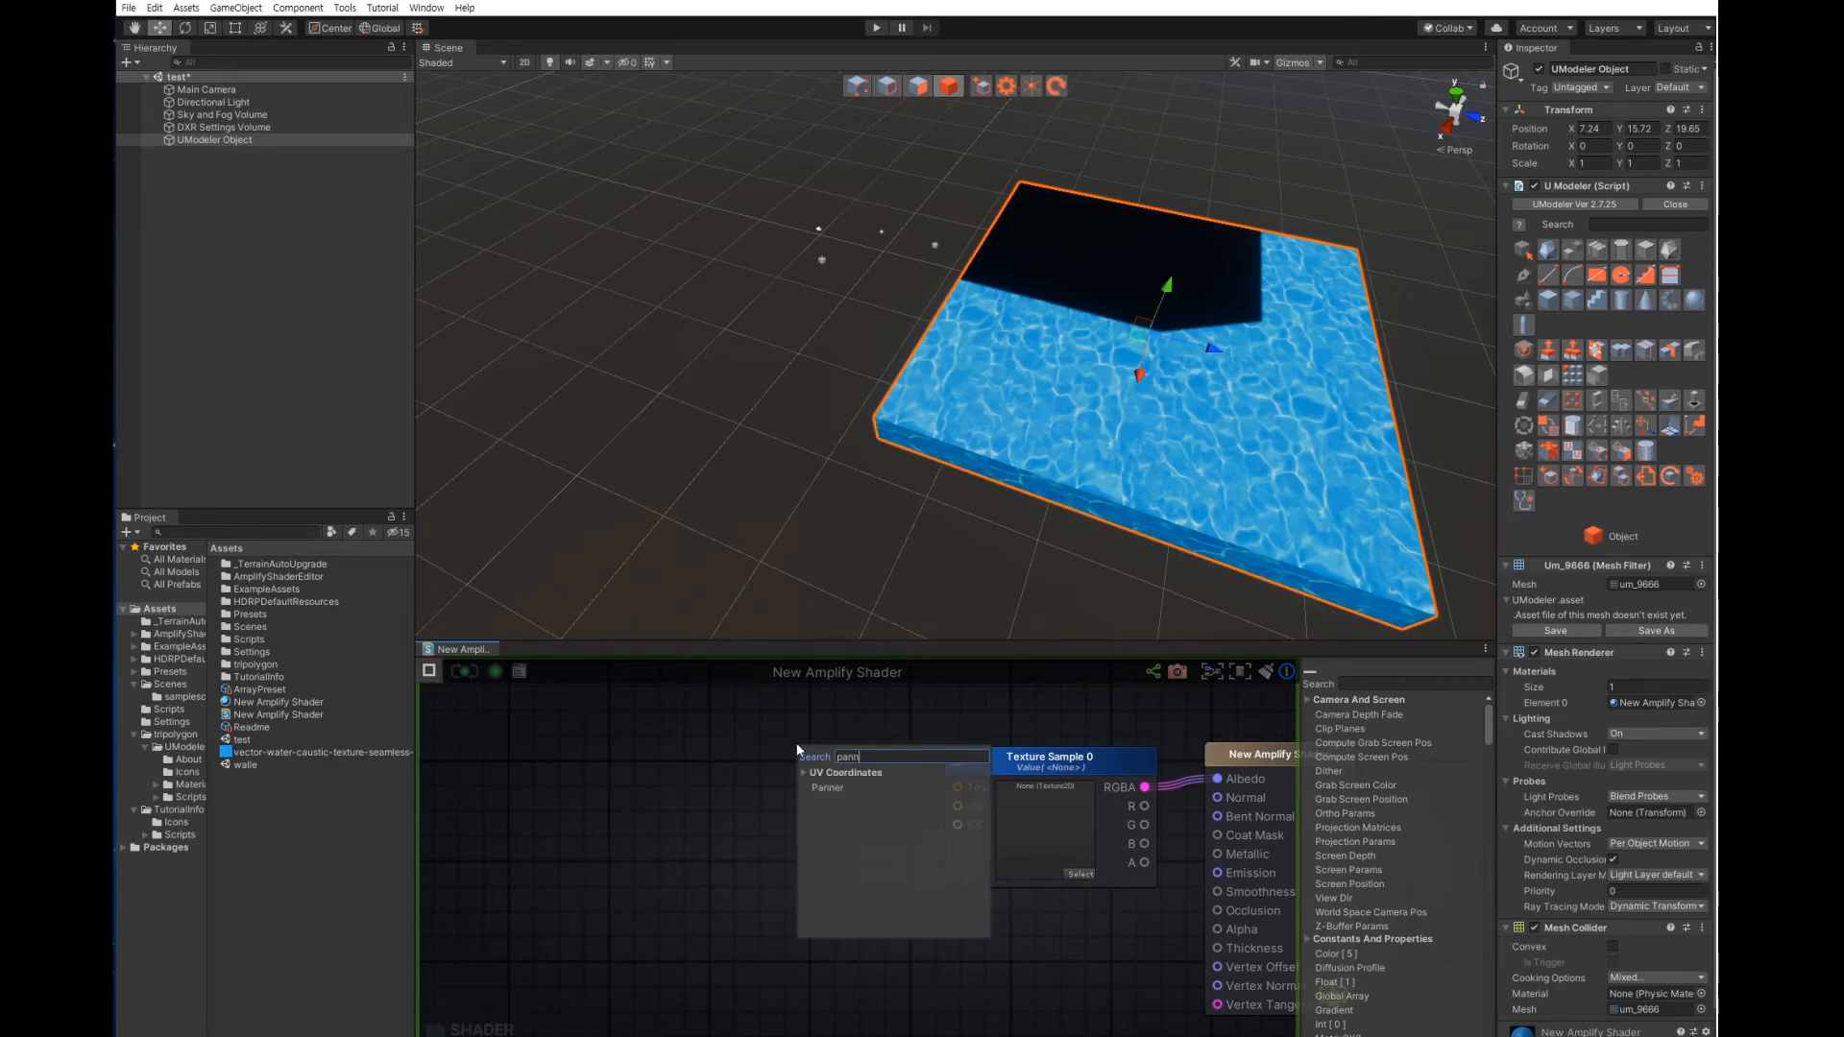
click(857, 789)
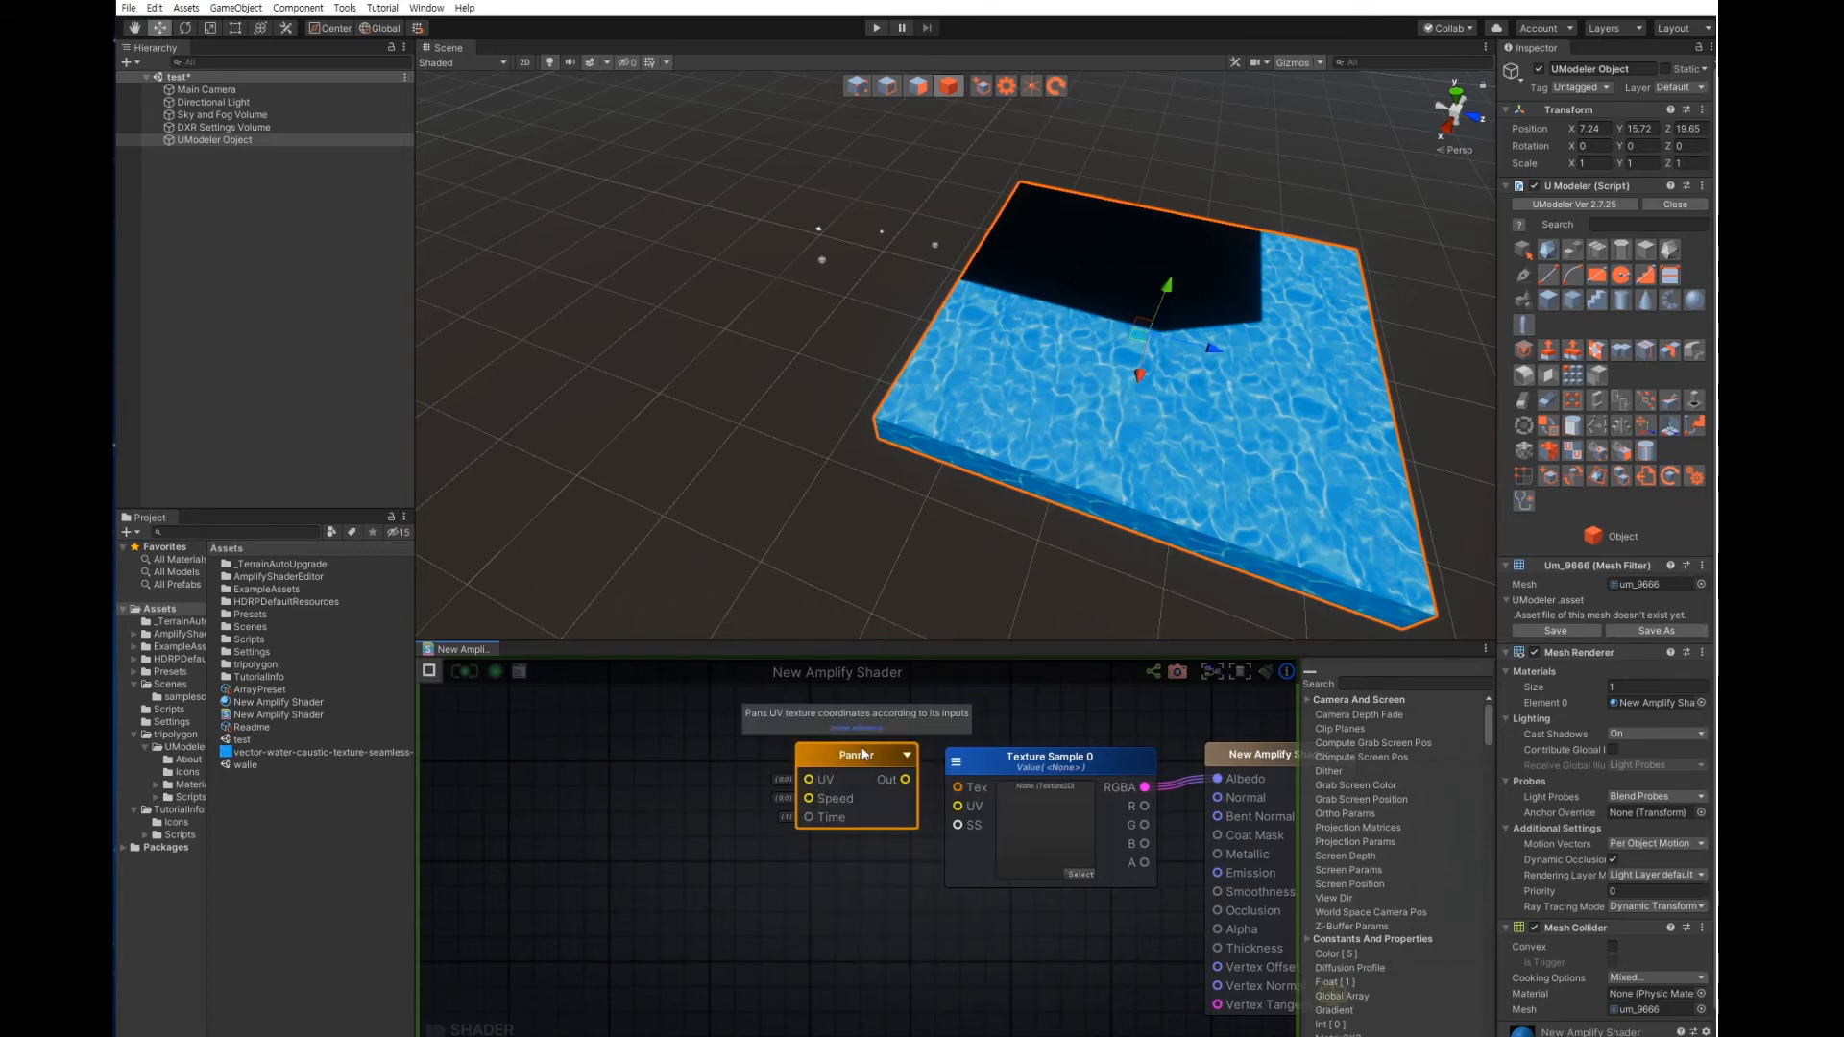
drag(857, 756, 796, 756)
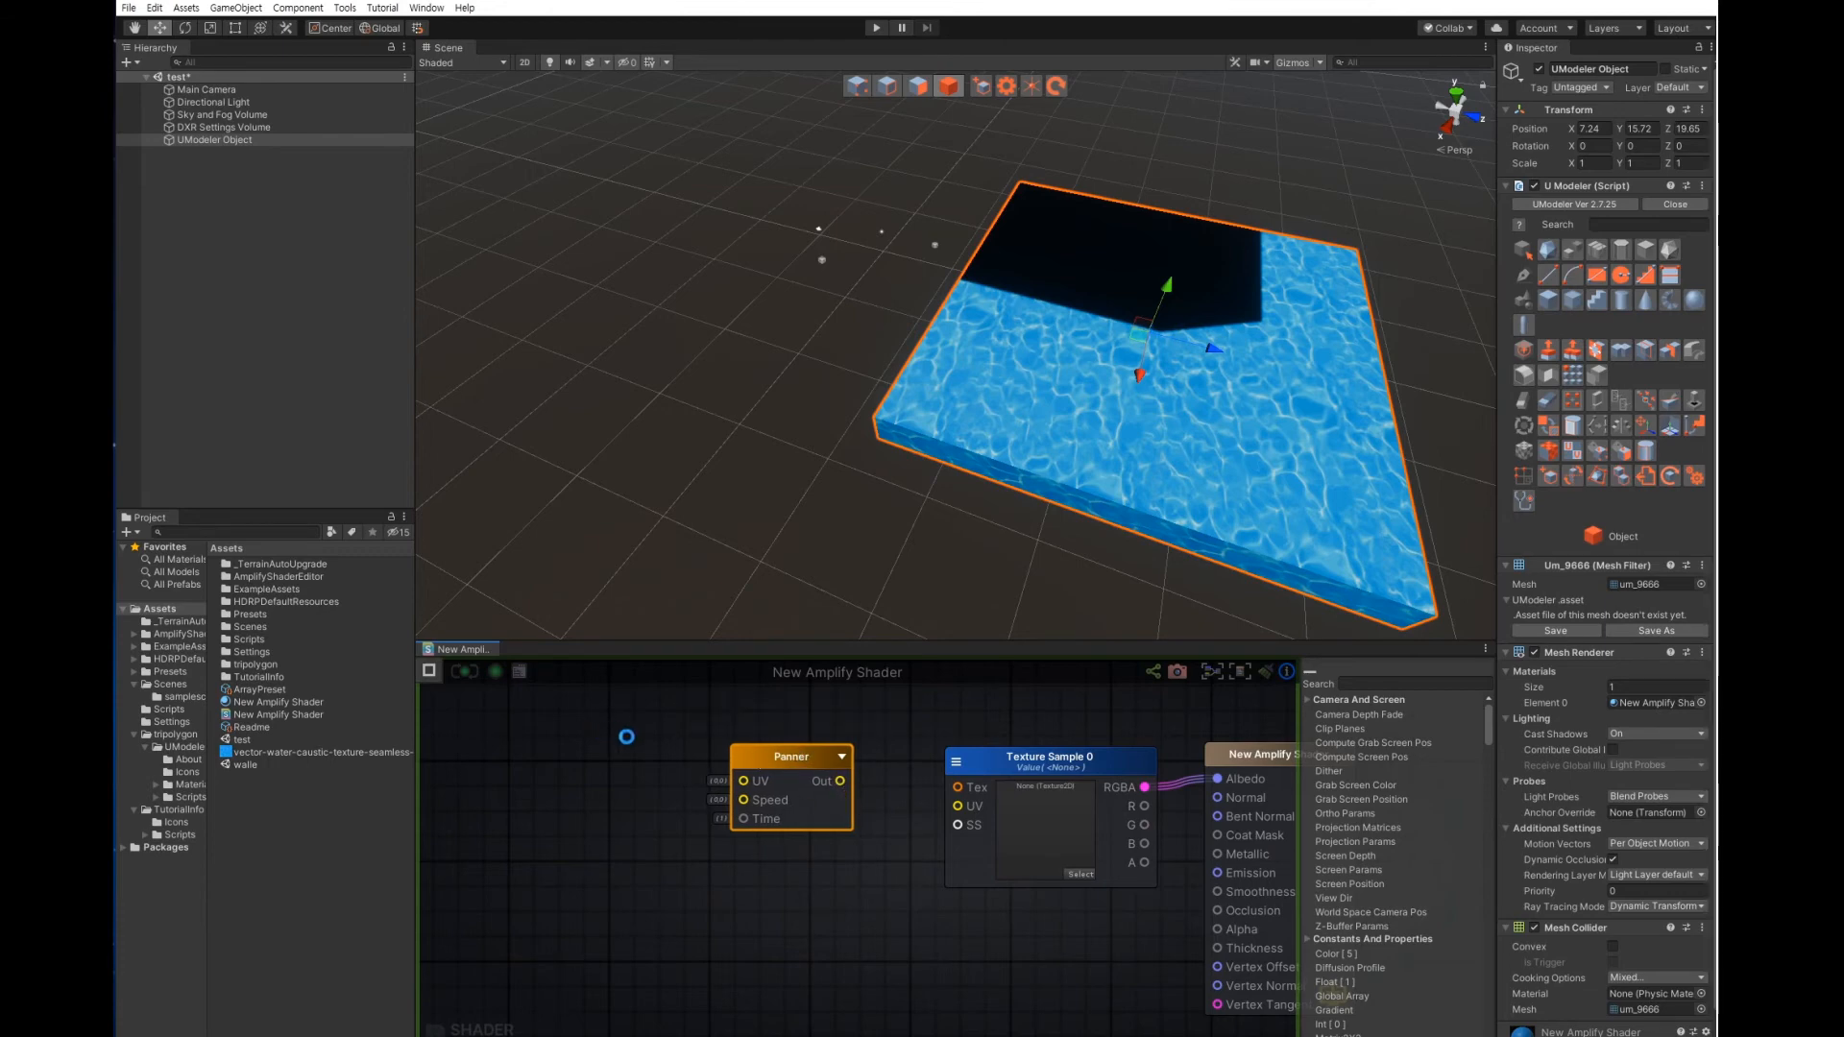
Add a Texture Coordinates node and place it to the upper left of the Panner node
middle_drag(677, 793, 796, 823)
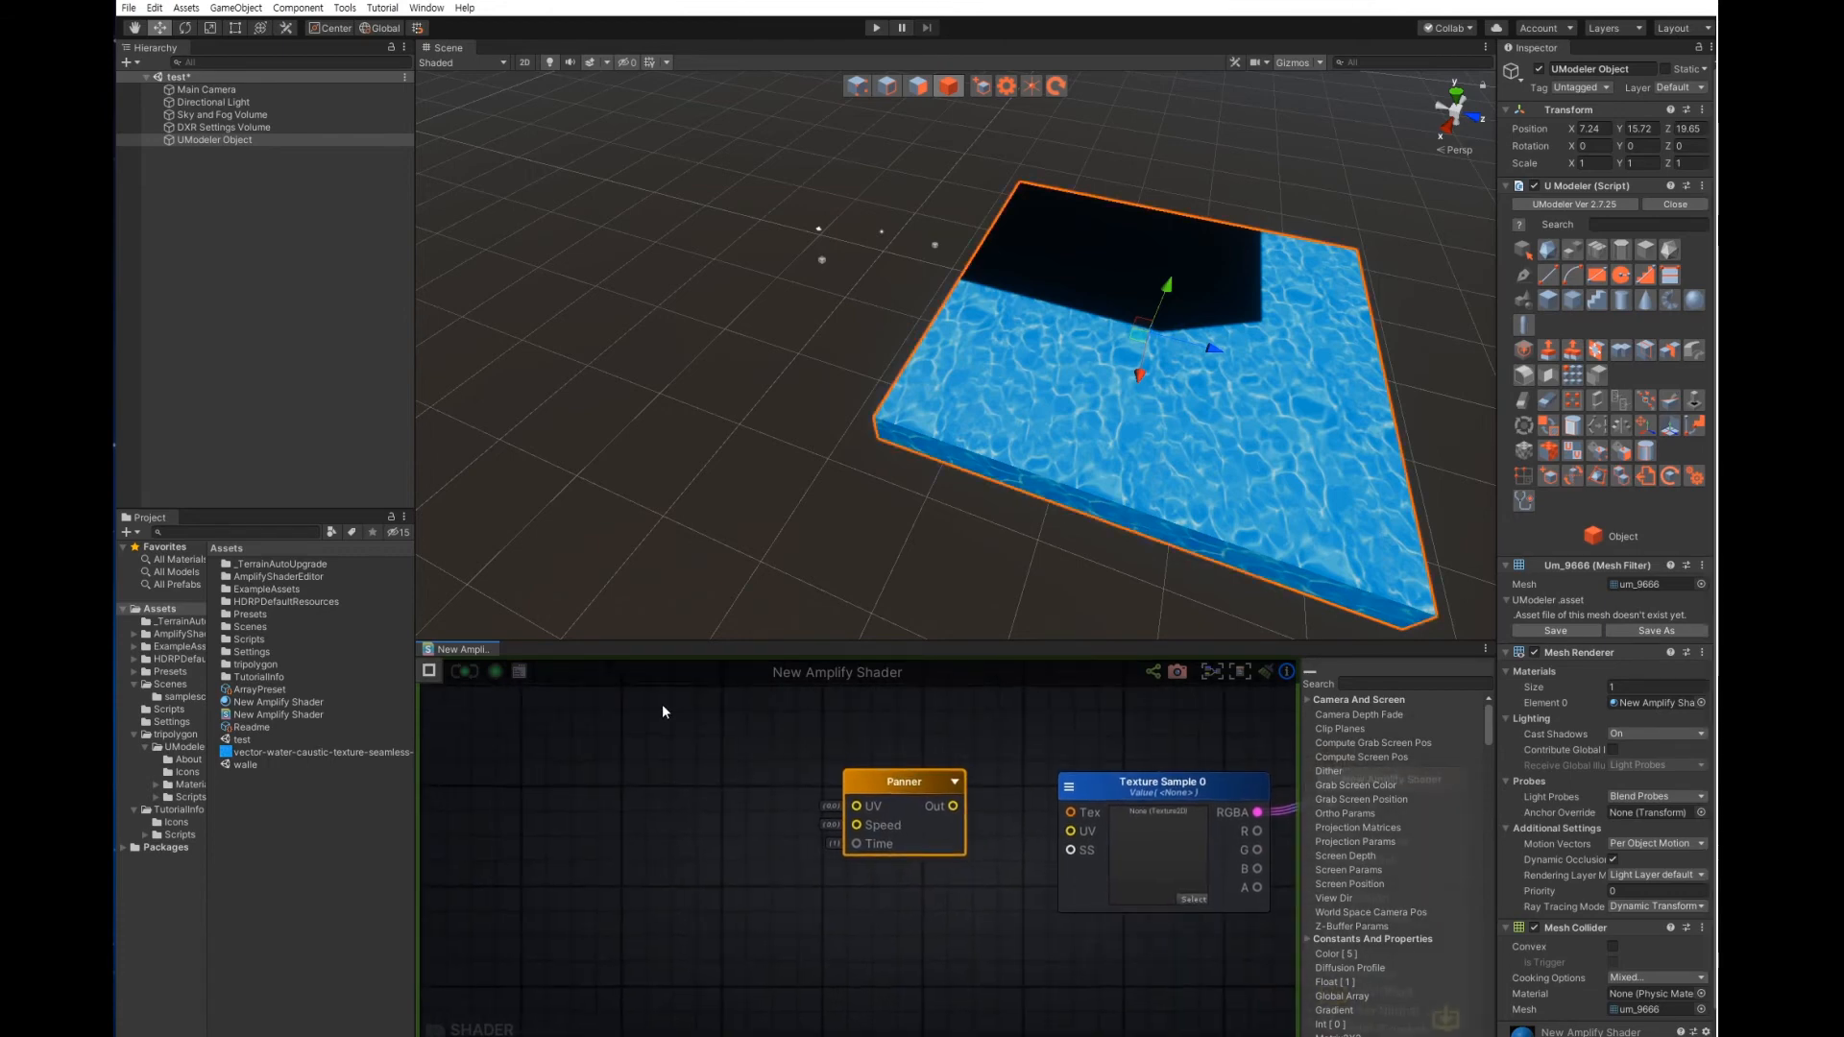
right_click(663, 711)
text(tex)
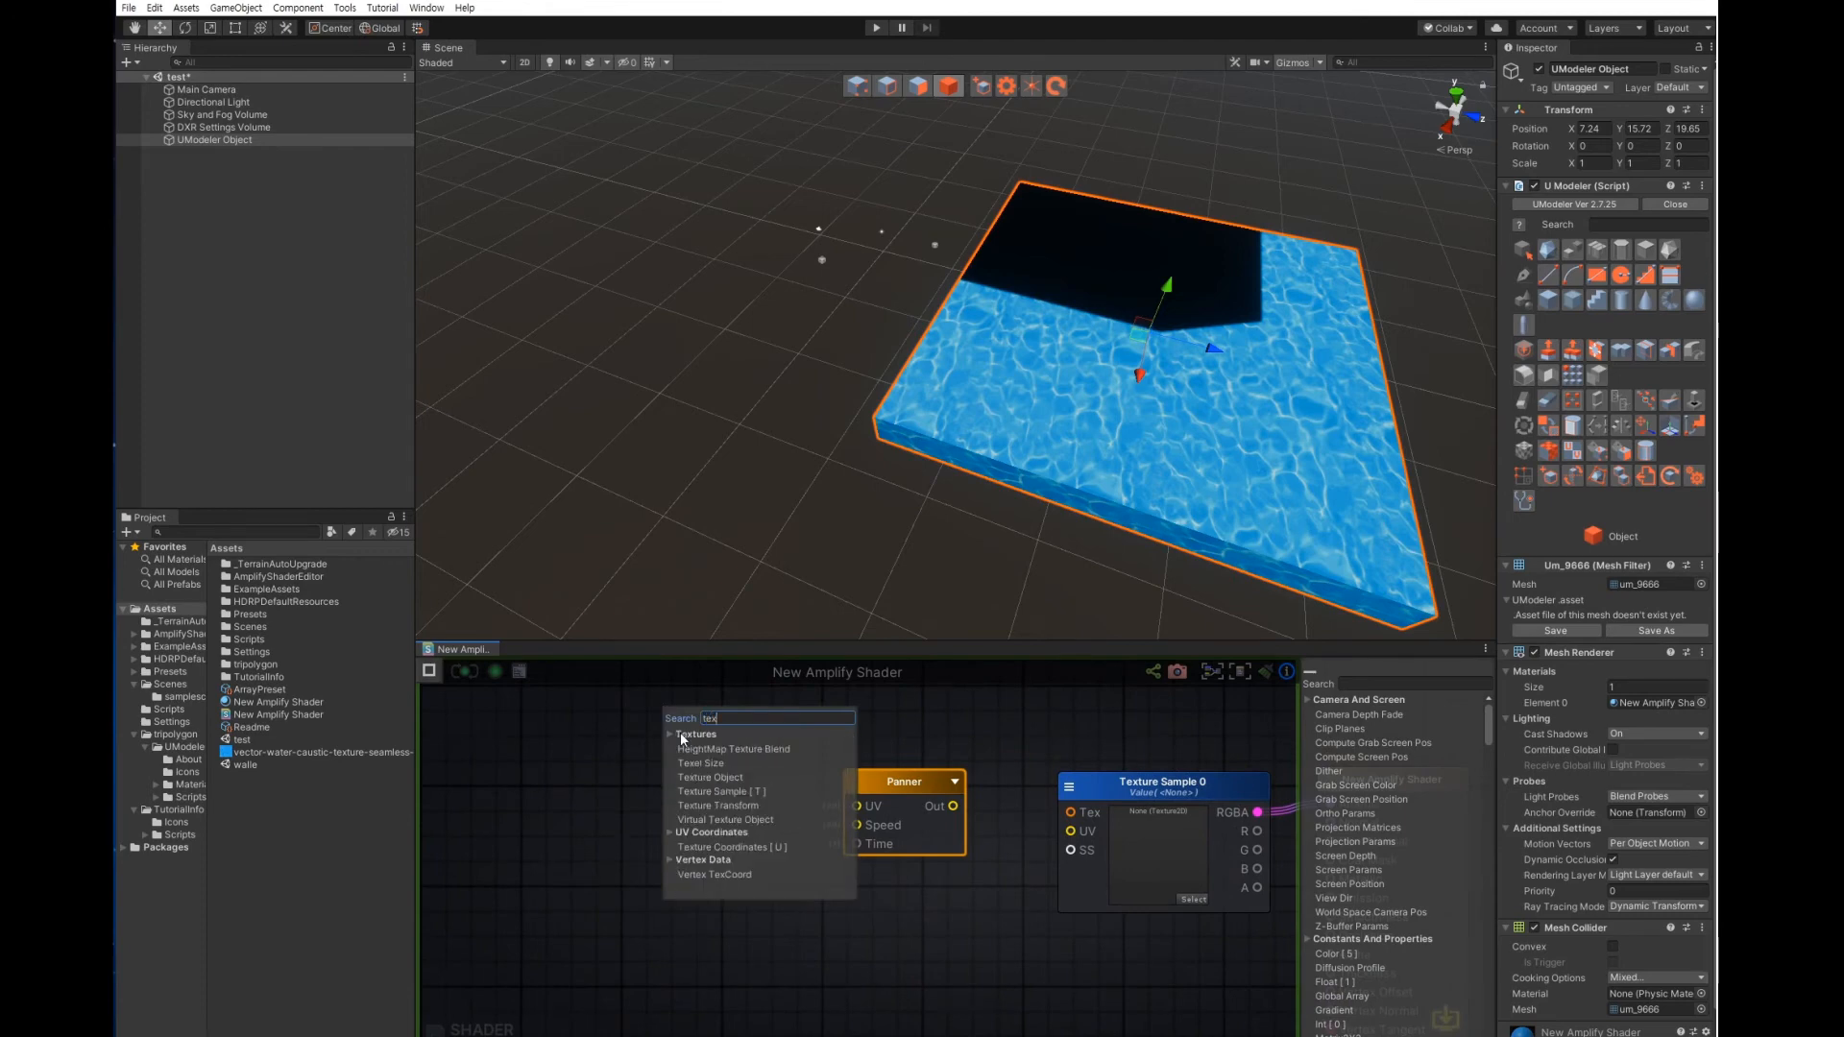
click(746, 849)
drag(754, 715, 708, 722)
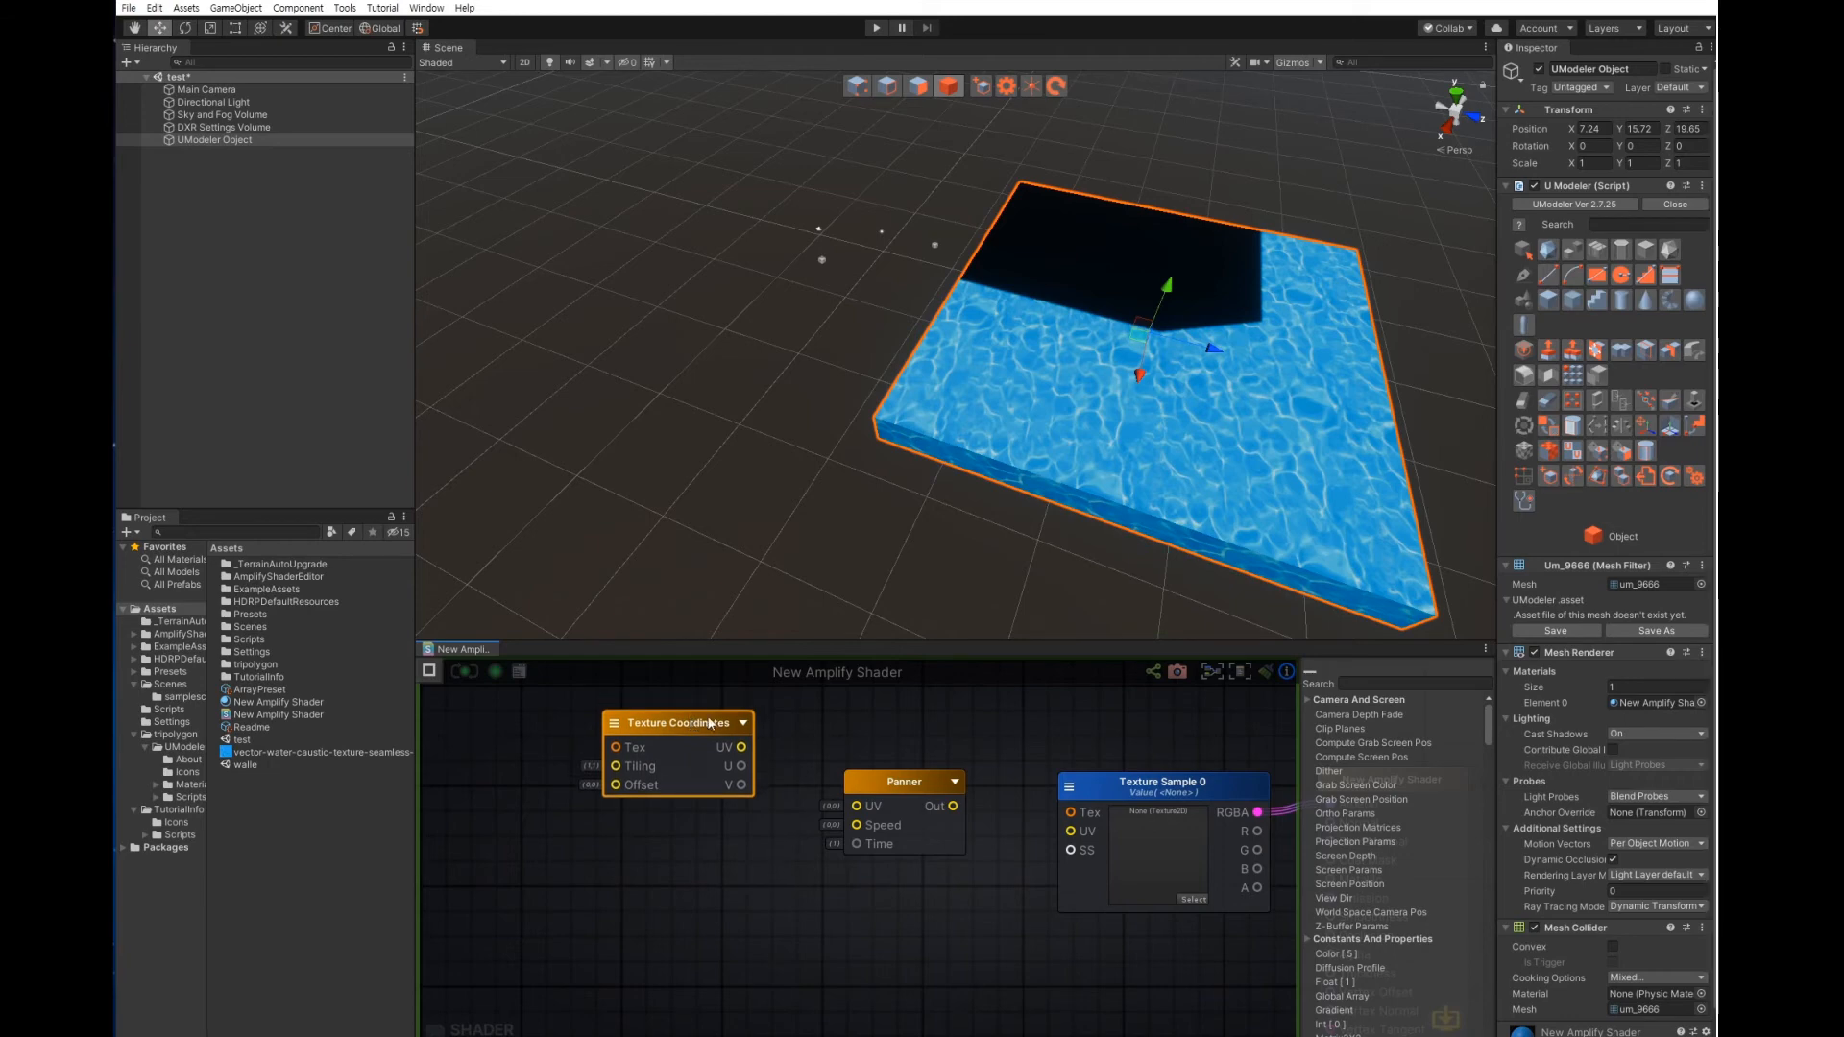
click(667, 842)
Add a Vector2 node below the Texture Coordinates node and set its X value to 1
right_click(711, 864)
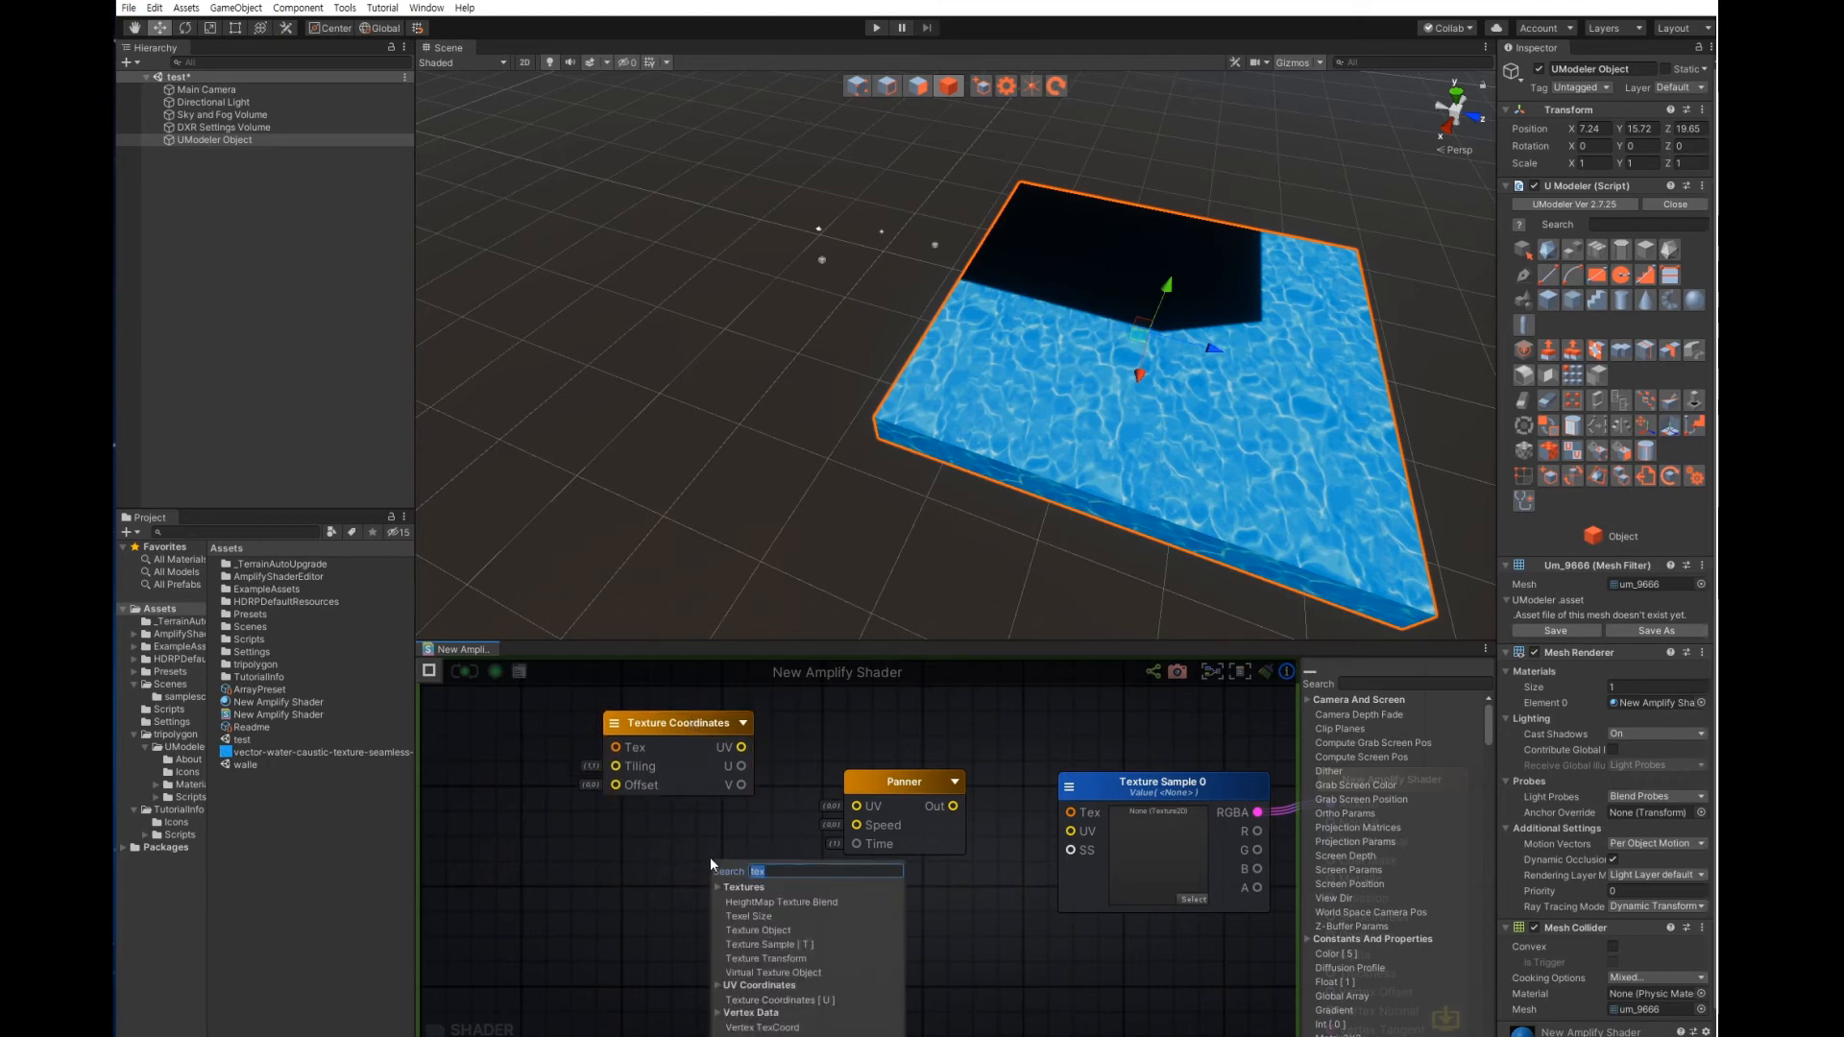
text(ve)
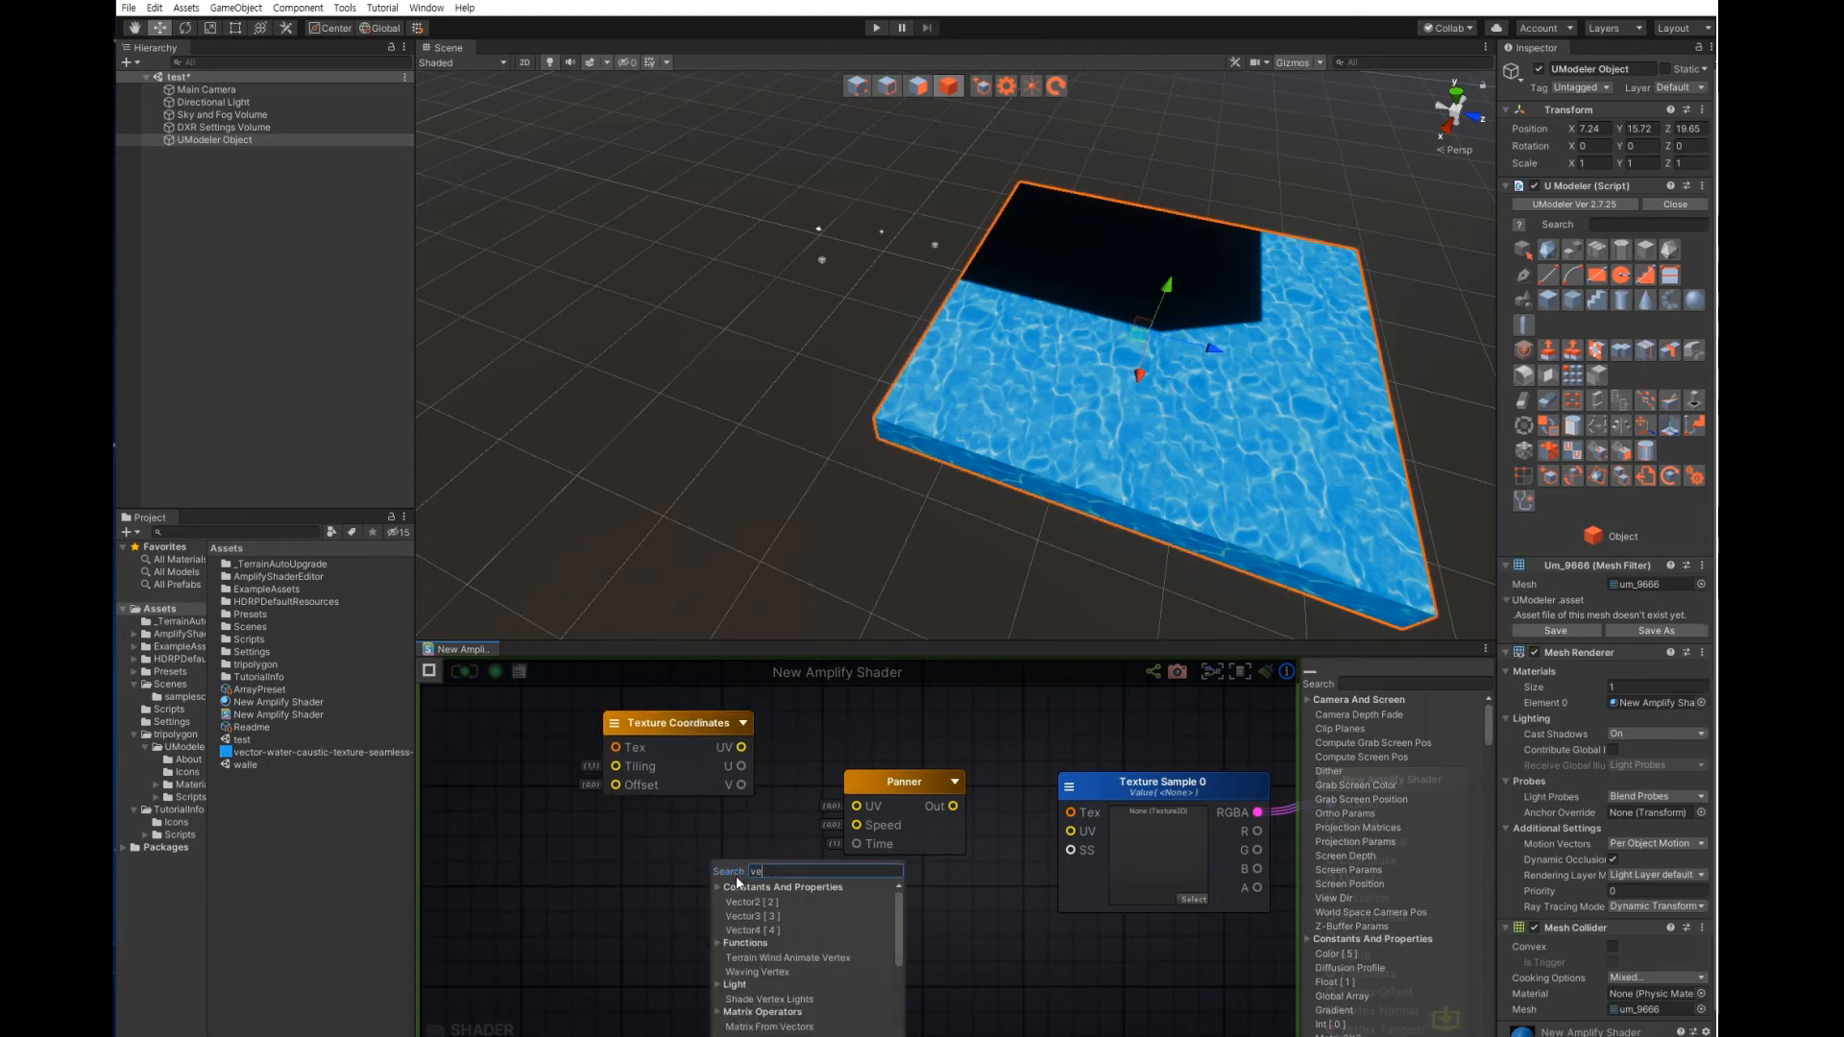
click(753, 903)
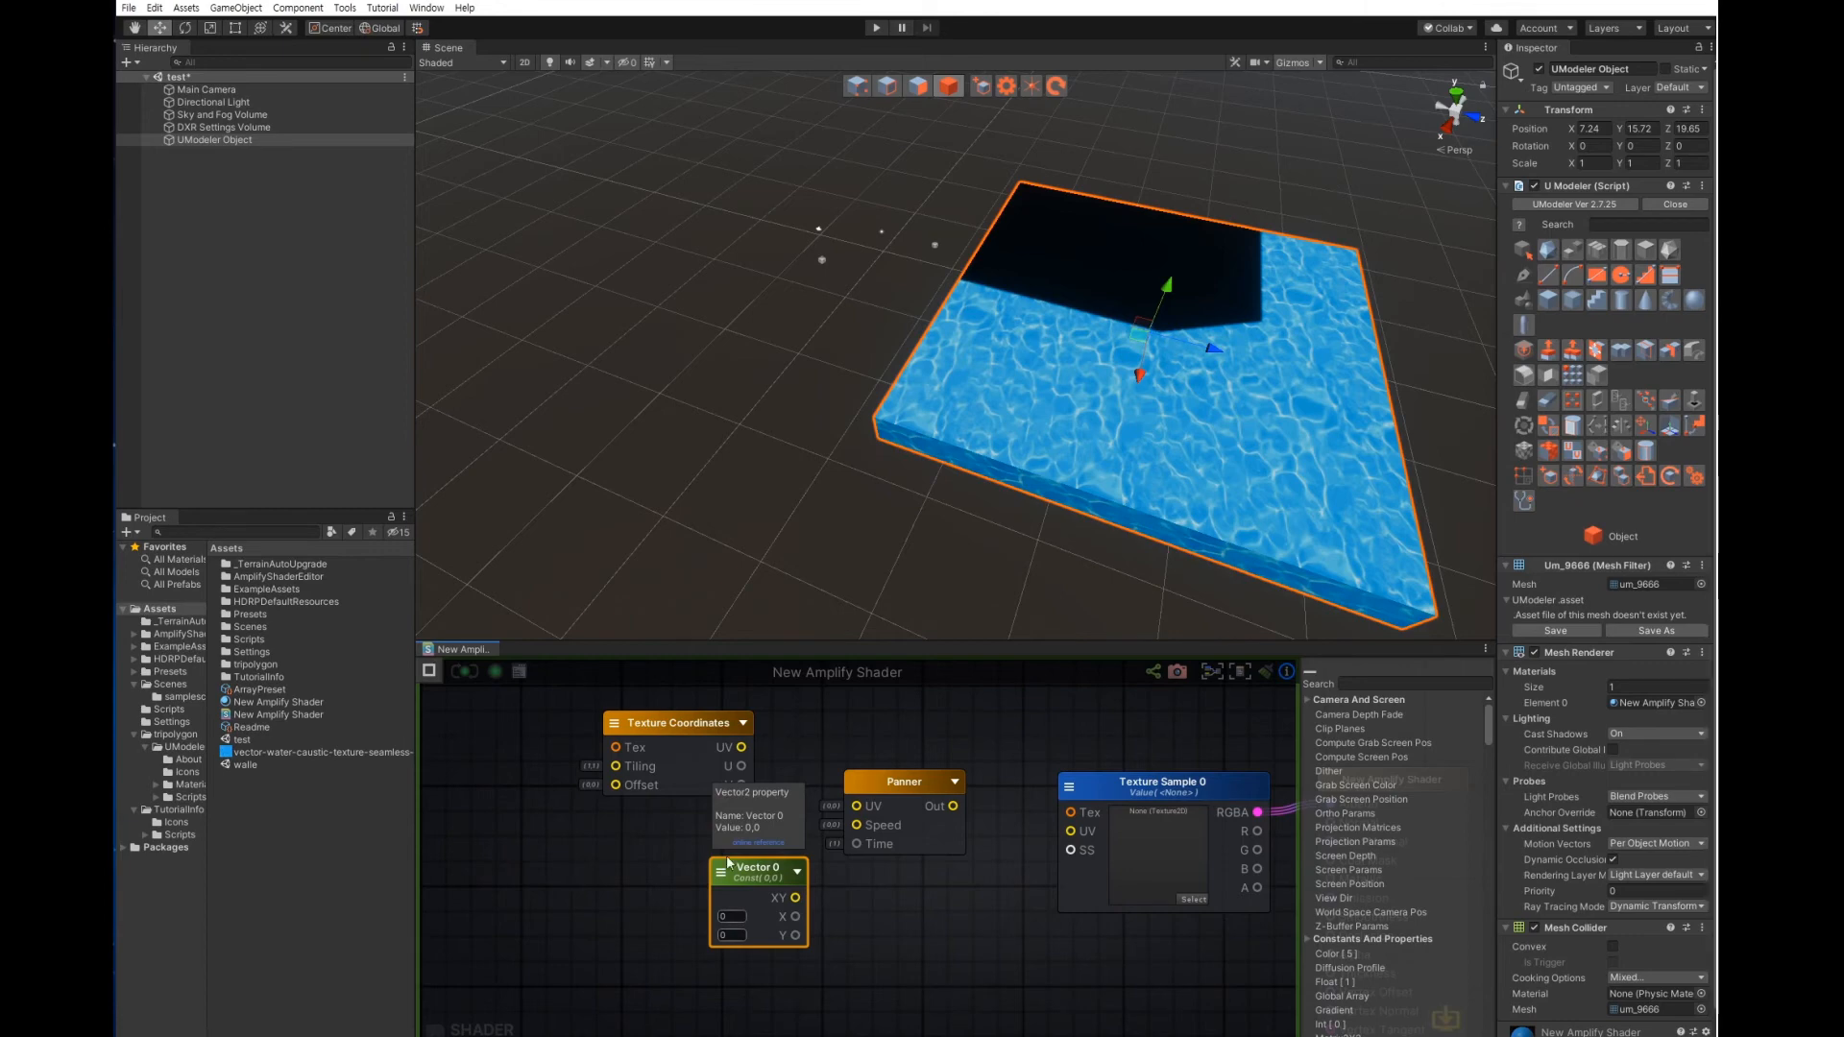
drag(774, 872, 685, 859)
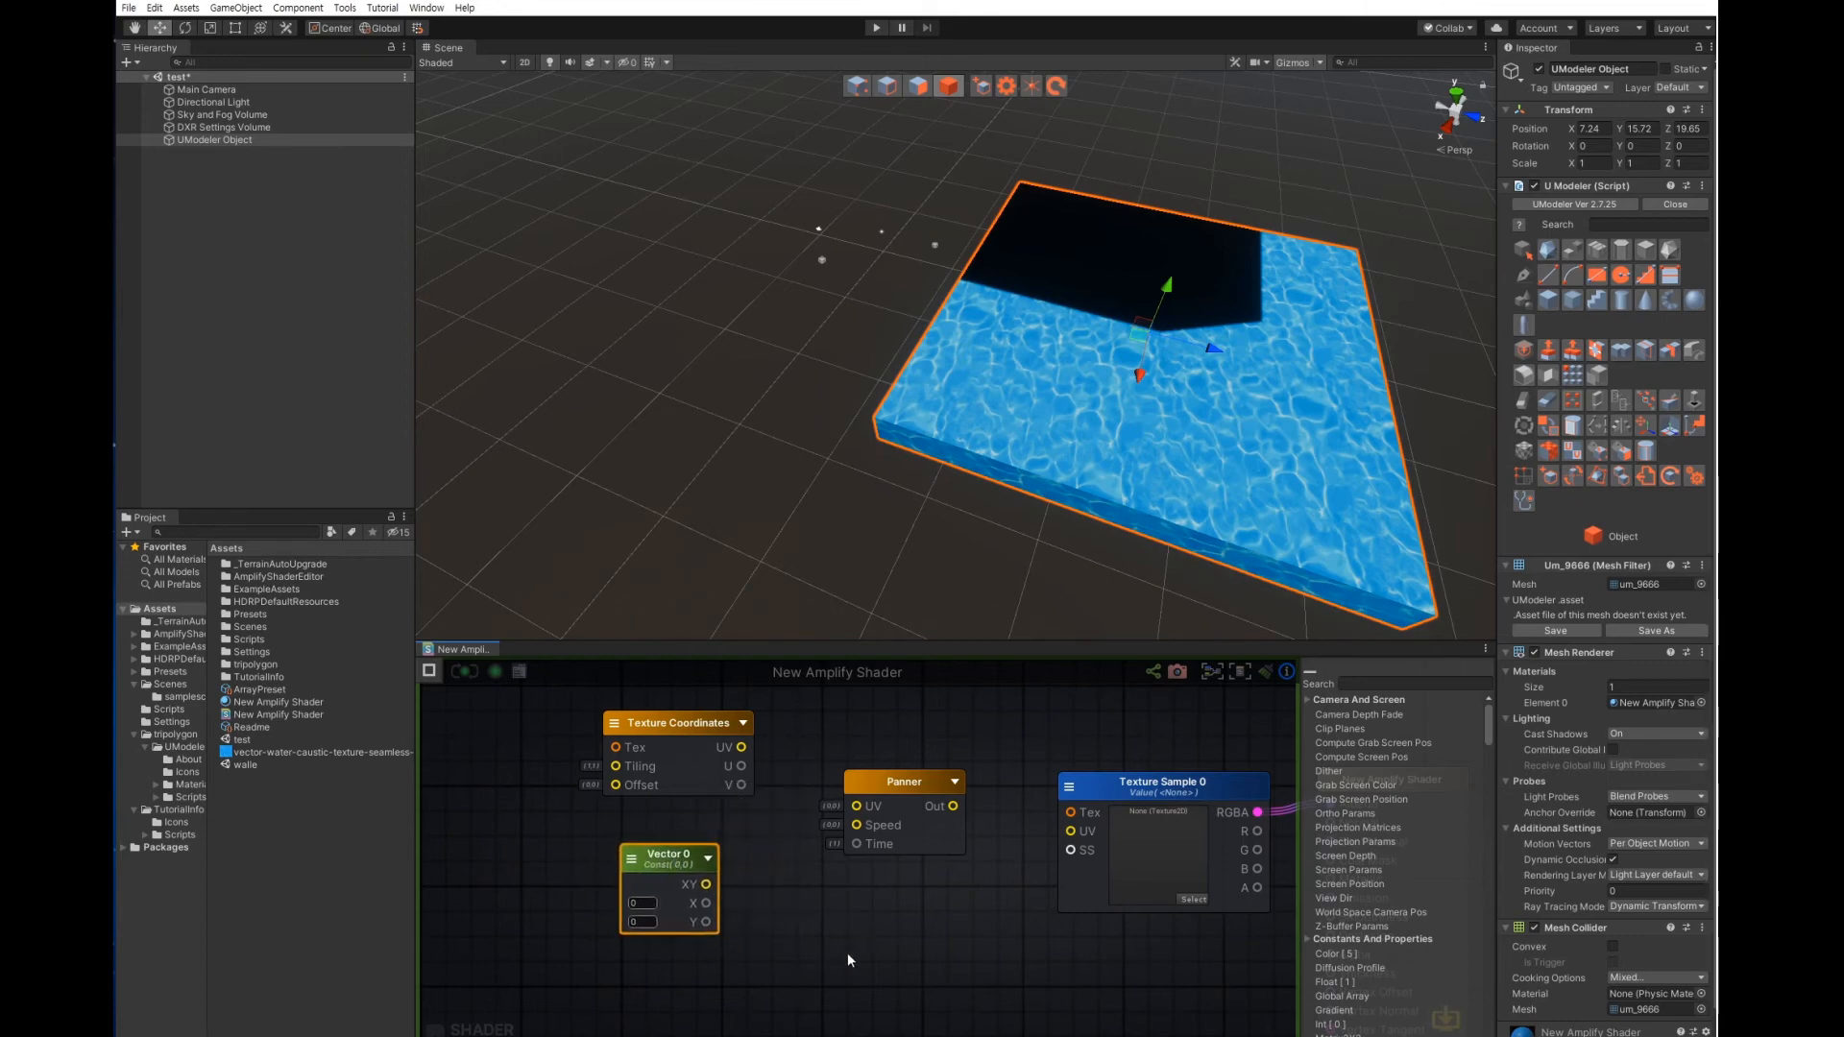
middle_drag(859, 954, 889, 953)
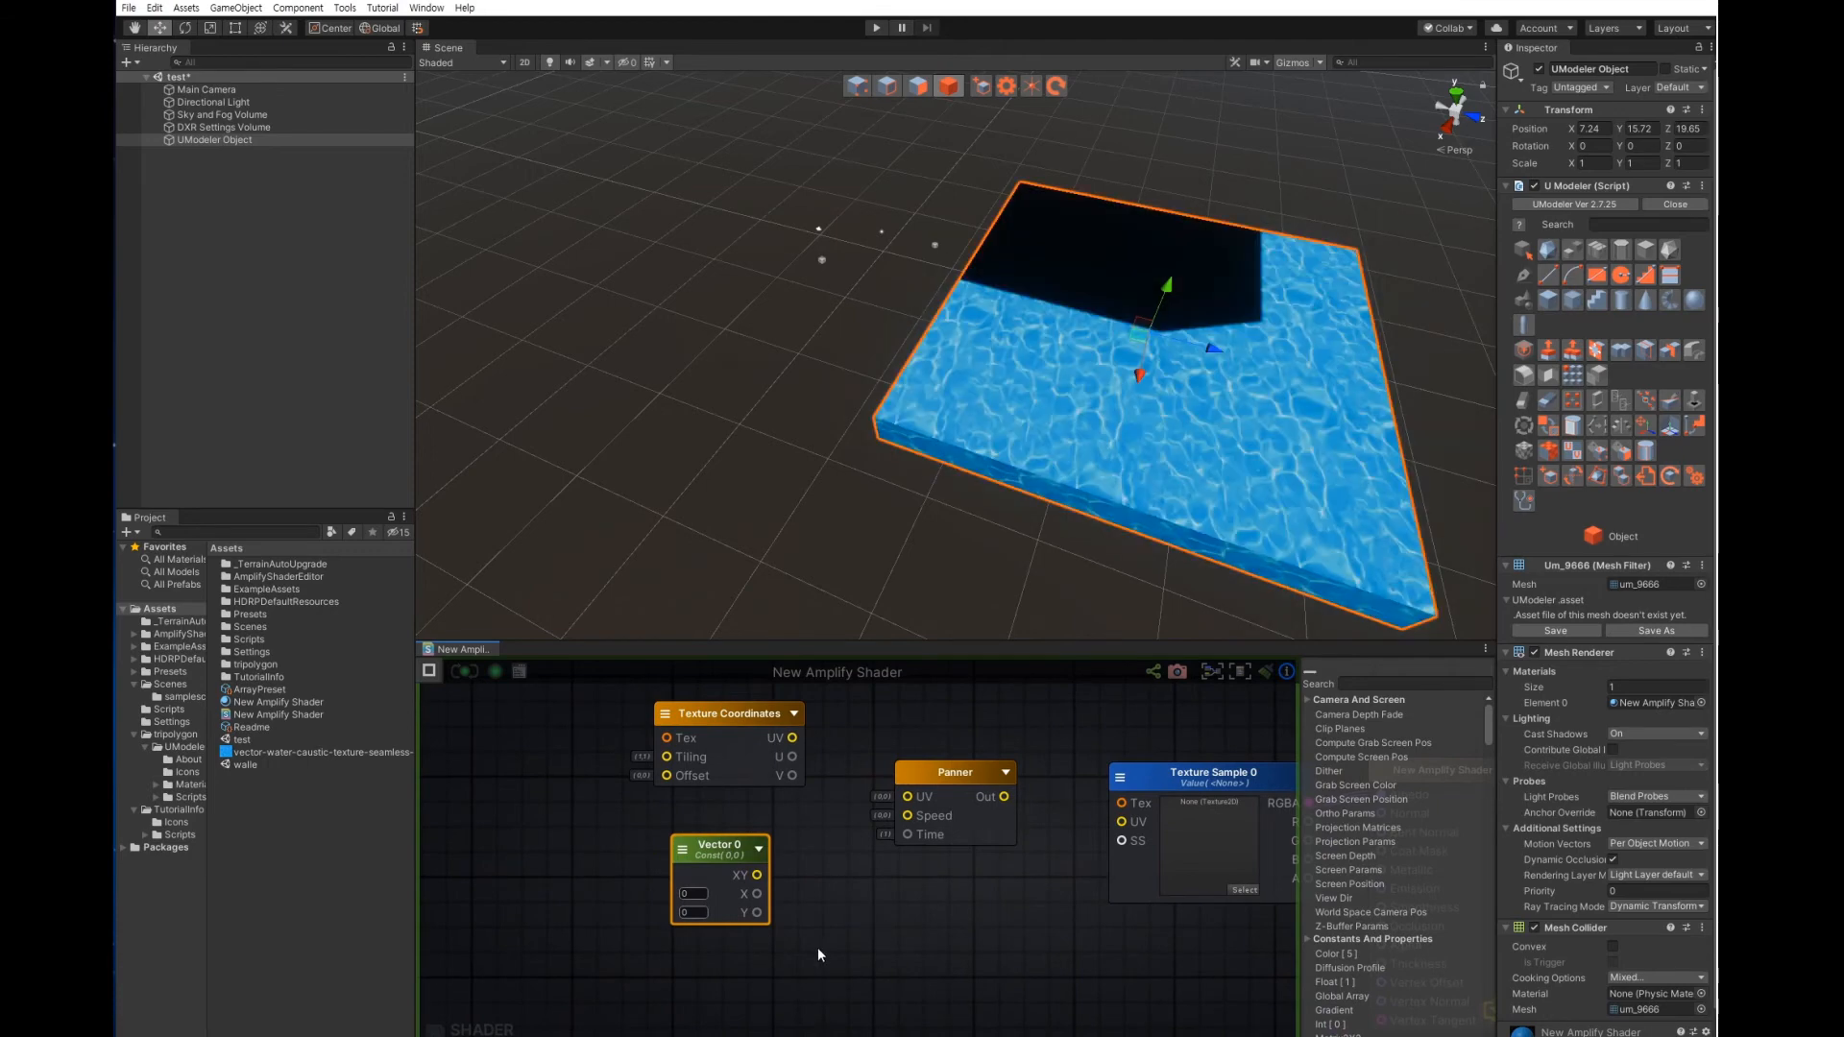
click(691, 894)
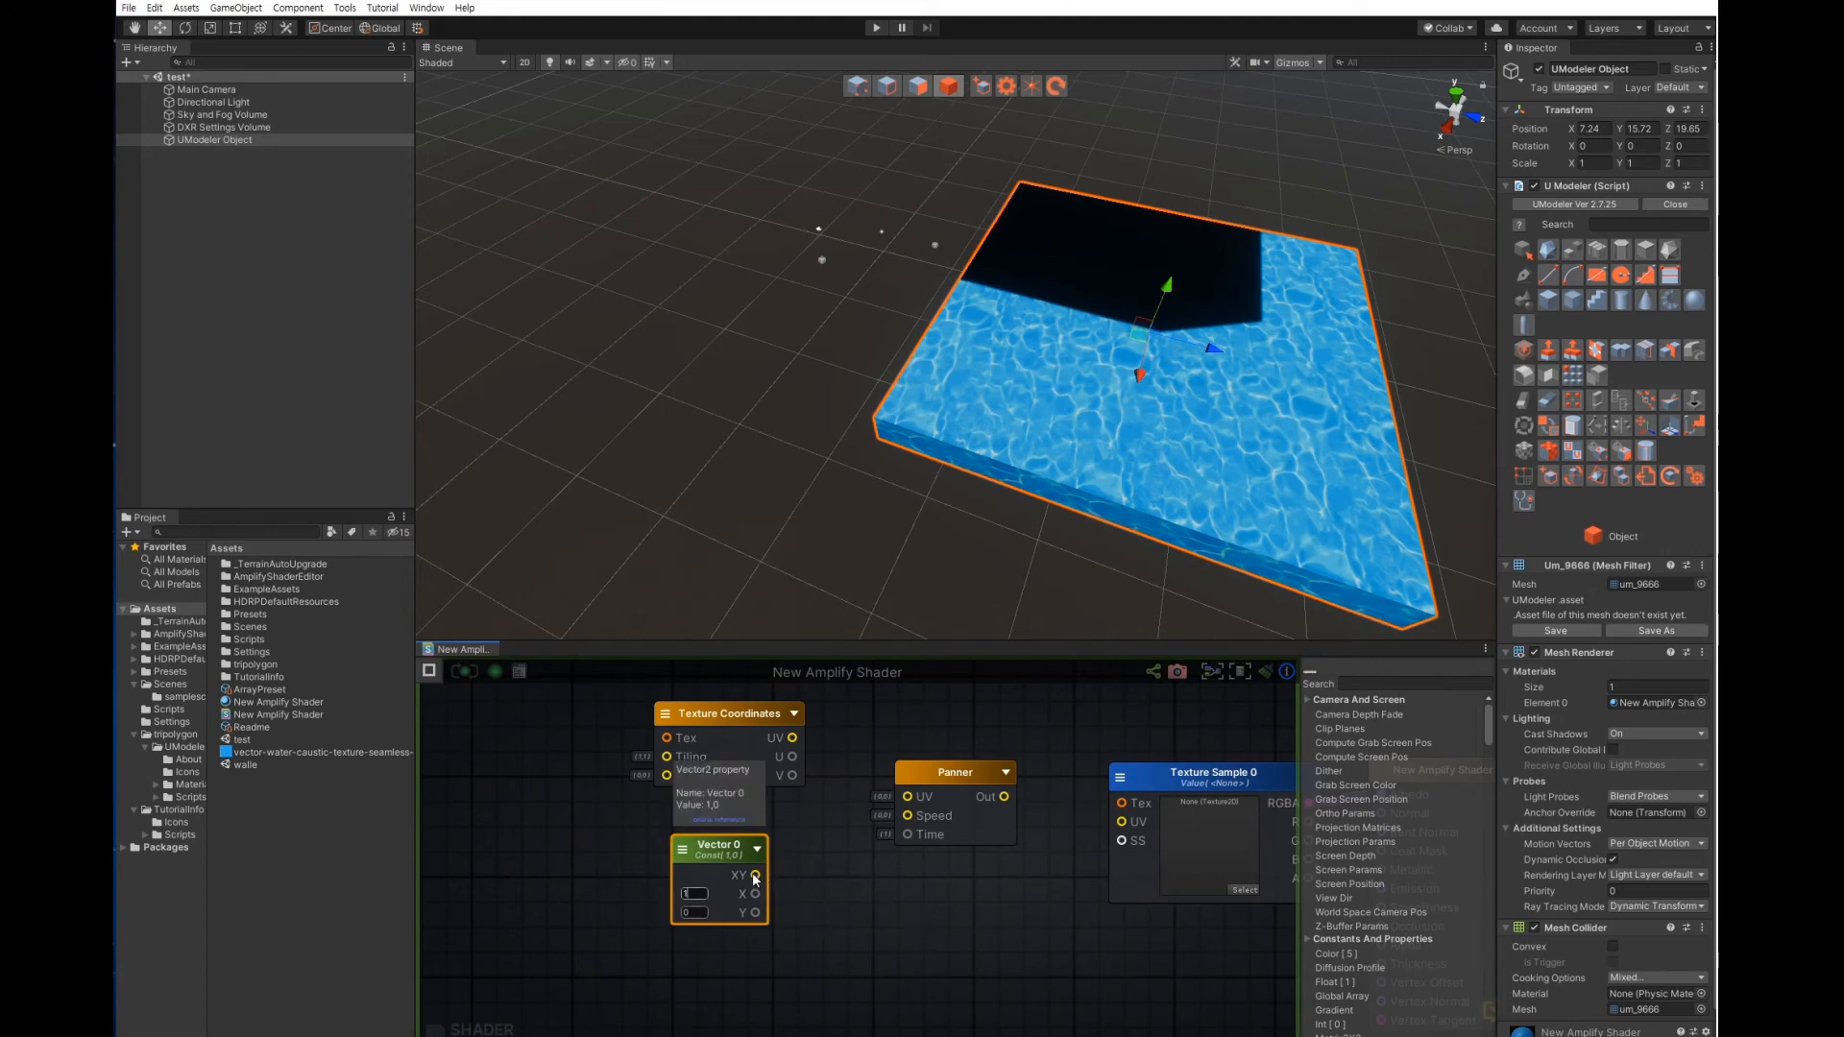
Connect the Vector2's XY output to the Panner's Speed and the Texture Coordinates' UV output to the Panner's UV, and save the shader
drag(756, 876, 908, 815)
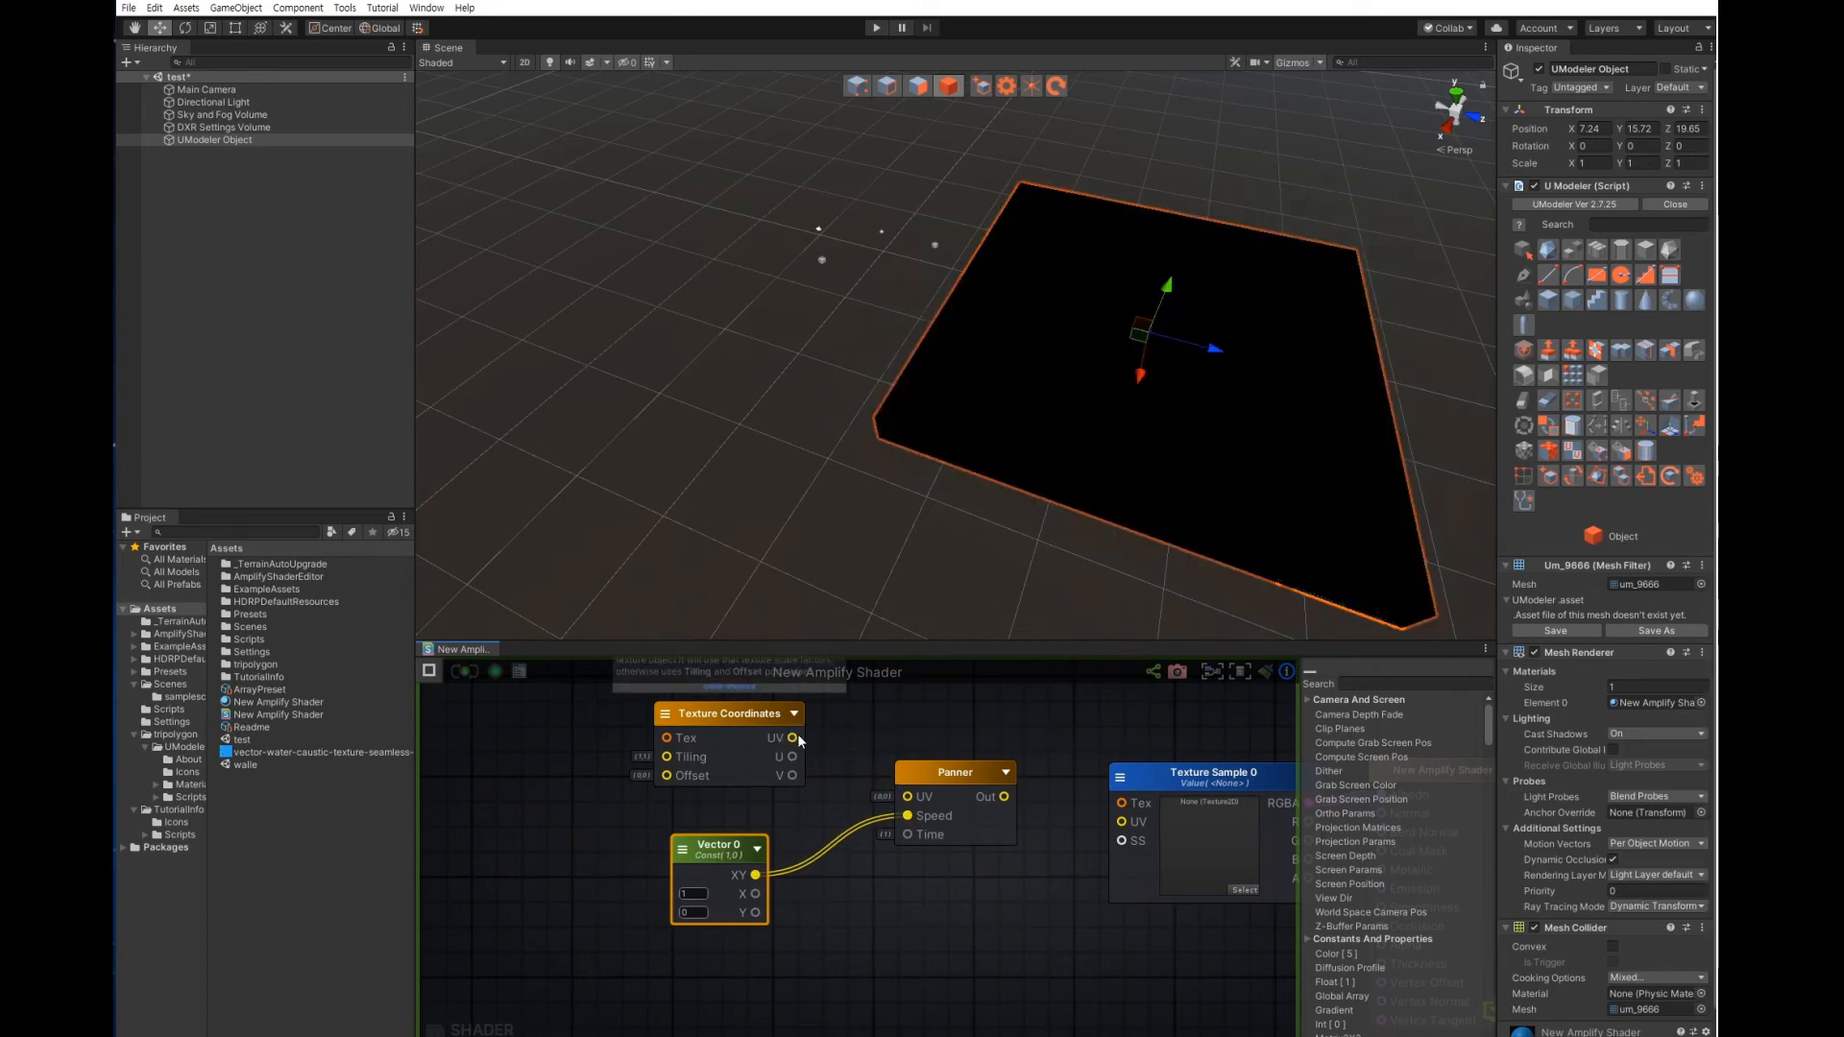
drag(793, 738, 899, 797)
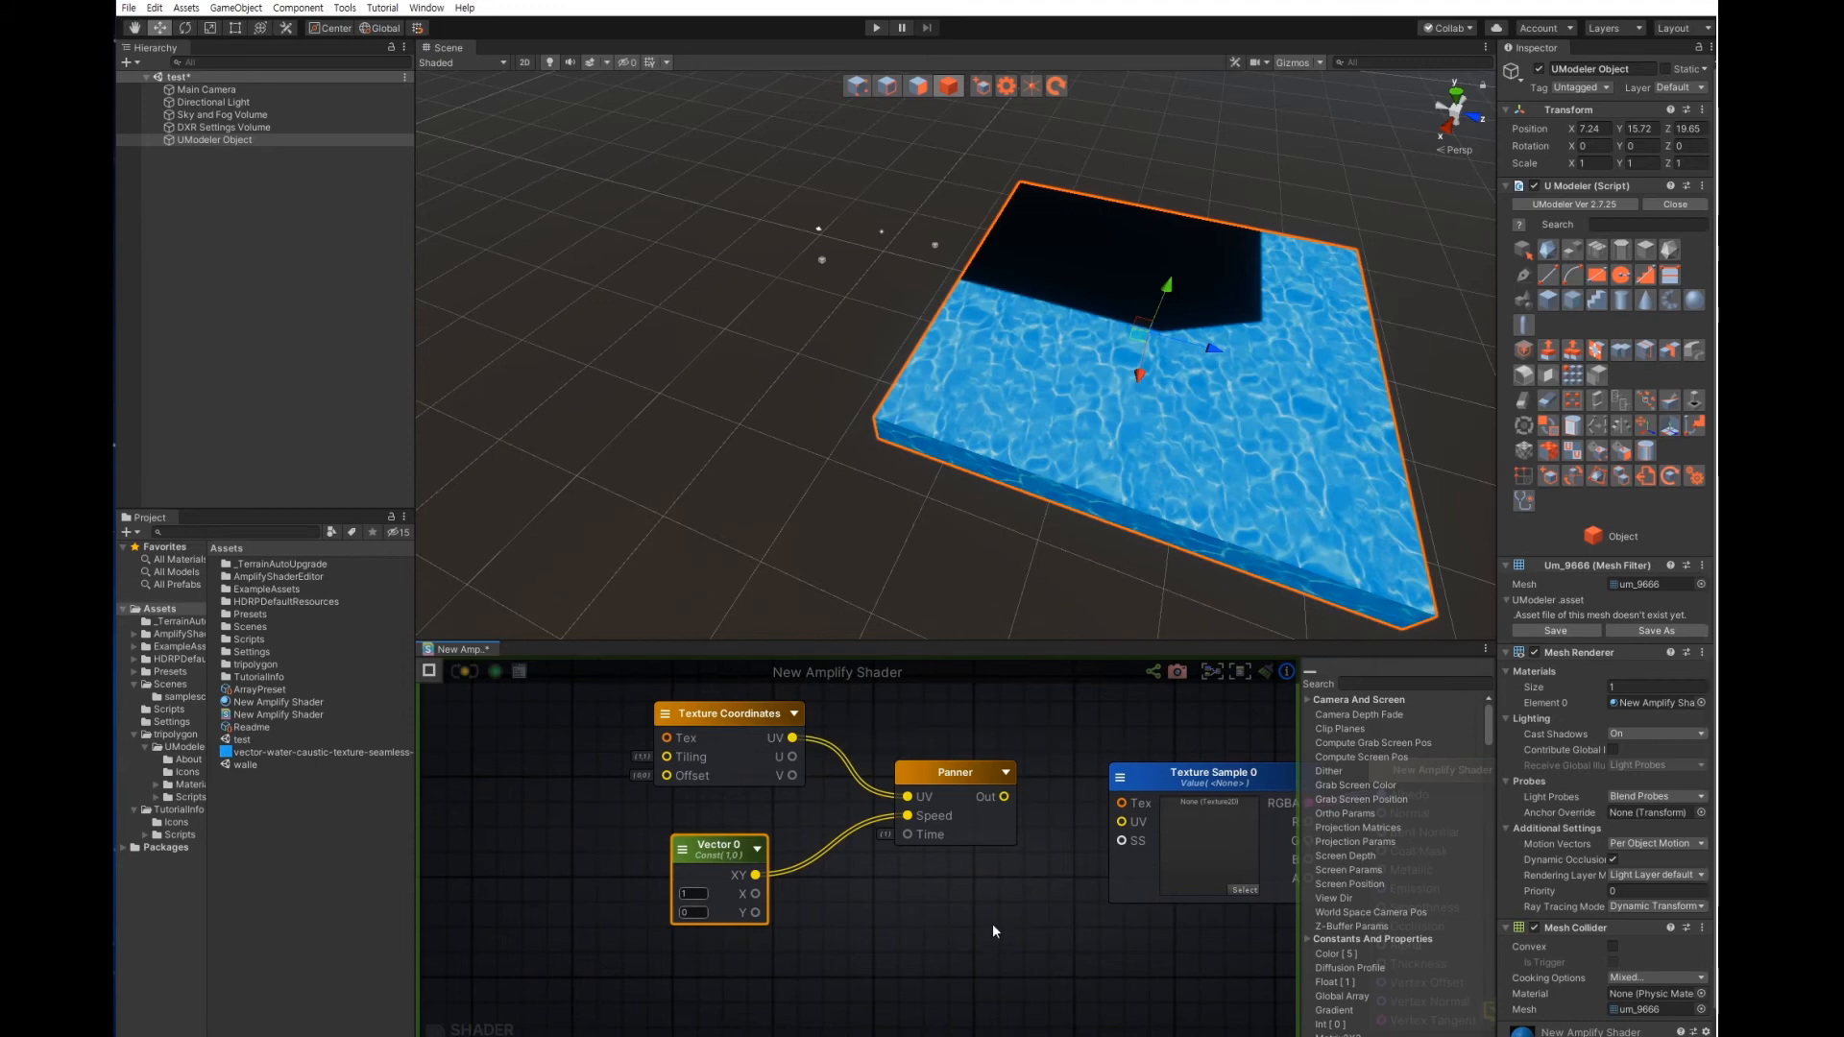
scroll(1016, 842, down, 4)
scroll(1013, 840, down, 2)
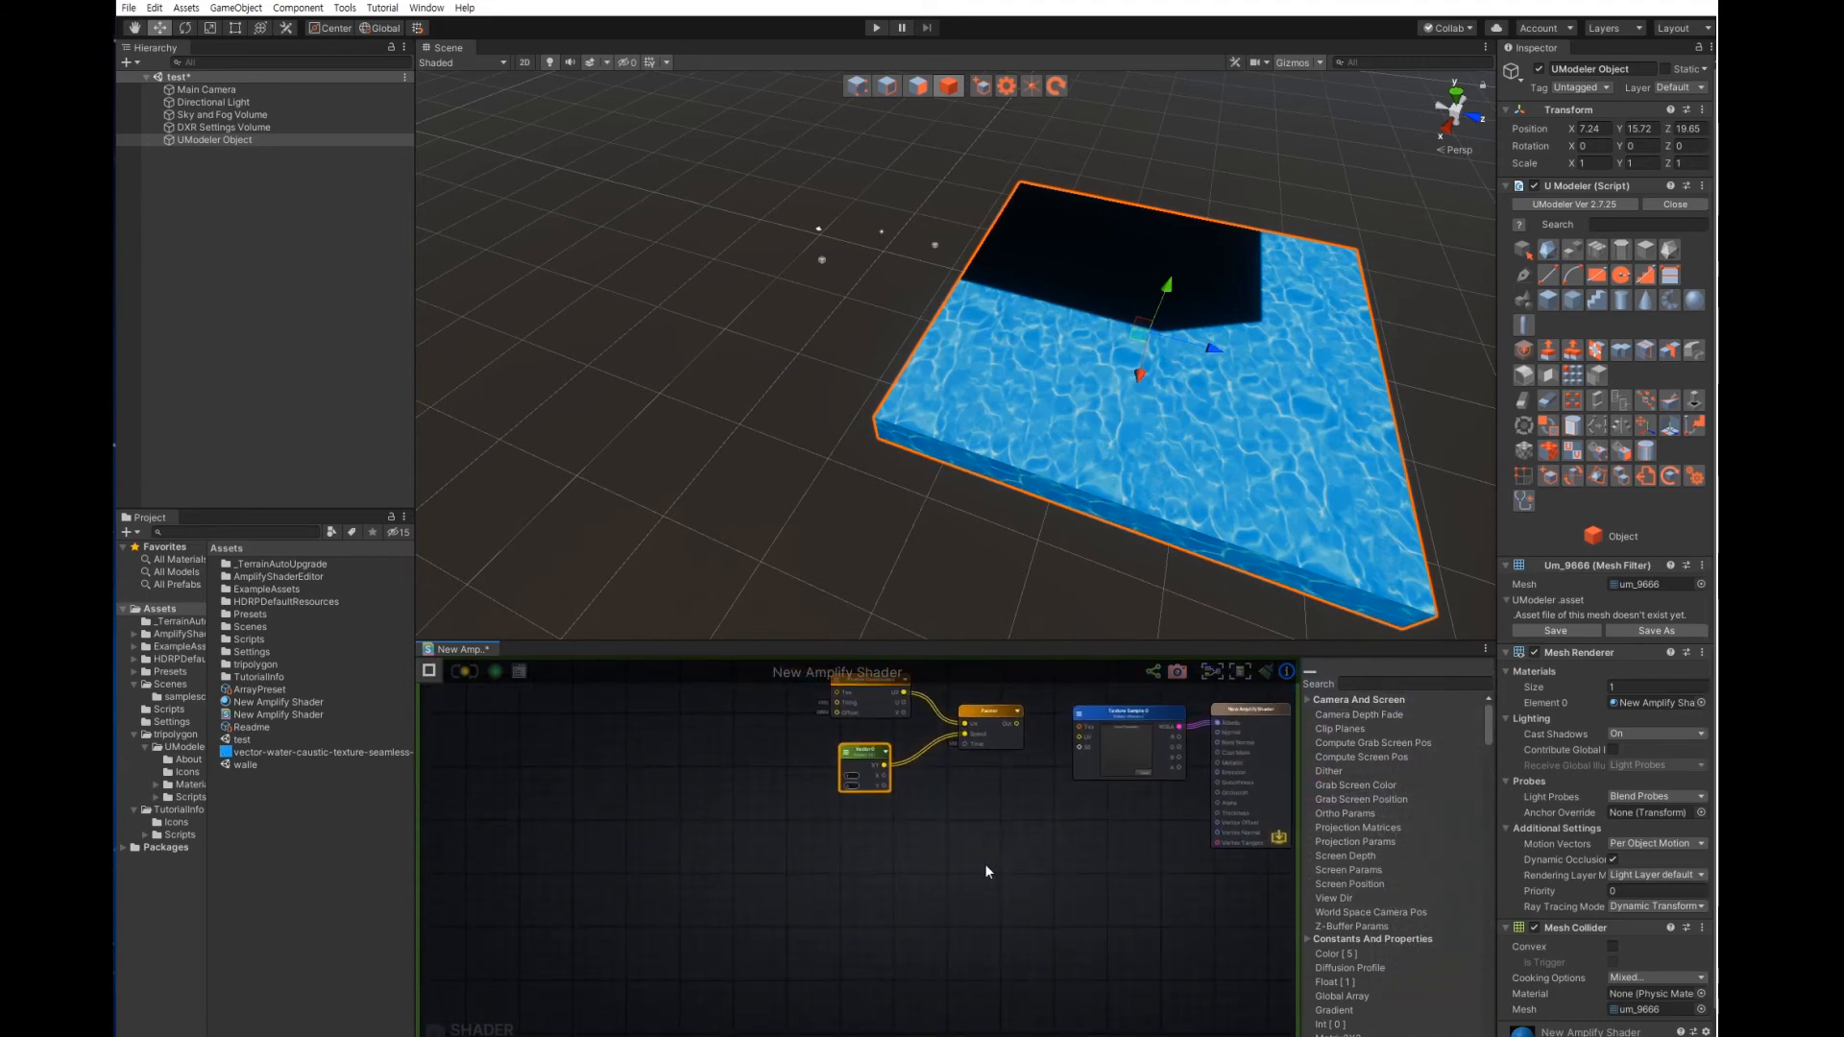
click(947, 852)
key(ctrl+s)
Add a Time node, connect it to the Panner's Time input, and connect the Panner's output to the Texture Sample's UV input
right_click(838, 878)
text(ve)
text(tim)
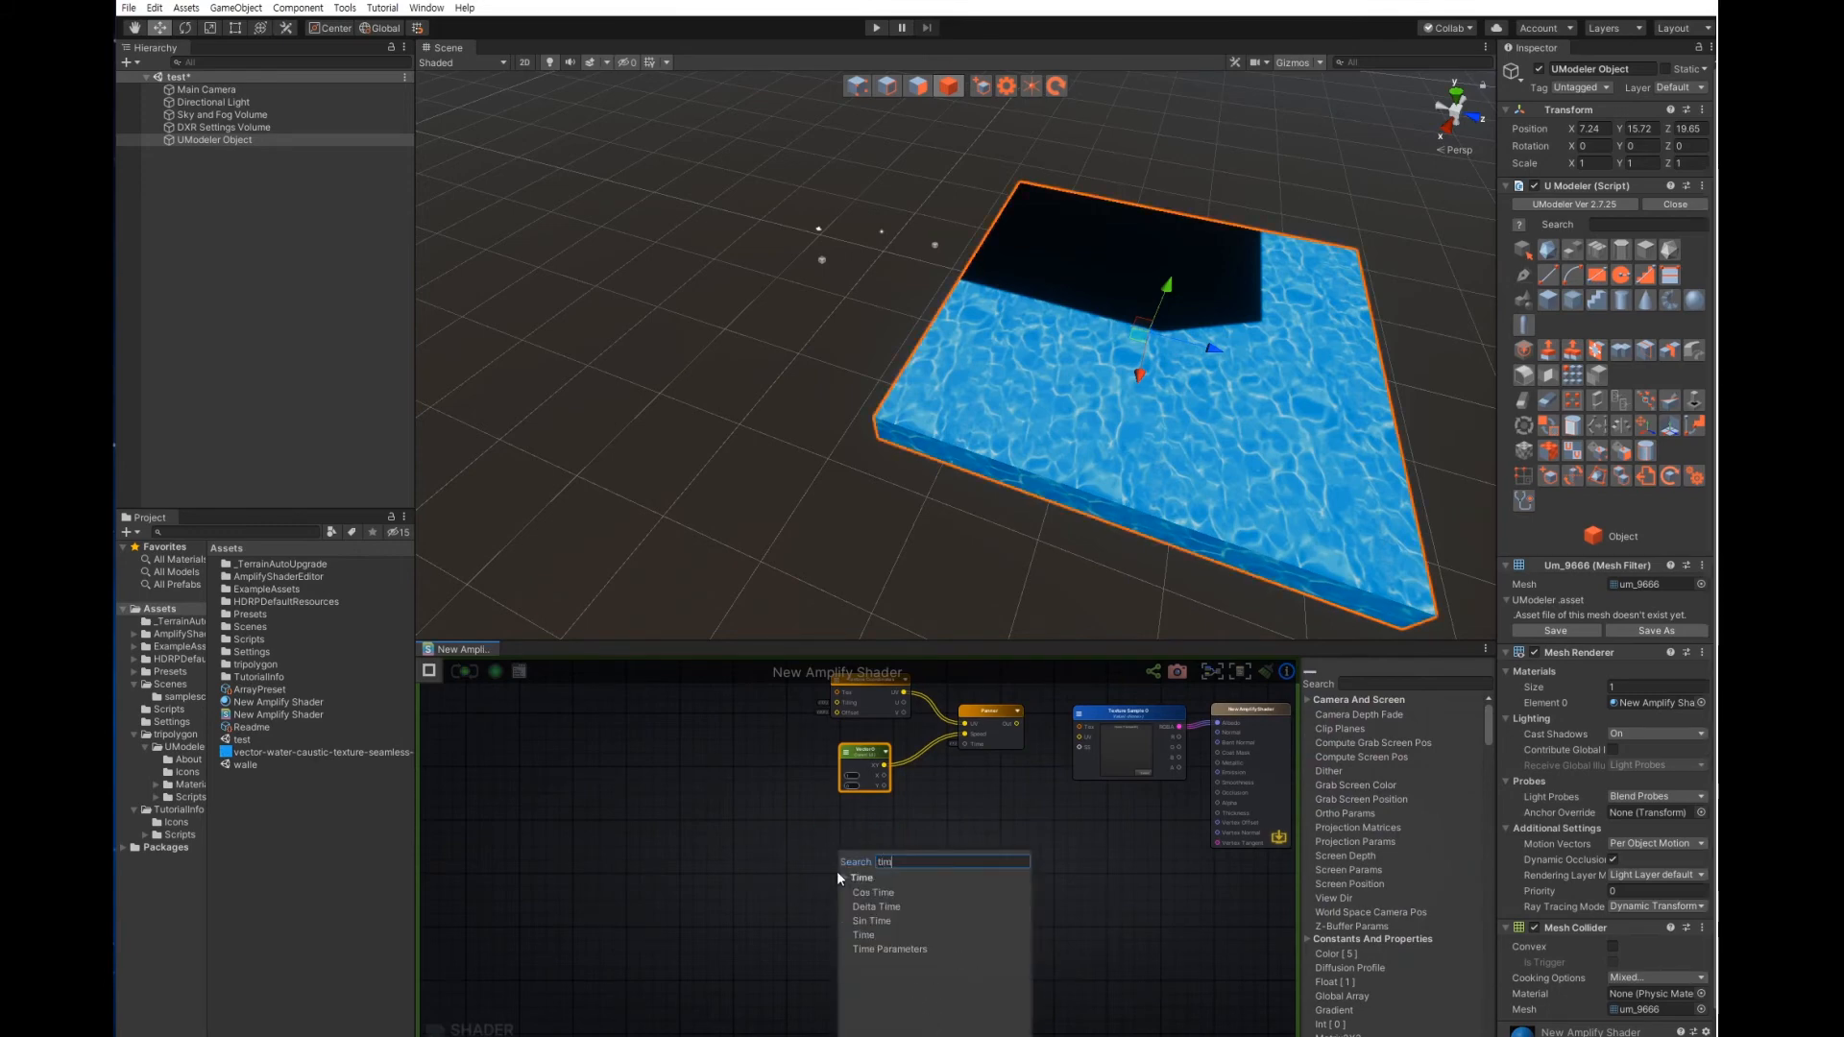
click(864, 935)
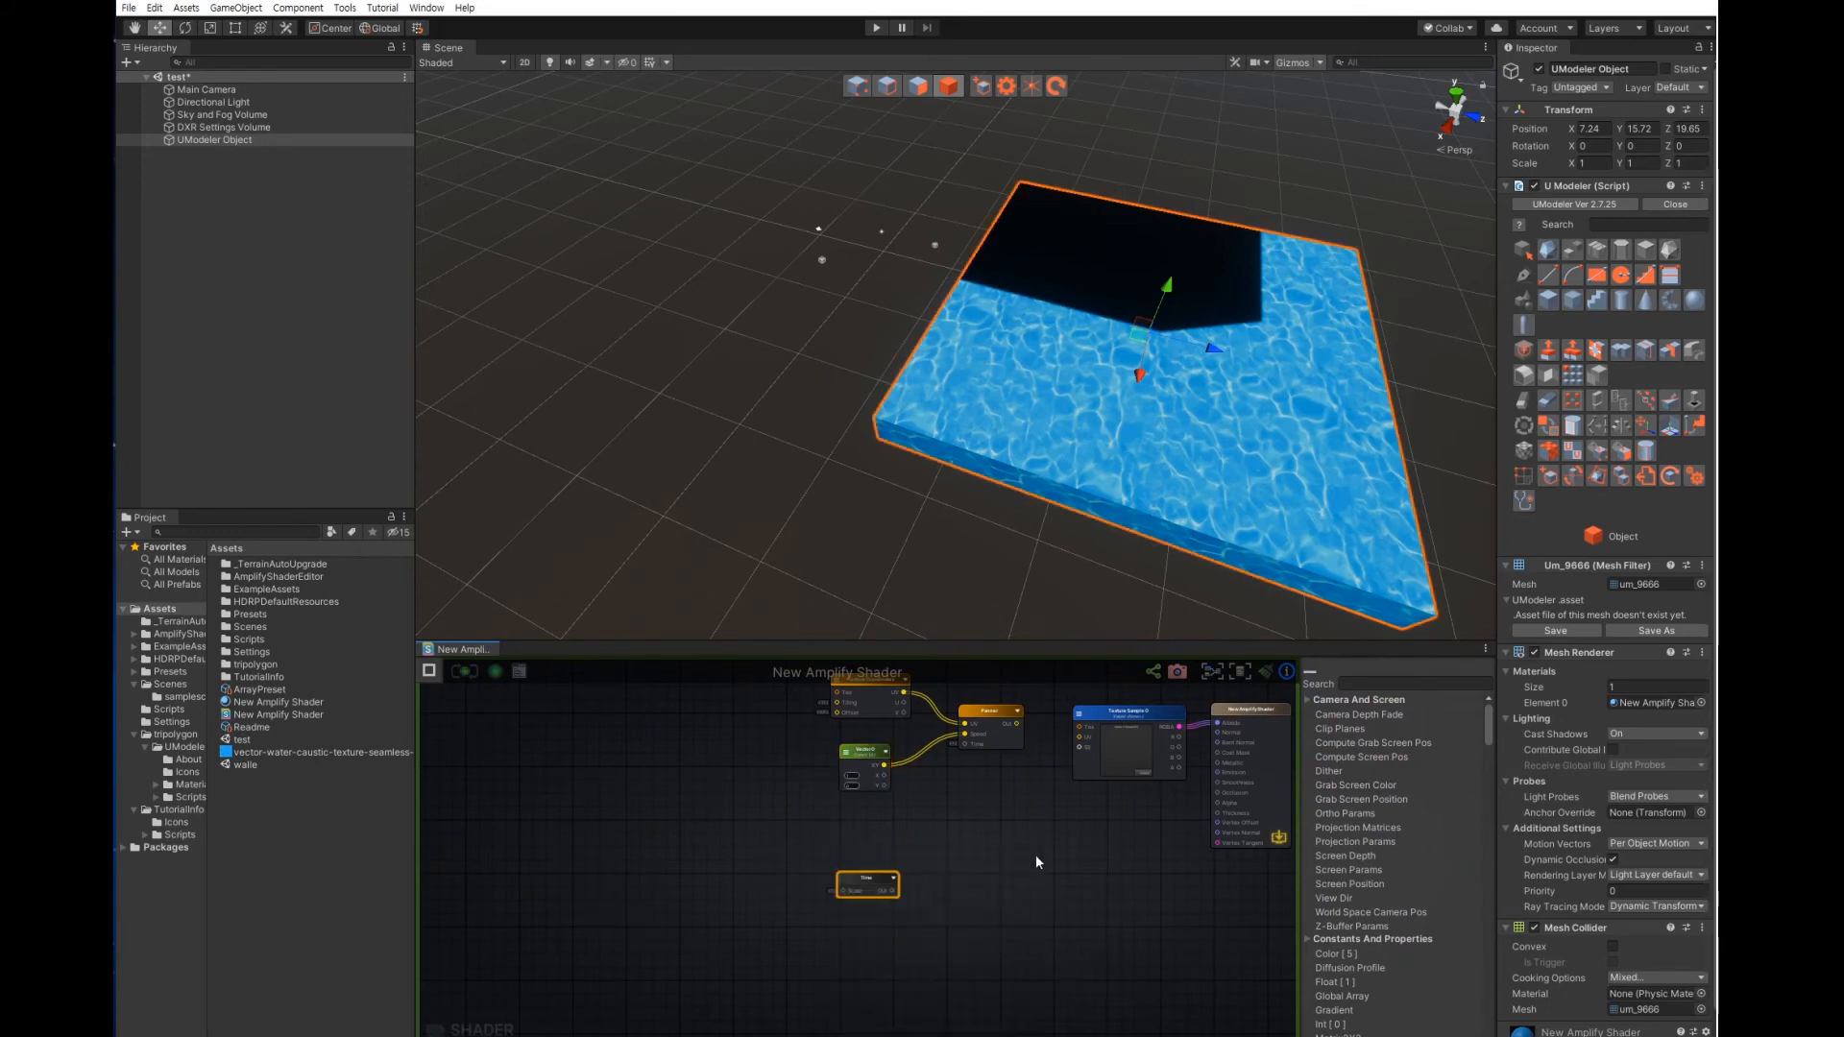
click(976, 863)
drag(892, 891, 964, 742)
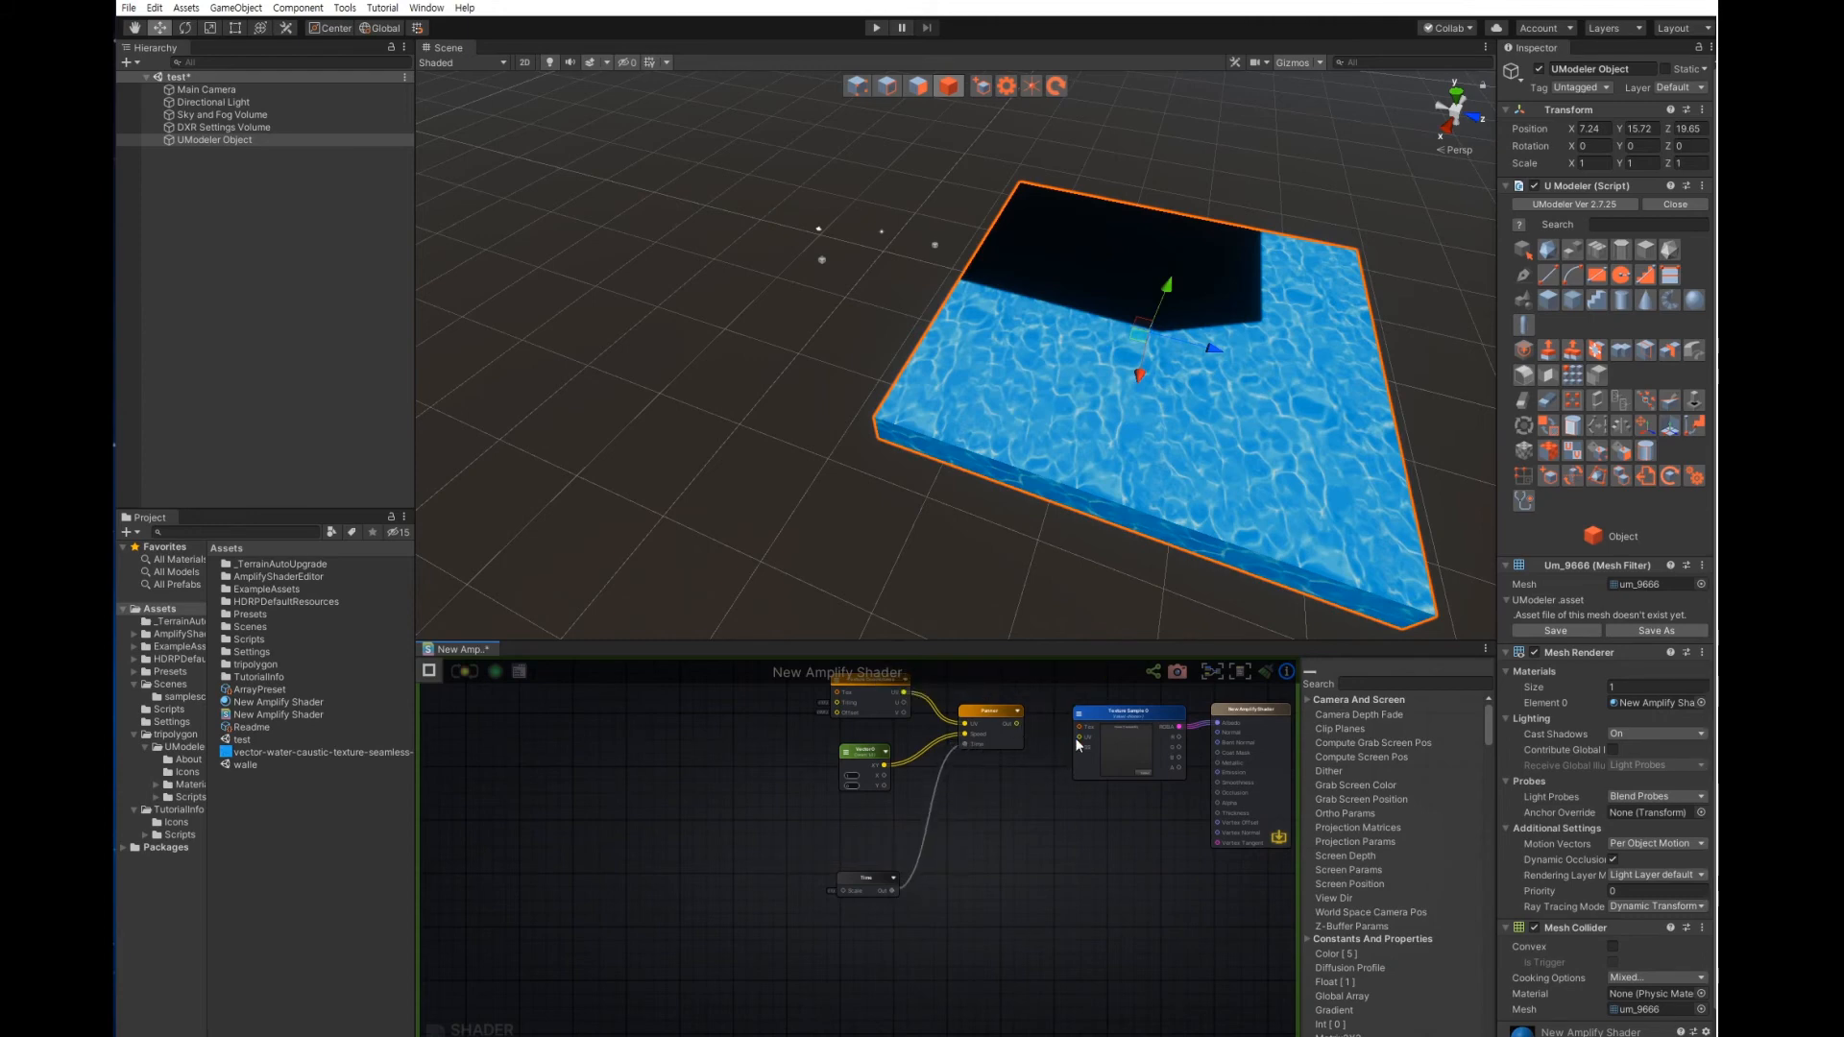
drag(1018, 728, 1081, 737)
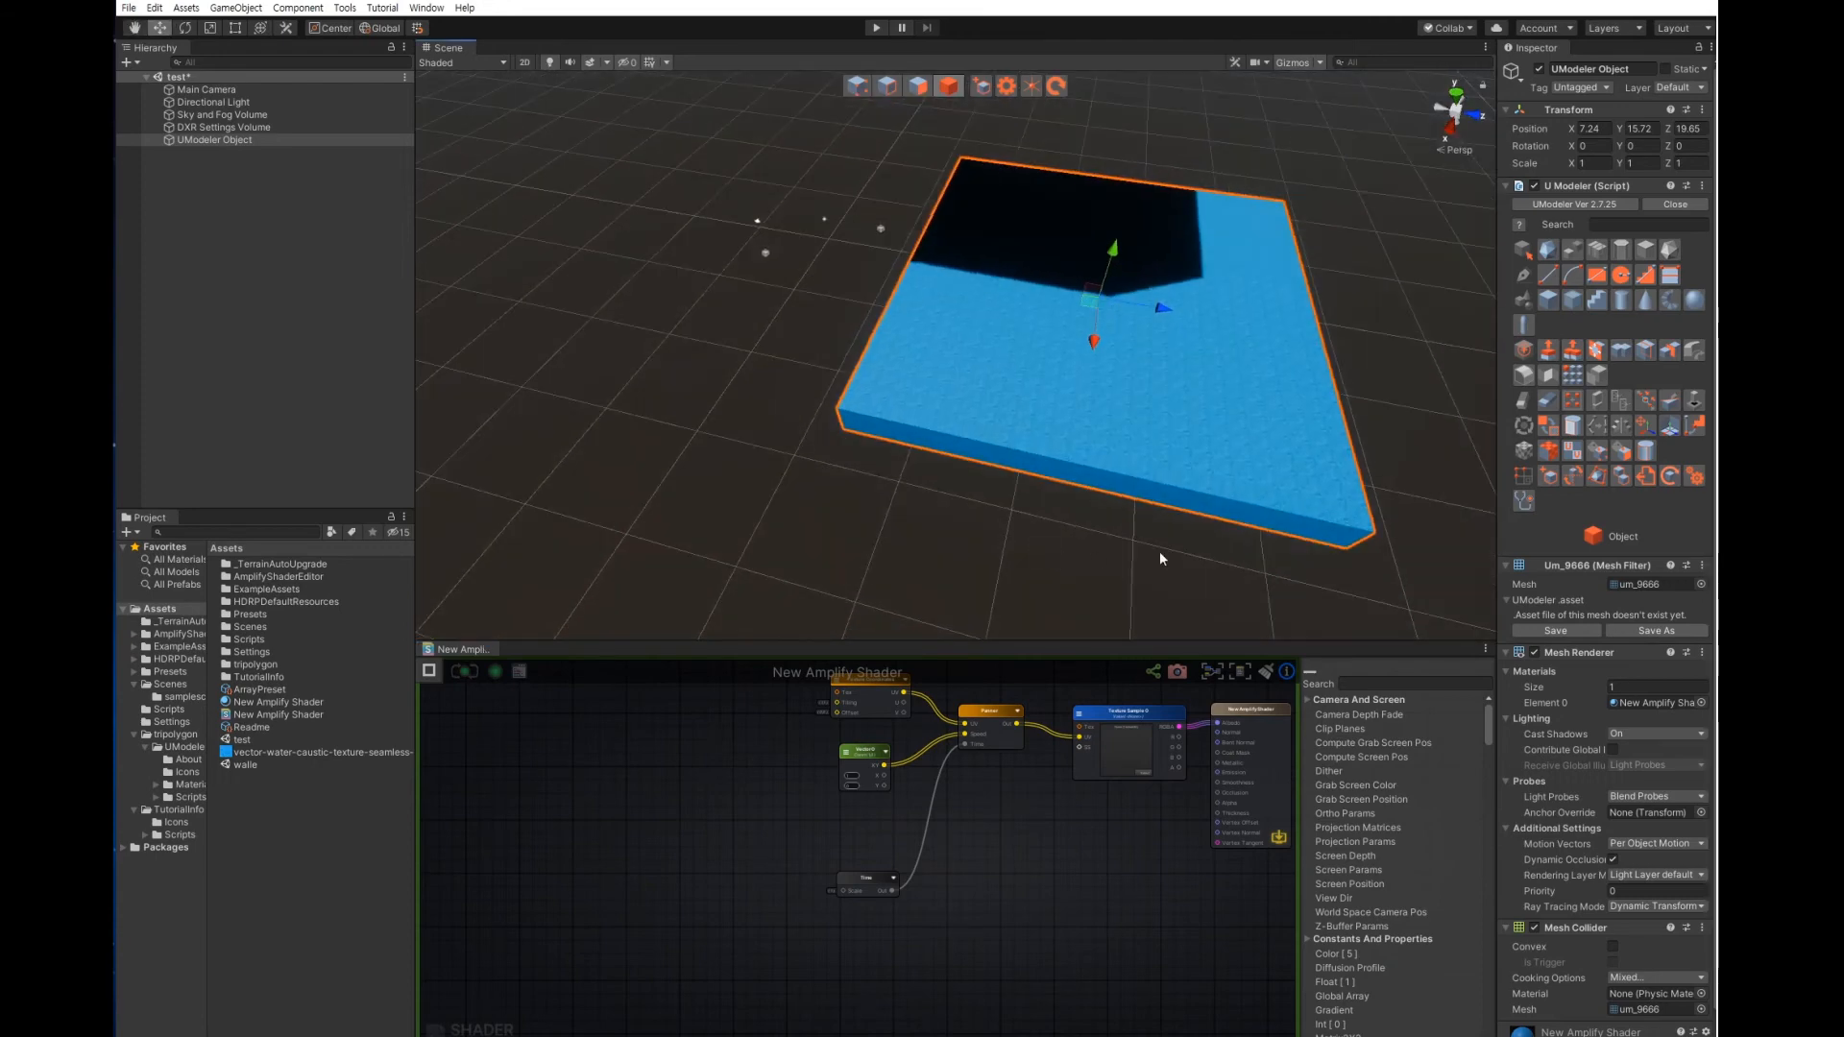
Examine the panning water texture on the slab in the scene, up close and from a distance
scroll(1160, 551, up, 3)
scroll(1160, 550, up, 4)
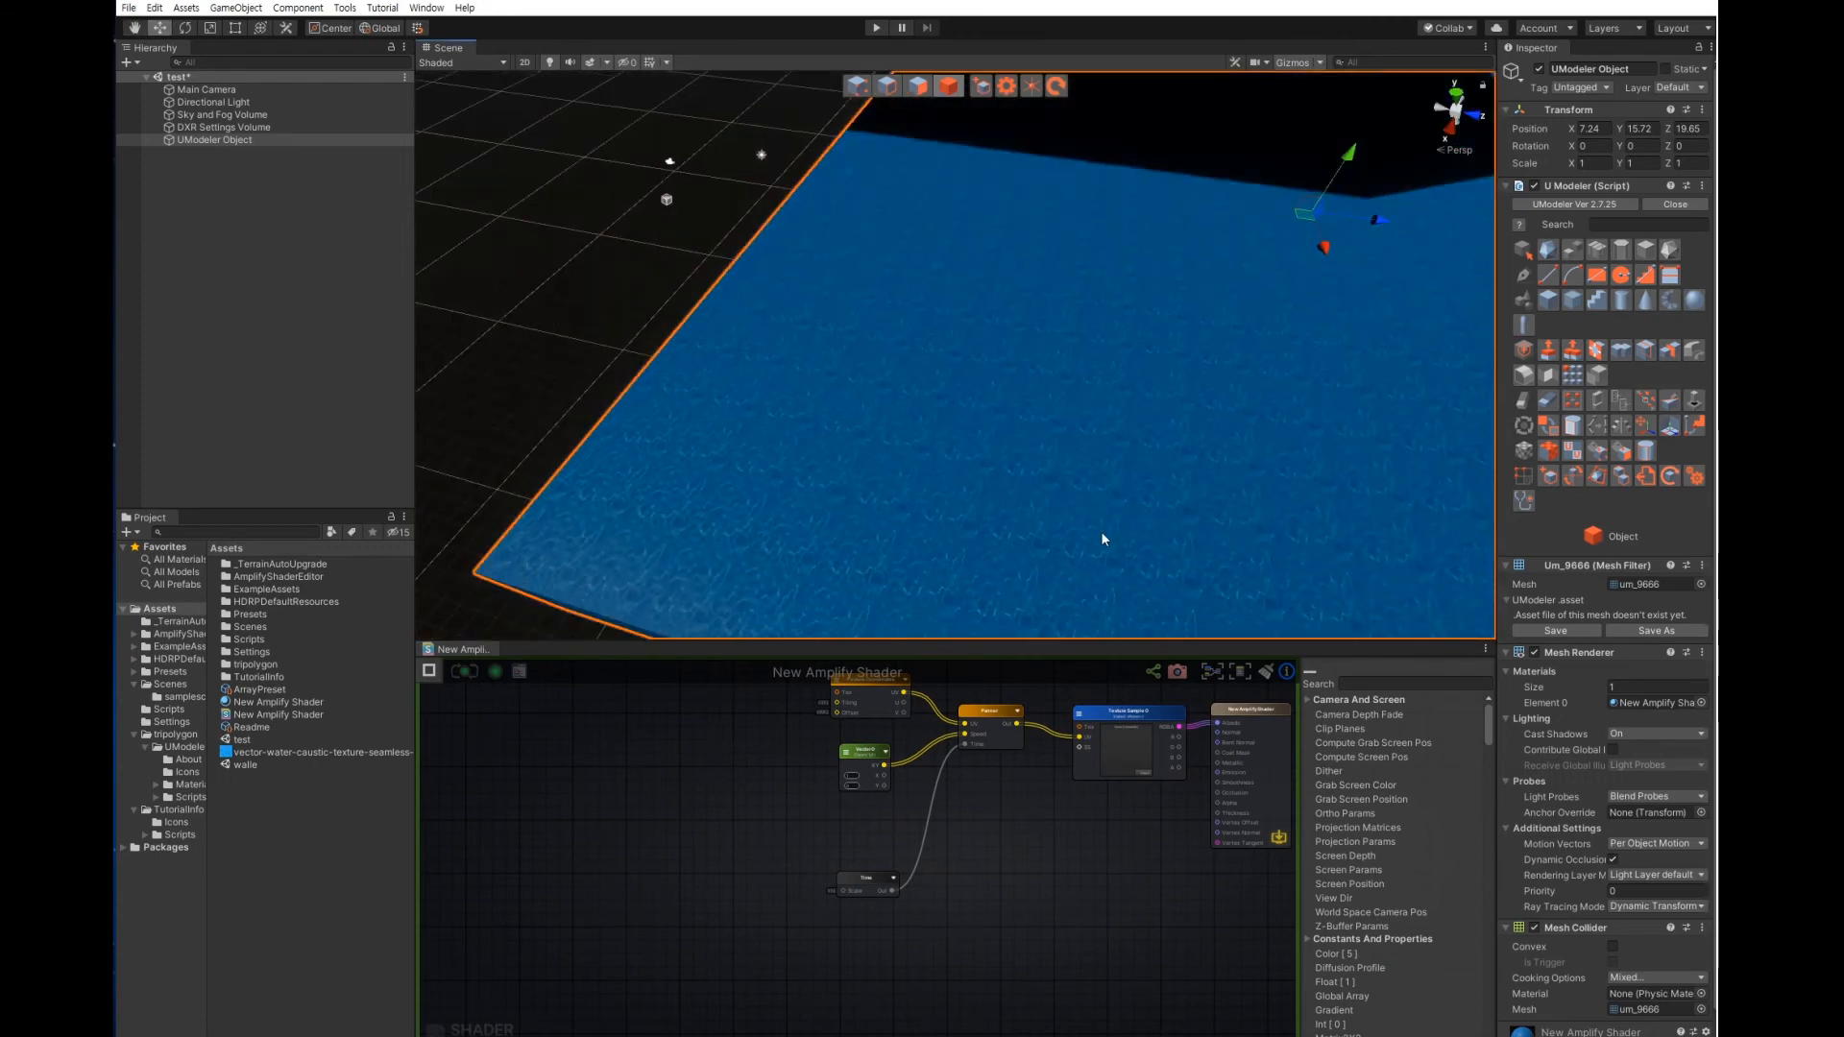
scroll(1101, 532, up, 3)
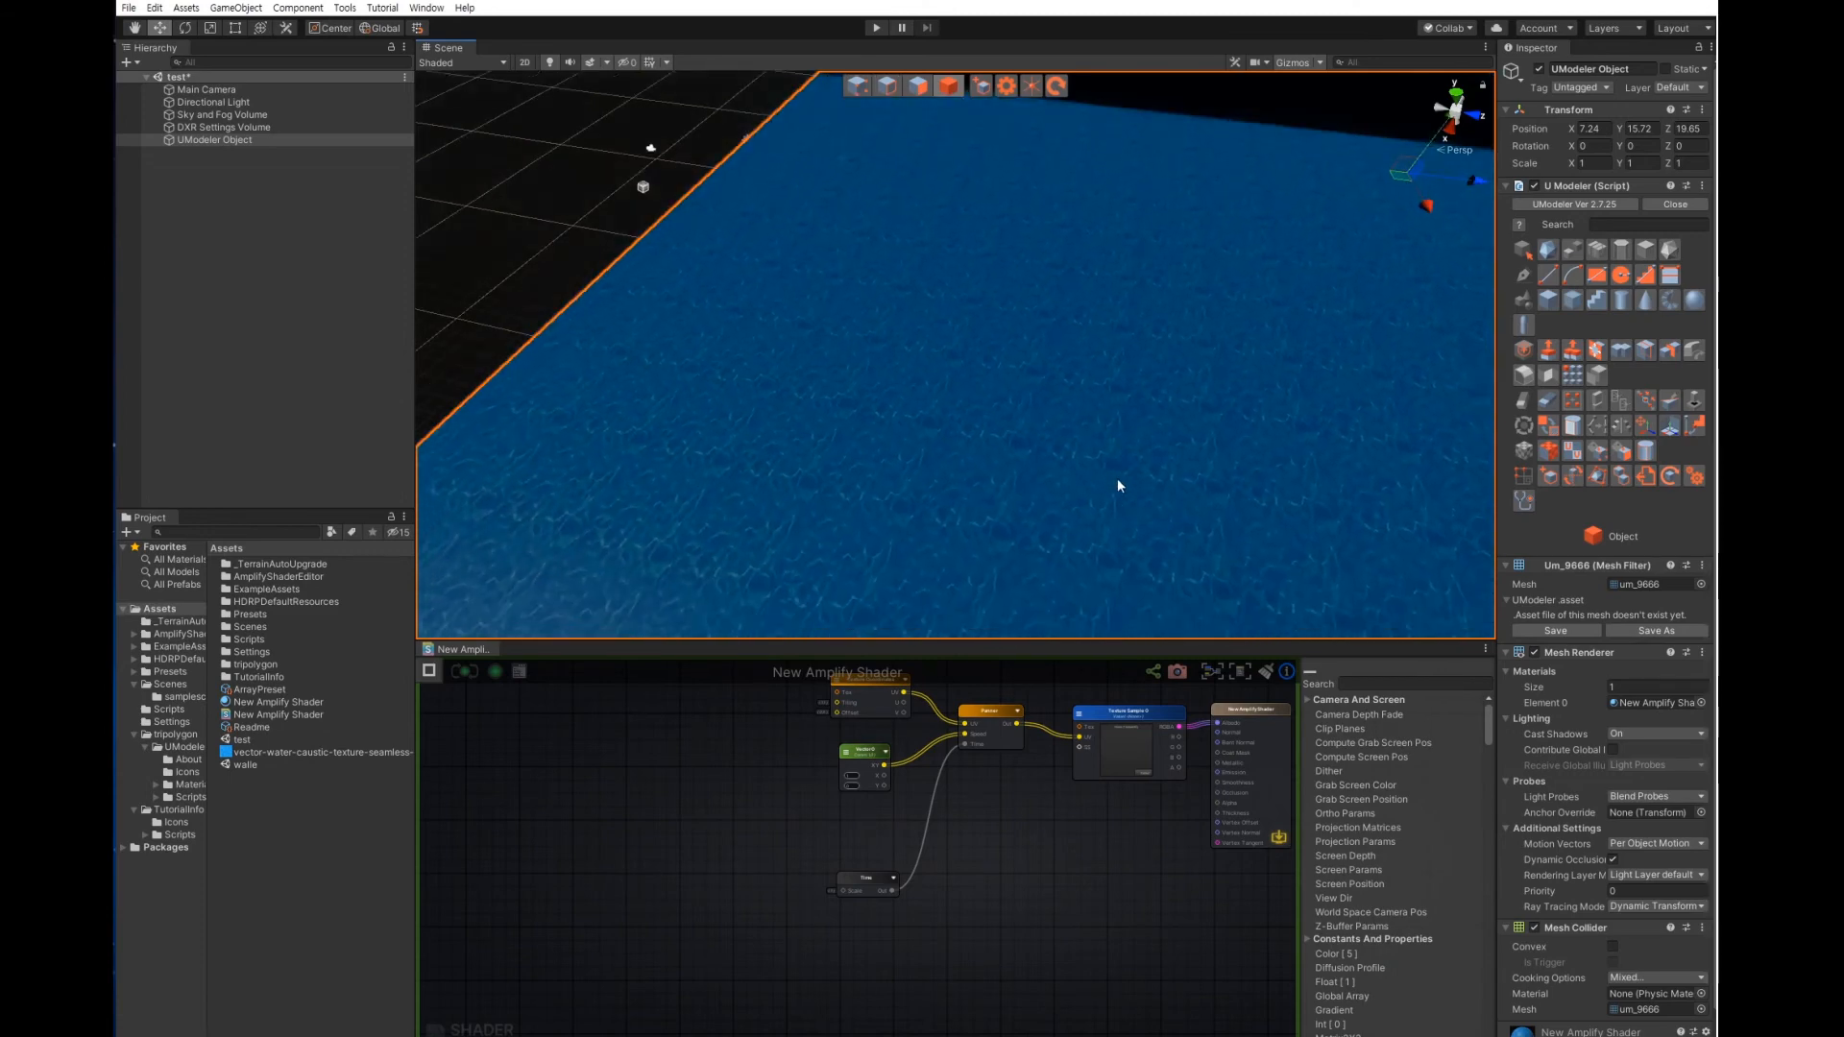
scroll(1116, 480, down, 2)
scroll(1191, 484, down, 6)
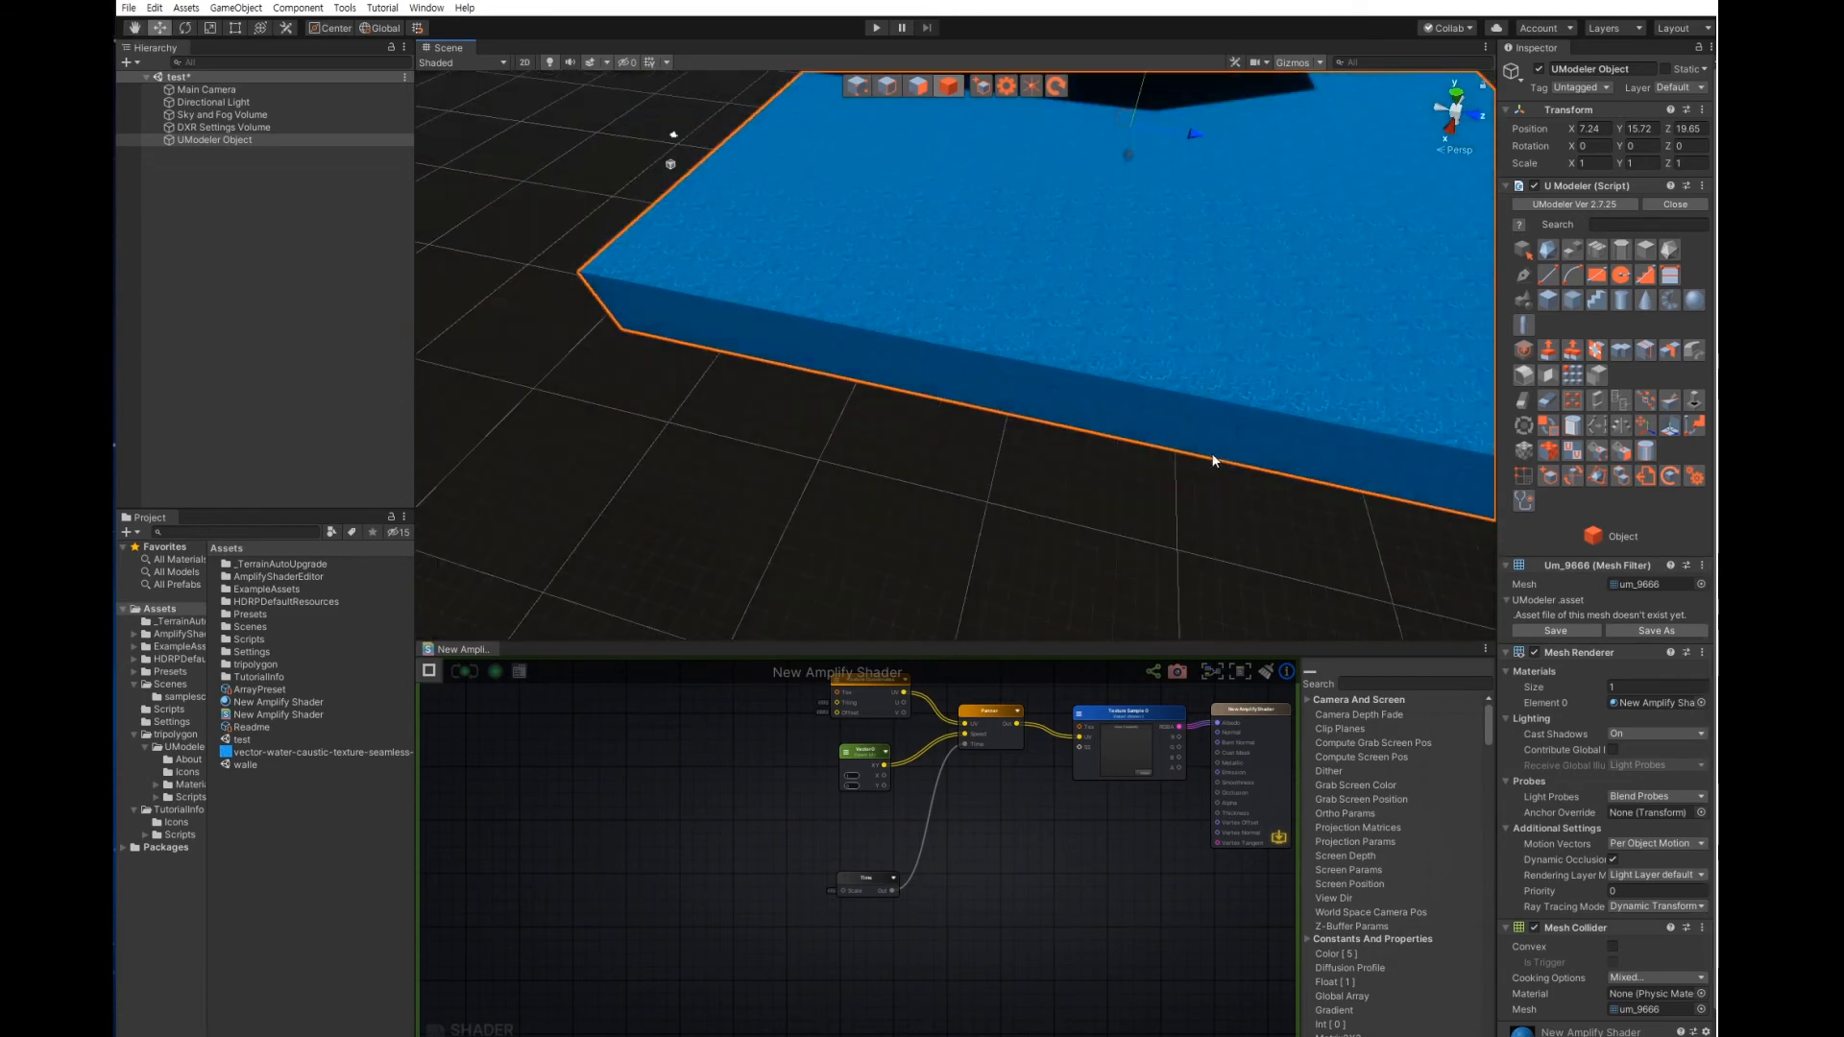
middle_drag(1230, 467, 1076, 540)
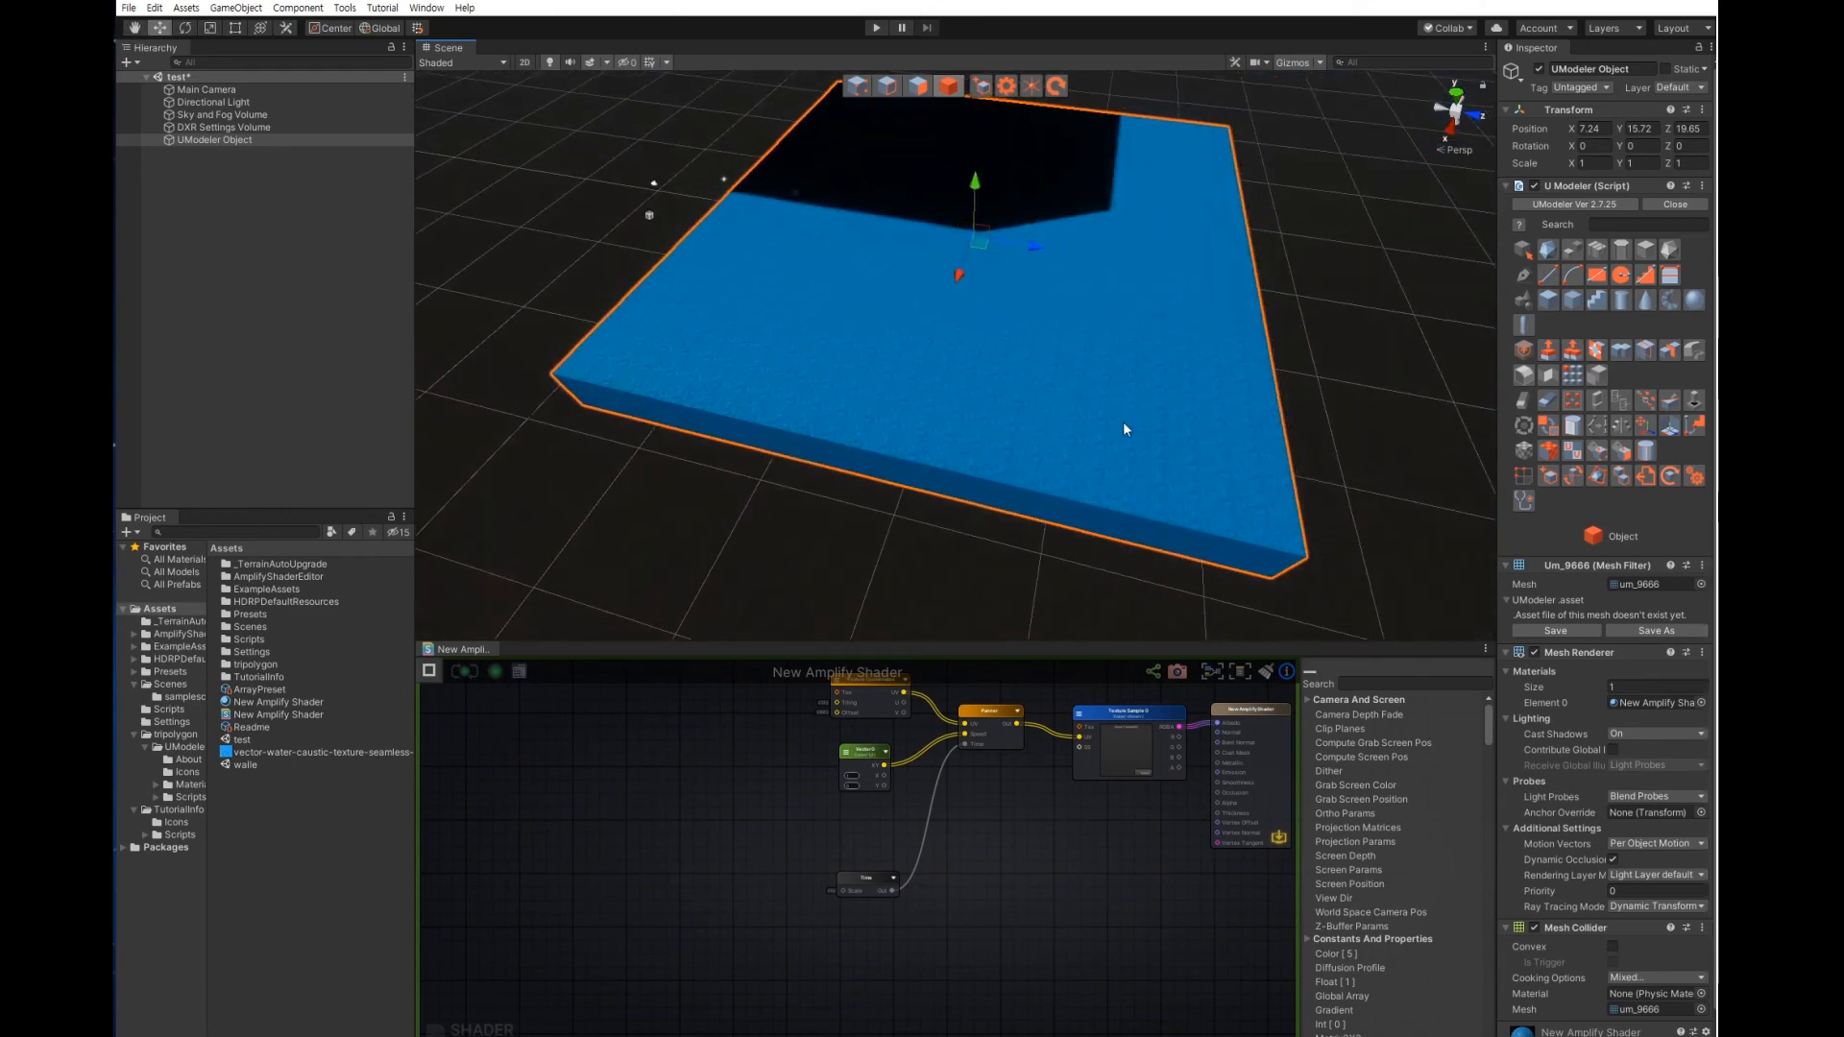
Set the Y value of the Vector2 node that drives the Panner's Speed to 1
scroll(961, 819, up, 5)
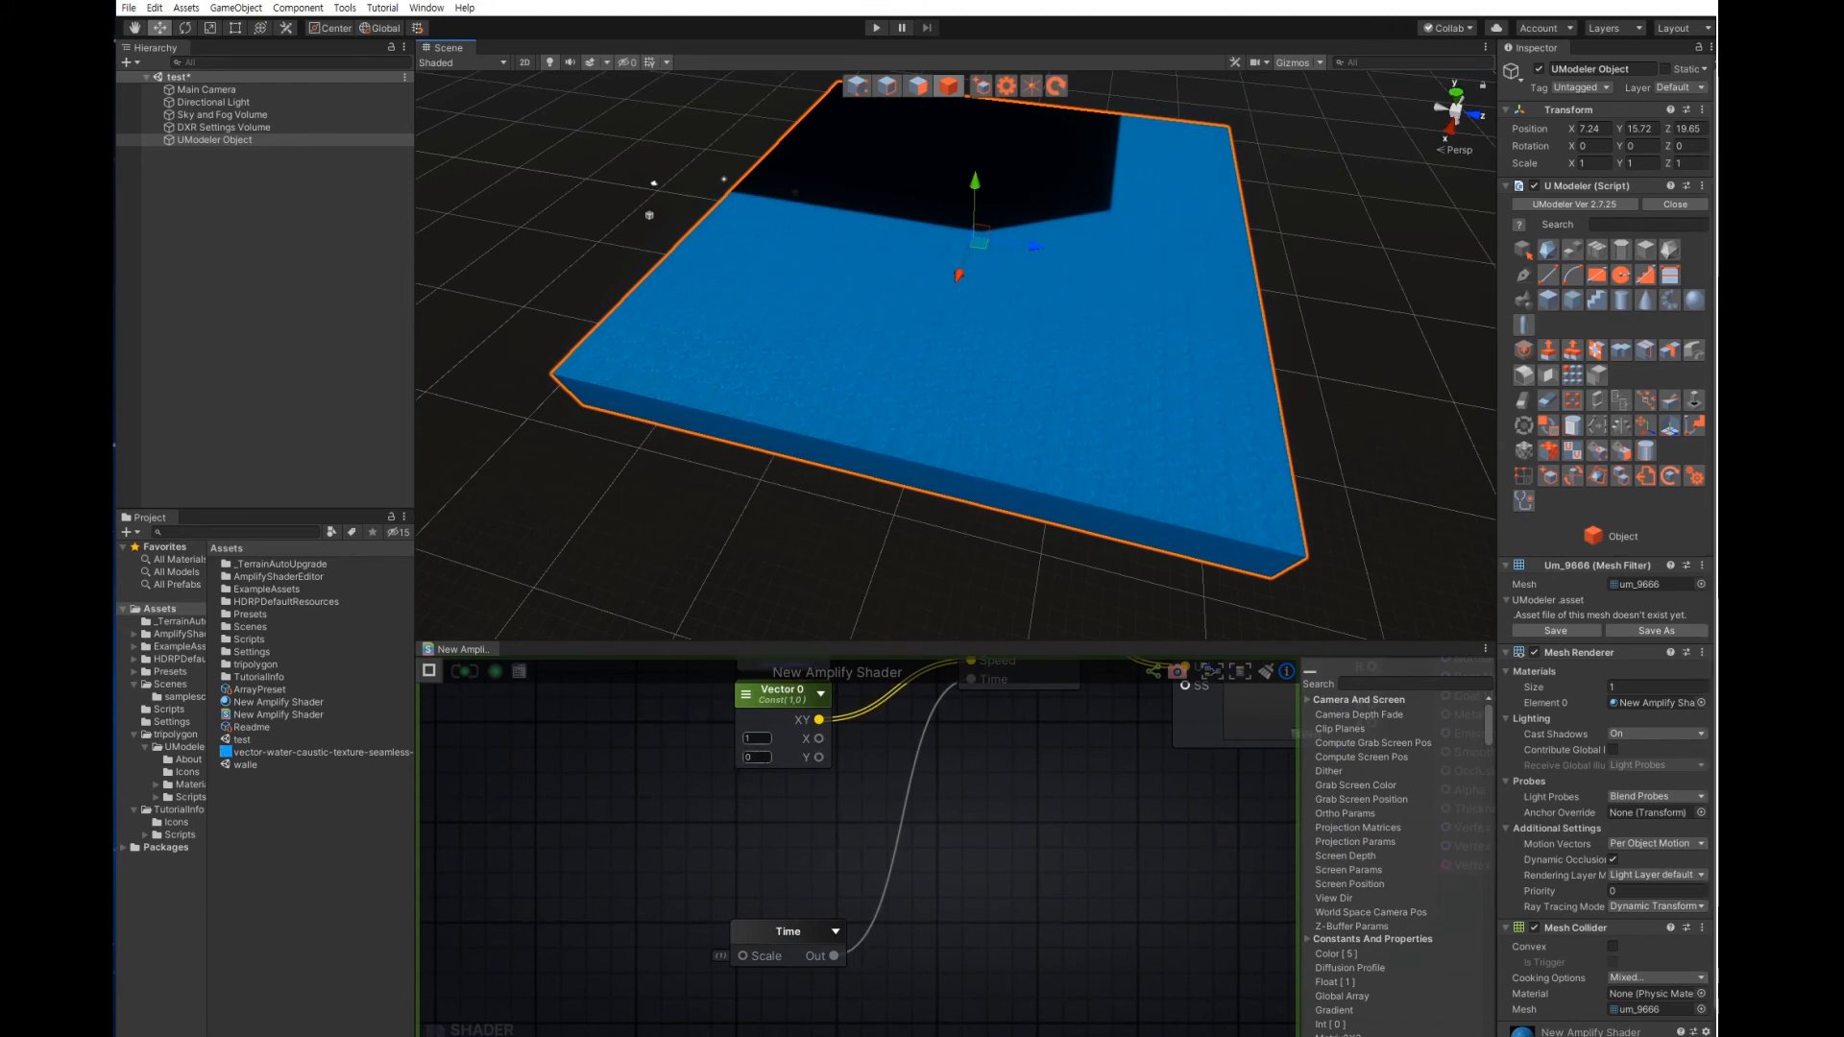
click(753, 758)
text(1)
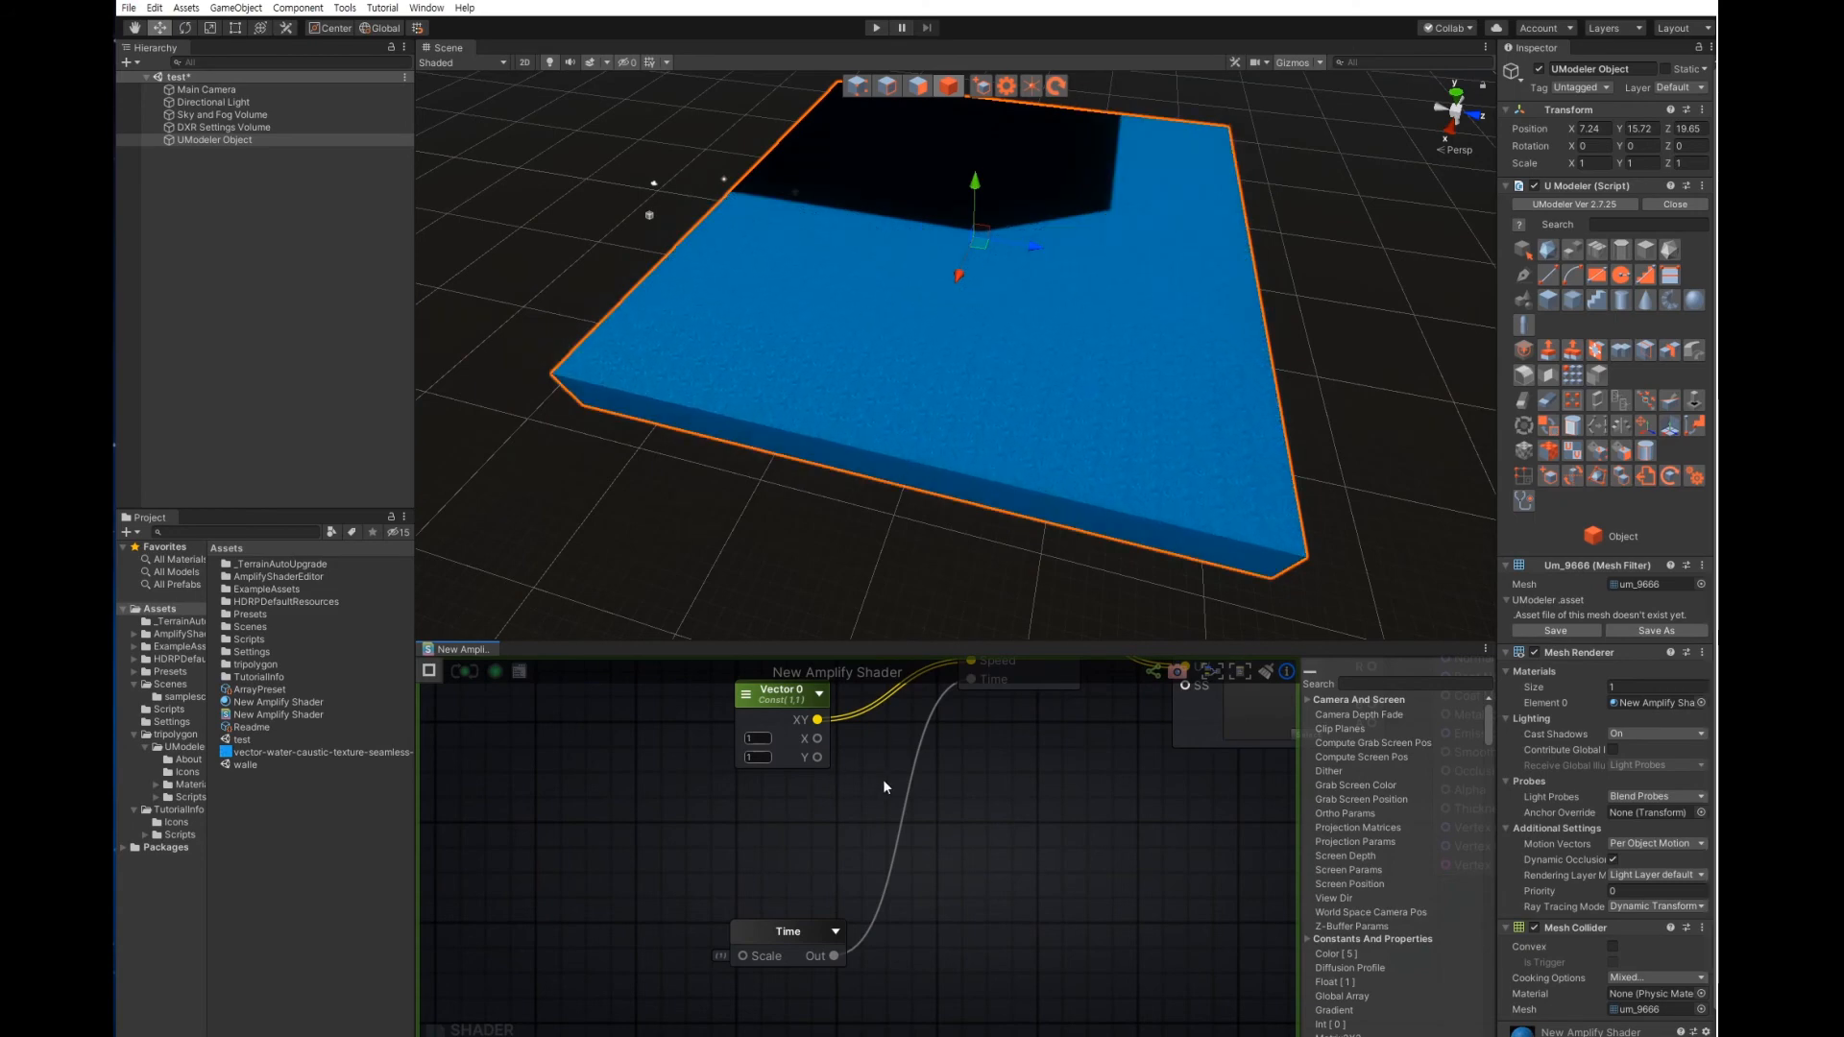
Add a Float node to the graph and place it directly below the Time node
scroll(884, 780, down, 5)
scroll(841, 809, up, 2)
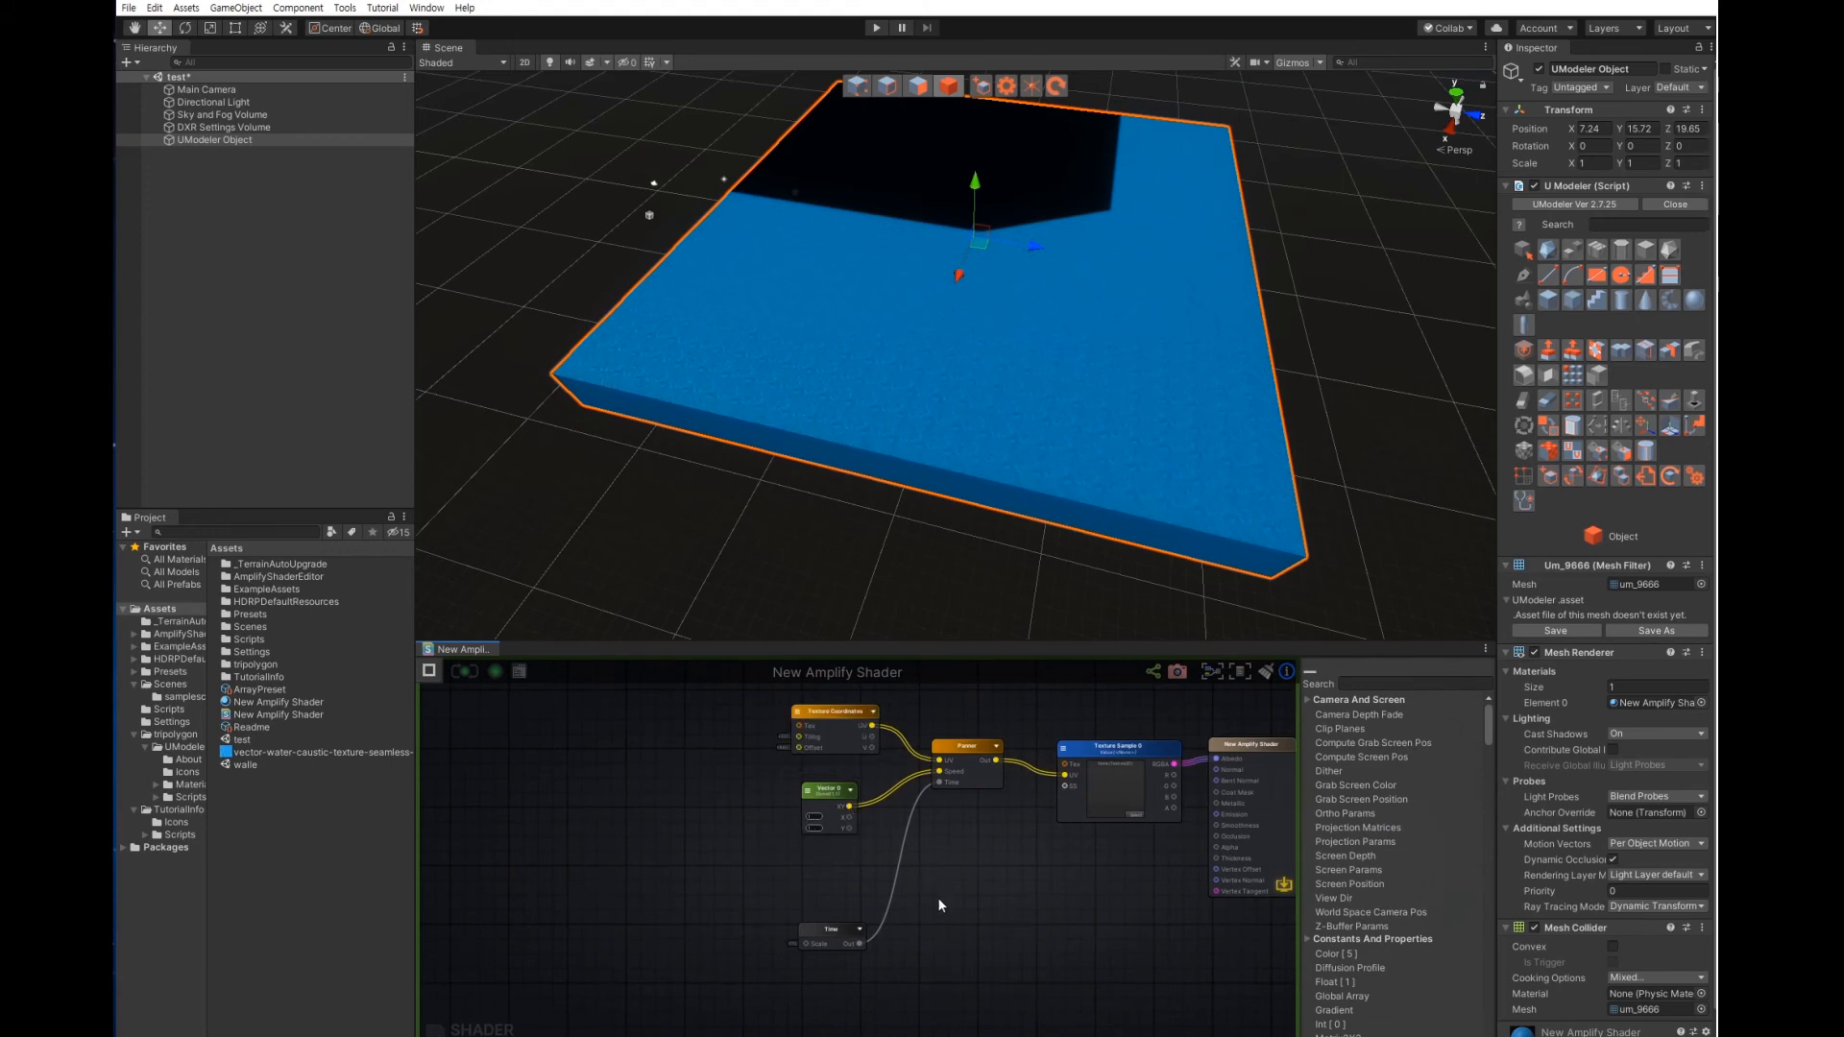
middle_drag(937, 898, 948, 821)
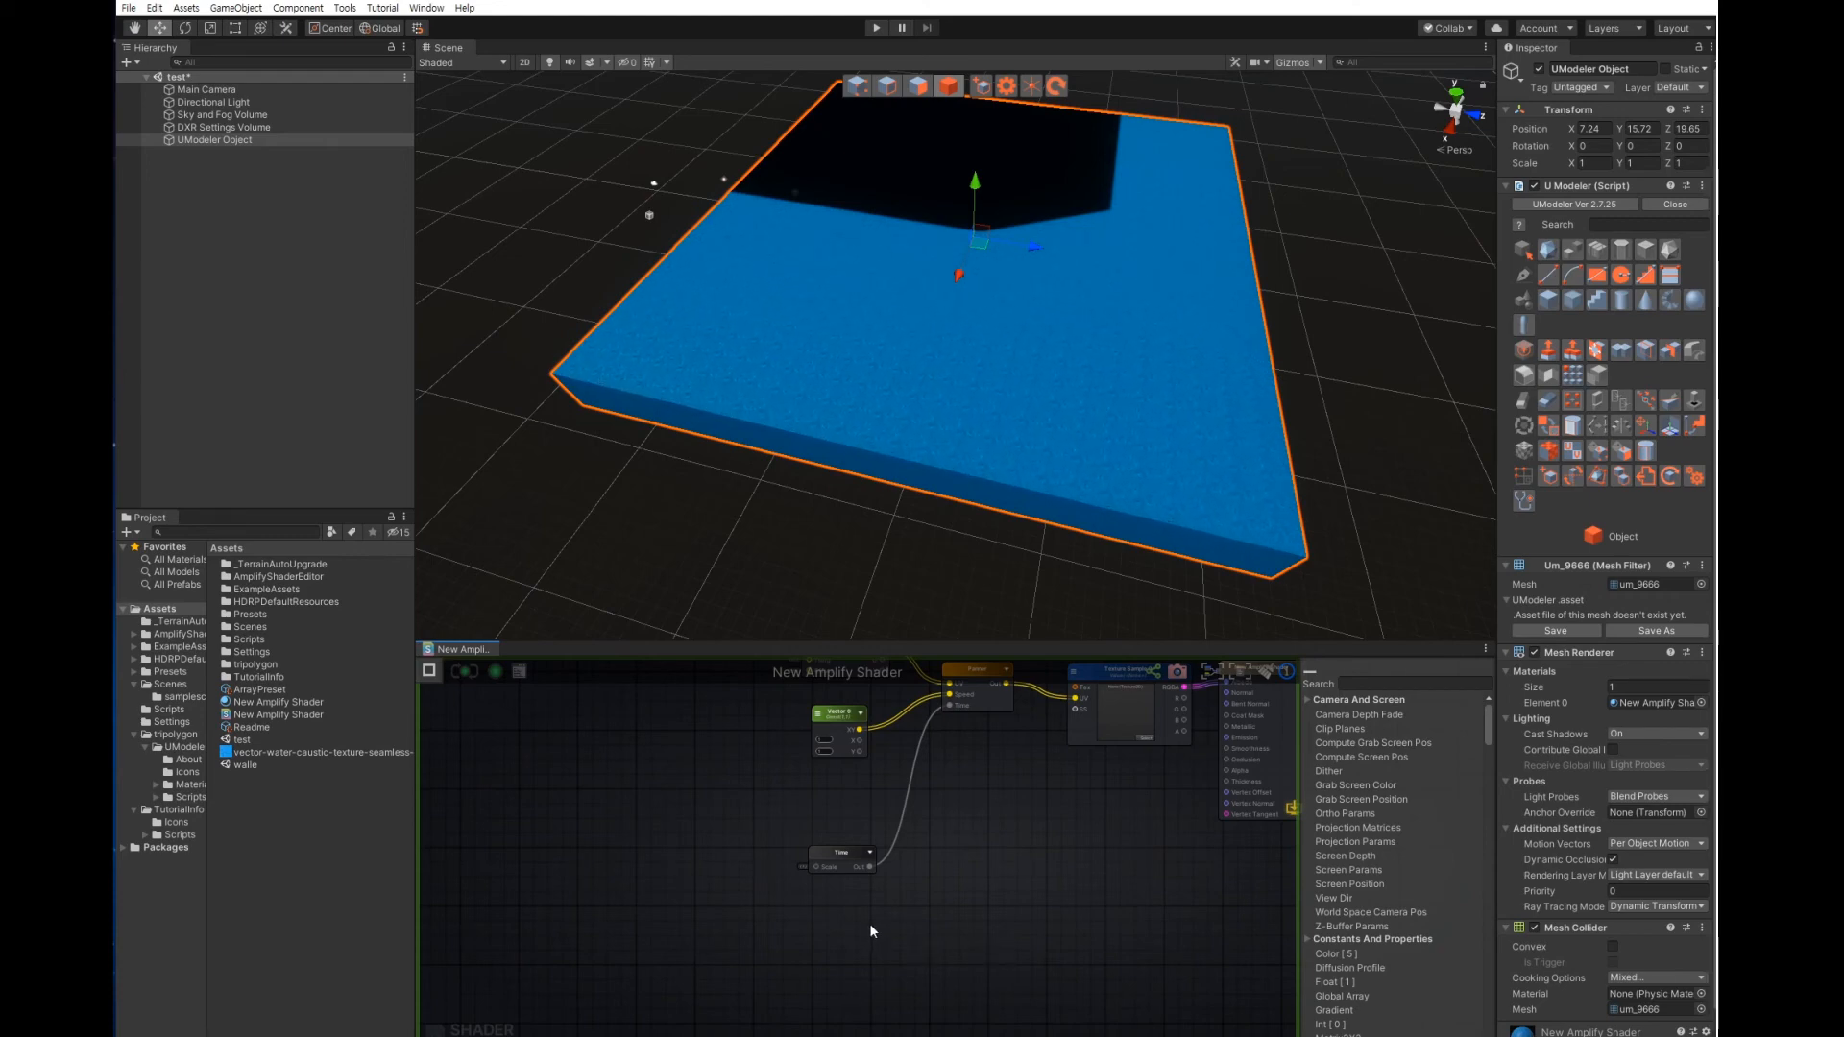
right_click(896, 925)
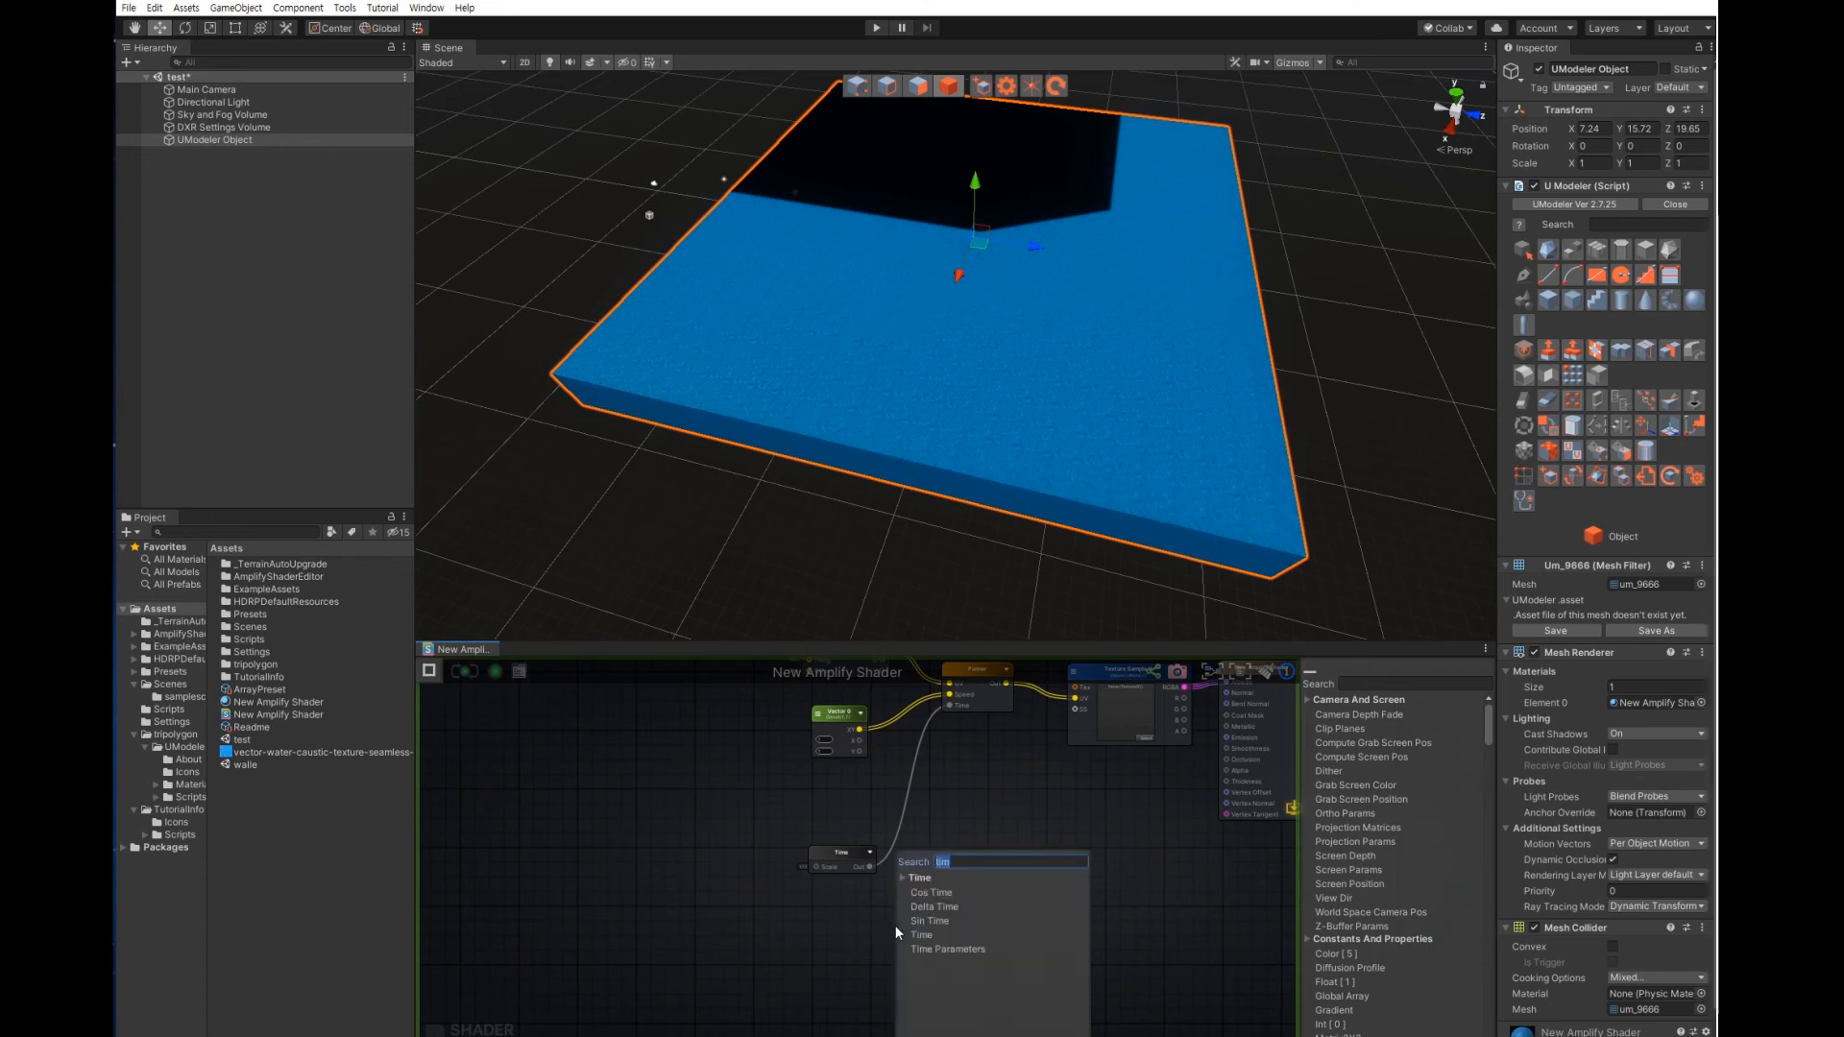
text(v)
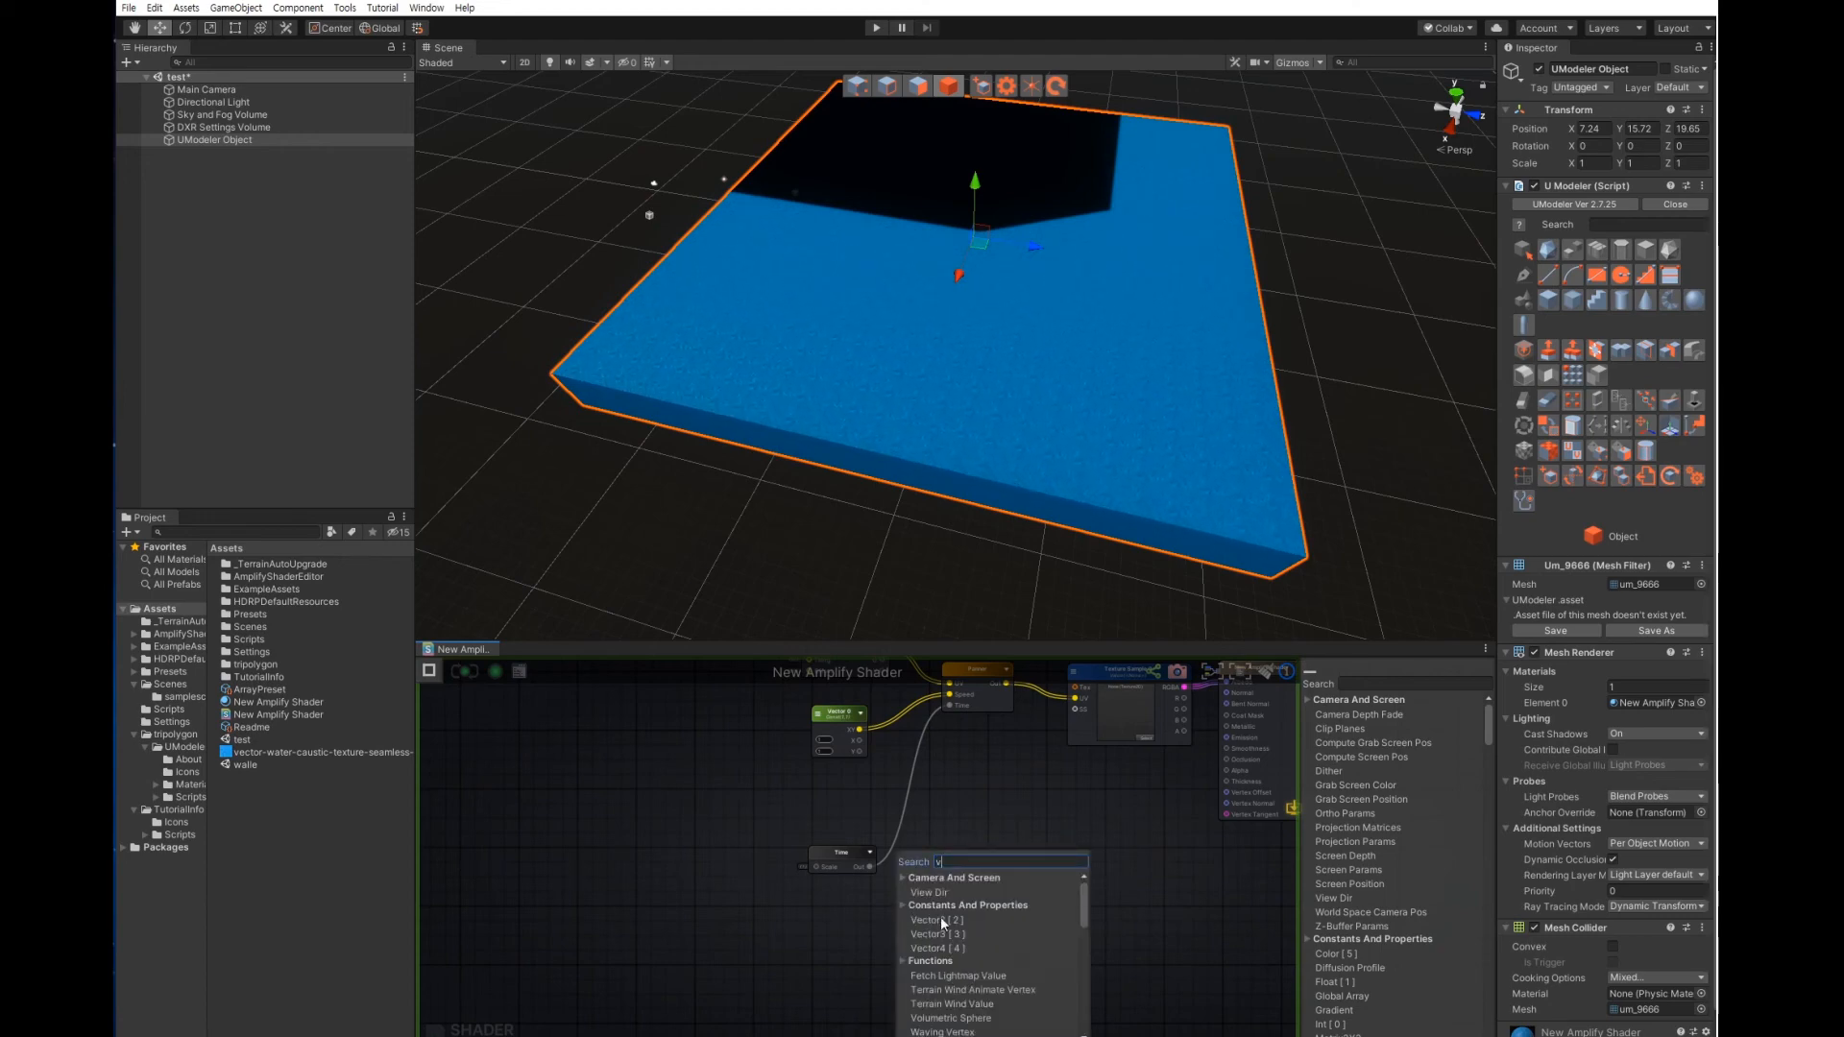
key(BackSpace)
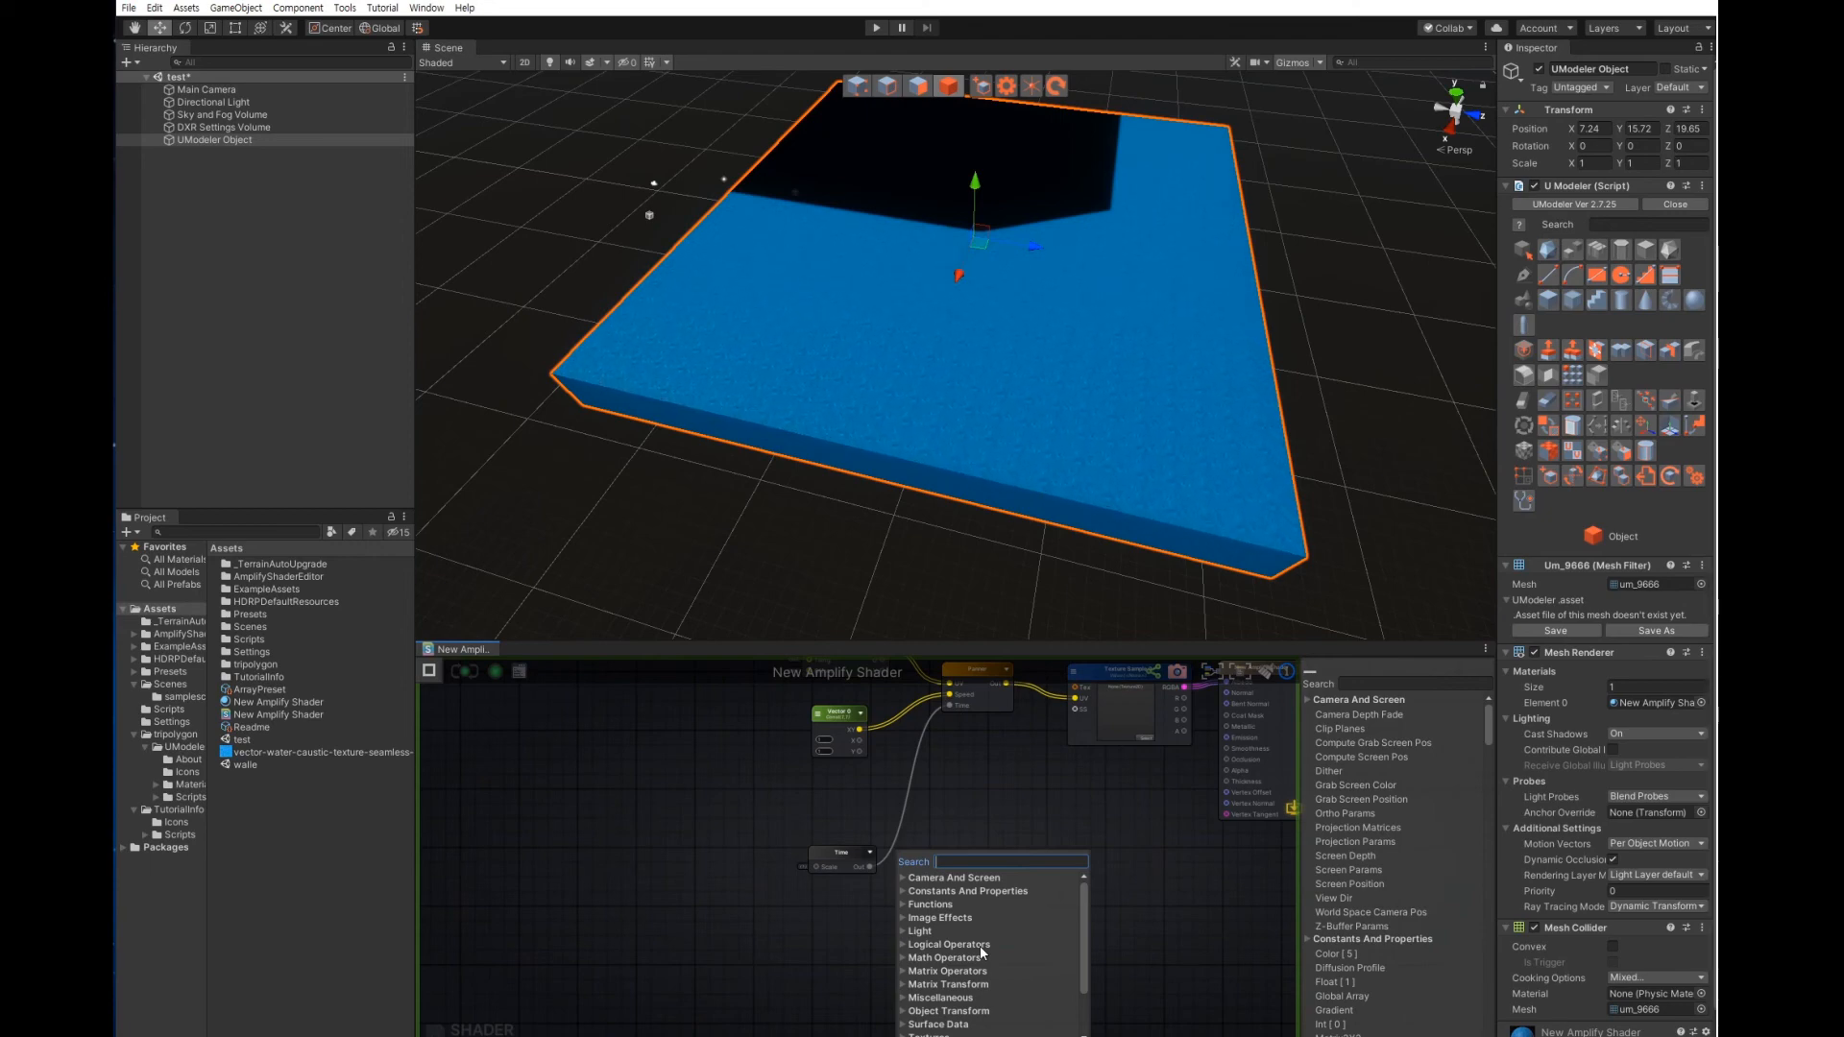
text(fl)
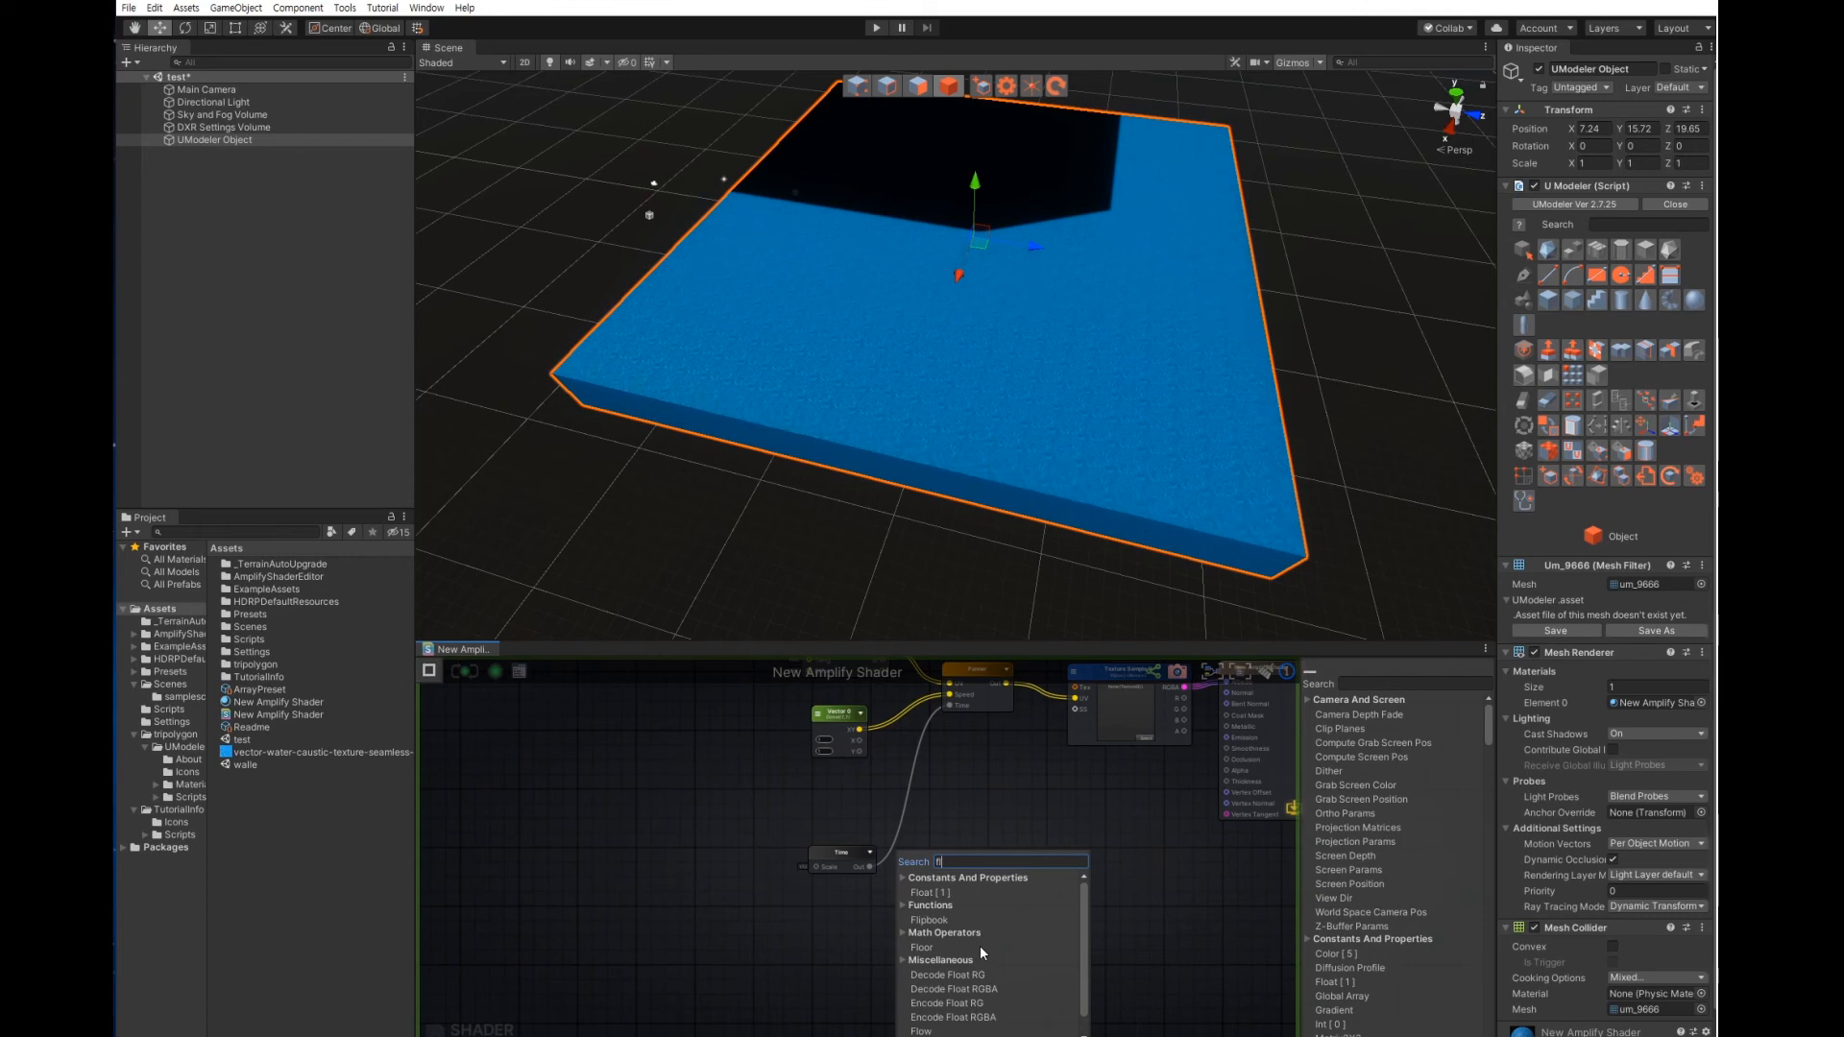
click(948, 896)
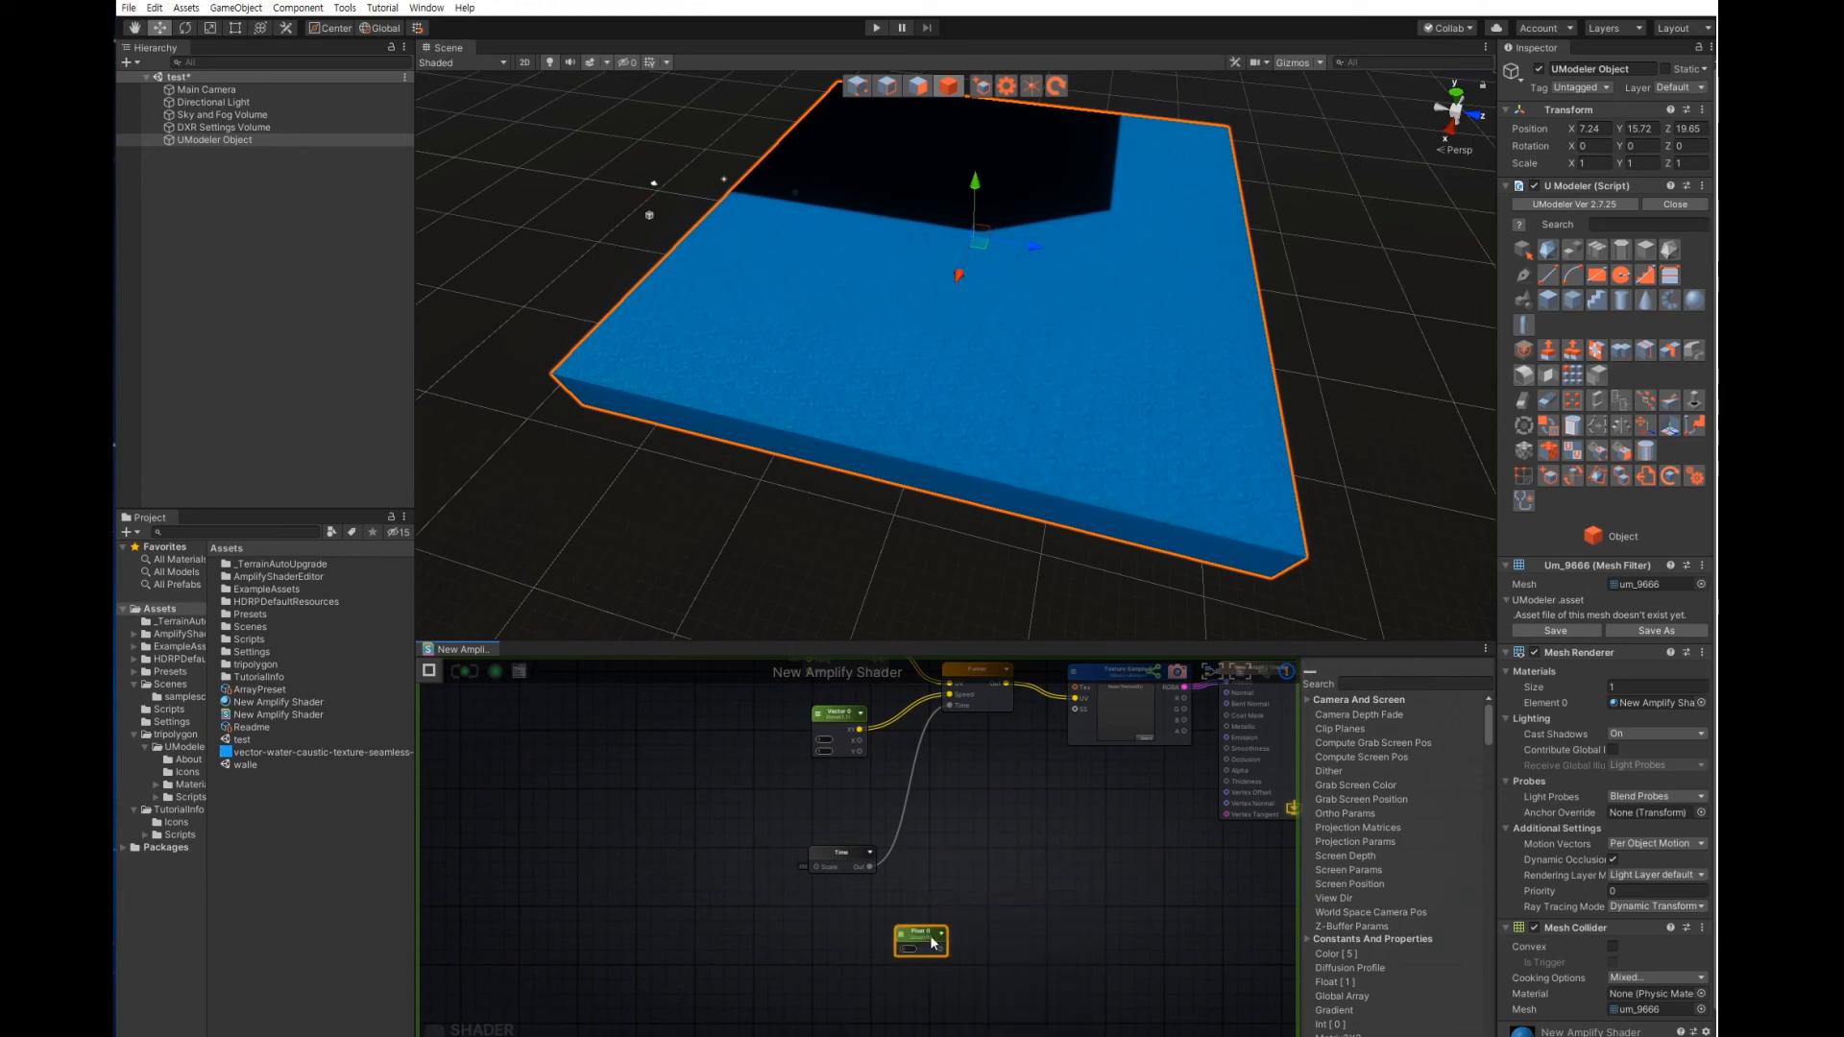
drag(922, 939, 839, 930)
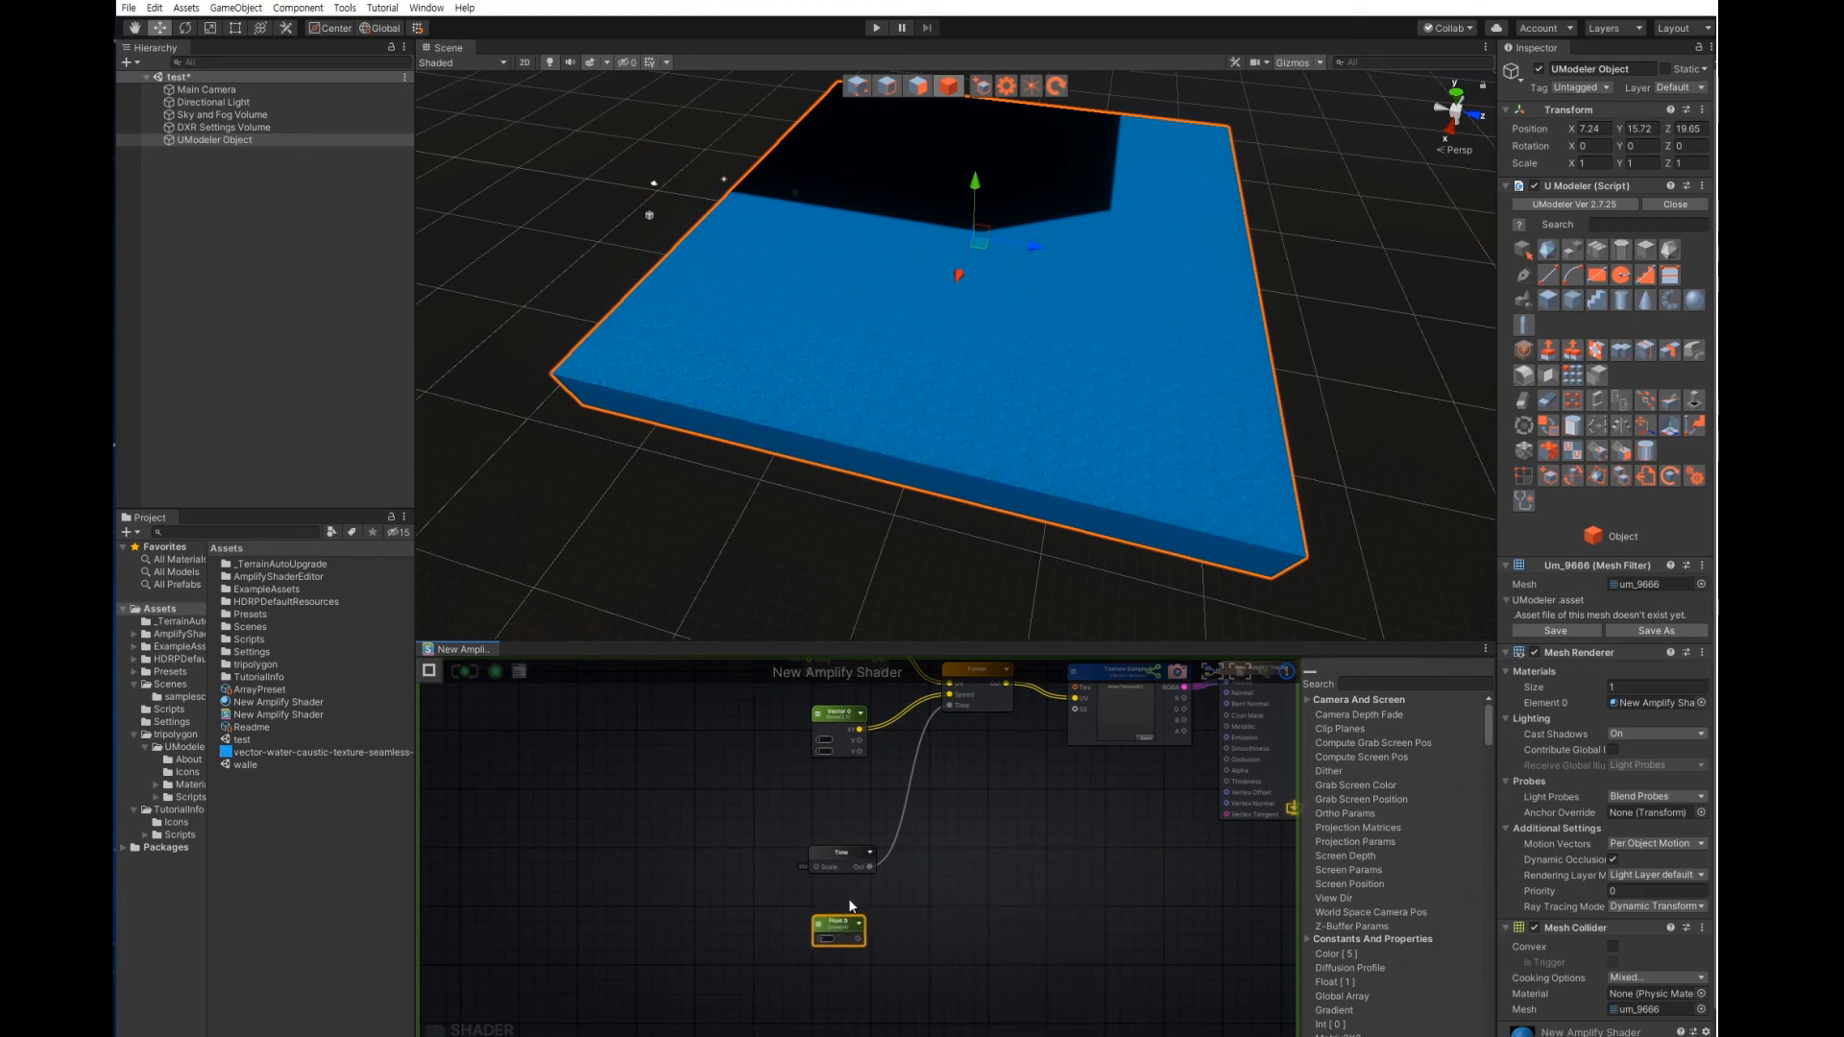
Add a Multiply node, connecting the Time output to its A input and the Float output to its B input
right_click(982, 870)
text(fl)
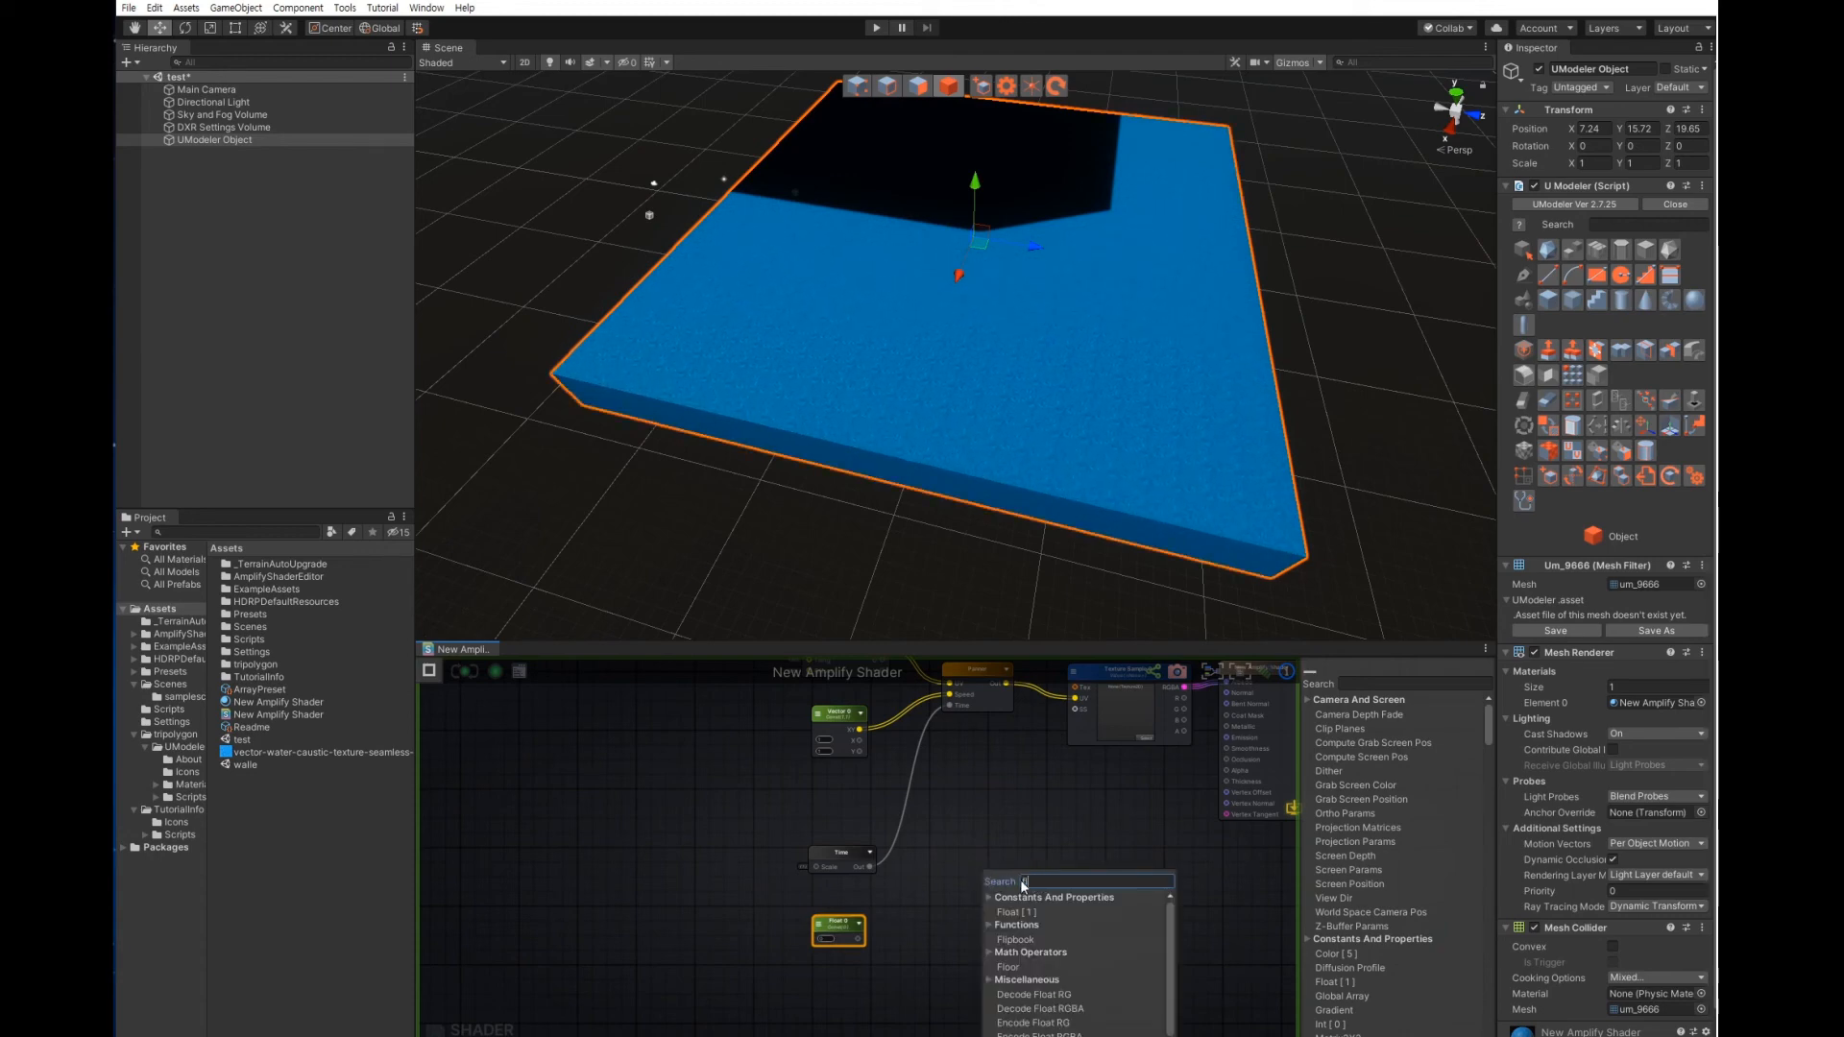
text(mu)
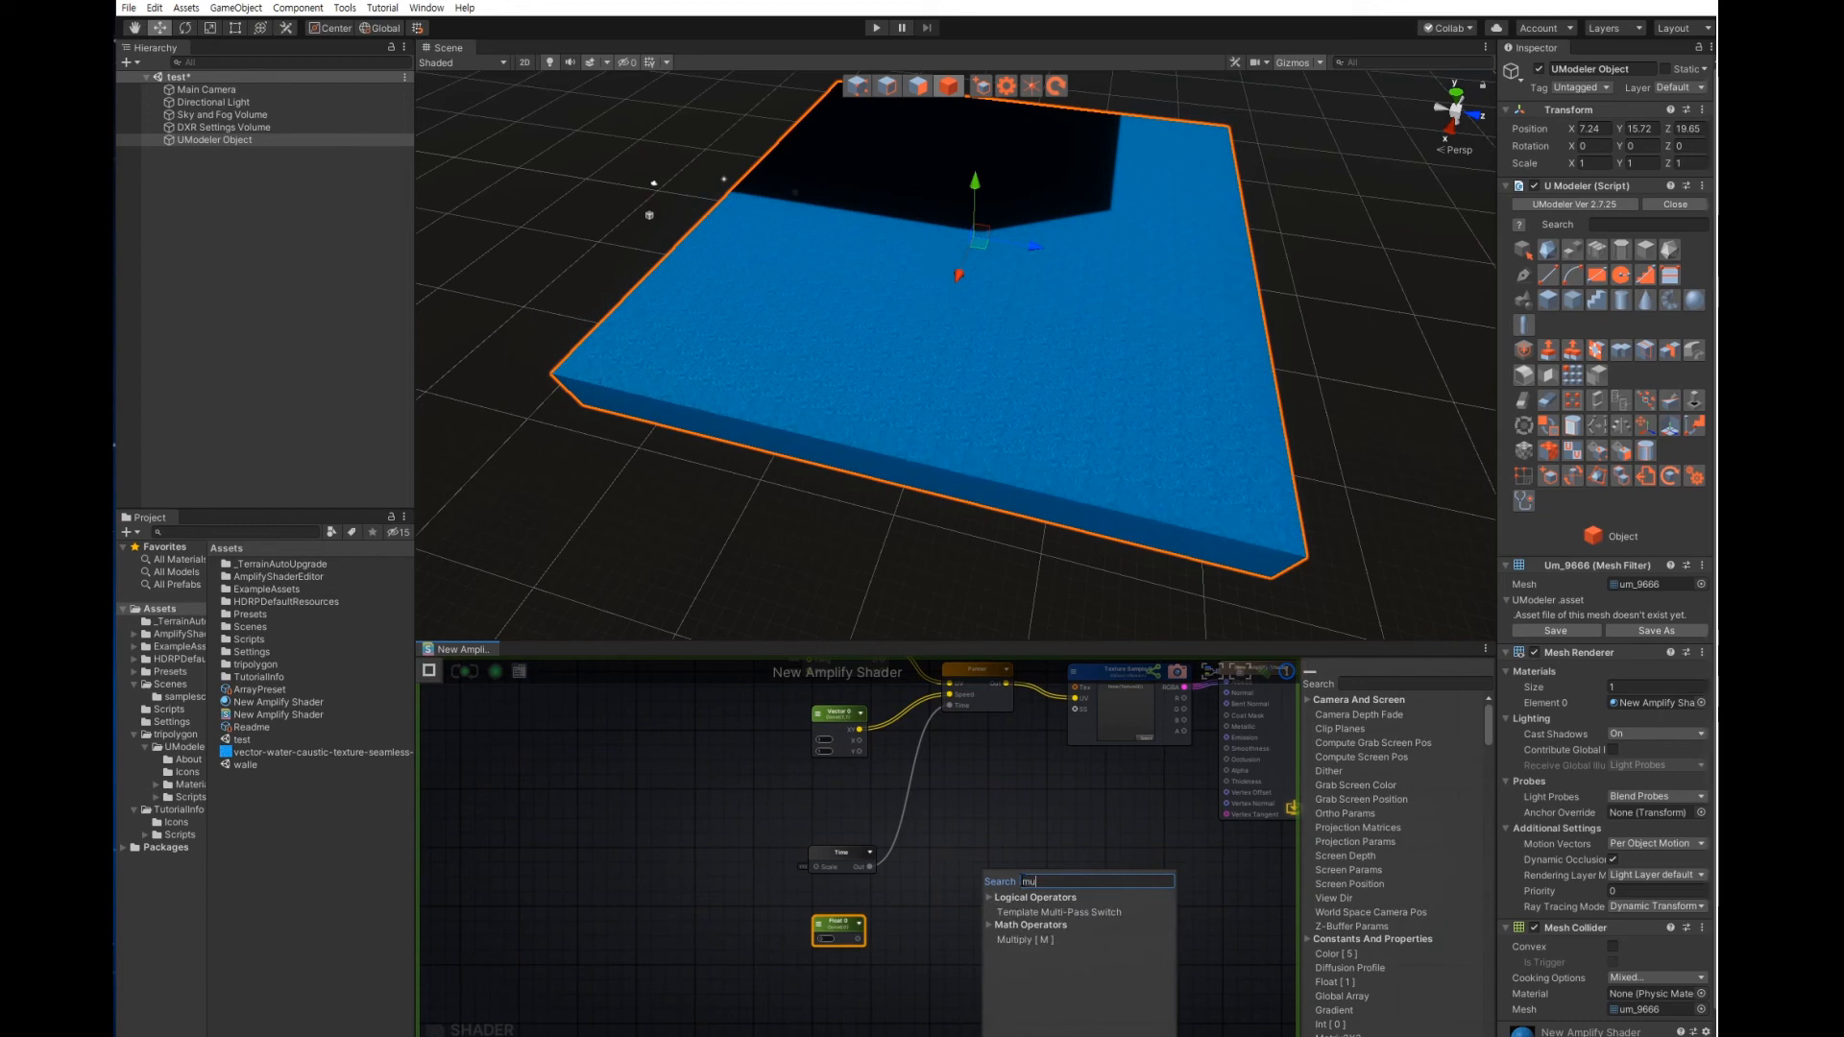
click(1026, 939)
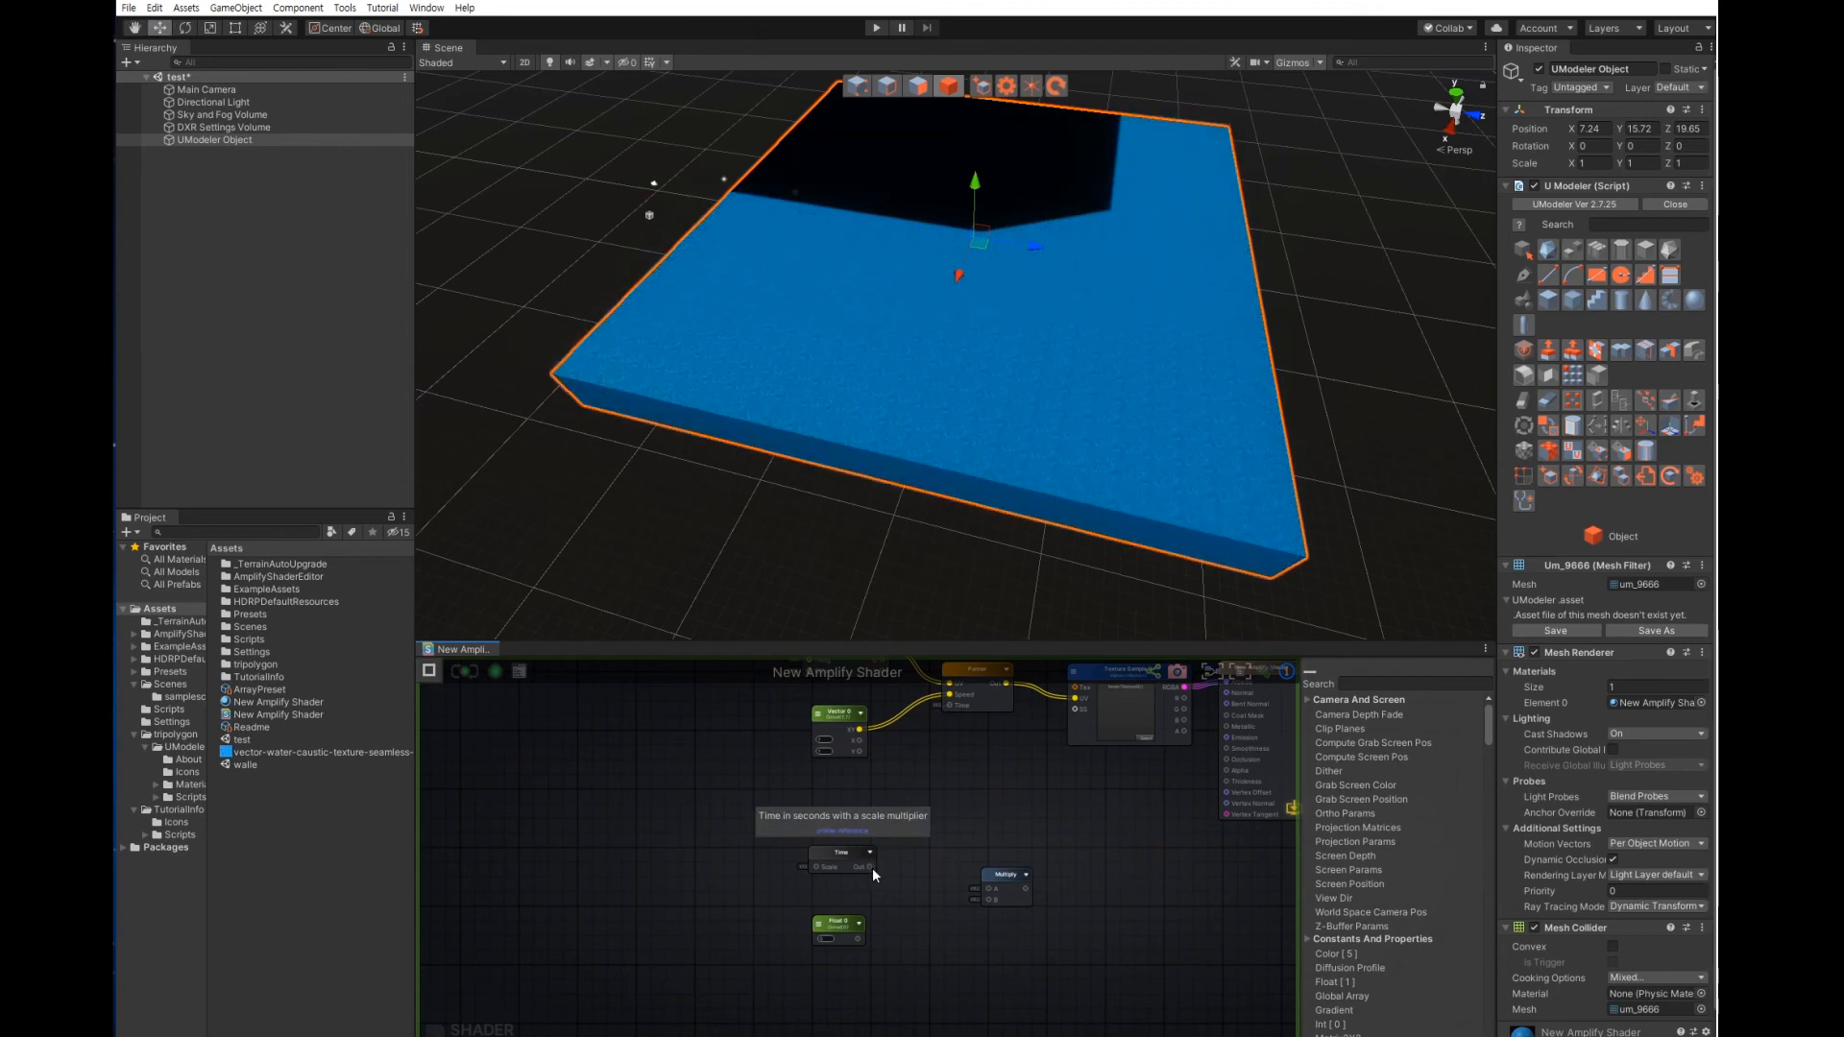
drag(869, 868, 989, 890)
drag(859, 940, 988, 900)
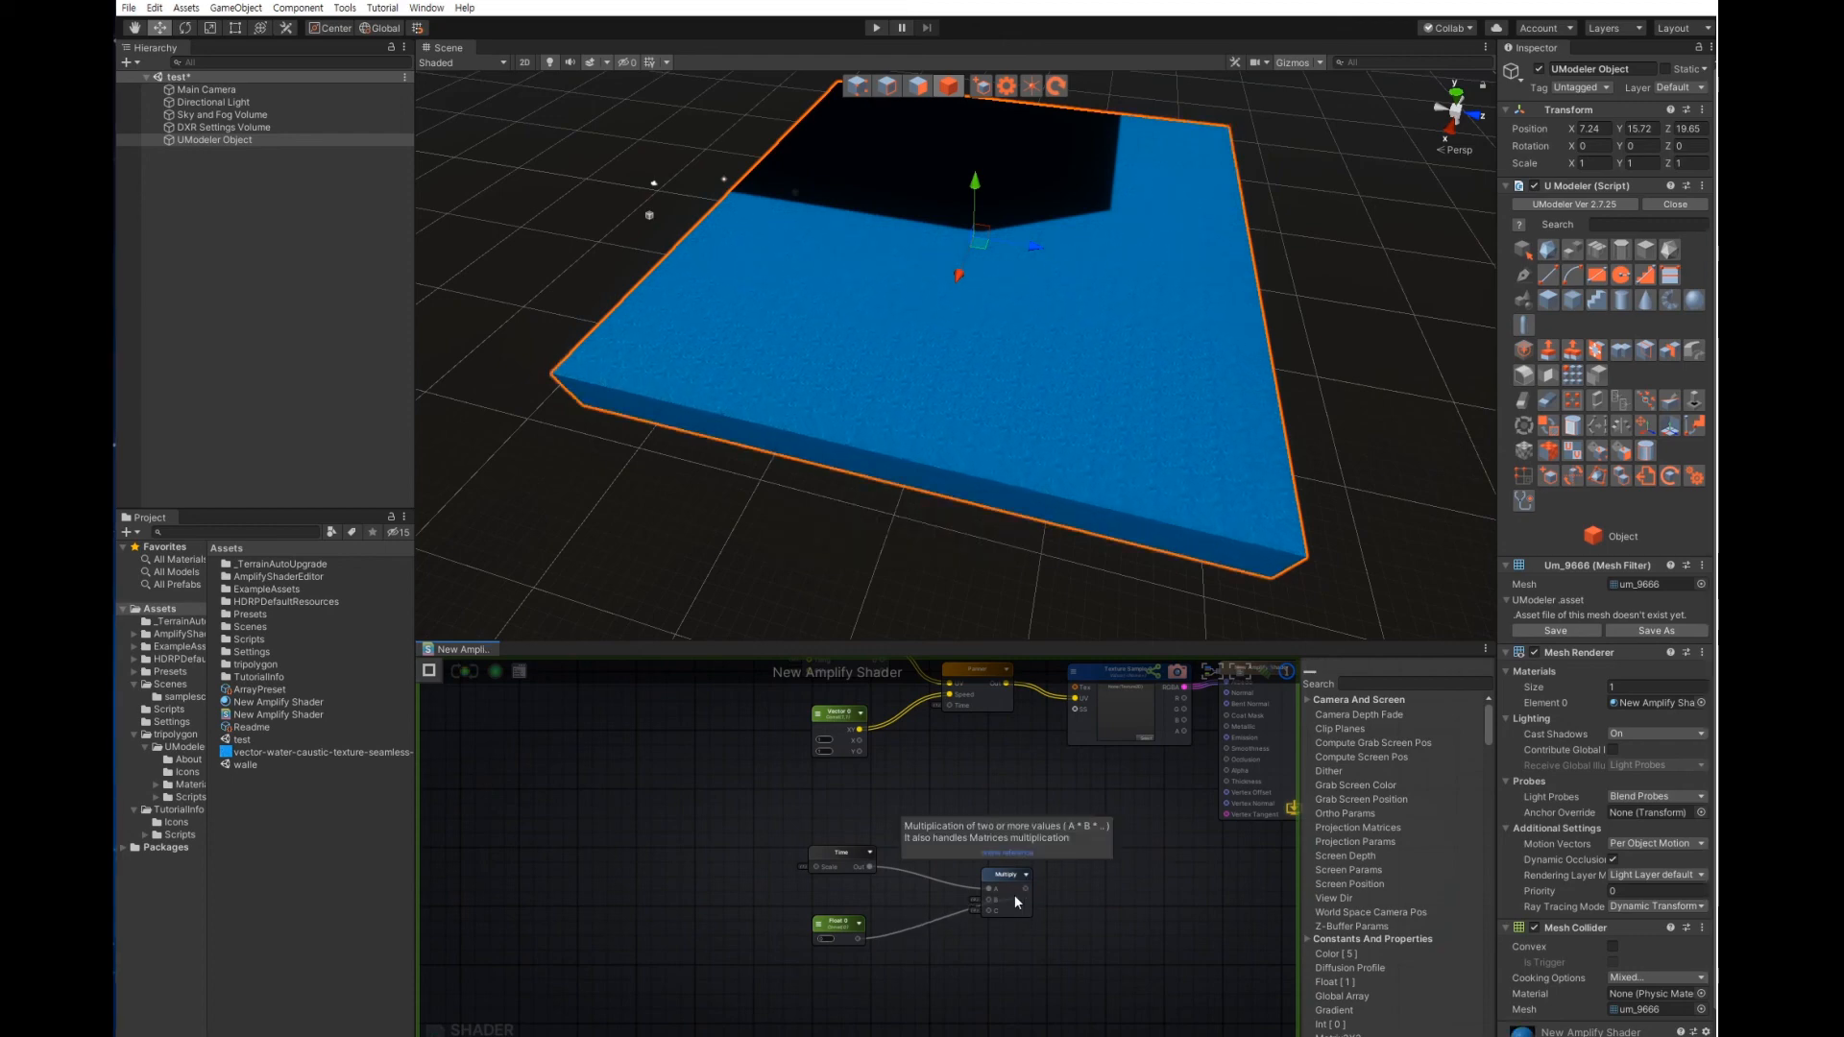
mouse_move(989, 911)
mouse_down()
mouse_move(917, 924)
mouse_move(990, 900)
mouse_up()
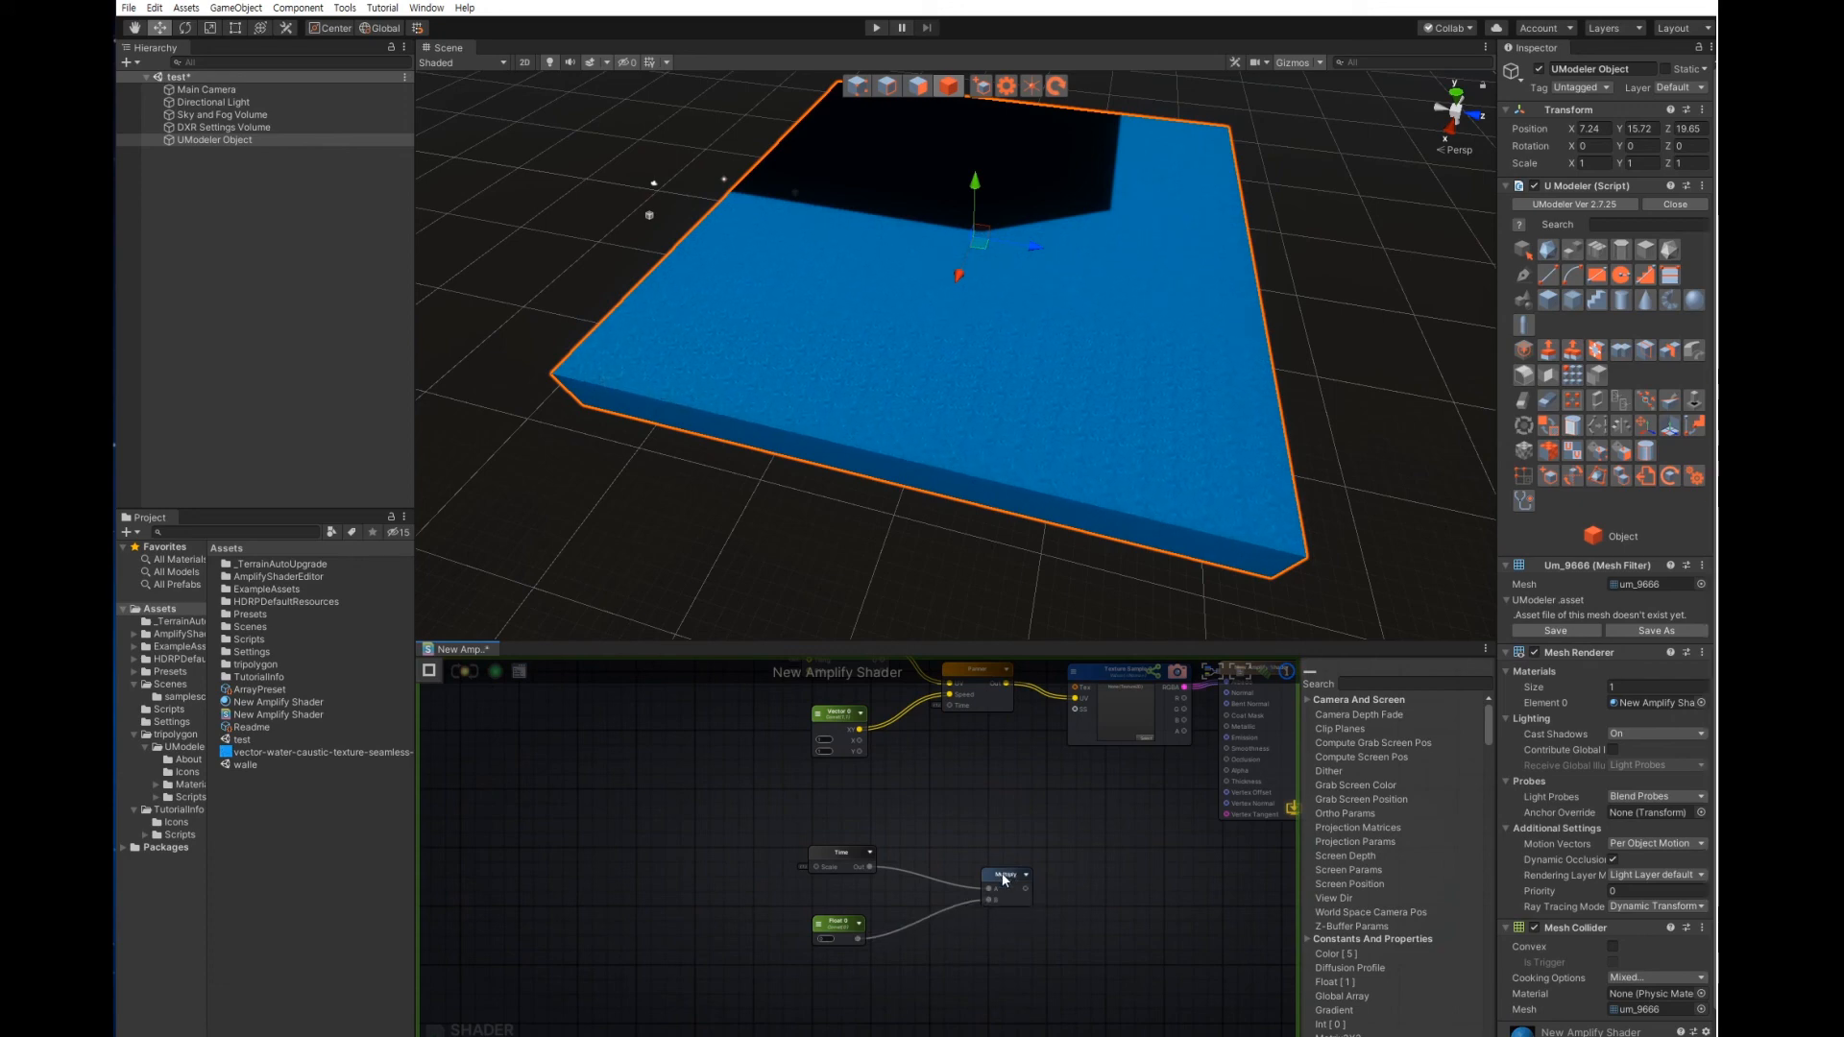
Connect the Multiply output to the Panner's Time input, update the shader and check the slab up close
drag(1017, 880, 951, 706)
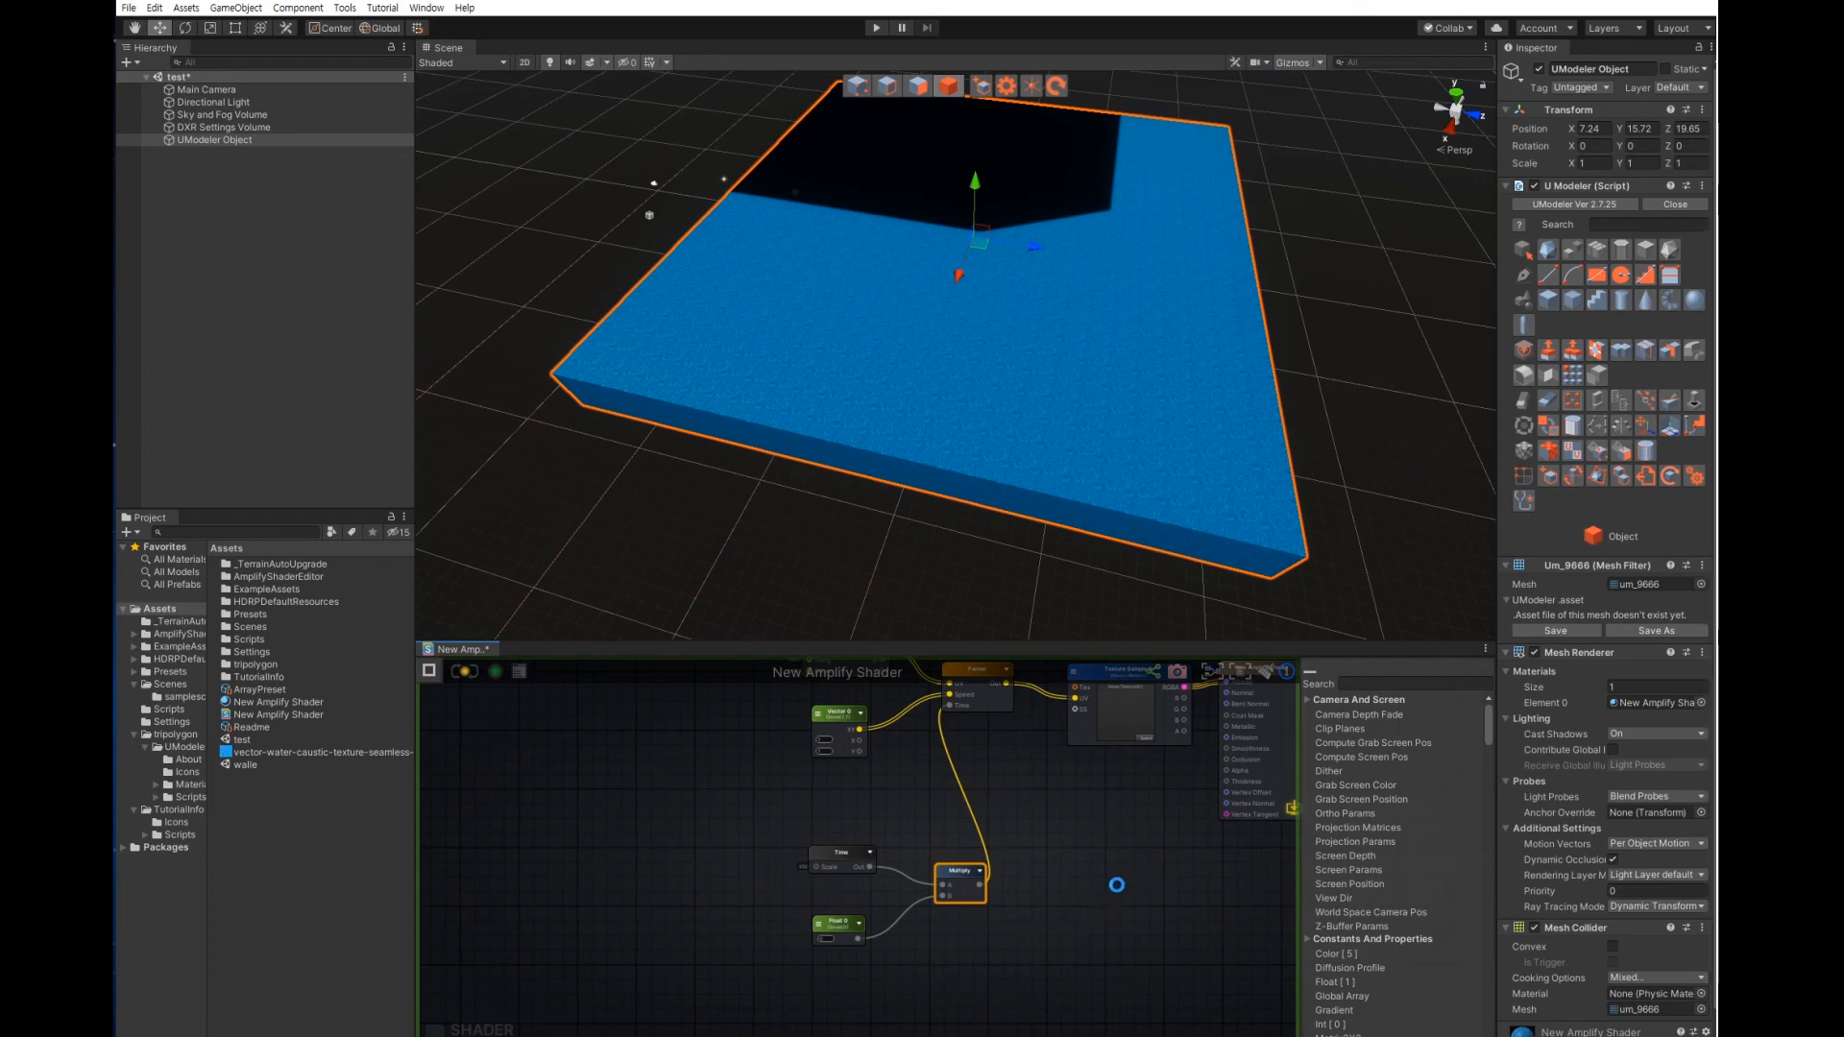
scroll(1047, 546, up, 5)
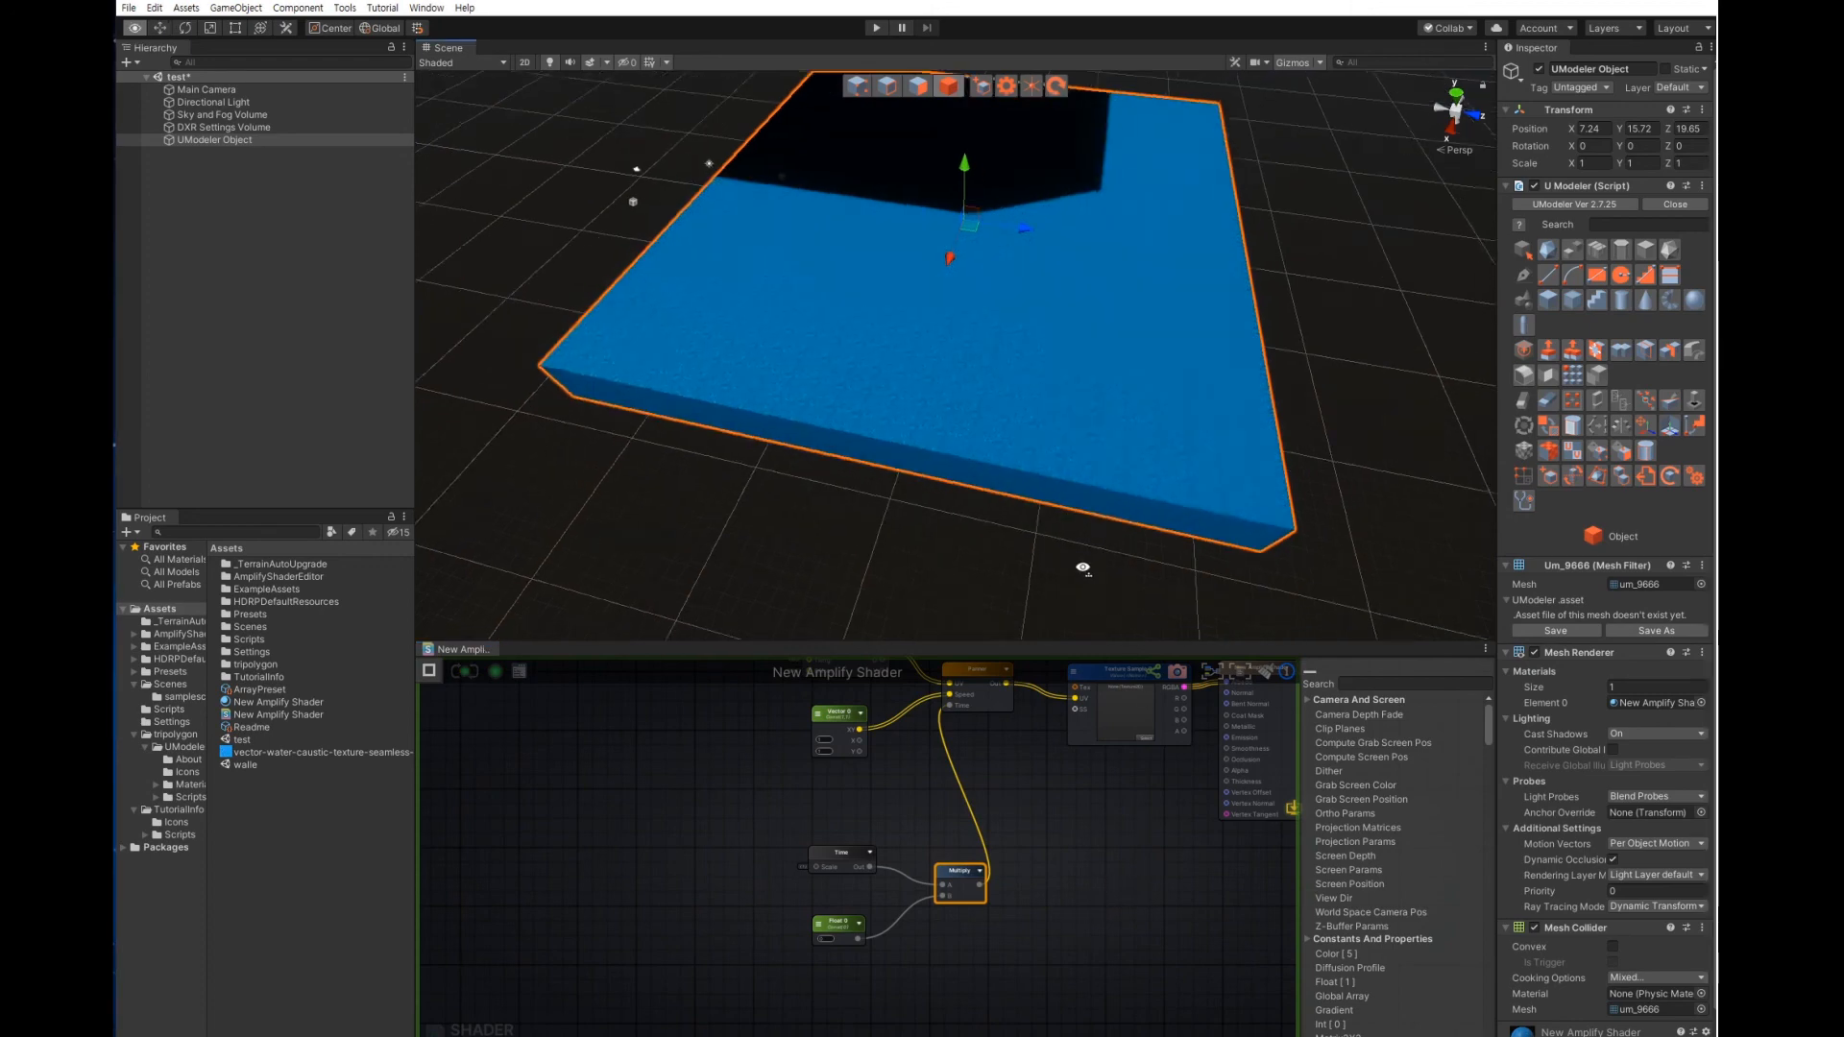
scroll(1105, 548, up, 3)
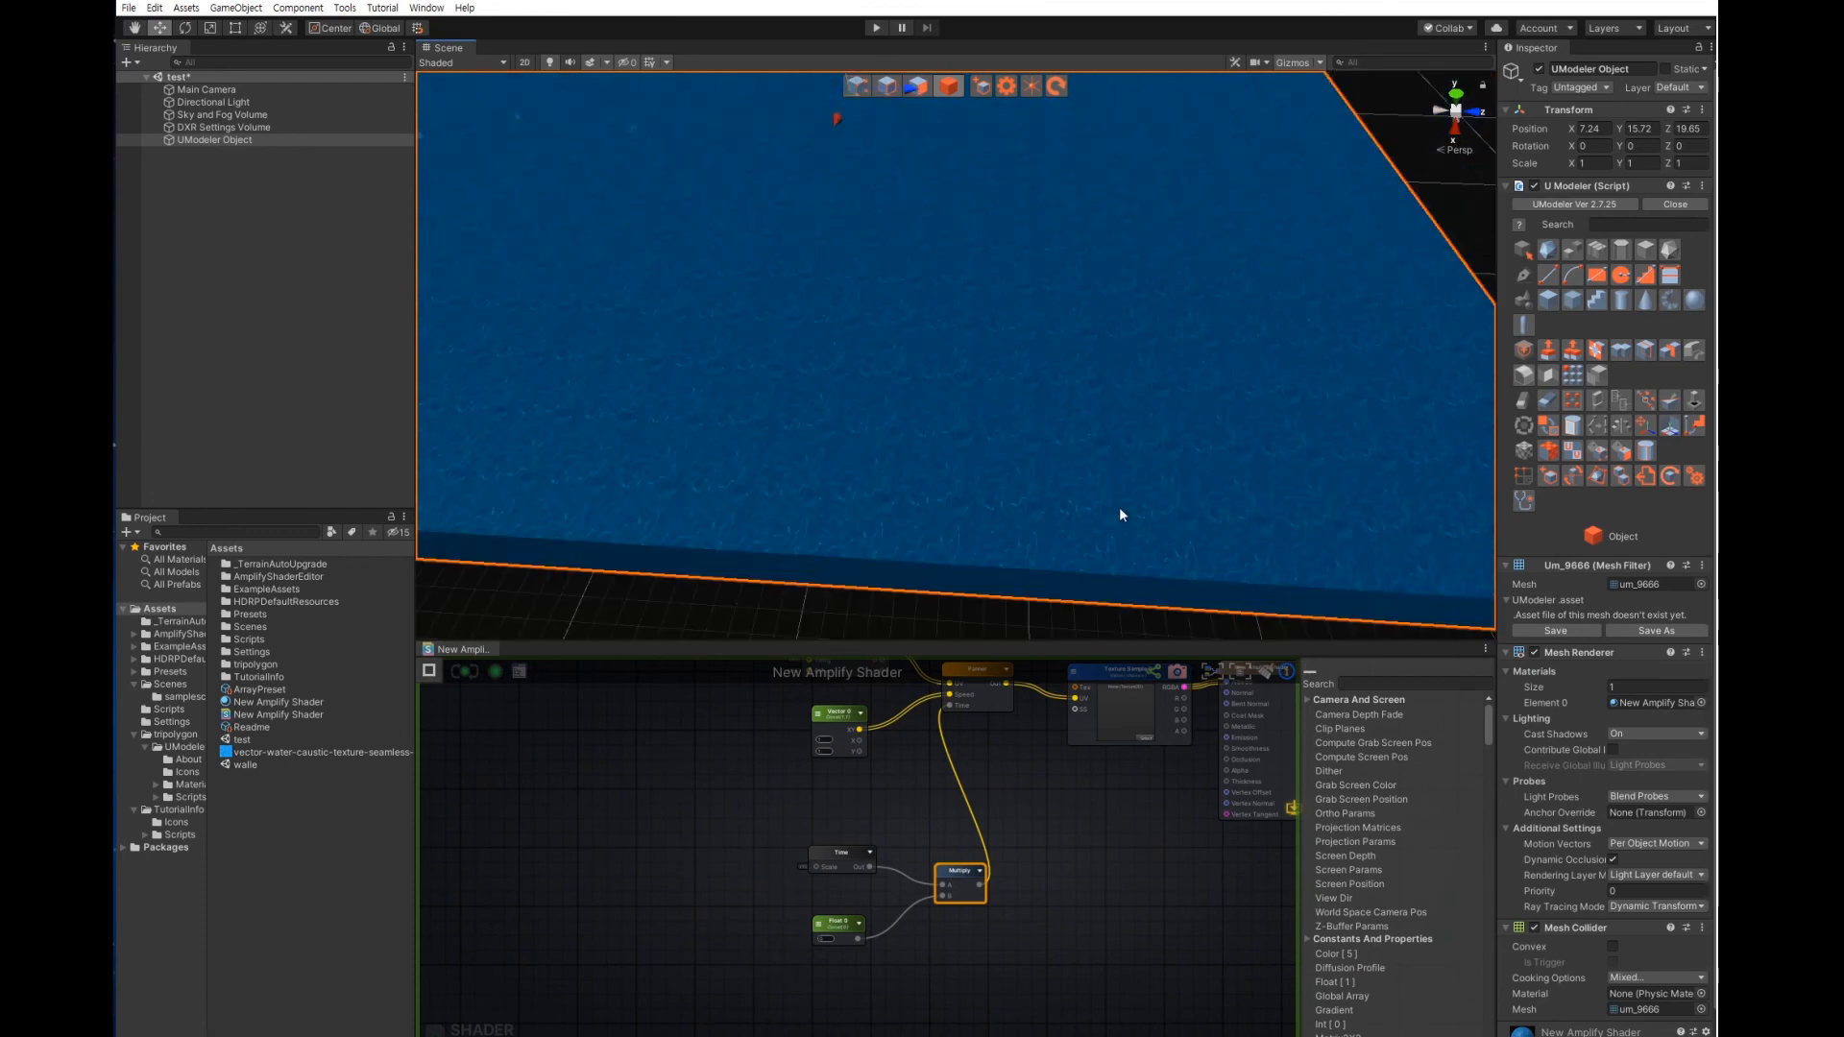
scroll(1120, 514, down, 2)
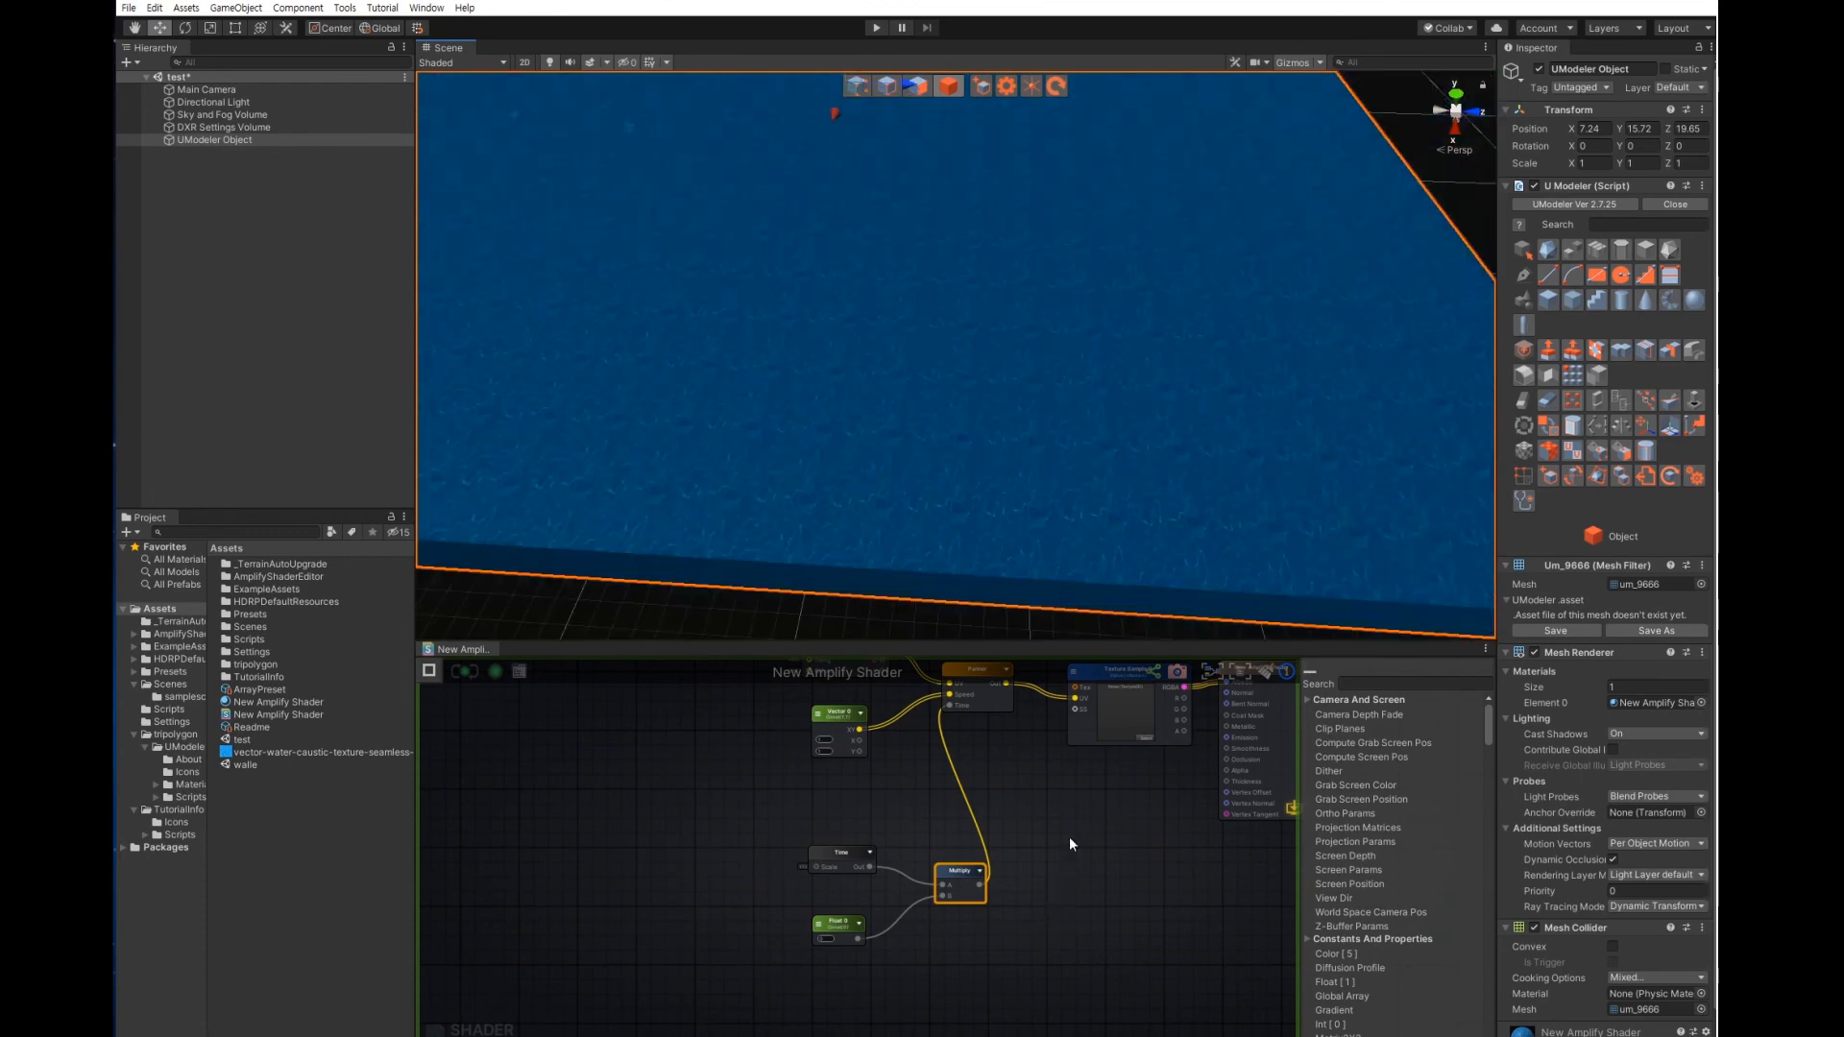
Set the value of the Float node that multiplies Time to 1
scroll(1079, 788, up, 5)
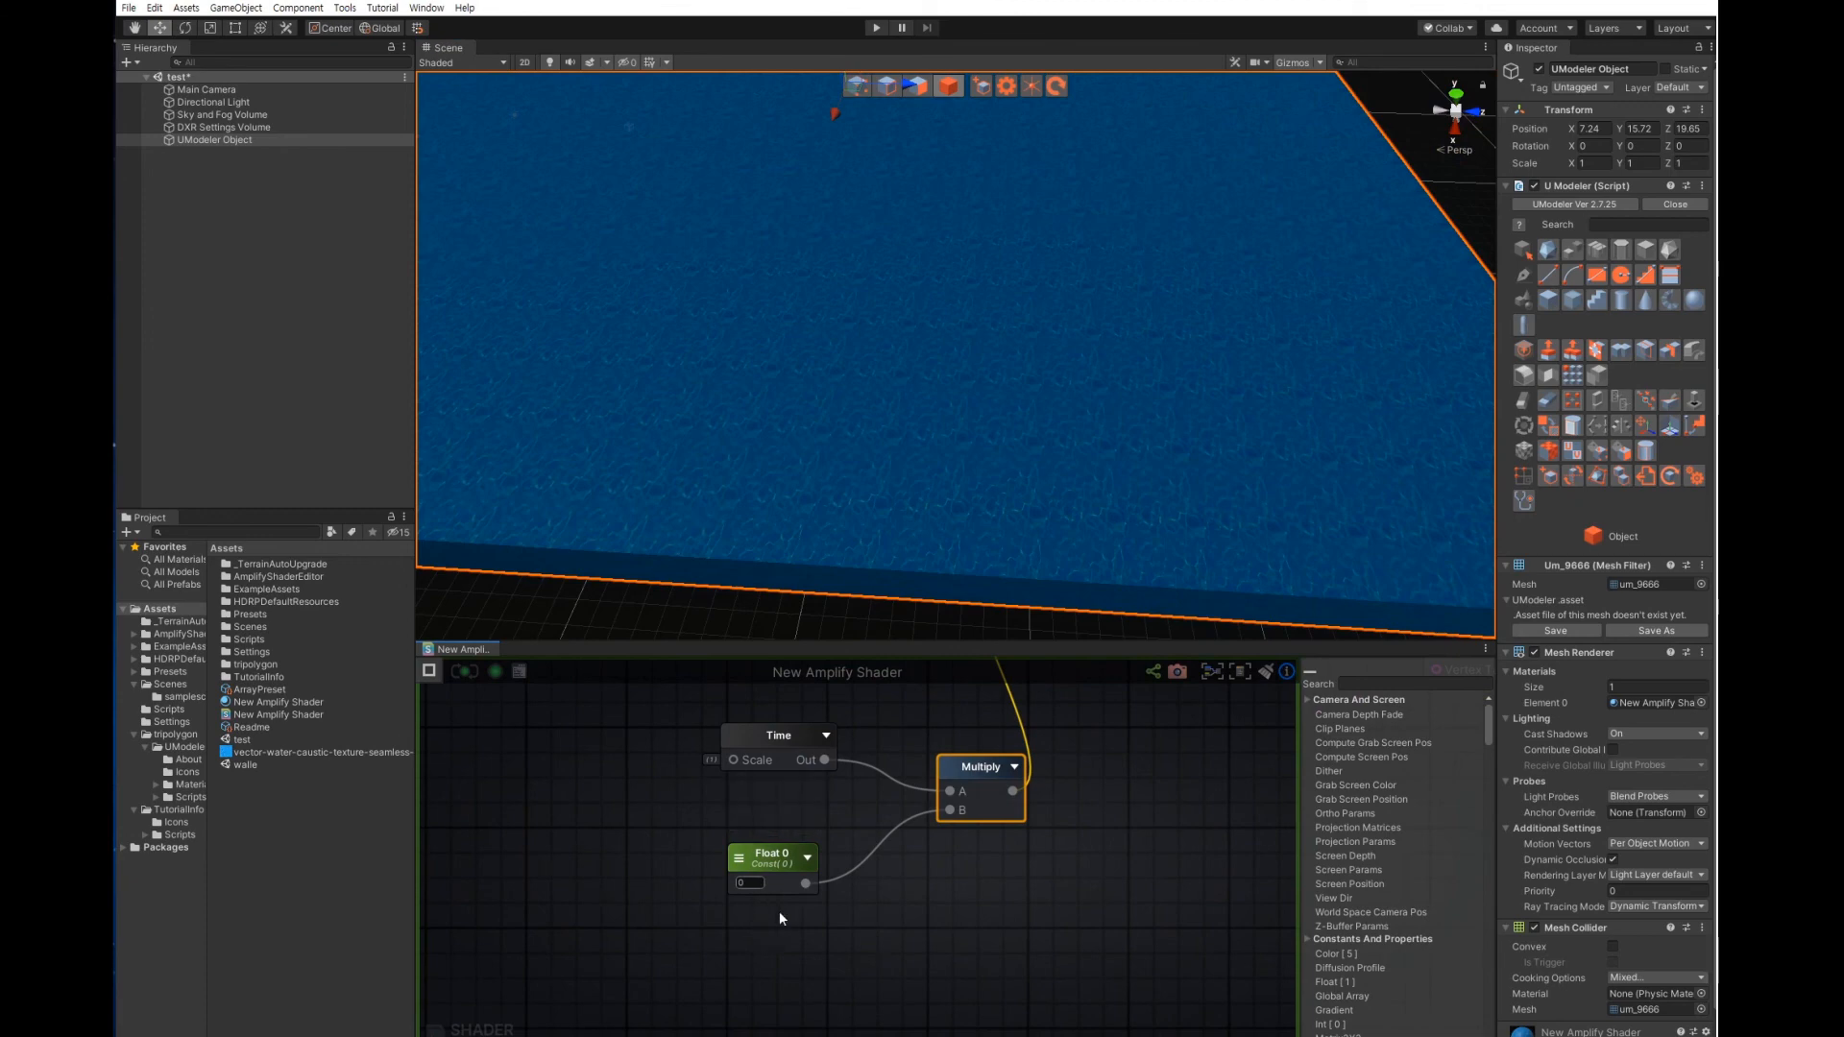
drag(750, 882, 730, 884)
text(1)
scroll(1160, 874, down, 2)
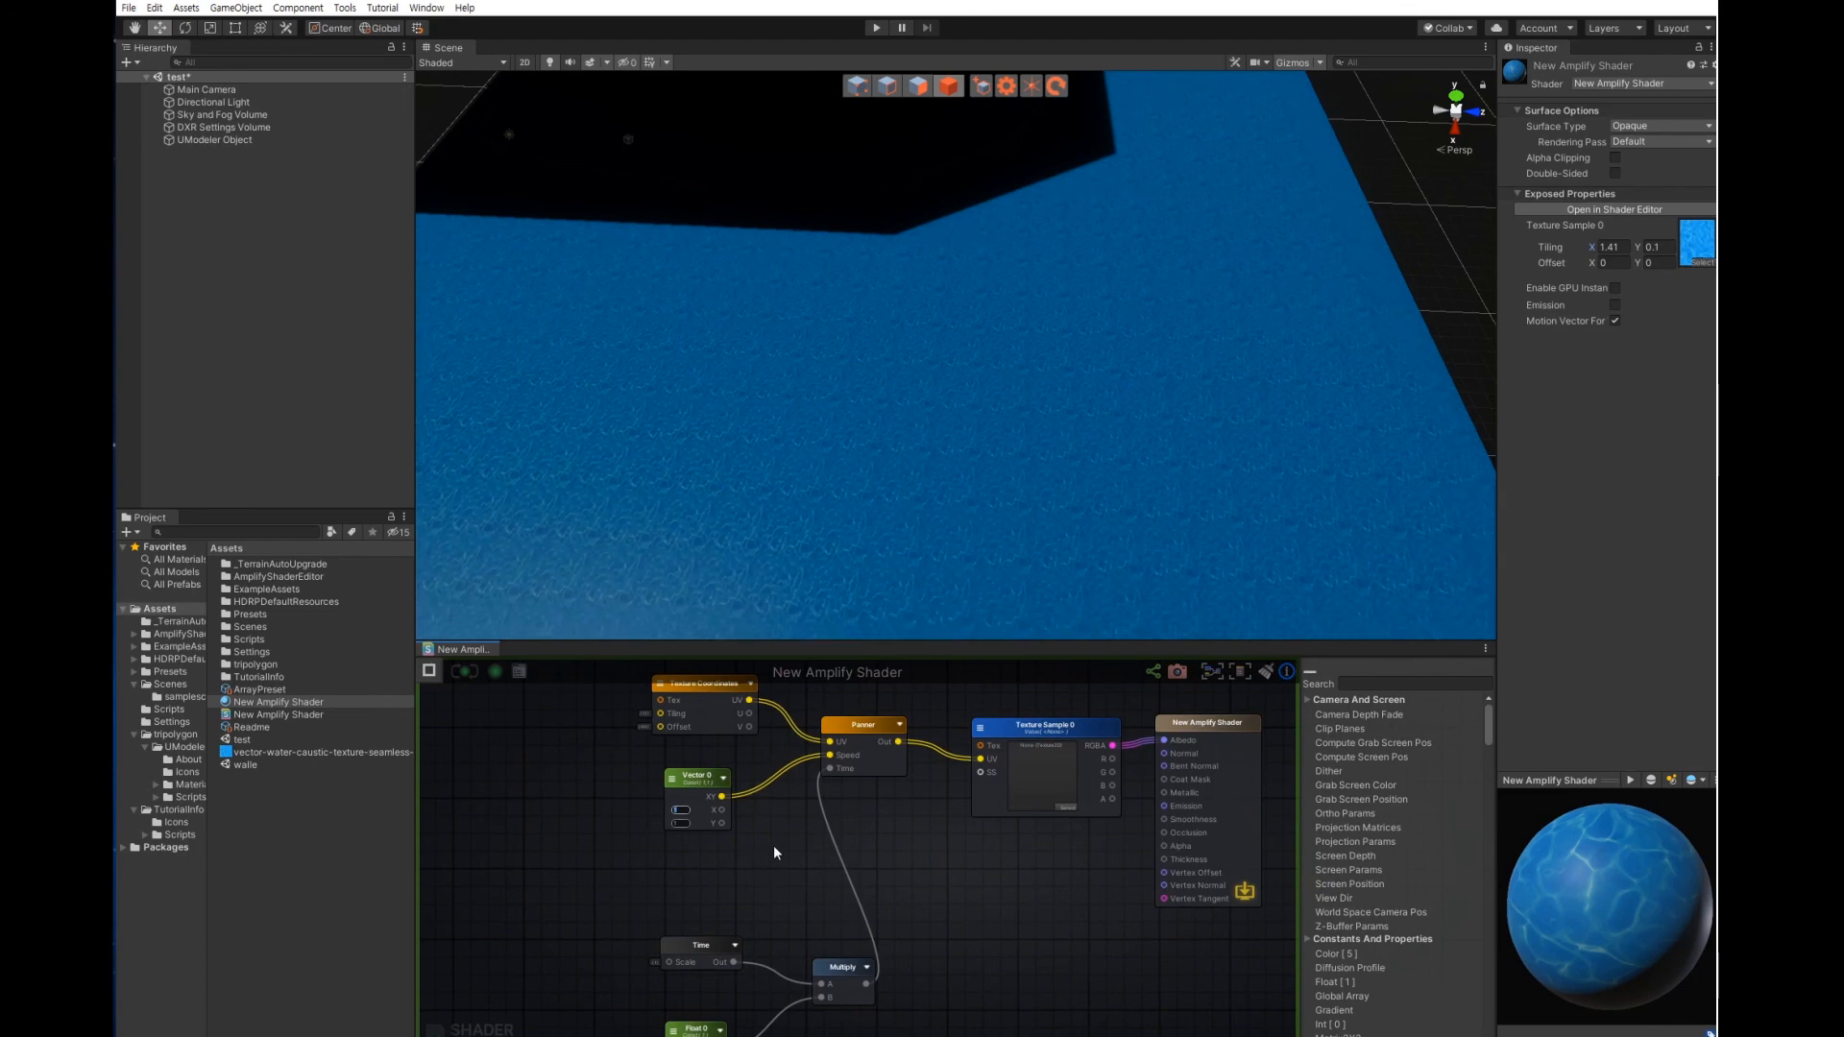
Set the Y value of the Vector2 node that drives the Panner's Speed to 3 and update the shader
click(684, 822)
text(3)
click(797, 891)
click(469, 670)
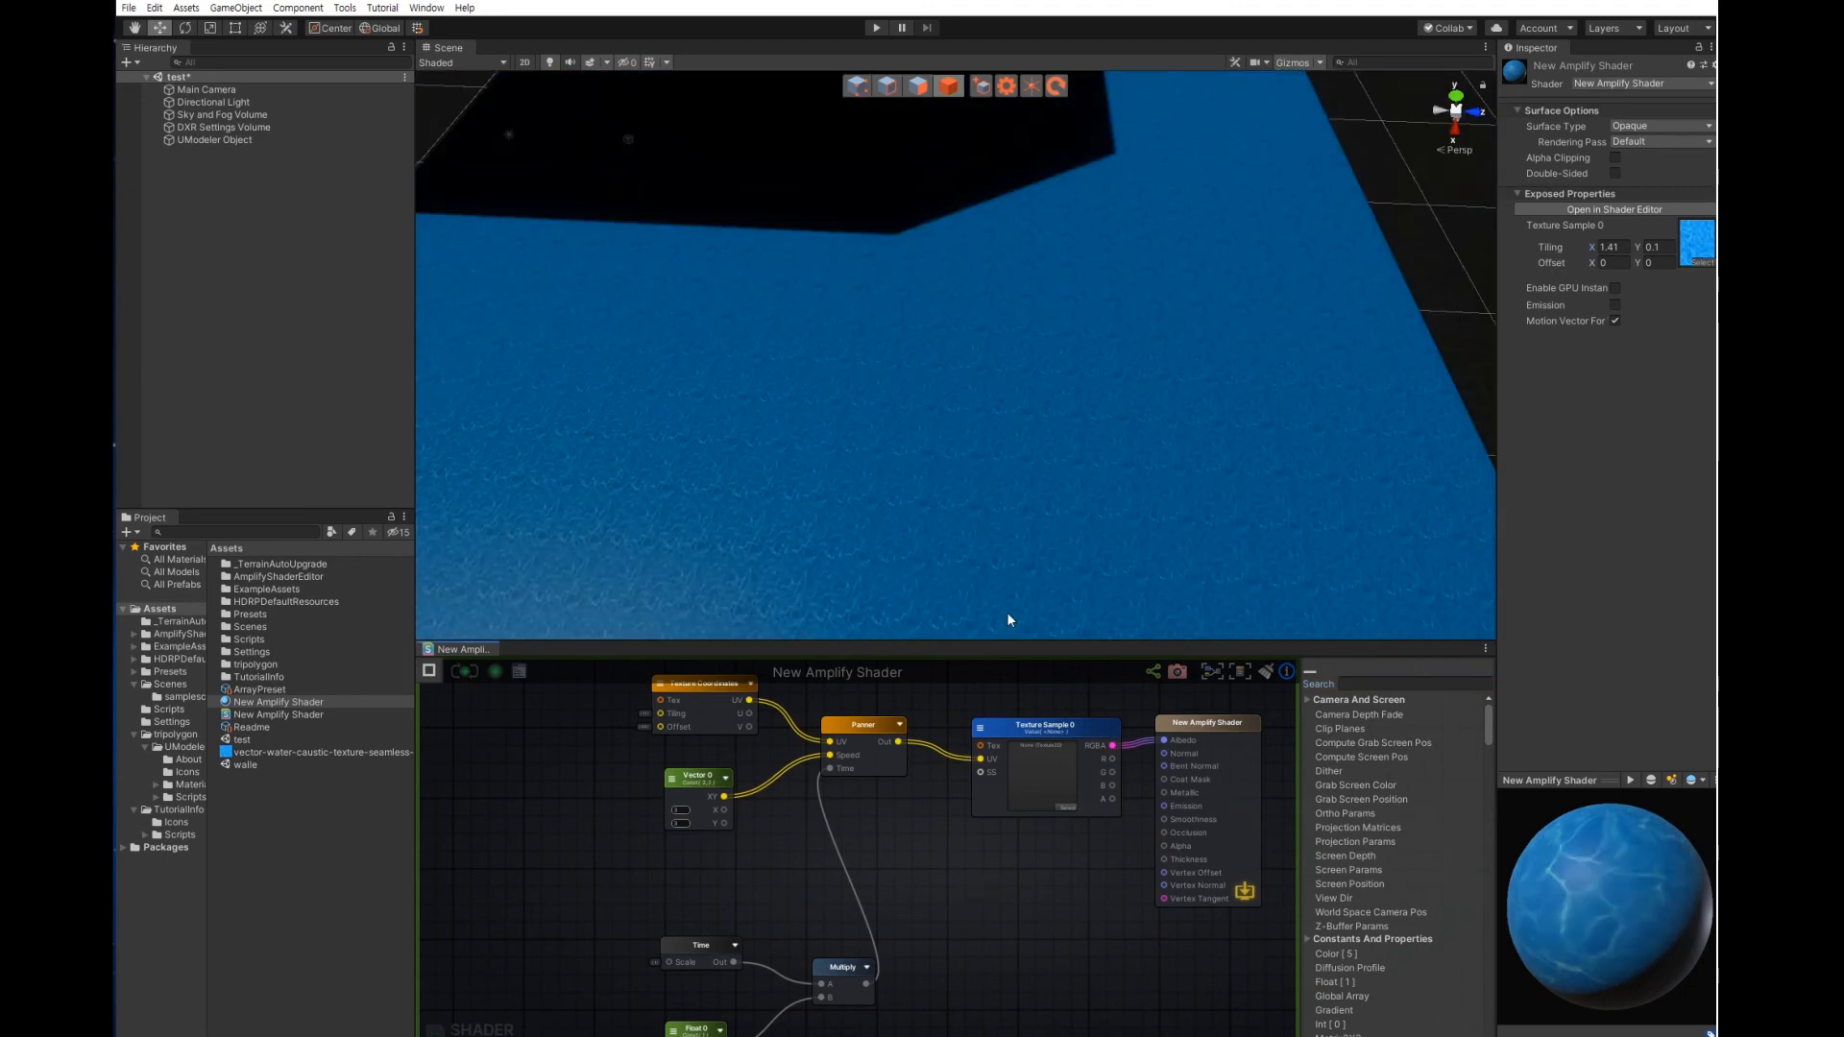
Examine the water texture's motion on the slab from a distance and up close
scroll(1007, 619, down, 3)
scroll(1070, 539, down, 3)
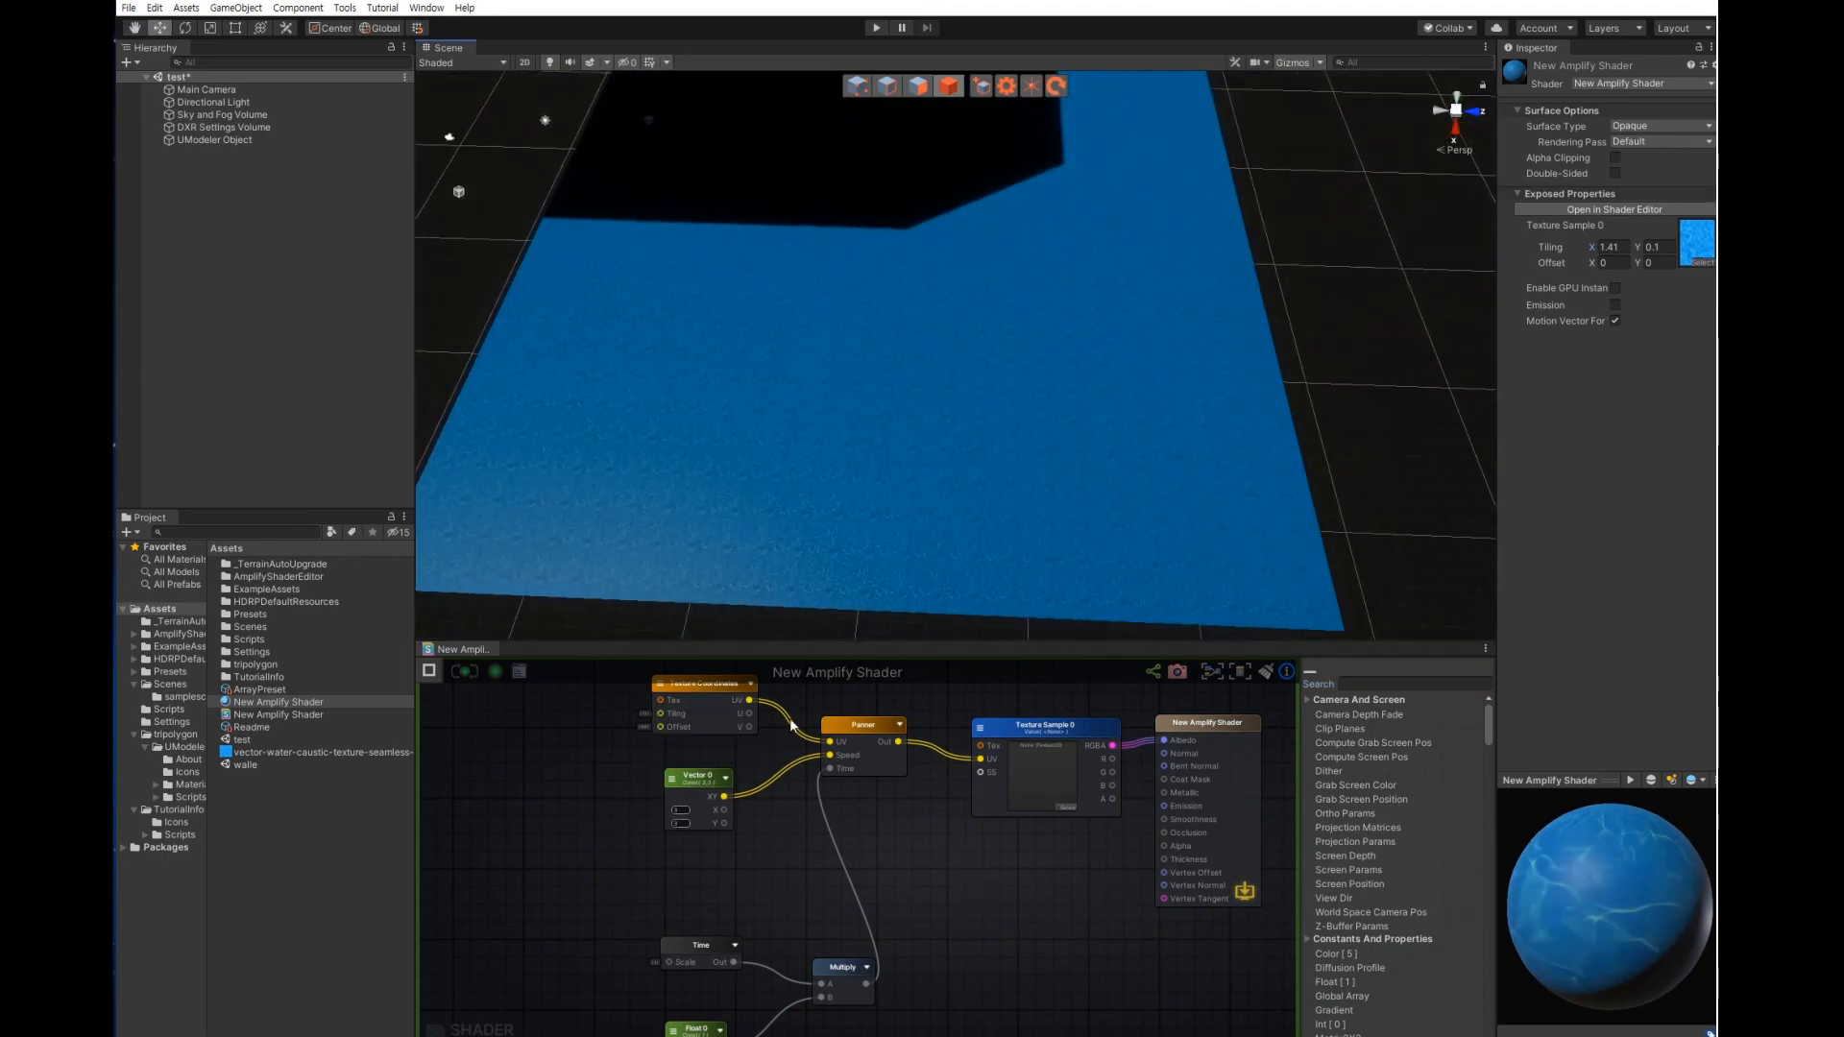
mouse_move(891, 884)
middle_down()
mouse_move(918, 867)
mouse_move(868, 875)
middle_up()
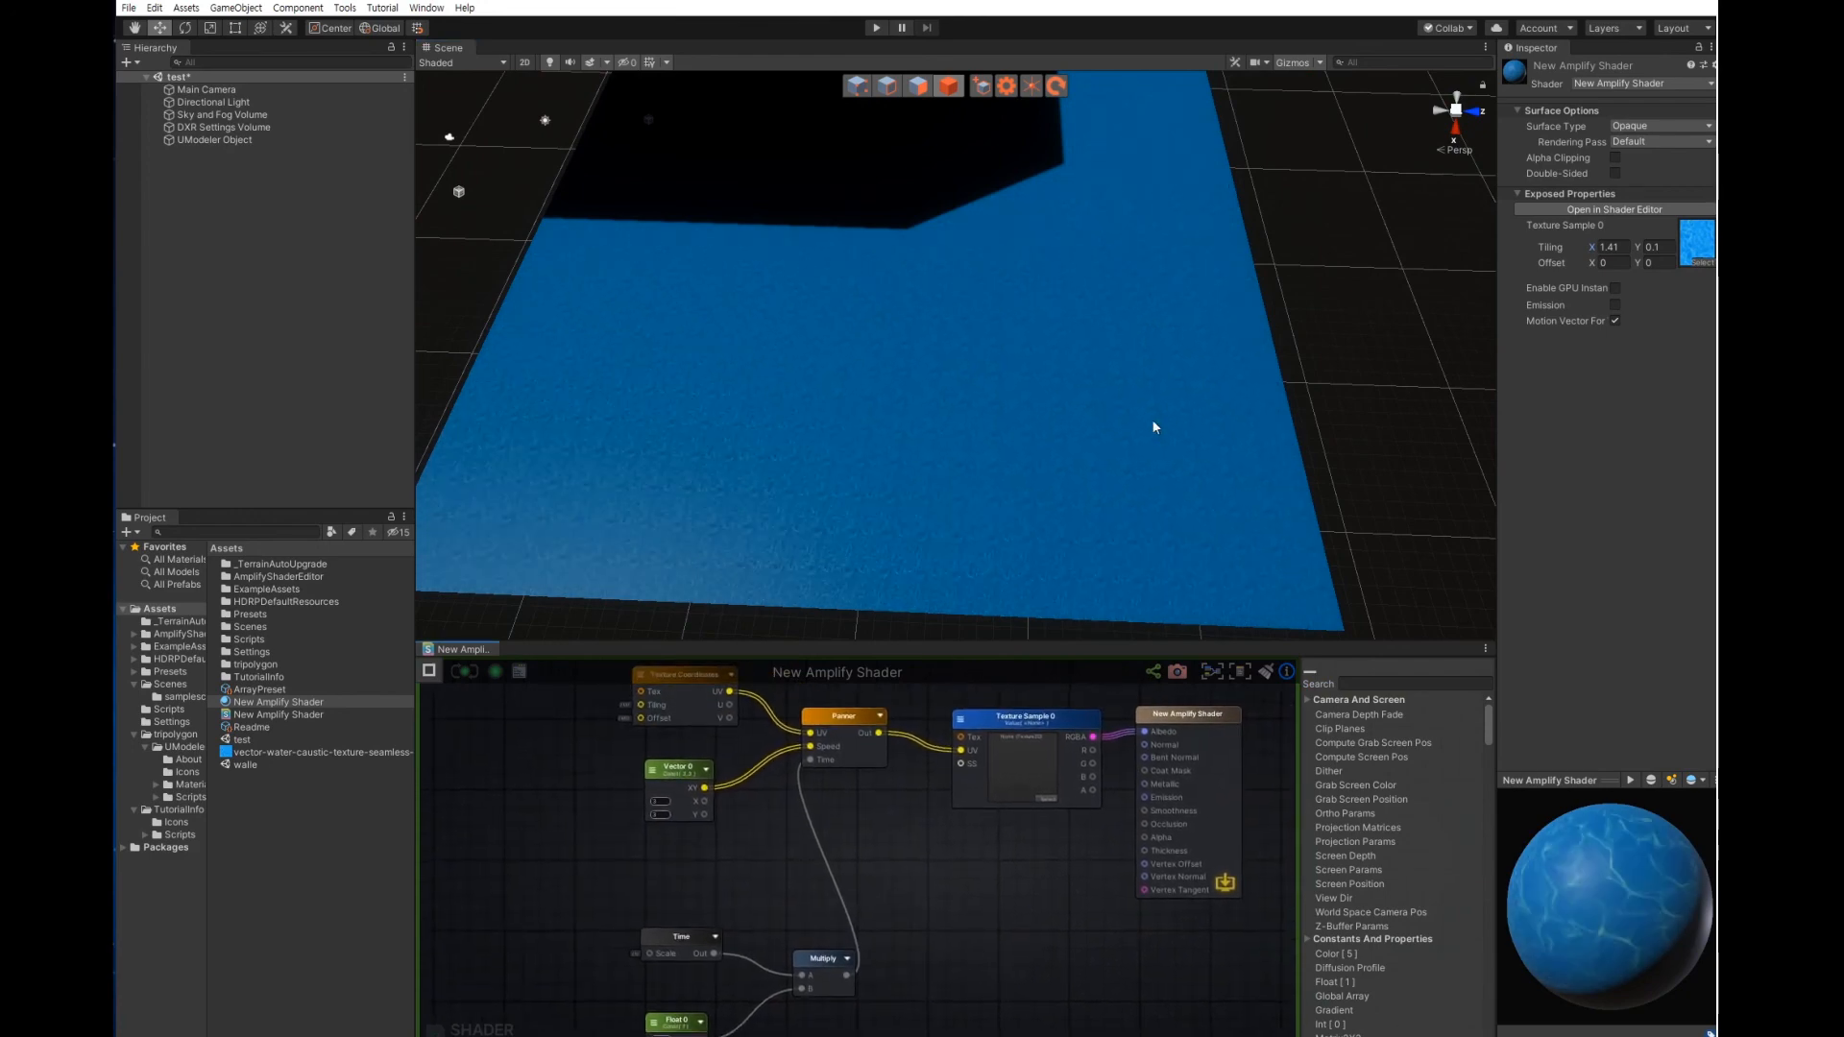
right_drag(1361, 476, 1412, 498)
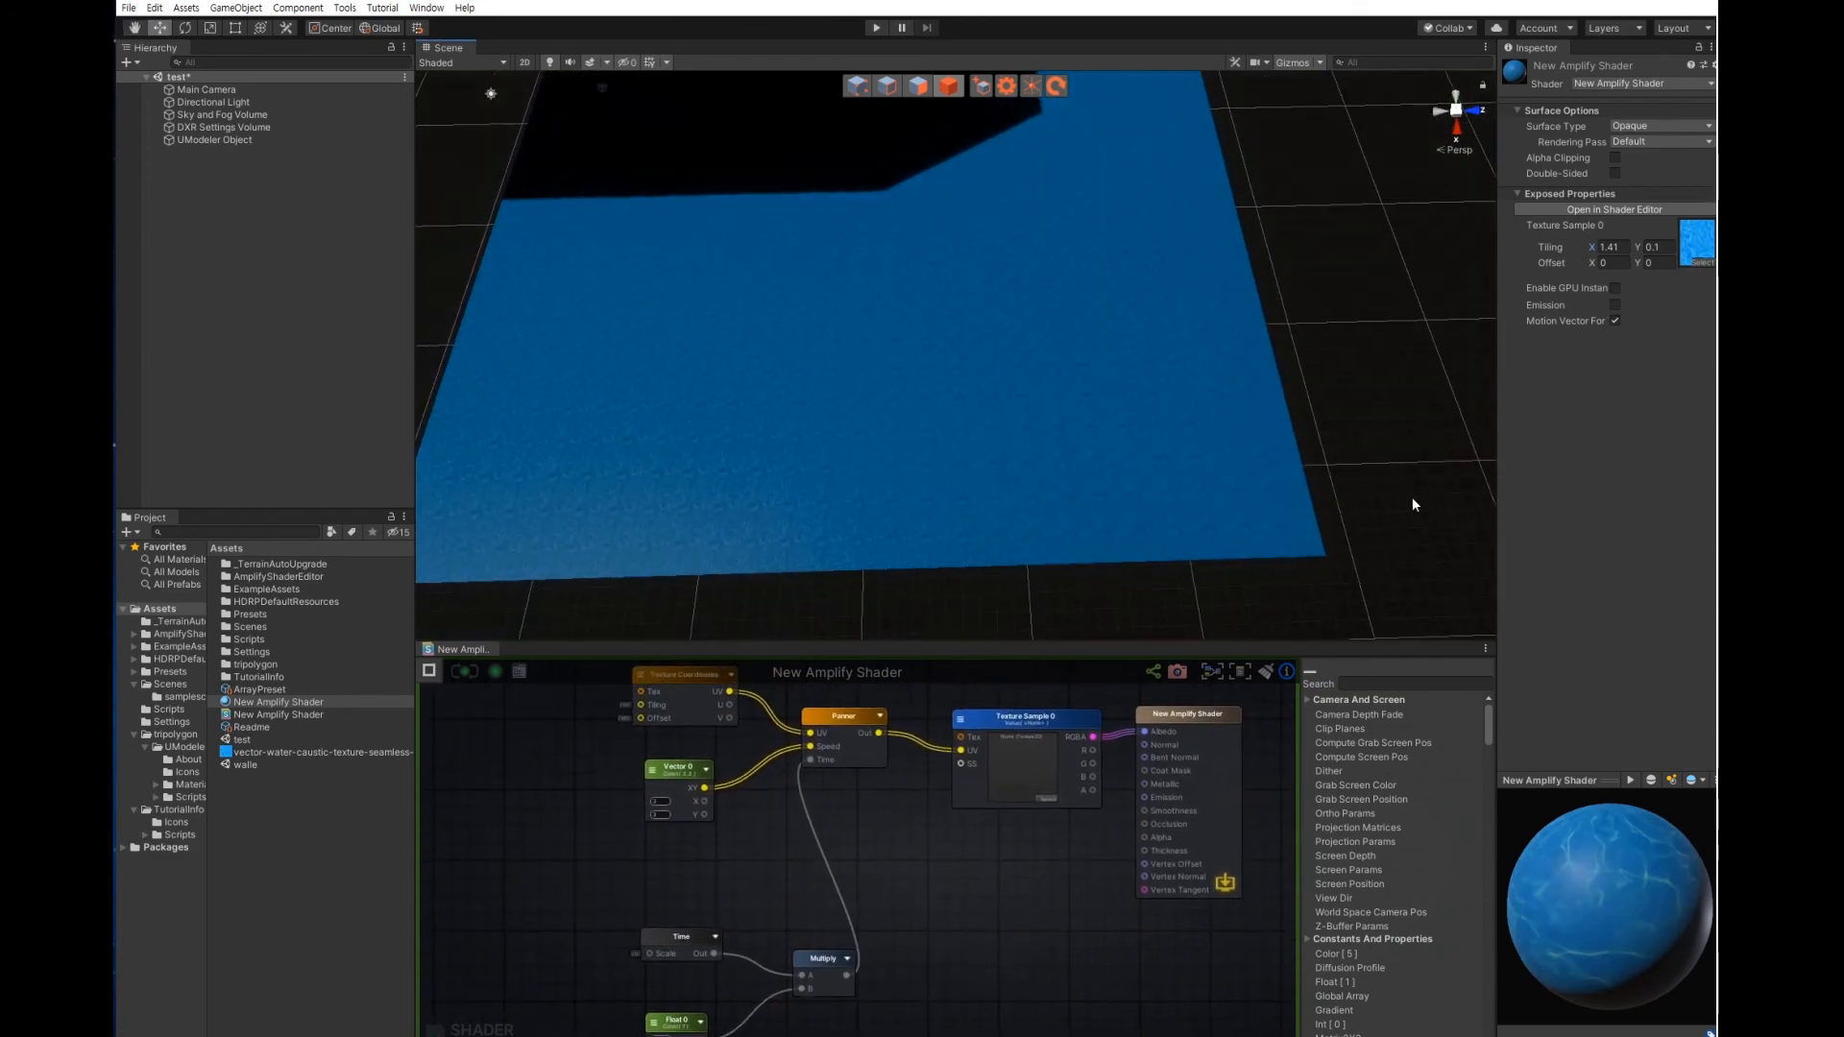
scroll(1412, 497, up, 3)
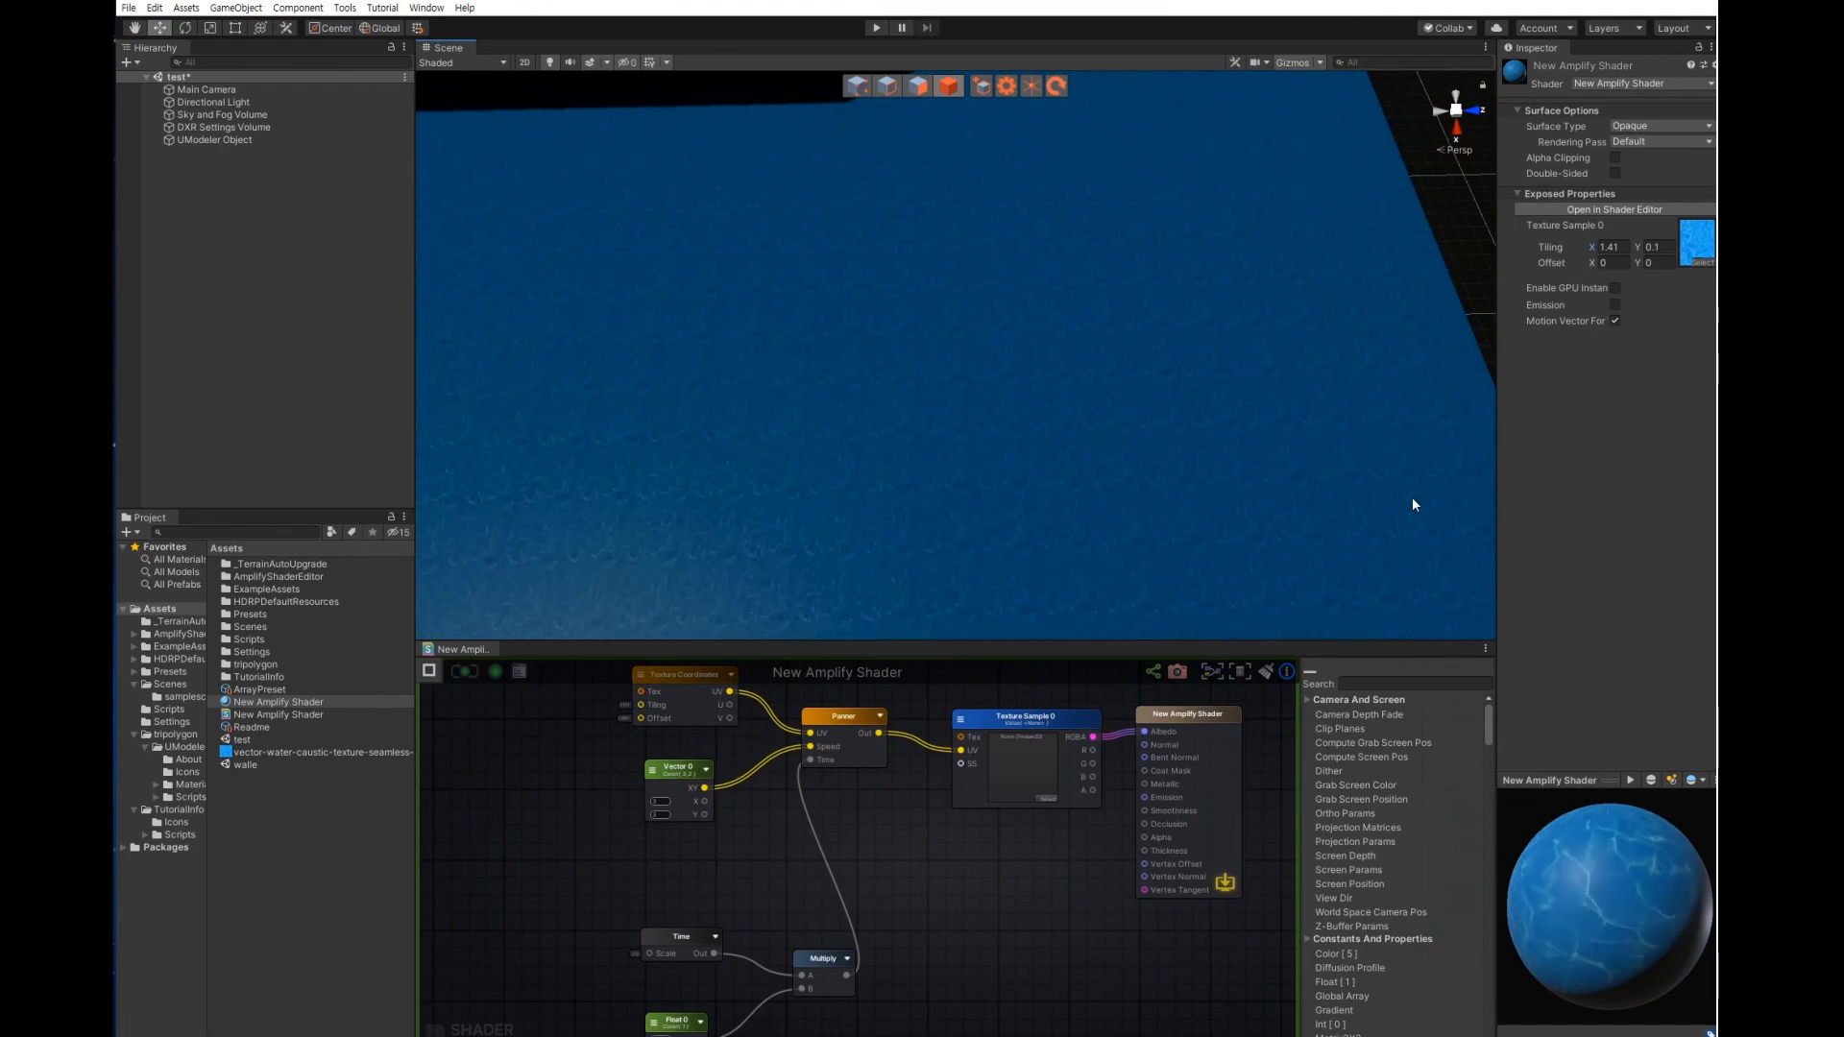
scroll(1412, 497, up, 2)
scroll(1412, 499, down, 2)
middle_drag(1009, 936, 998, 946)
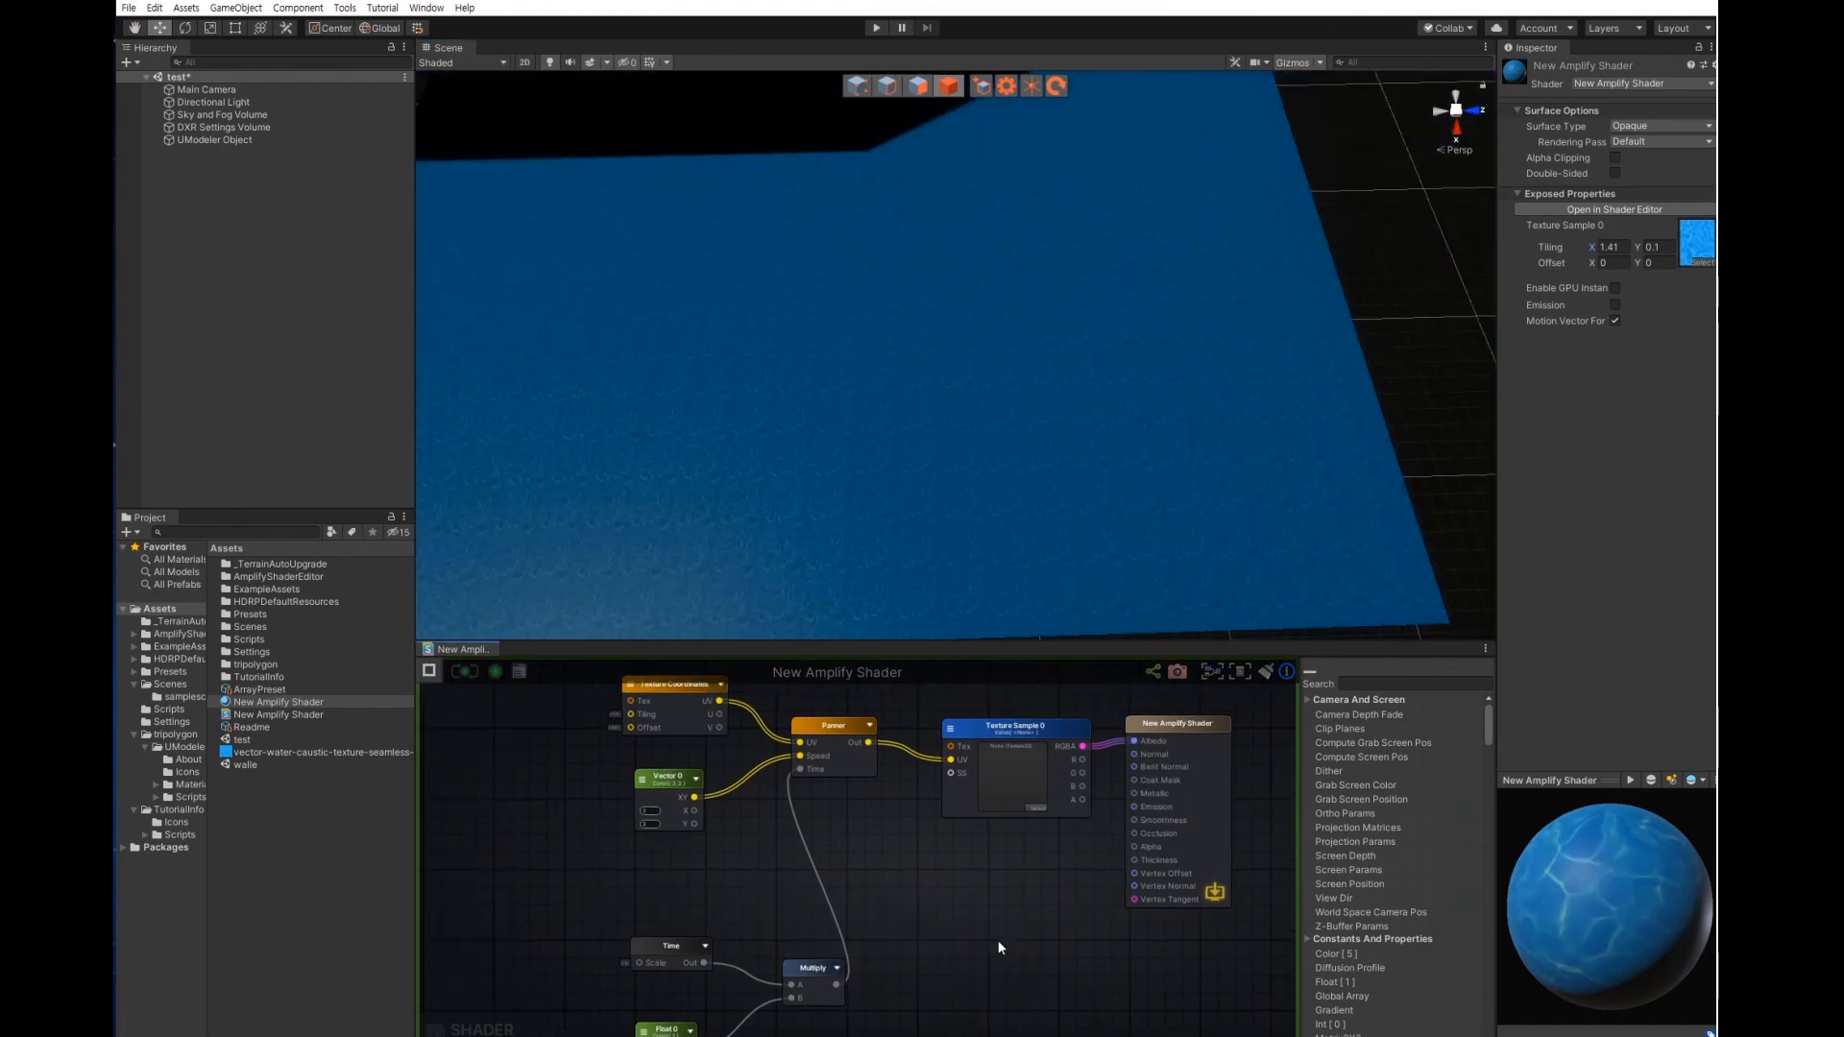